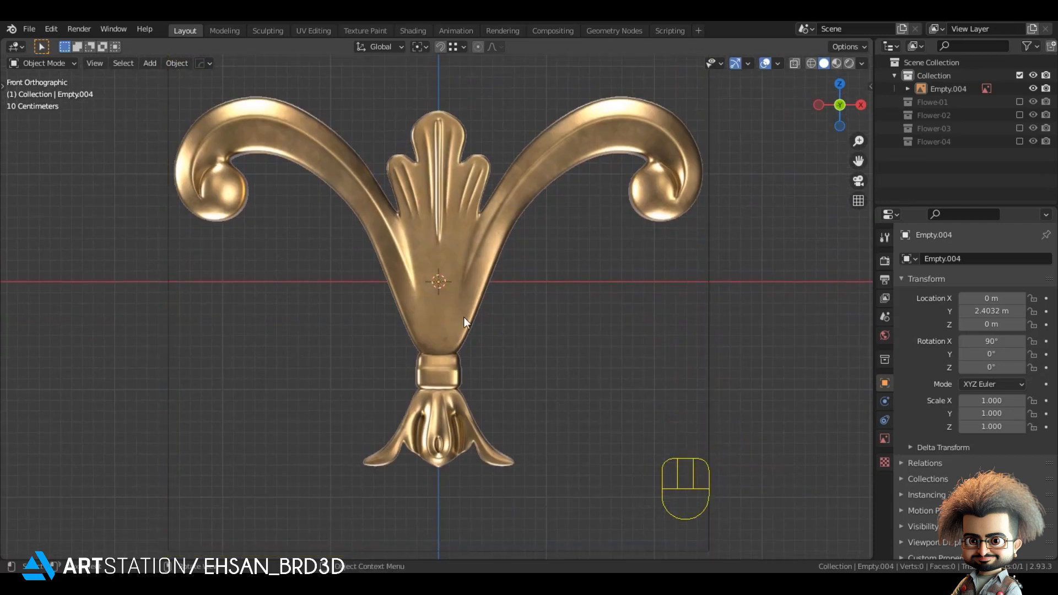
- Add a mesh plane over the ornament reference, scale it down, and rotate it 90° about X to face the front view
{"action": "scroll", "coordinate": [441, 220], "scroll_direction": "up", "scroll_amount": 3}
{"action": "key", "text": "shift+a"}
{"action": "mouse_move", "coordinate": [433, 149]}
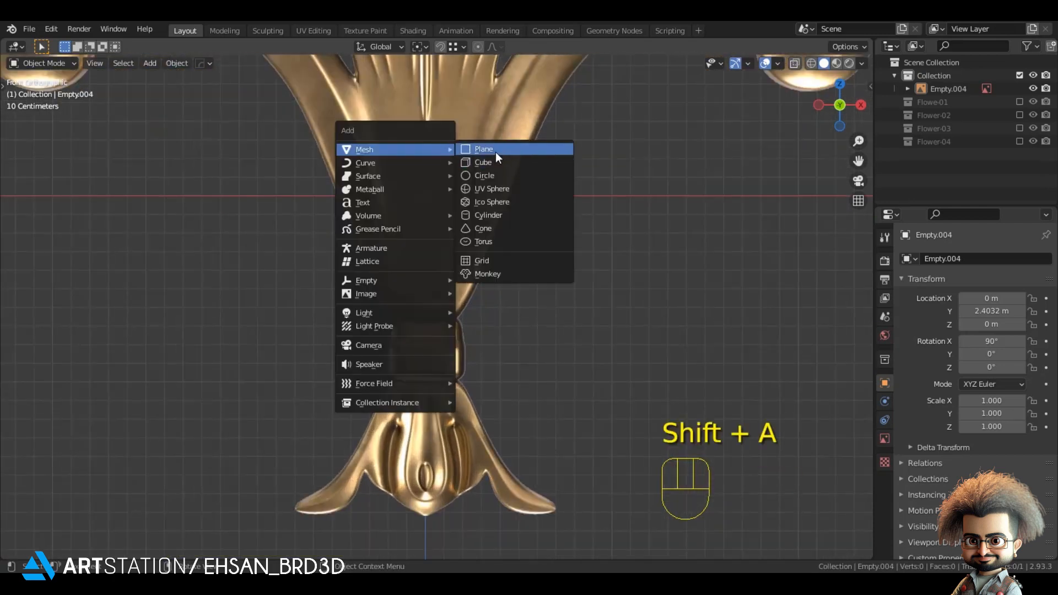
{"action": "left_click", "coordinate": [485, 149]}
{"action": "key", "text": "s"}
{"action": "left_click", "coordinate": [458, 231]}
{"action": "key", "text": "r"}
{"action": "key", "text": "x"}
{"action": "key", "text": "9"}
{"action": "key", "text": "0"}
{"action": "key", "text": "Return"}
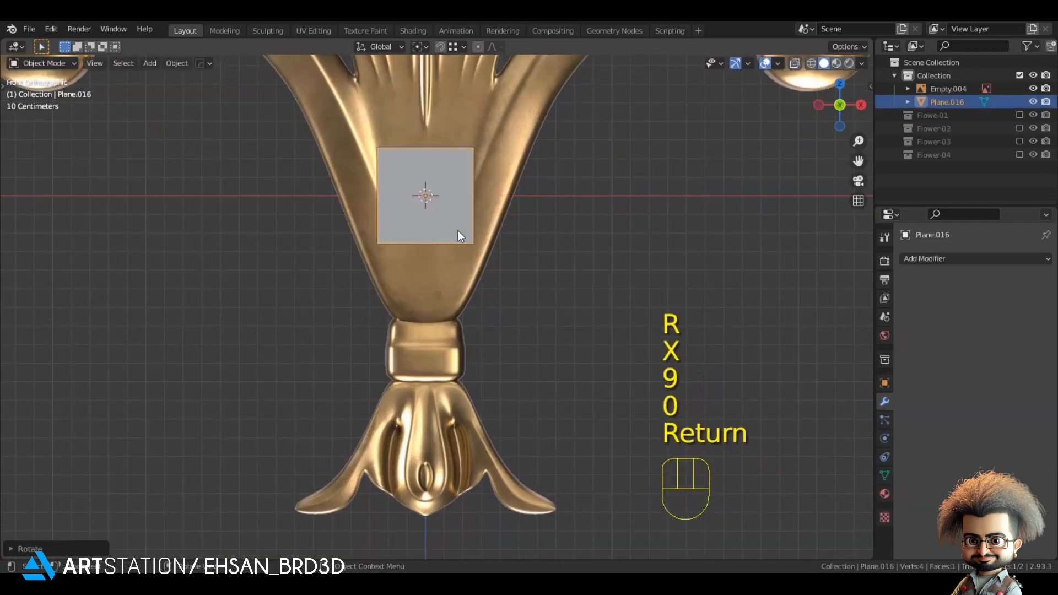
- Shrink the plane slightly and move it down along Z onto the band that ties the ornament together
{"action": "key", "text": "s"}
{"action": "left_click", "coordinate": [689, 158]}
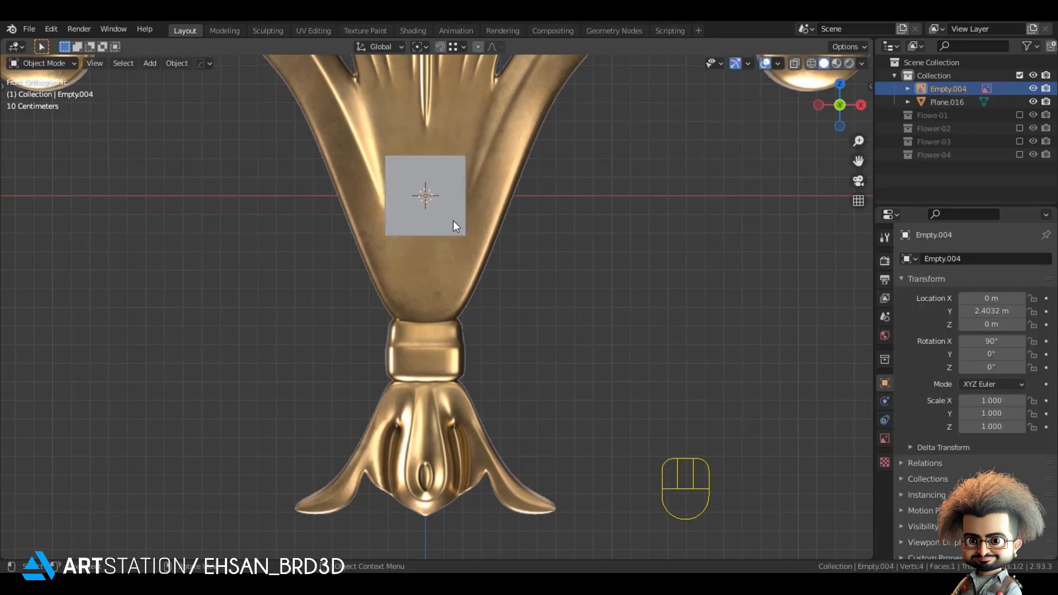
{"action": "key", "text": "g"}
{"action": "key", "text": "z"}
{"action": "key", "text": "z"}
{"action": "left_click", "coordinate": [615, 415]}
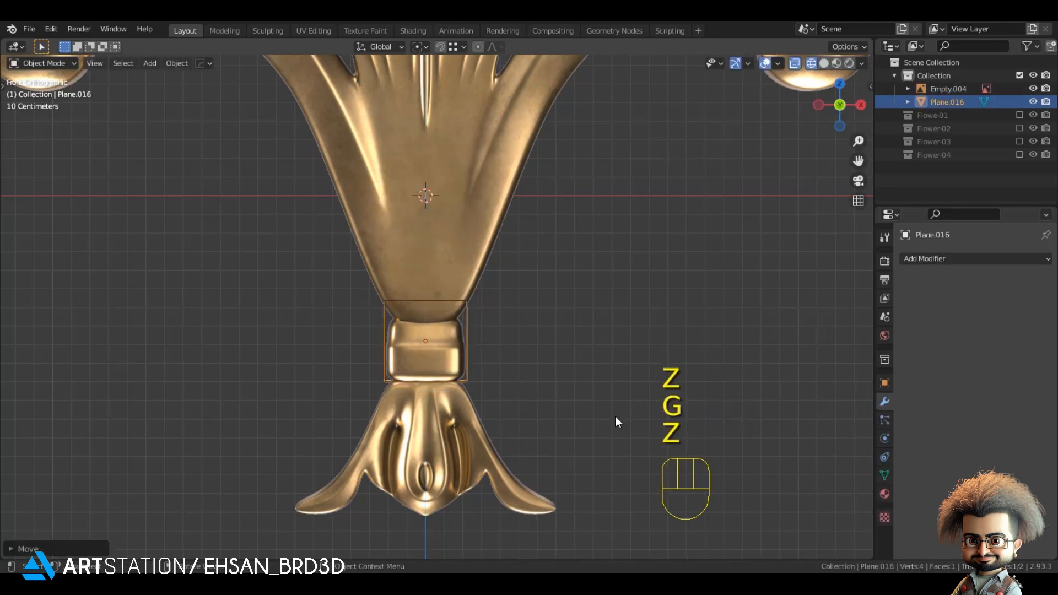
- Scale the plane down further and position it along Z at the upper part of the band
{"action": "scroll", "coordinate": [615, 415], "scroll_direction": "up", "scroll_amount": 3}
{"action": "key", "text": "s"}
{"action": "left_click", "coordinate": [491, 383]}
{"action": "key", "text": "g"}
{"action": "key", "text": "z"}
{"action": "left_click", "coordinate": [475, 365]}
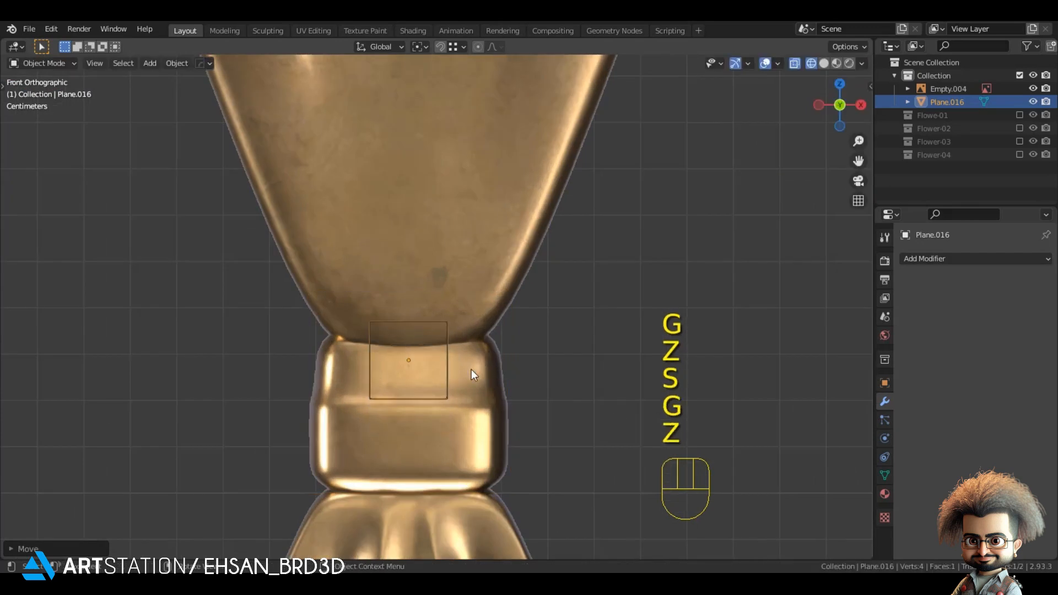
- Widen the plane along X and fit its upper edge to the width and height of the band's top
{"action": "middle_click_drag", "start_coordinate": [474, 365], "coordinate": [471, 290], "text": "shift"}
{"action": "scroll", "coordinate": [459, 301], "scroll_direction": "up", "scroll_amount": 2}
{"action": "key", "text": "Tab"}
{"action": "key", "text": "Tab"}
{"action": "key", "text": "s"}
{"action": "key", "text": "x"}
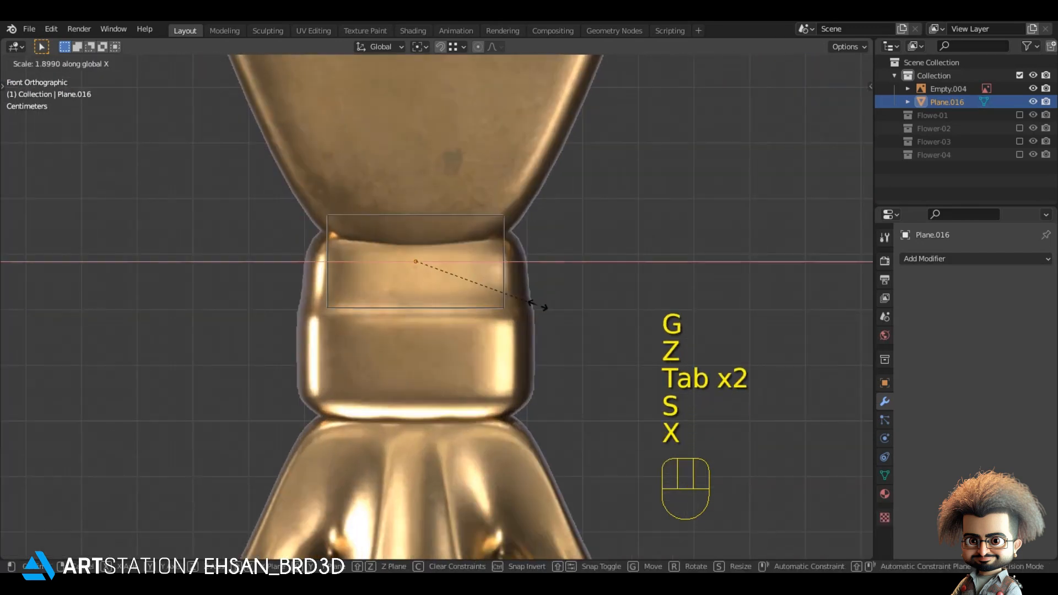
{"action": "left_click", "coordinate": [547, 311]}
{"action": "key", "text": "g"}
{"action": "key", "text": "z"}
{"action": "left_click", "coordinate": [542, 321]}
{"action": "key", "text": "s"}
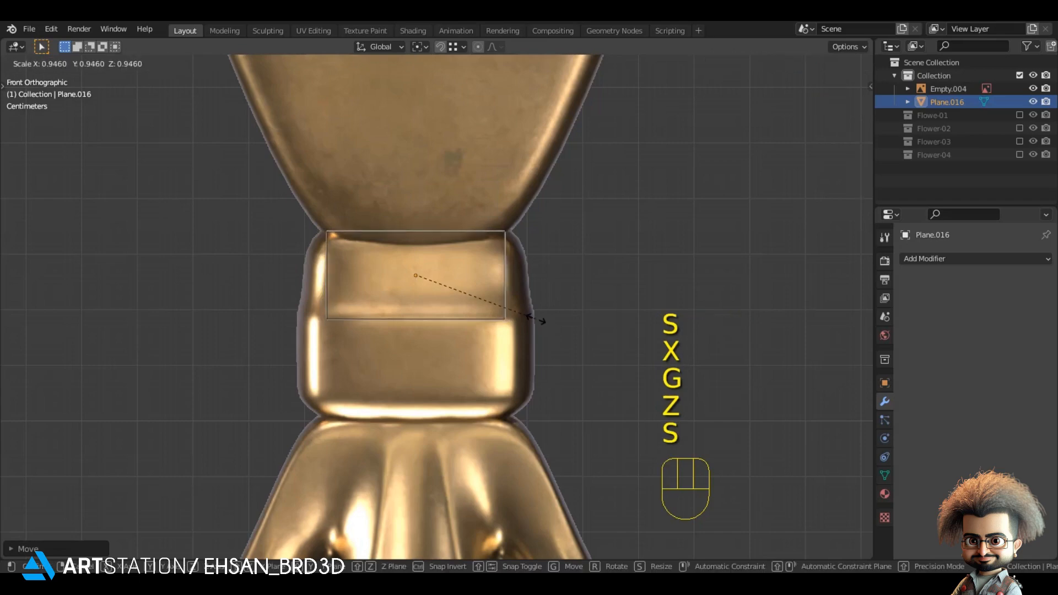
{"action": "left_click", "coordinate": [541, 319]}
- Raise the plane's bottom edge along Z and widen it to match the band's upper shoulder
{"action": "key", "text": "Tab"}
{"action": "key", "text": "1"}
{"action": "left_click_drag", "start_coordinate": [275, 276], "coordinate": [567, 371]}
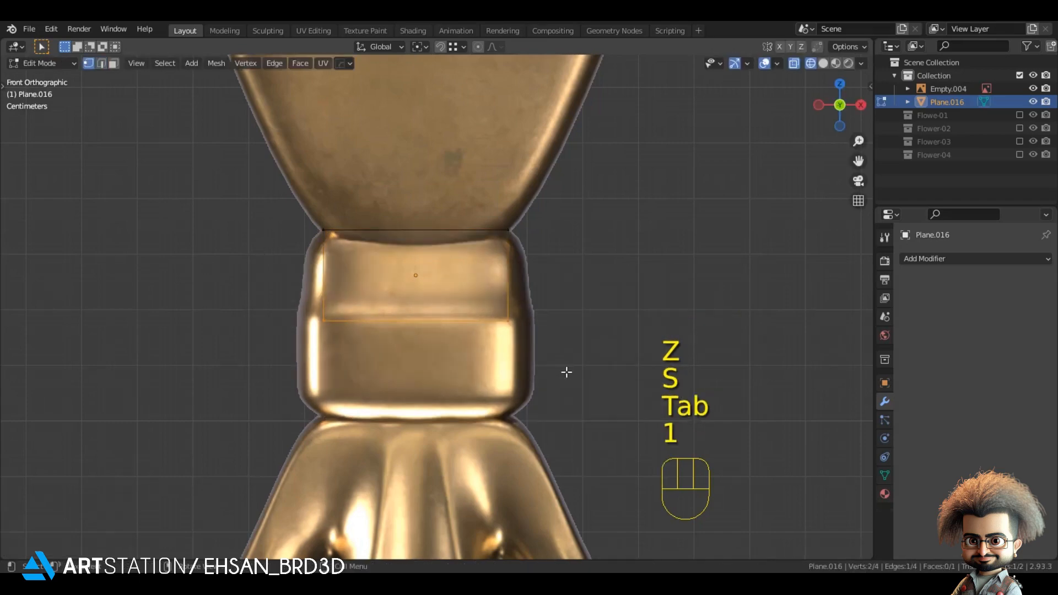
{"action": "key", "text": "g"}
{"action": "key", "text": "z"}
{"action": "left_click", "coordinate": [557, 302]}
{"action": "key", "text": "s"}
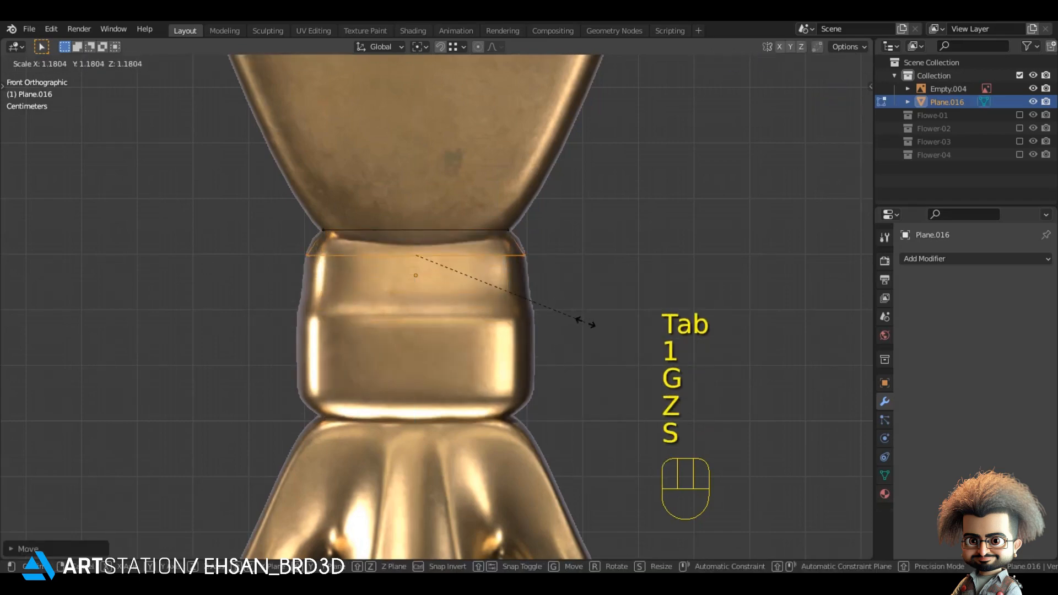
{"action": "left_click", "coordinate": [585, 323]}
- Extrude the bottom edge down twice along Z, widening each new edge to follow the band's outline around its ridge
{"action": "key", "text": "e"}
{"action": "key", "text": "z"}
{"action": "left_click", "coordinate": [594, 372]}
{"action": "key", "text": "s"}
{"action": "left_click", "coordinate": [630, 406]}
{"action": "key", "text": "e"}
{"action": "key", "text": "z"}
{"action": "left_click", "coordinate": [634, 418]}
{"action": "key", "text": "s"}
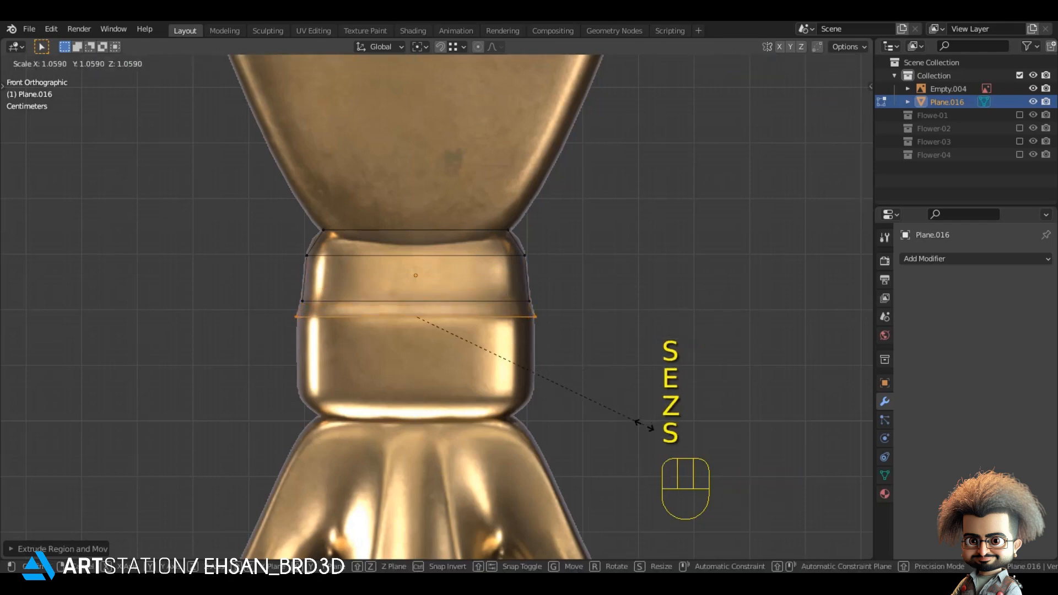
{"action": "left_click", "coordinate": [641, 426]}
- Extrude the edge down the band's lower section and again at the lower corners, scaling it in to the outline
{"action": "key", "text": "e"}
{"action": "key", "text": "z"}
{"action": "left_click", "coordinate": [615, 439]}
{"action": "key", "text": "e"}
{"action": "key", "text": "z"}
{"action": "left_click", "coordinate": [606, 439]}
{"action": "key", "text": "s"}
{"action": "left_click", "coordinate": [599, 441]}
- Extrude a last narrower edge along Z to the band's bottom and fit it to the reference
{"action": "key", "text": "e"}
{"action": "key", "text": "z"}
{"action": "key", "text": "s"}
{"action": "left_click", "coordinate": [568, 448]}
{"action": "key", "text": "g"}
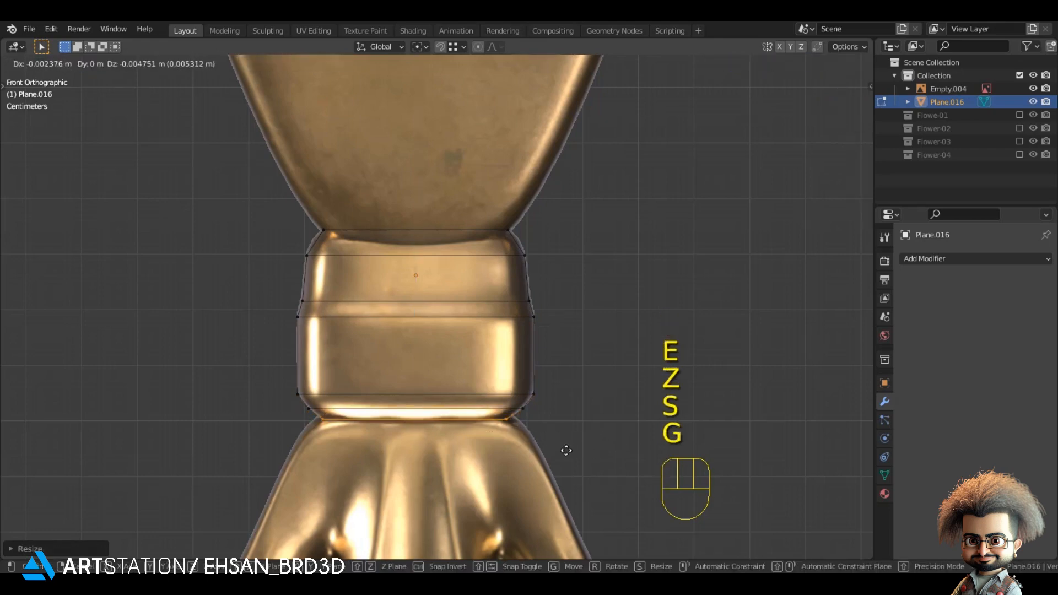
{"action": "key", "text": "z"}
{"action": "key", "text": "s"}
{"action": "key", "text": "z"}
{"action": "left_click", "coordinate": [606, 447]}
{"action": "key", "text": "Tab"}
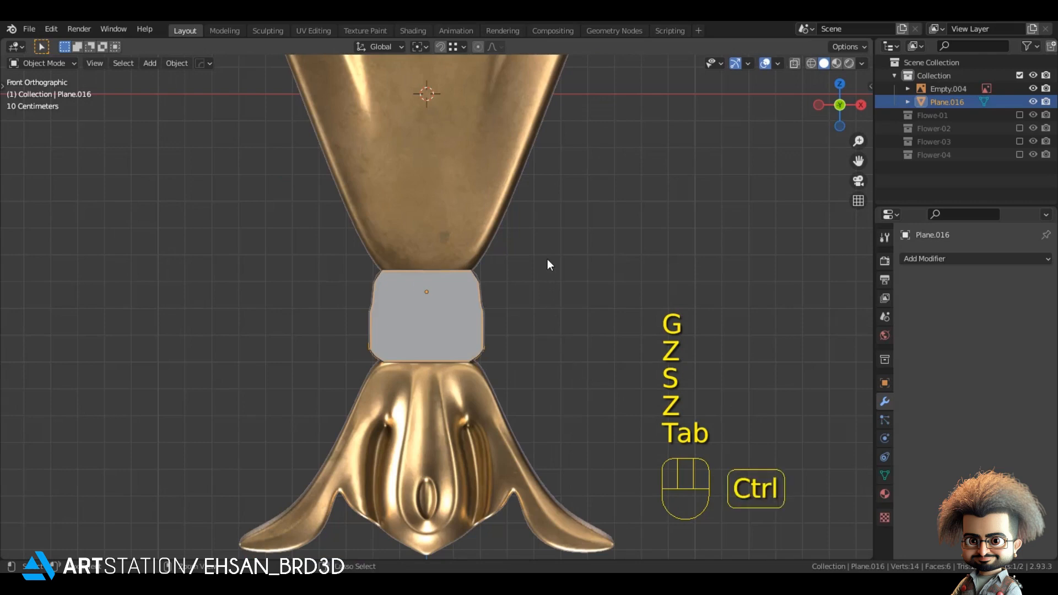
- Add a level 2 subdivision modifier to the band mesh and shade it smooth
{"action": "key", "text": "ctrl+2"}
{"action": "right_click", "coordinate": [570, 171]}
{"action": "left_click", "coordinate": [570, 171]}
- Add an edge loop near the band's top and move the uppermost edge up along Z to meet the reference
{"action": "key", "text": "Tab"}
{"action": "scroll", "coordinate": [478, 265], "scroll_direction": "up", "scroll_amount": 4}
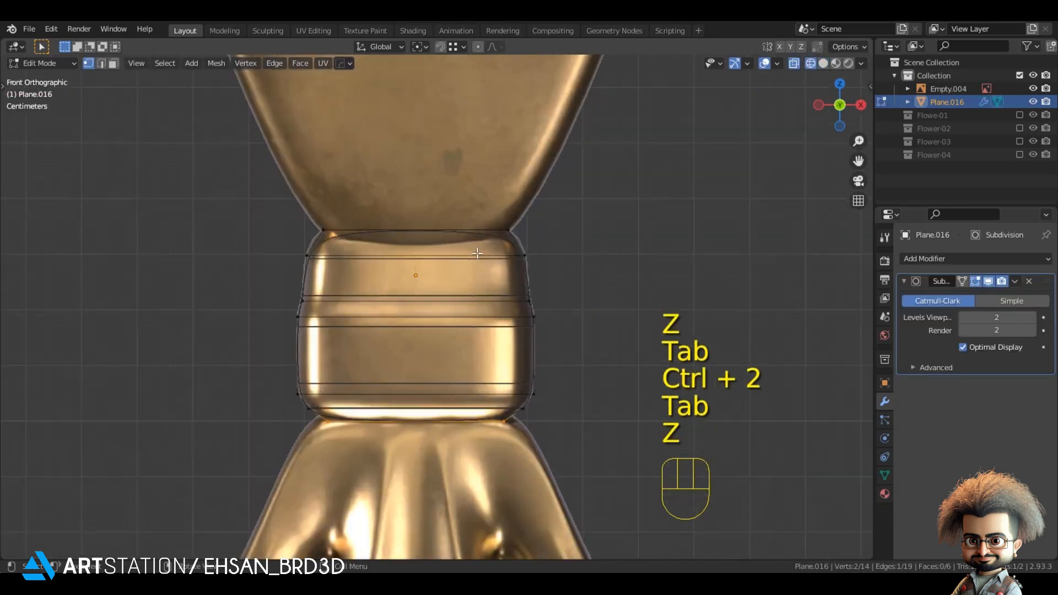
{"action": "key", "text": "ctrl+r"}
{"action": "left_click", "coordinate": [519, 236]}
{"action": "left_click_drag", "start_coordinate": [309, 205], "coordinate": [553, 233]}
{"action": "key", "text": "g"}
{"action": "key", "text": "z"}
{"action": "left_click", "coordinate": [562, 243]}
{"action": "left_click", "coordinate": [512, 290]}
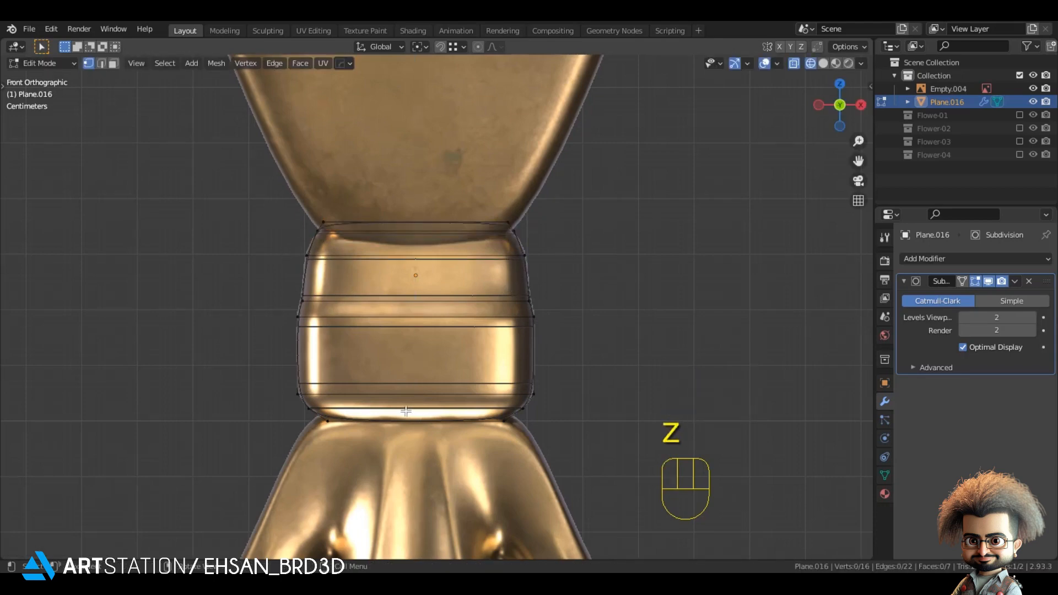
- Move the band's lowest edge along Z to fit the subdivided shape to the reference
{"action": "left_click_drag", "start_coordinate": [529, 464], "coordinate": [559, 464]}
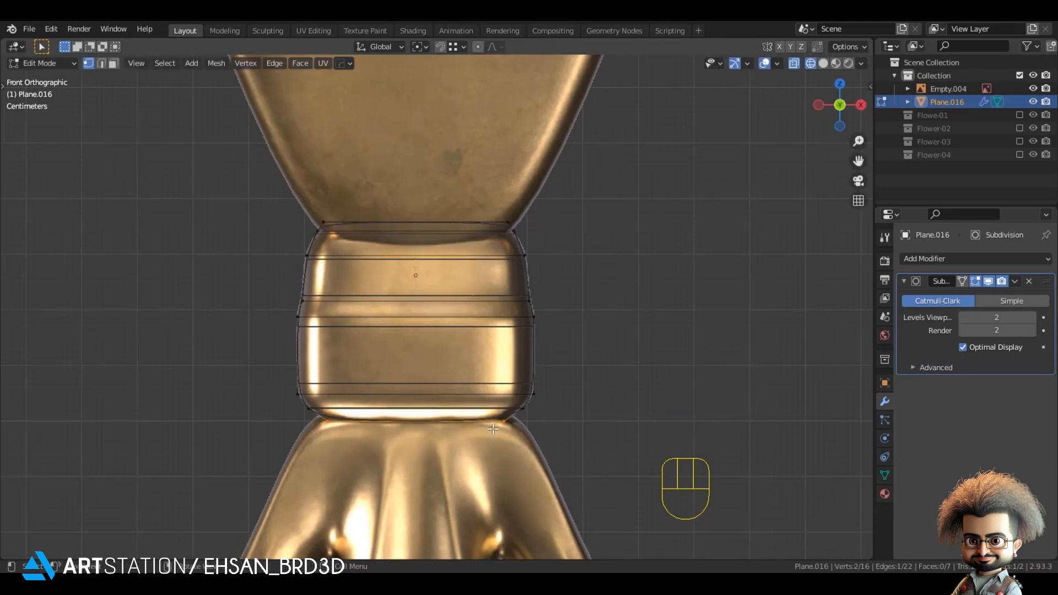
{"action": "key", "text": "g"}
{"action": "key", "text": "z"}
{"action": "left_click", "coordinate": [504, 394]}
{"action": "key", "text": "Tab"}
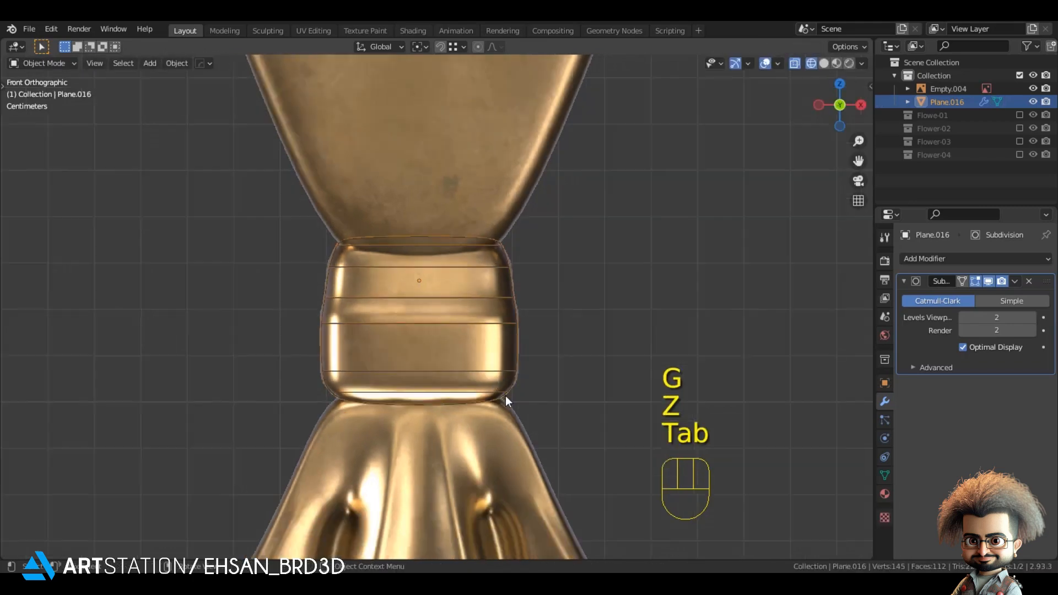
- Pull the three lower faces of the band forward along Y to create a raised step
{"action": "key", "text": "z"}
{"action": "key", "text": "alt+a"}
{"action": "key", "text": "Tab"}
{"action": "key", "text": "z"}
{"action": "key", "text": "z"}
{"action": "middle_click_drag", "start_coordinate": [493, 335], "coordinate": [468, 386]}
{"action": "key", "text": "3"}
{"action": "key", "text": "g"}
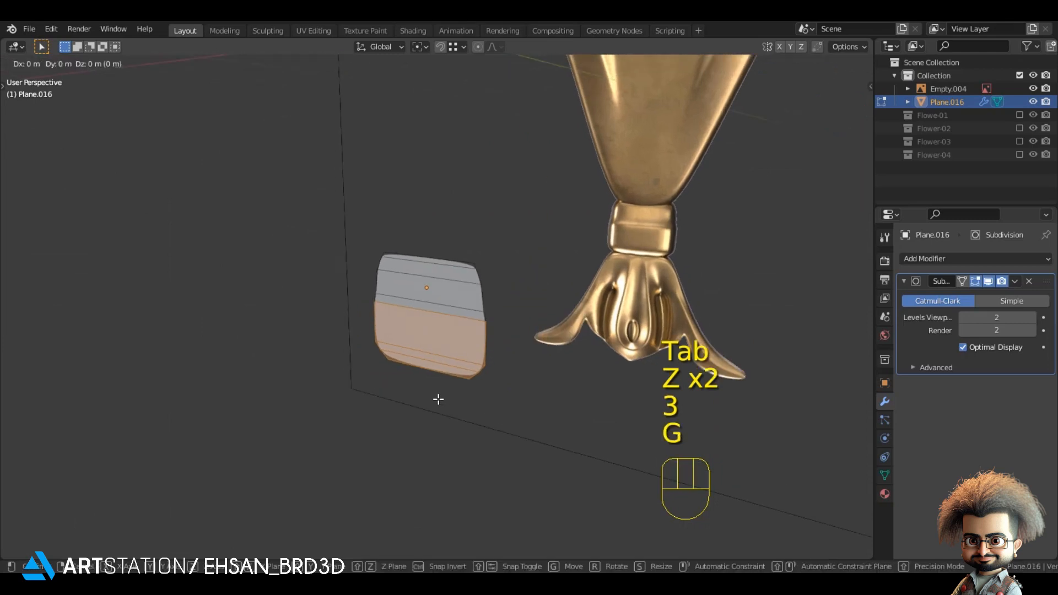
{"action": "key", "text": "y"}
{"action": "left_click", "coordinate": [407, 395]}
{"action": "key", "text": "Tab"}
{"action": "middle_click_drag", "start_coordinate": [407, 395], "coordinate": [432, 390]}
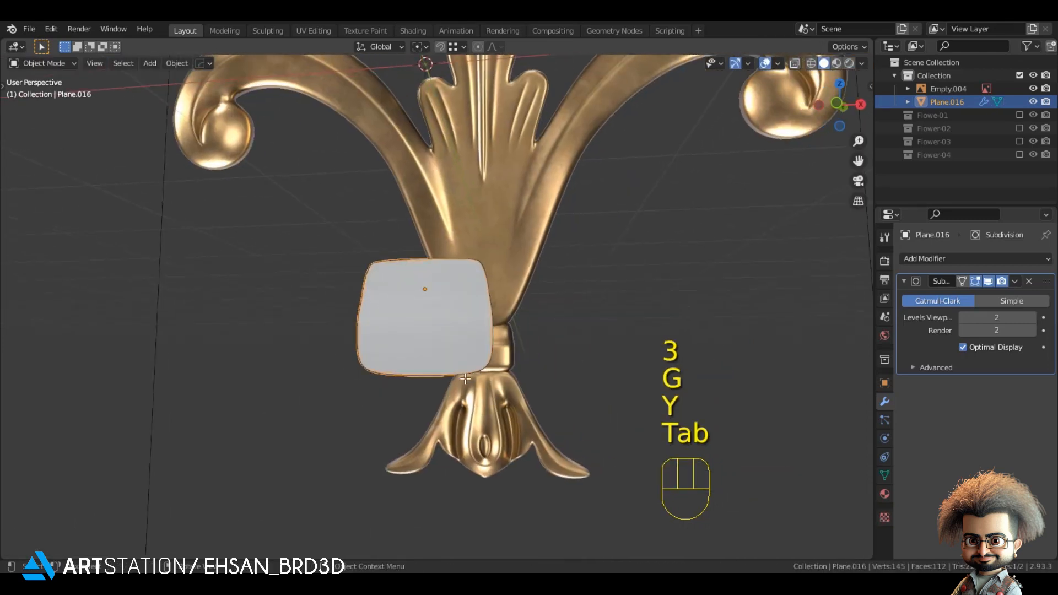
- Move the lower faces farther along Y to make the band's step more pronounced
{"action": "key", "text": "Tab"}
{"action": "key", "text": "g"}
{"action": "key", "text": "y"}
{"action": "left_click", "coordinate": [411, 382], "text": "shift"}
{"action": "key", "text": "Tab"}
{"action": "middle_click_drag", "start_coordinate": [411, 383], "coordinate": [537, 363]}
{"action": "key", "text": "alt+a"}
- Add an edge loop just below the band's step to sharpen the ridge
{"action": "key", "text": "Tab"}
{"action": "key", "text": "ctrl+t"}
{"action": "key", "text": "ctrl+z"}
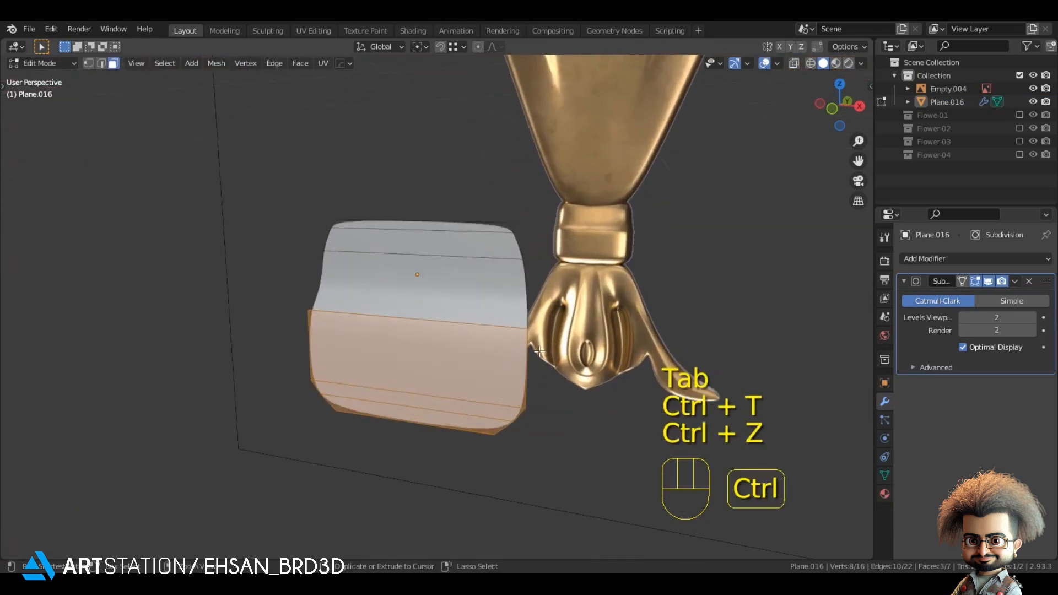
{"action": "key", "text": "ctrl+r"}
{"action": "left_click", "coordinate": [525, 356]}
{"action": "left_click", "coordinate": [526, 350]}
{"action": "key", "text": "Tab"}
{"action": "middle_click_drag", "start_coordinate": [526, 349], "coordinate": [504, 355]}
{"action": "key", "text": "alt+a"}
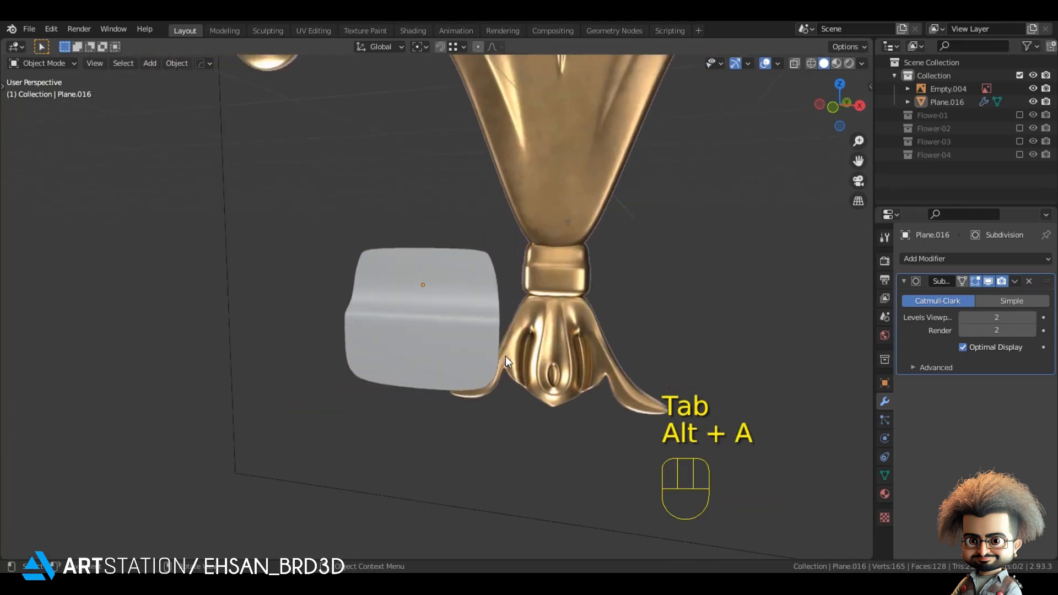
- Slide the new edge loop in front view to refine the band's ridge
{"action": "key", "text": "KP_1"}
{"action": "key", "text": "Tab"}
{"action": "key", "text": "g"}
{"action": "key", "text": "g"}
{"action": "left_click", "coordinate": [588, 336]}
{"action": "key", "text": "Tab"}
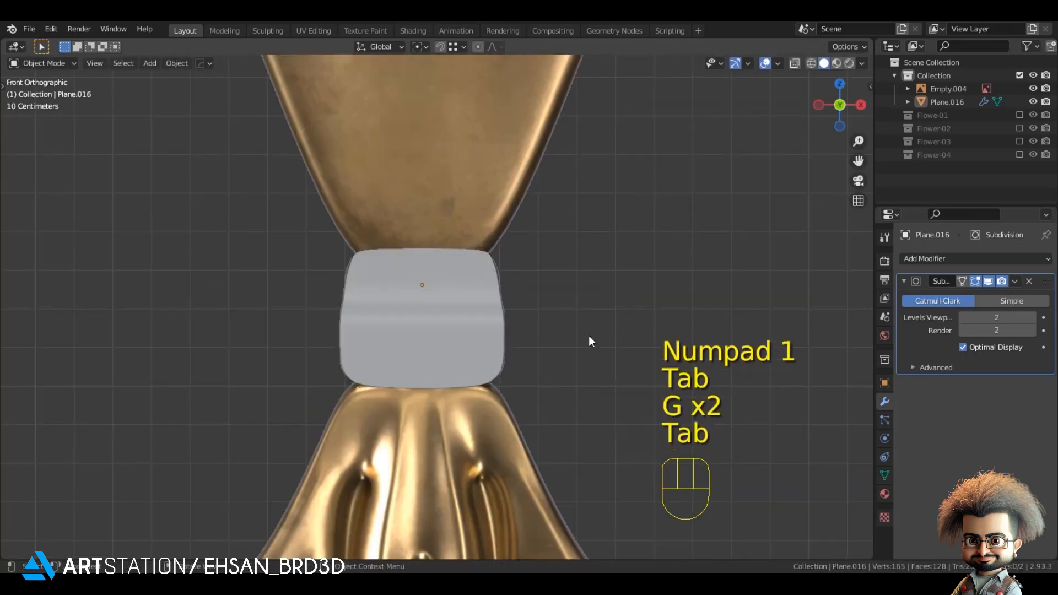
- Snap the 3D cursor to the bottom edge of the band mesh
{"action": "scroll", "coordinate": [505, 332], "scroll_direction": "down", "scroll_amount": 3}
{"action": "key", "text": "alt+a"}
{"action": "scroll", "coordinate": [441, 347], "scroll_direction": "up", "scroll_amount": 5}
{"action": "left_click", "coordinate": [428, 329]}
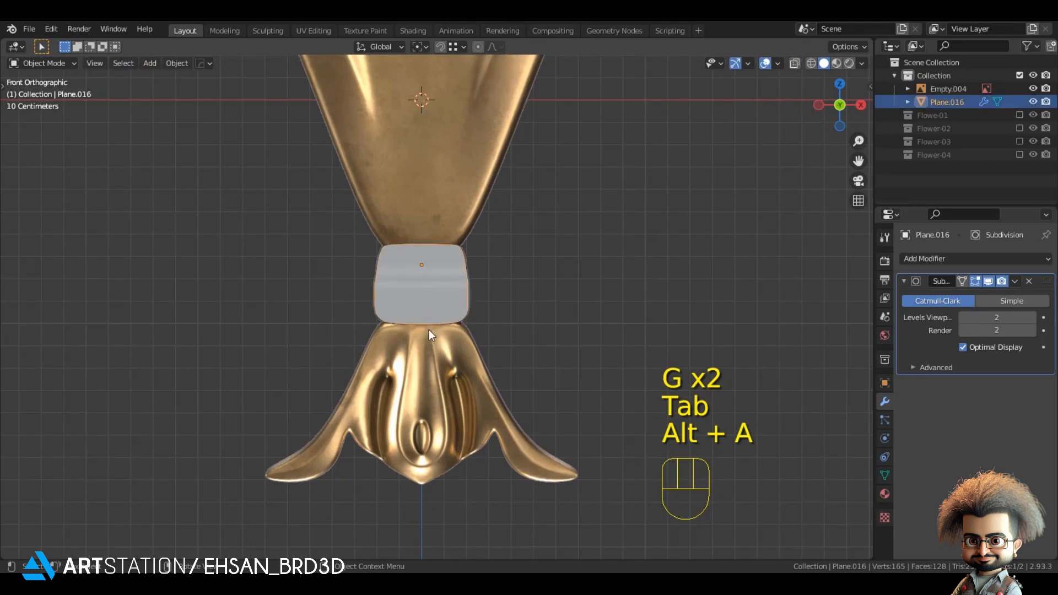
{"action": "key", "text": "Tab"}
{"action": "key", "text": "2"}
{"action": "key", "text": "shift+s"}
{"action": "left_click", "coordinate": [426, 489]}
{"action": "key", "text": "Tab"}
{"action": "scroll", "coordinate": [455, 414], "scroll_direction": "down", "scroll_amount": 1}
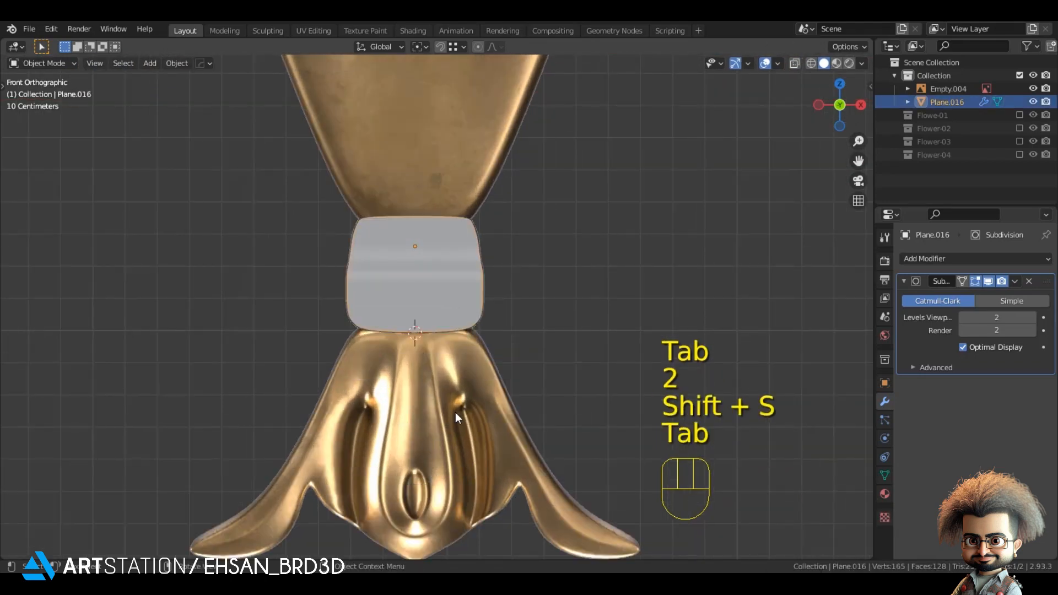
- Add a second plane at the 3D cursor, scale it down, and rotate it 90° about X
{"action": "key", "text": "z"}
{"action": "middle_click_drag", "start_coordinate": [533, 401], "coordinate": [500, 356], "text": "shift"}
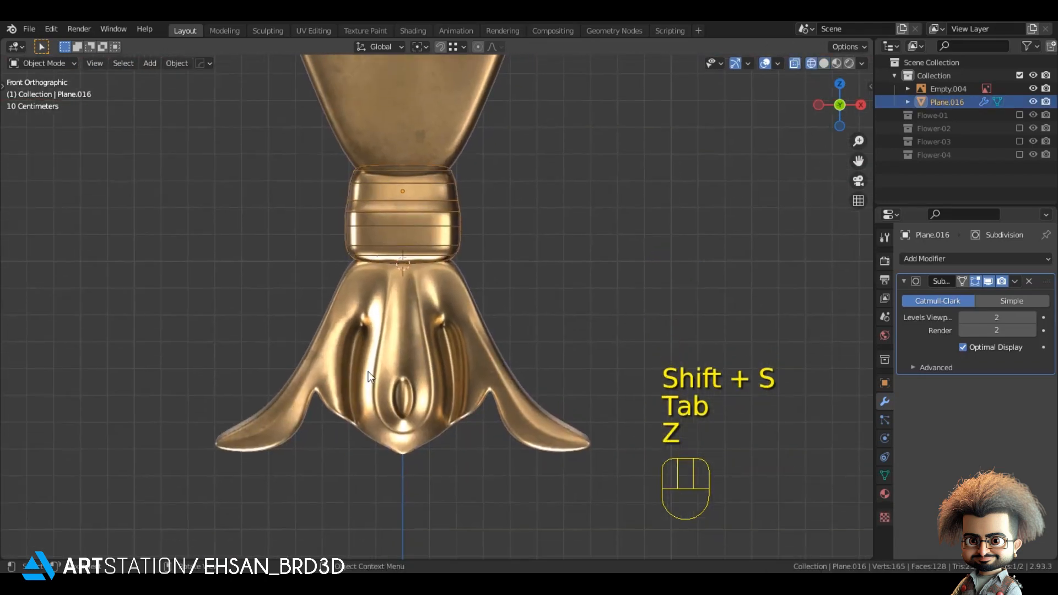
{"action": "key", "text": "alt+a"}
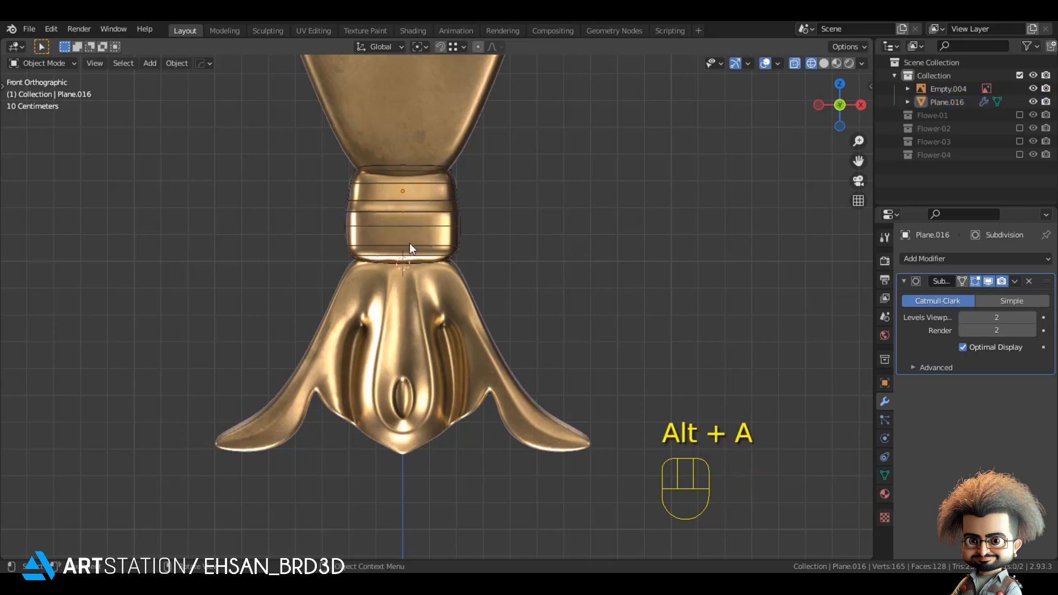
{"action": "key", "text": "shift+a"}
{"action": "left_click", "coordinate": [463, 243]}
{"action": "key", "text": "s"}
{"action": "left_click", "coordinate": [450, 296]}
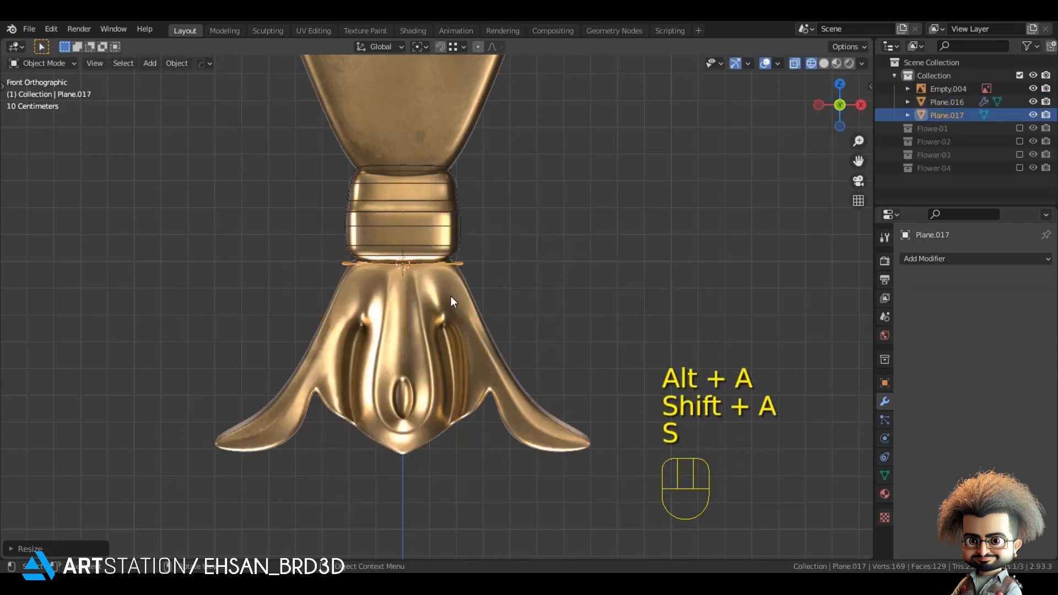
{"action": "key", "text": "r"}
{"action": "key", "text": "x"}
{"action": "key", "text": "9"}
{"action": "key", "text": "0"}
{"action": "key", "text": "Return"}
- Shrink the new plane and move it down along Z over the top of the lower leaf ornament
{"action": "key", "text": "s"}
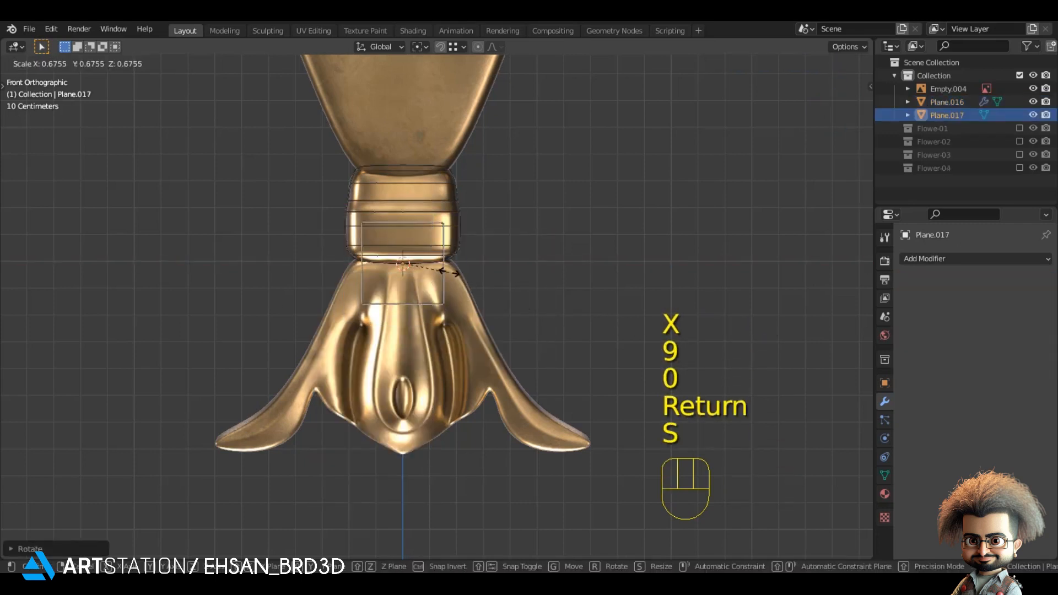
{"action": "left_click", "coordinate": [440, 300]}
{"action": "key", "text": "g"}
{"action": "key", "text": "z"}
{"action": "key", "text": "x"}
{"action": "key", "text": "z"}
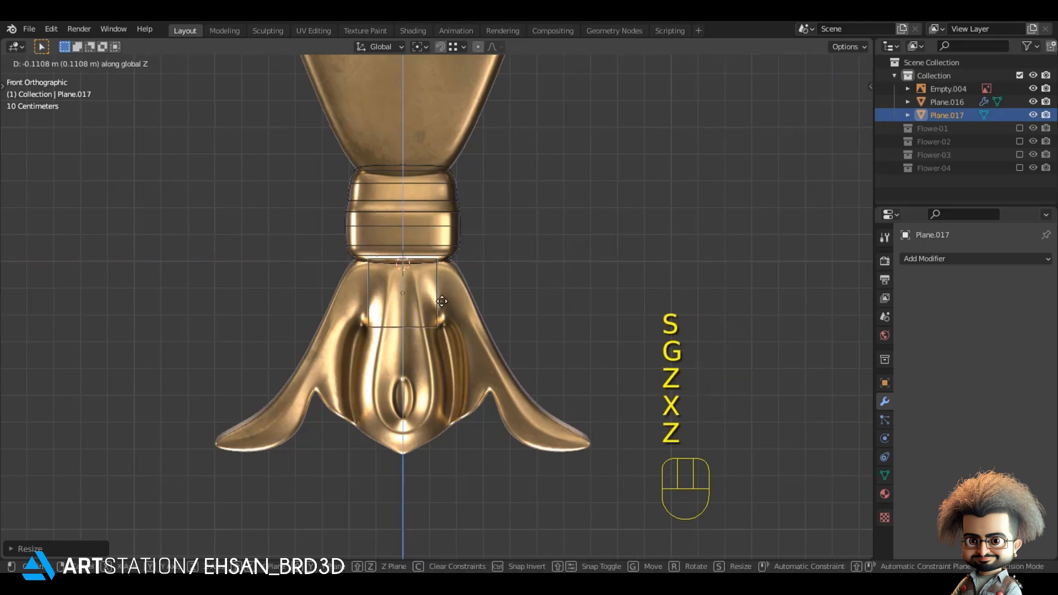
{"action": "left_click", "coordinate": [457, 314]}
- Add a centred vertical edge loop to the leaf plane and delete its right-hand half's vertices
{"action": "scroll", "coordinate": [465, 320], "scroll_direction": "up", "scroll_amount": 2}
{"action": "key", "text": "Tab"}
{"action": "key", "text": "ctrl+r"}
{"action": "left_click", "coordinate": [492, 272]}
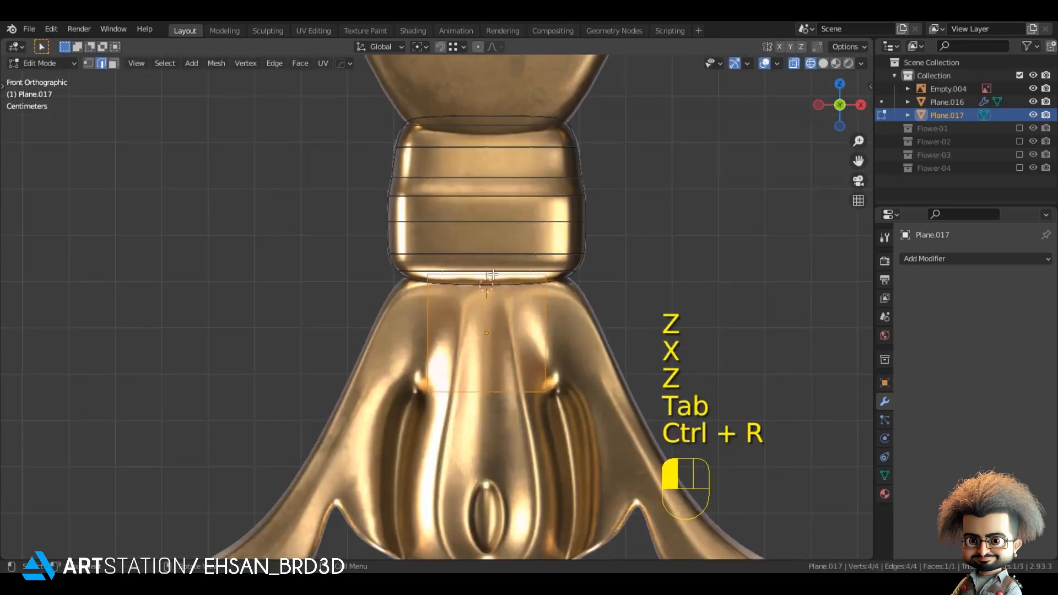
{"action": "key", "text": "ctrl+r"}
{"action": "left_click", "coordinate": [489, 276]}
{"action": "key", "text": "1"}
{"action": "left_click_drag", "start_coordinate": [523, 218], "coordinate": [602, 416]}
{"action": "key", "text": "x"}
{"action": "left_click", "coordinate": [595, 260]}
- Add a Mirror modifier on the X axis to the half plane and enable Clipping
{"action": "left_click", "coordinate": [936, 258]}
{"action": "left_click", "coordinate": [794, 416]}
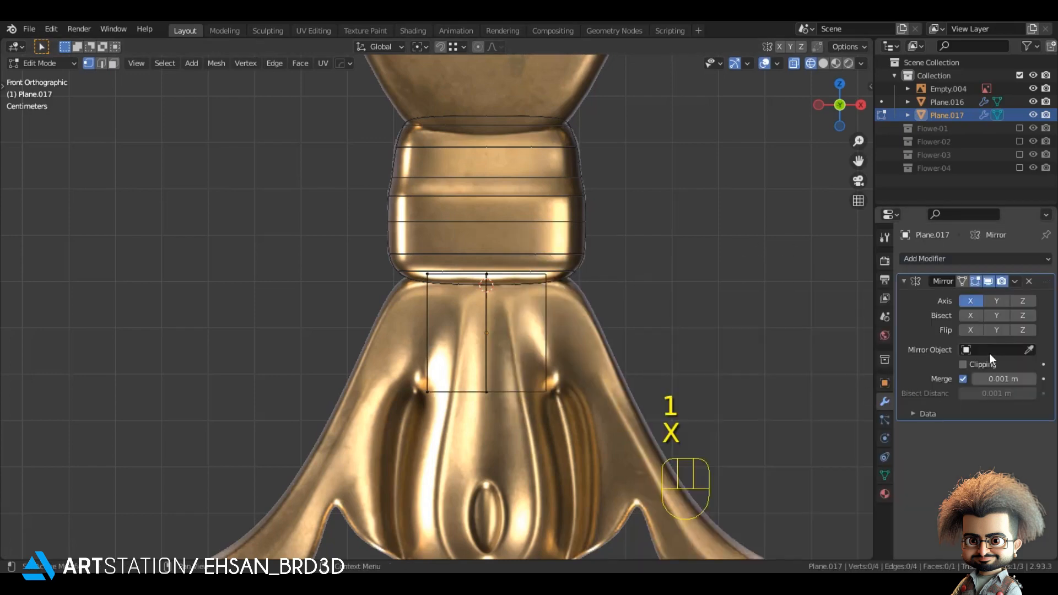
{"action": "left_click", "coordinate": [990, 365]}
- Move the half plane's upper corner and lower edge onto the leaf outline just below the band
{"action": "left_click_drag", "start_coordinate": [349, 249], "coordinate": [495, 309]}
{"action": "key", "text": "g"}
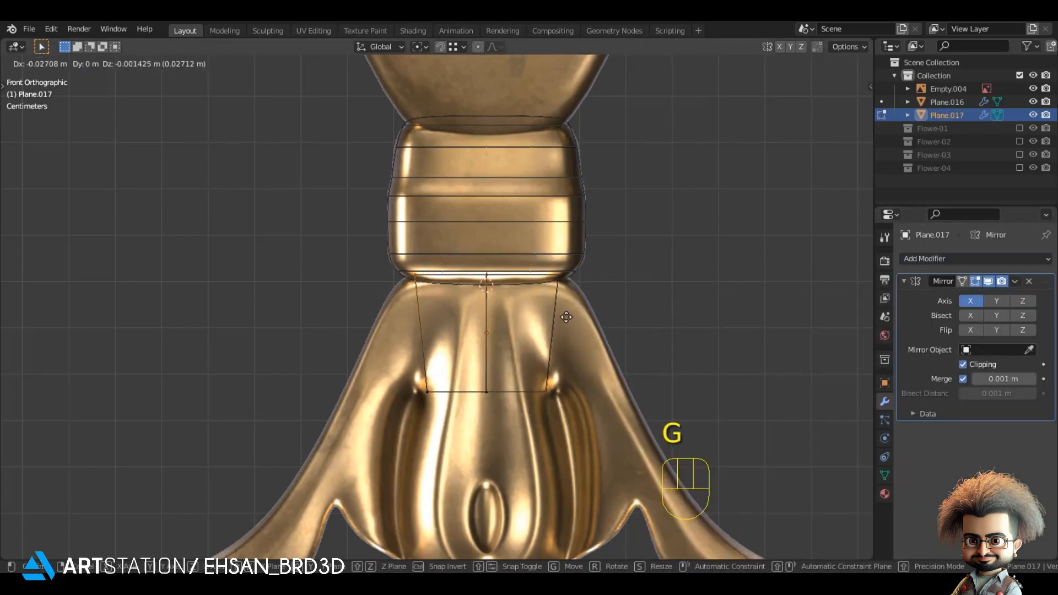
{"action": "left_click", "coordinate": [557, 318]}
{"action": "left_click_drag", "start_coordinate": [386, 374], "coordinate": [562, 427]}
{"action": "key", "text": "g"}
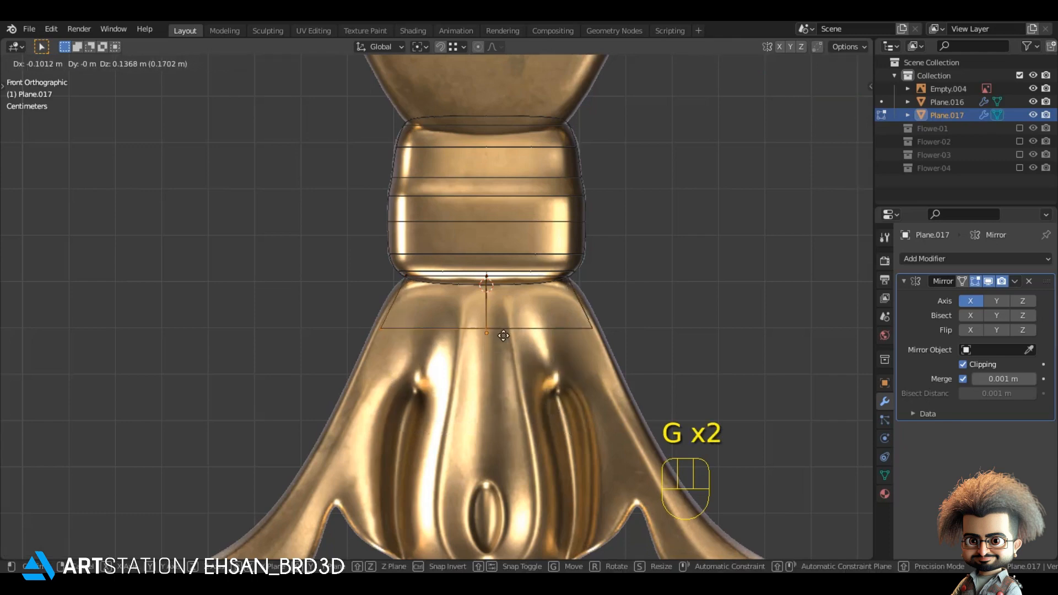
{"action": "left_click", "coordinate": [515, 313]}
- Extrude the lower edge three times down the leaf, following its flared outline to the notch beside the side petal
{"action": "scroll", "coordinate": [498, 341], "scroll_direction": "down", "scroll_amount": 4, "text": "shift"}
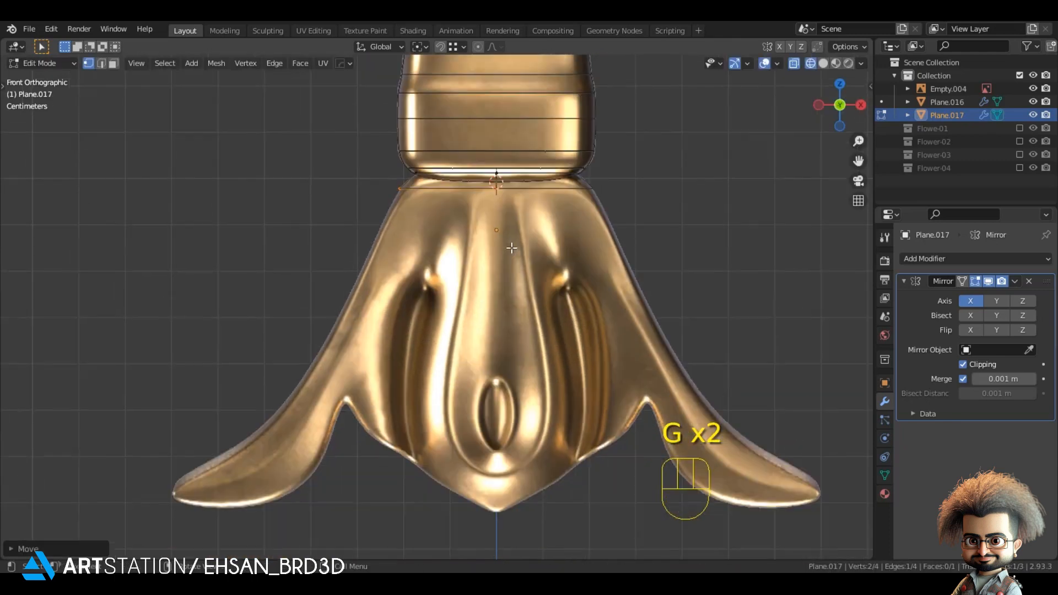
{"action": "key", "text": "e"}
{"action": "left_click", "coordinate": [475, 318]}
{"action": "key", "text": "e"}
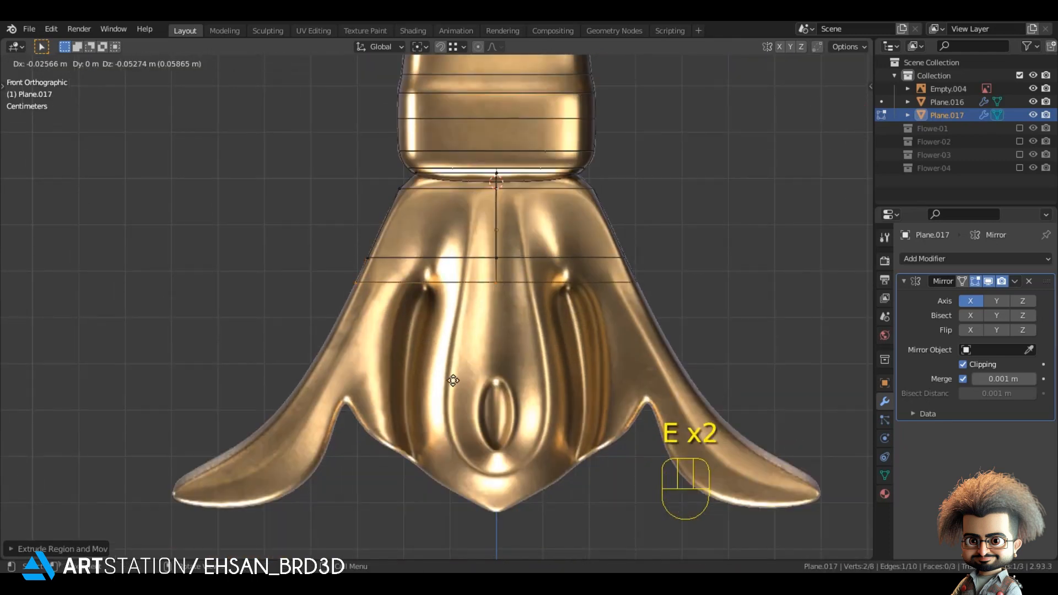
{"action": "left_click", "coordinate": [440, 397]}
{"action": "key", "text": "e"}
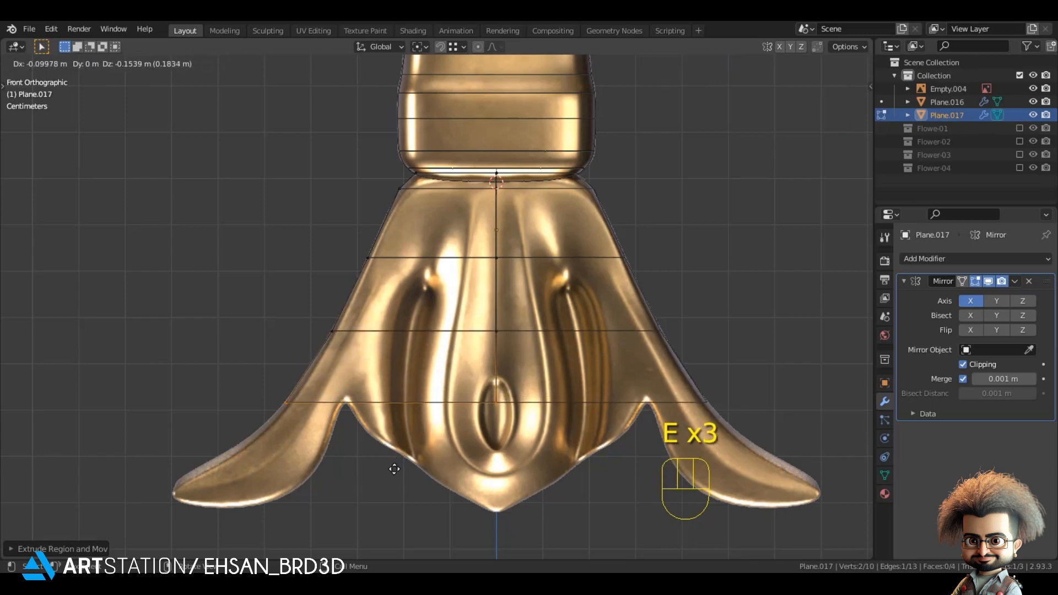
{"action": "left_click", "coordinate": [394, 469]}
{"action": "left_click", "coordinate": [379, 432]}
- Knife-cut the lowest face from the side petal's notch up to the edge row above
{"action": "key", "text": "k"}
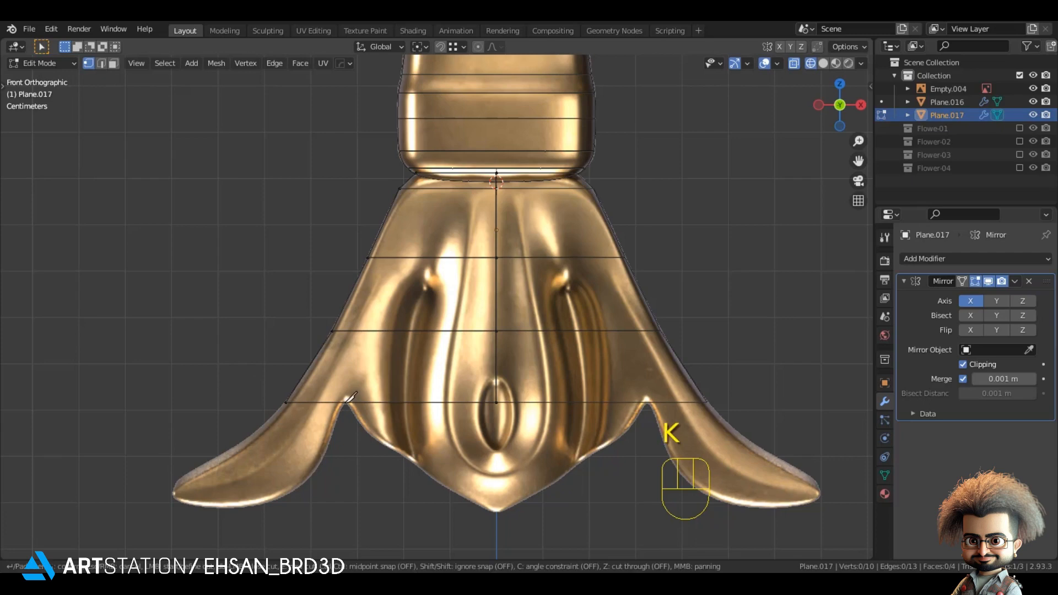
{"action": "left_click", "coordinate": [364, 330]}
{"action": "key", "text": "Return"}
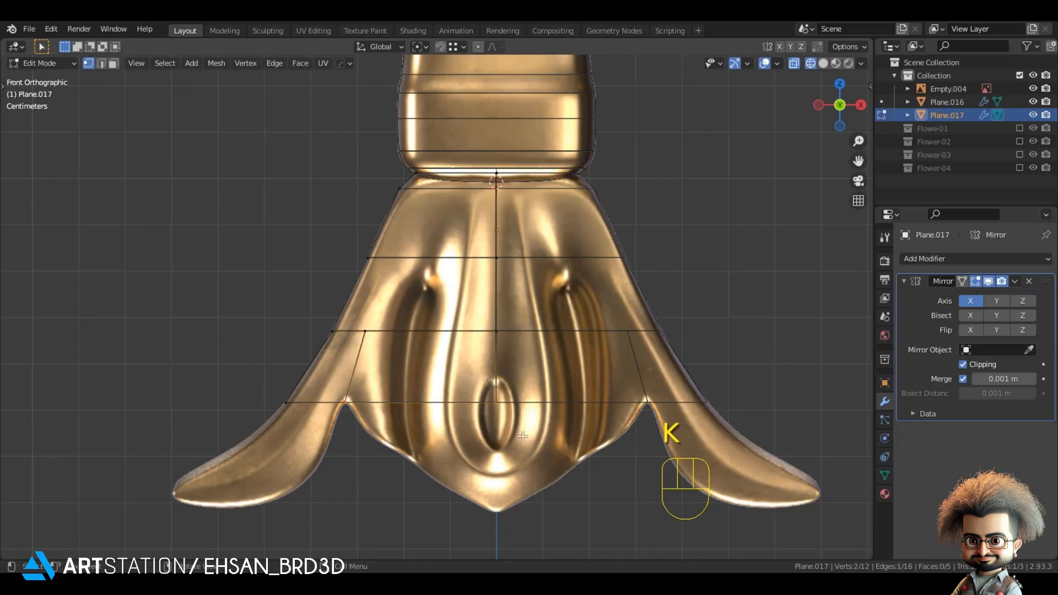
- Extrude the central petal's lower edge four times down to its pointed tip, following the reference outline
{"action": "scroll", "coordinate": [372, 326], "scroll_direction": "up", "scroll_amount": 2}
{"action": "middle_click_drag", "start_coordinate": [363, 380], "coordinate": [357, 417], "text": "shift"}
{"action": "key", "text": "e"}
{"action": "left_click", "coordinate": [385, 456]}
{"action": "key", "text": "e"}
{"action": "left_click", "coordinate": [432, 490]}
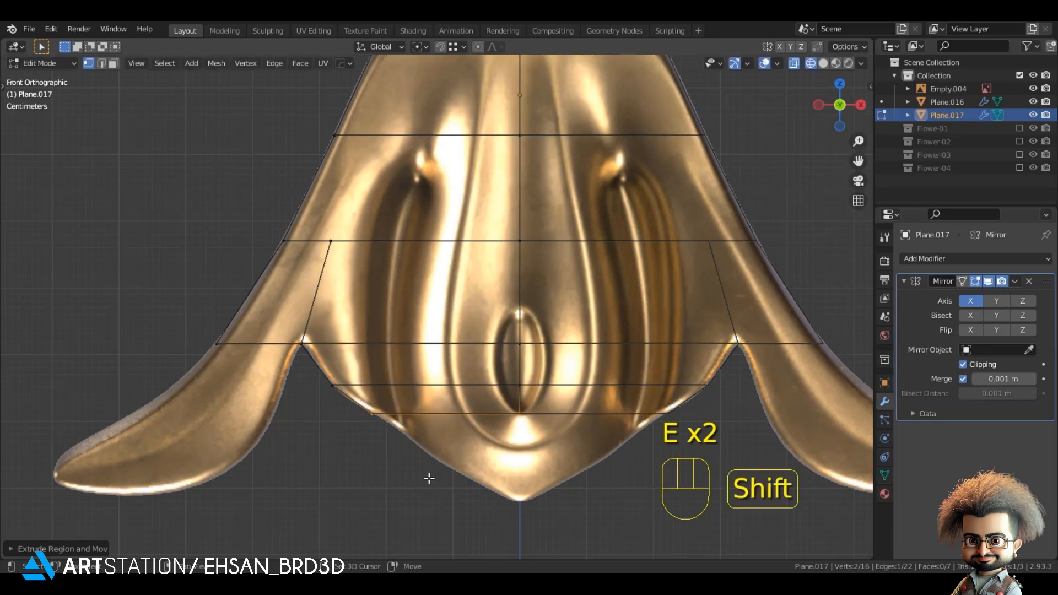
{"action": "middle_click_drag", "start_coordinate": [432, 482], "coordinate": [373, 387], "text": "shift"}
{"action": "key", "text": "e"}
{"action": "left_click", "coordinate": [465, 448]}
{"action": "key", "text": "e"}
{"action": "left_click", "coordinate": [479, 473]}
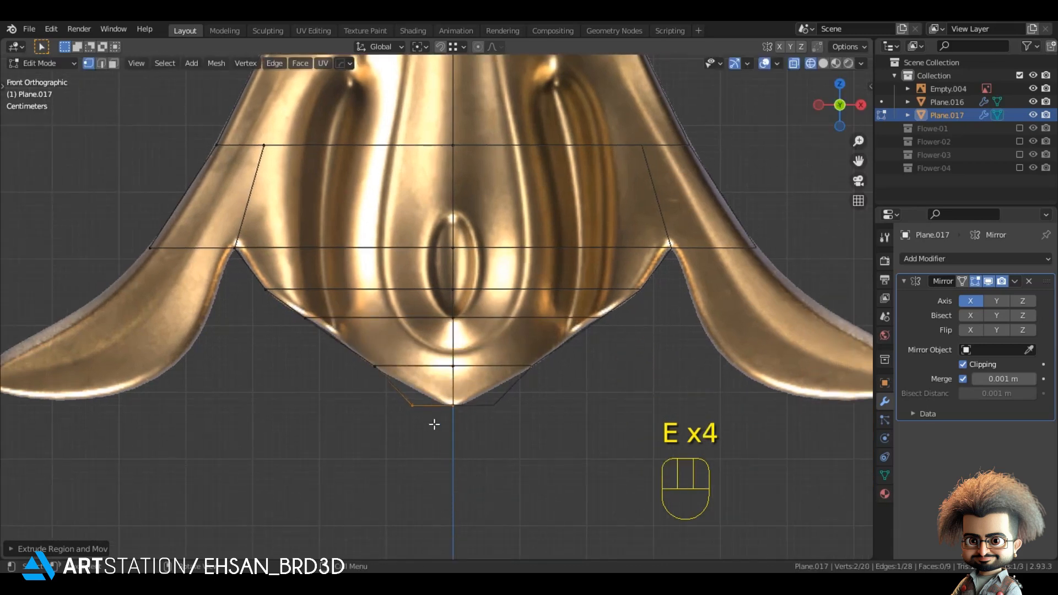
- Move the last extruded edge's vertices to fit the central petal's pointed tip
{"action": "key", "text": "g"}
{"action": "left_click", "coordinate": [456, 403]}
{"action": "left_click", "coordinate": [462, 424]}
{"action": "key", "text": "g"}
{"action": "left_click", "coordinate": [462, 440]}
{"action": "left_click", "coordinate": [505, 452]}
- Move the outer vertex at the side petal's base up along the reference outline
{"action": "scroll", "coordinate": [331, 385], "scroll_direction": "down", "scroll_amount": 2}
{"action": "middle_click_drag", "start_coordinate": [337, 360], "coordinate": [458, 367], "text": "shift"}
{"action": "left_click", "coordinate": [358, 274]}
{"action": "key", "text": "g"}
{"action": "left_click", "coordinate": [371, 231]}
{"action": "key", "text": "g"}
{"action": "left_click", "coordinate": [378, 236]}
- Extrude the side petal's base edge twice along its curve and fit the new vertices to both outlines
{"action": "middle_click_drag", "start_coordinate": [486, 314], "coordinate": [566, 298], "text": "shift"}
{"action": "key", "text": "e"}
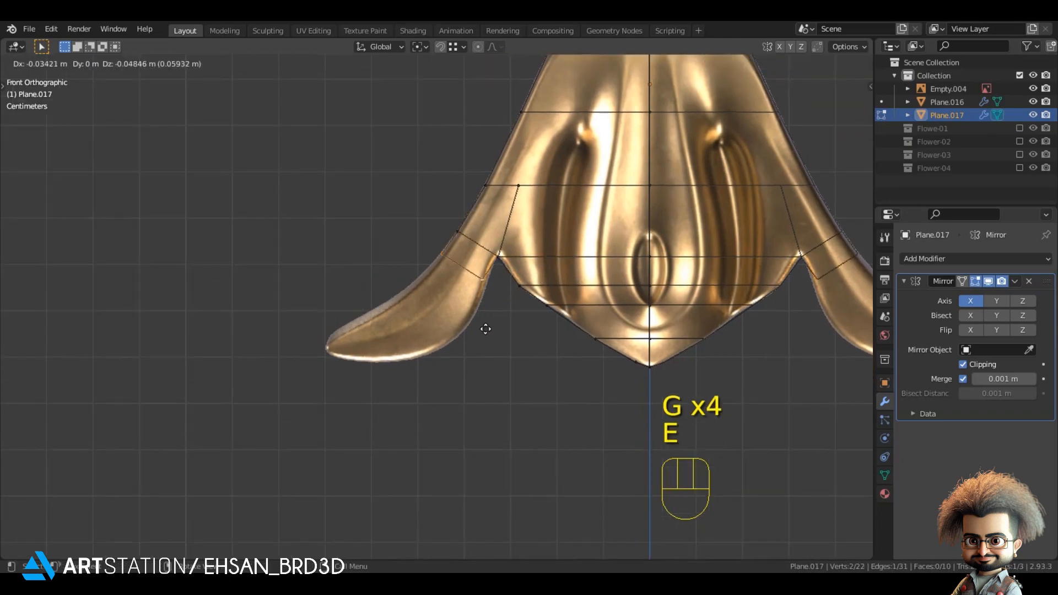
{"action": "left_click", "coordinate": [468, 304]}
{"action": "key", "text": "g"}
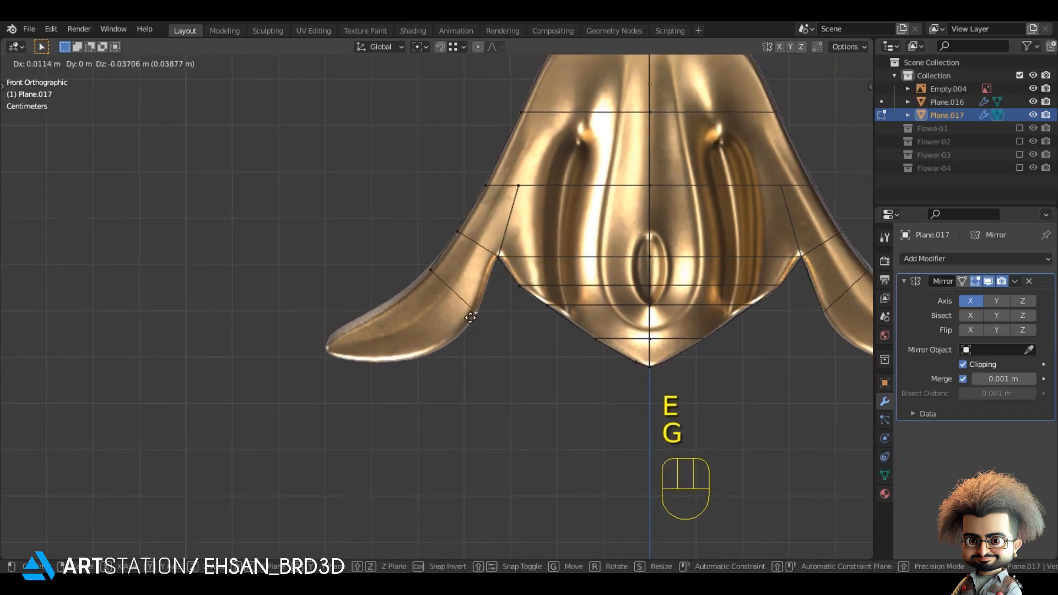
{"action": "left_click", "coordinate": [434, 273]}
{"action": "key", "text": "e"}
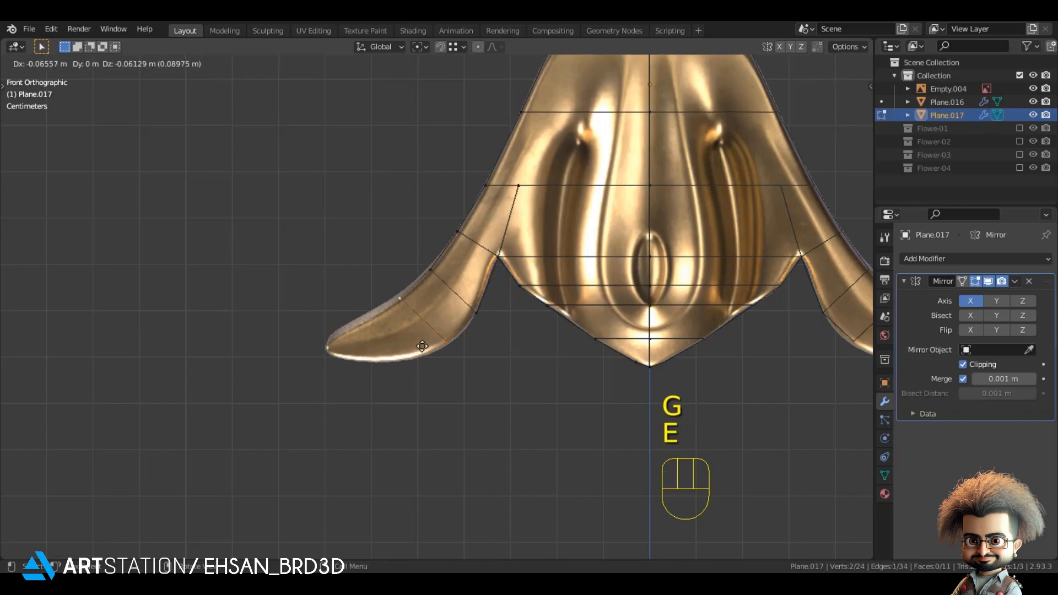
{"action": "left_click", "coordinate": [443, 372]}
{"action": "left_click", "coordinate": [397, 296]}
{"action": "key", "text": "g"}
{"action": "left_click", "coordinate": [412, 301]}
- Extrude two more segments toward the side petal's tip and align their vertices with the outline
{"action": "middle_click_drag", "start_coordinate": [445, 363], "coordinate": [498, 359], "text": "shift"}
{"action": "scroll", "coordinate": [463, 375], "scroll_direction": "up", "scroll_amount": 2}
{"action": "key", "text": "e"}
{"action": "left_click", "coordinate": [425, 411]}
{"action": "key", "text": "g"}
{"action": "left_click", "coordinate": [368, 360]}
{"action": "middle_click_drag", "start_coordinate": [368, 360], "coordinate": [478, 306], "text": "shift"}
{"action": "key", "text": "e"}
{"action": "left_click", "coordinate": [457, 358]}
{"action": "key", "text": "g"}
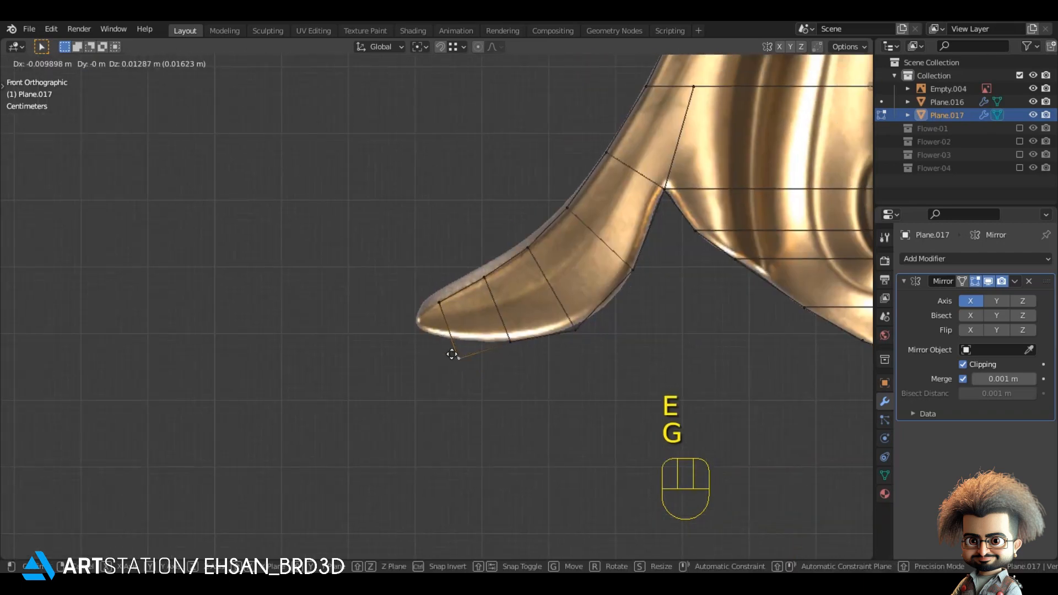
{"action": "left_click", "coordinate": [449, 345]}
- Extrude the final side petal segment, then scale its end edge down and move it to the tip
{"action": "key", "text": "e"}
{"action": "left_click", "coordinate": [492, 340]}
{"action": "key", "text": "s"}
{"action": "left_click", "coordinate": [443, 331]}
{"action": "key", "text": "g"}
{"action": "left_click", "coordinate": [440, 331]}
{"action": "left_click", "coordinate": [434, 380]}
- Knife-cut the outline of the long groove beside the central petal, from its upper end down to the petal's lower edge
{"action": "scroll", "coordinate": [649, 332], "scroll_direction": "down", "scroll_amount": 3}
{"action": "middle_click_drag", "start_coordinate": [713, 373], "coordinate": [585, 434], "text": "shift"}
{"action": "middle_click_drag", "start_coordinate": [415, 461], "coordinate": [368, 554], "text": "shift"}
{"action": "scroll", "coordinate": [429, 389], "scroll_direction": "down", "scroll_amount": 2}
{"action": "scroll", "coordinate": [435, 367], "scroll_direction": "down", "scroll_amount": 6}
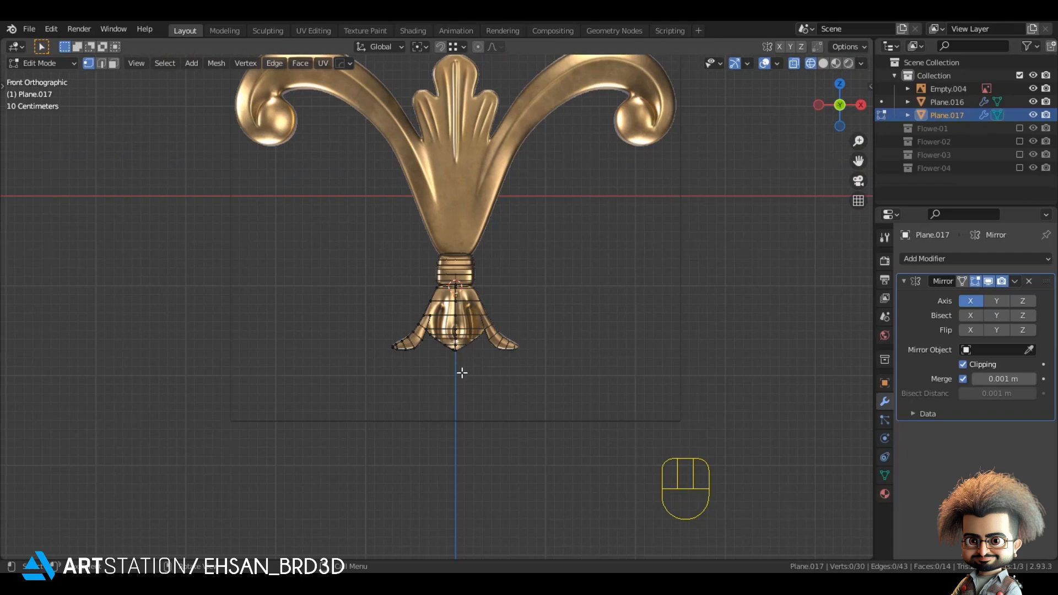
{"action": "scroll", "coordinate": [461, 372], "scroll_direction": "up", "scroll_amount": 9}
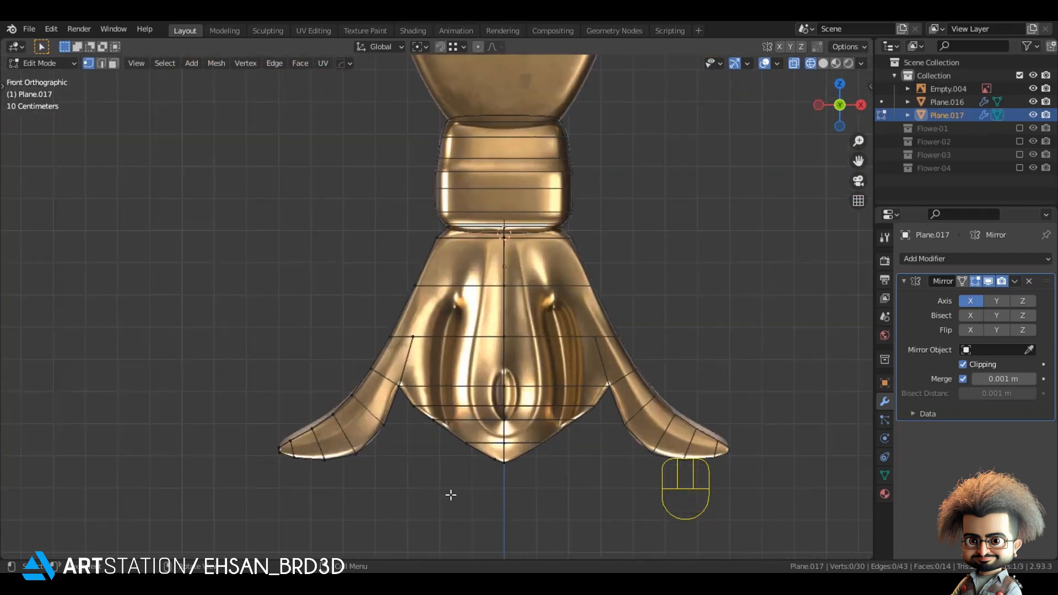
{"action": "scroll", "coordinate": [446, 489], "scroll_direction": "up", "scroll_amount": 1}
{"action": "middle_click_drag", "start_coordinate": [446, 489], "coordinate": [381, 414], "text": "shift"}
{"action": "scroll", "coordinate": [368, 398], "scroll_direction": "up", "scroll_amount": 1}
{"action": "key", "text": "k"}
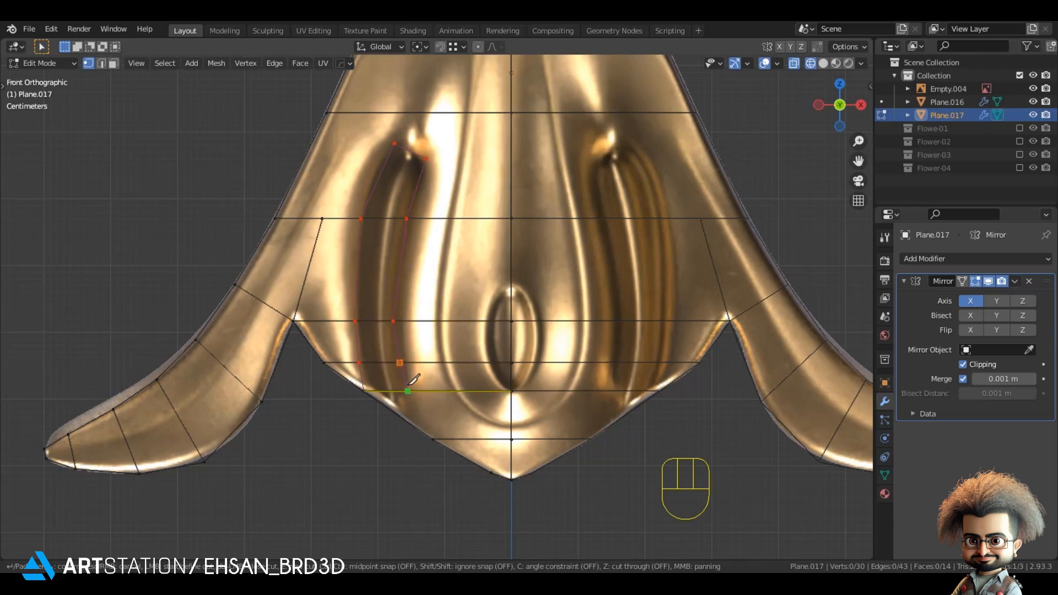
{"action": "key", "text": "Return"}
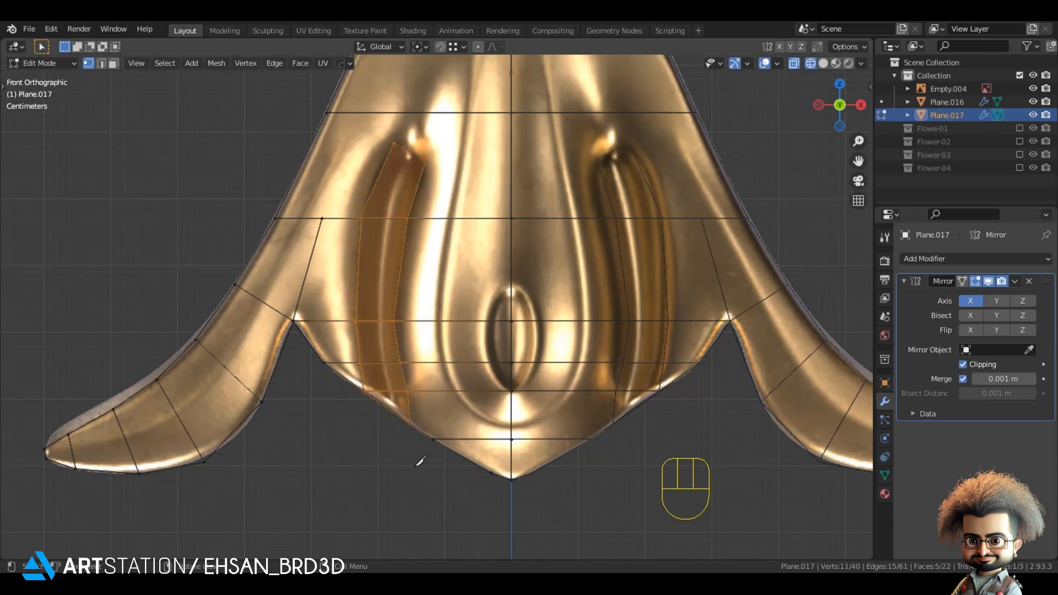
- Move the lower vertices on the groove's inner side to follow the reference curve
{"action": "left_click", "coordinate": [408, 395]}
{"action": "key", "text": "g"}
{"action": "left_click", "coordinate": [398, 394], "text": "shift"}
{"action": "left_click", "coordinate": [404, 365]}
{"action": "key", "text": "g"}
{"action": "left_click", "coordinate": [402, 355], "text": "shift"}
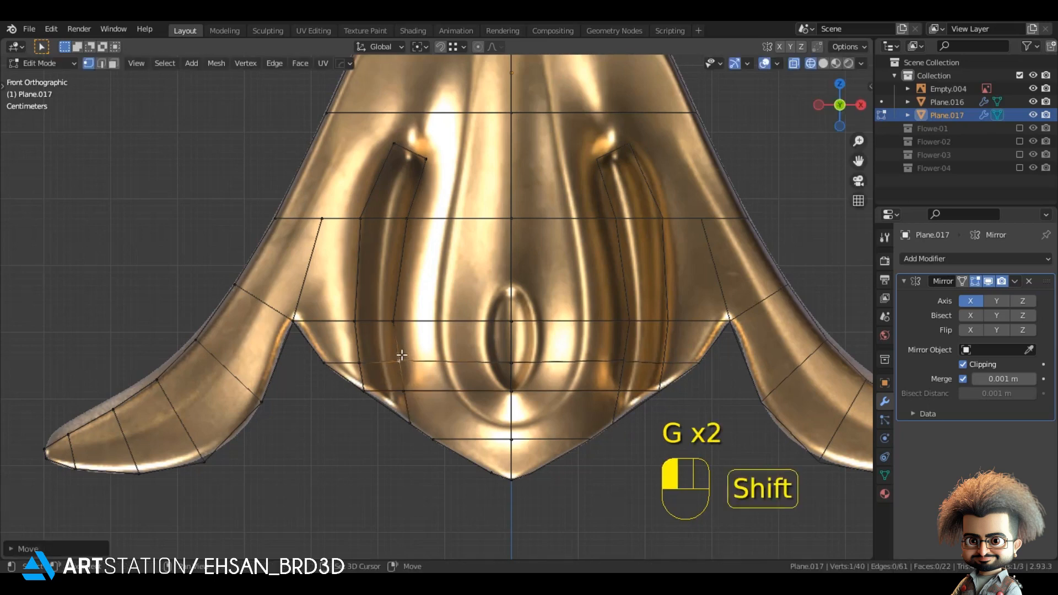
{"action": "left_click", "coordinate": [390, 318]}
{"action": "key", "text": "g"}
{"action": "left_click", "coordinate": [387, 306], "text": "shift"}
- Raise the groove's vertices in the notch row and the inner vertex in the row below
{"action": "left_click", "coordinate": [360, 315]}
{"action": "key", "text": "g"}
{"action": "left_click", "coordinate": [361, 296]}
{"action": "left_click", "coordinate": [386, 311]}
{"action": "key", "text": "g"}
{"action": "left_click", "coordinate": [386, 297]}
{"action": "left_click", "coordinate": [390, 343]}
{"action": "key", "text": "g"}
{"action": "left_click", "coordinate": [388, 328]}
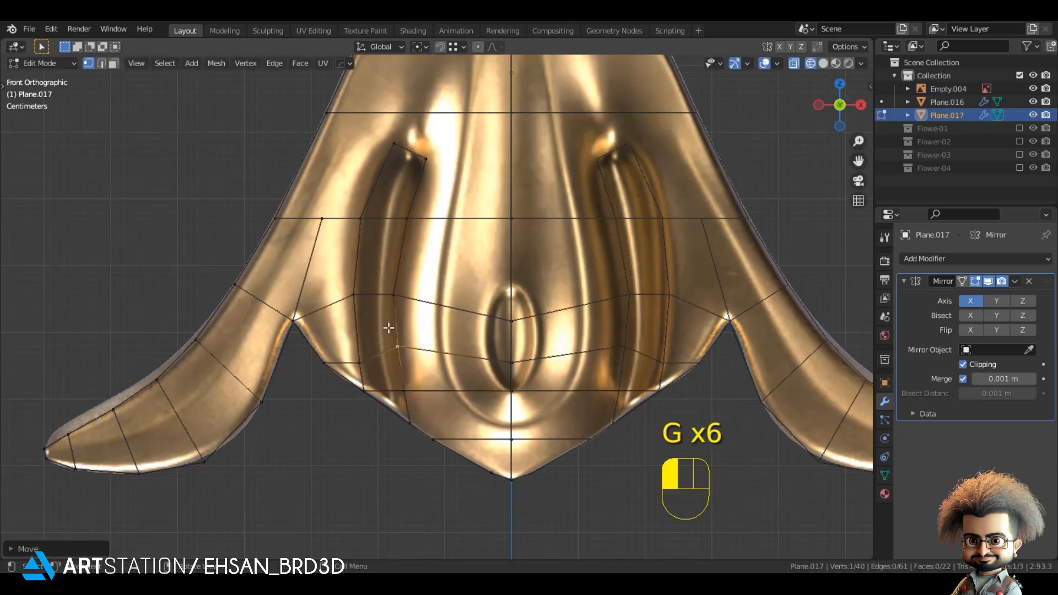
- Move the groove's lower outer vertices to match the groove and the petal's lower outline
{"action": "left_click", "coordinate": [362, 359]}
{"action": "key", "text": "g"}
{"action": "left_click", "coordinate": [361, 353]}
{"action": "left_click", "coordinate": [364, 388]}
{"action": "key", "text": "g"}
{"action": "left_click", "coordinate": [373, 392]}
{"action": "key", "text": "g"}
{"action": "left_click", "coordinate": [372, 409]}
- Knife-cut a lengthwise line through the middle of the groove from the petal's lower edge to its upper end
{"action": "key", "text": "k"}
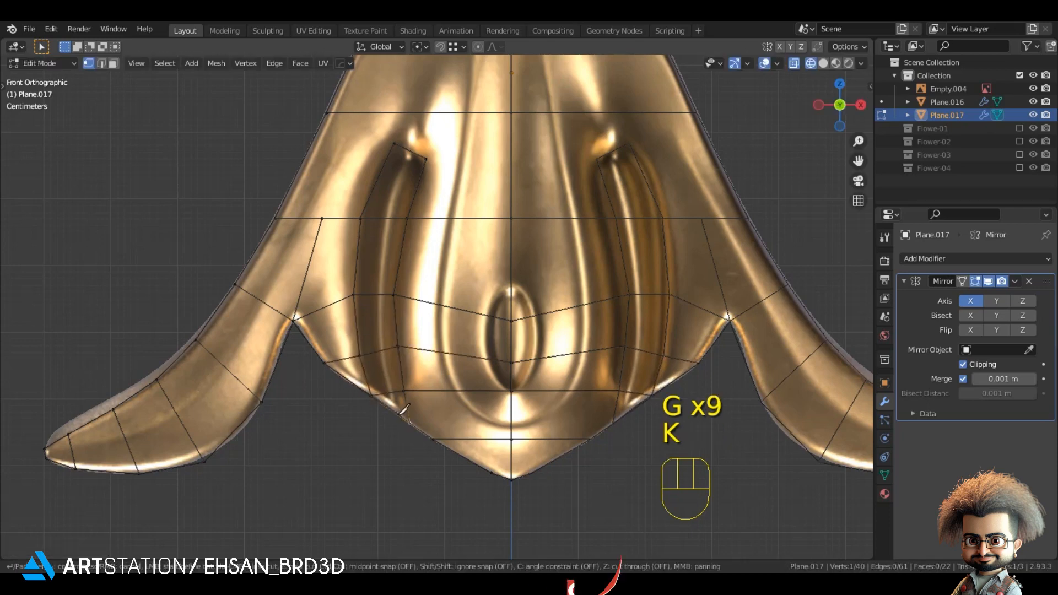
{"action": "left_click", "coordinate": [393, 410]}
{"action": "left_click", "coordinate": [379, 351]}
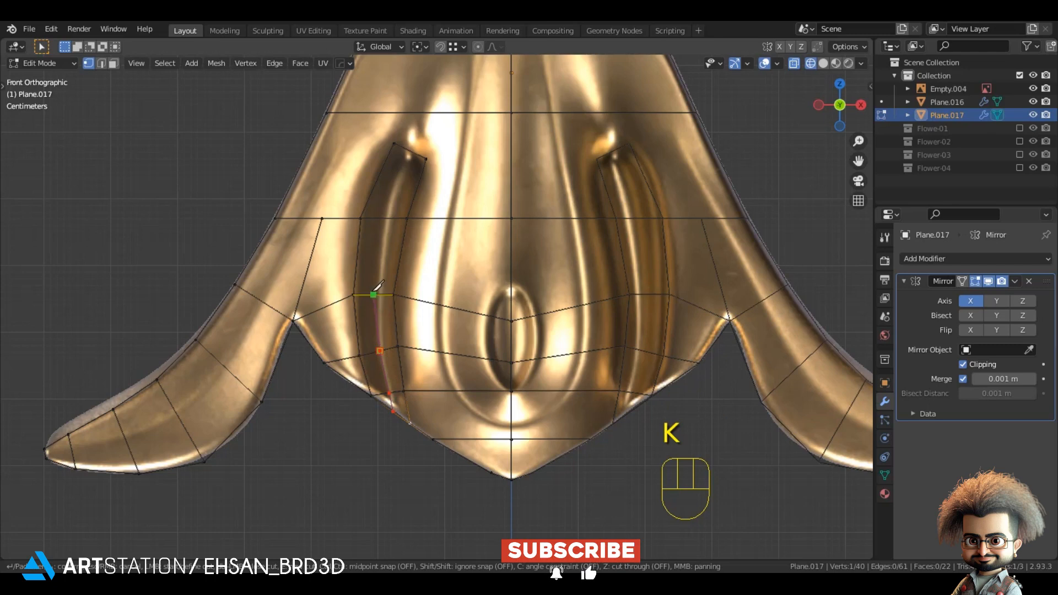
{"action": "left_click", "coordinate": [382, 218]}
{"action": "left_click", "coordinate": [409, 151]}
{"action": "key", "text": "Return"}
- Move the three vertices at the groove's upper end to fit its rounded tip
{"action": "key", "text": "g"}
{"action": "key", "text": "g"}
{"action": "key", "text": "g"}
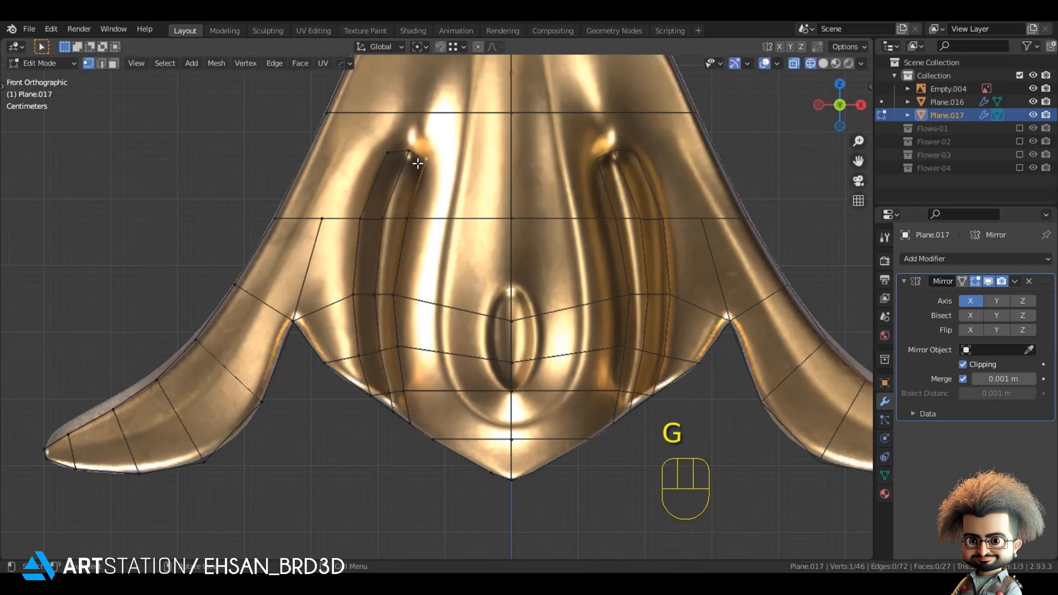
{"action": "left_click", "coordinate": [398, 153]}
{"action": "left_click", "coordinate": [409, 151]}
{"action": "key", "text": "g"}
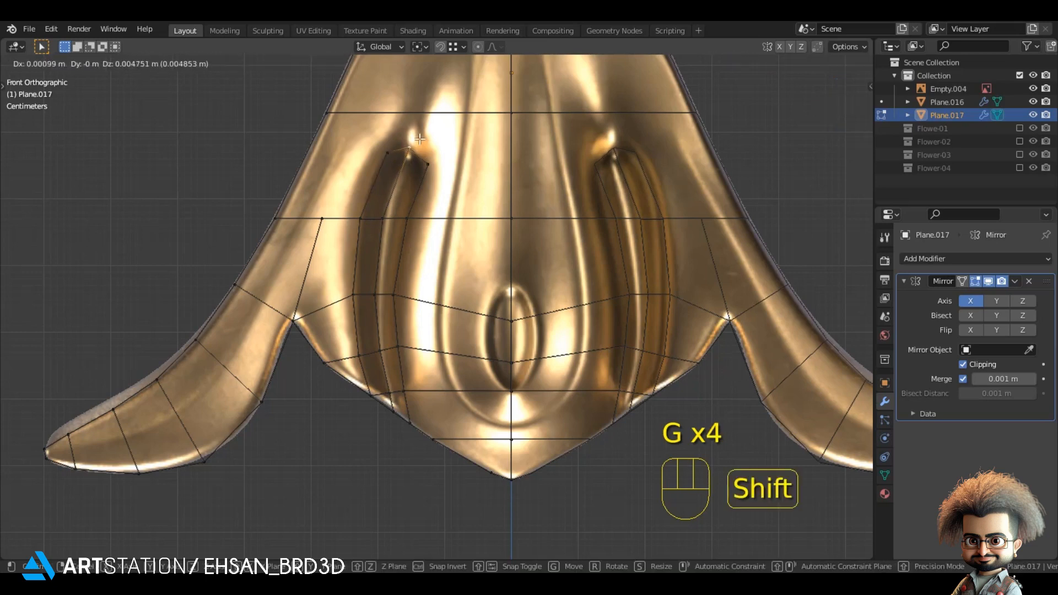
{"action": "left_click", "coordinate": [410, 149]}
- Knife-cut an edge from the side petal's inner seam up through the leaf to its top edge
{"action": "middle_click_drag", "start_coordinate": [409, 149], "coordinate": [454, 308], "text": "shift"}
{"action": "left_click", "coordinate": [368, 382]}
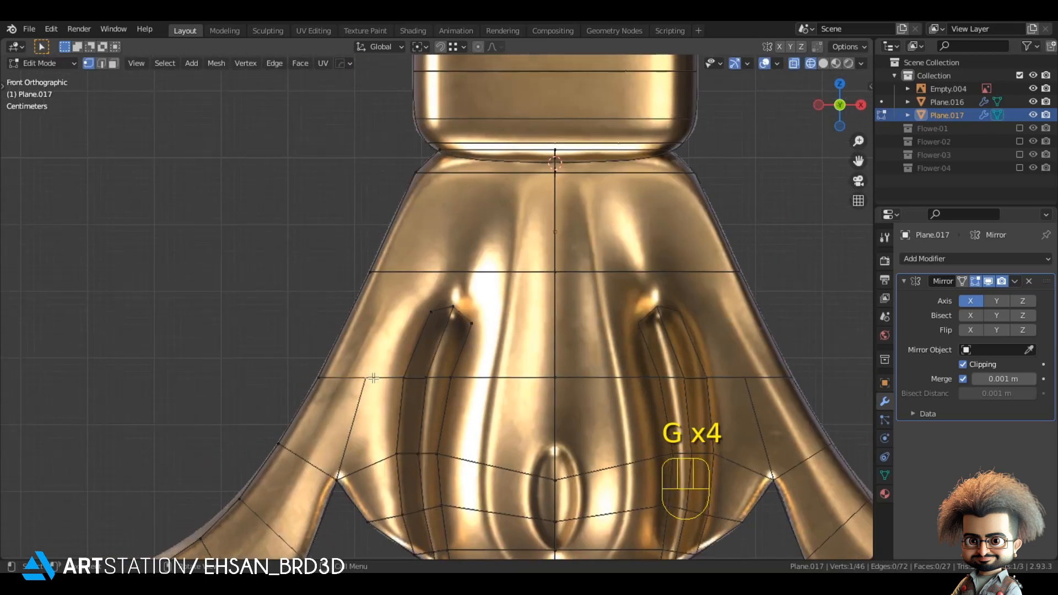
{"action": "key", "text": "k"}
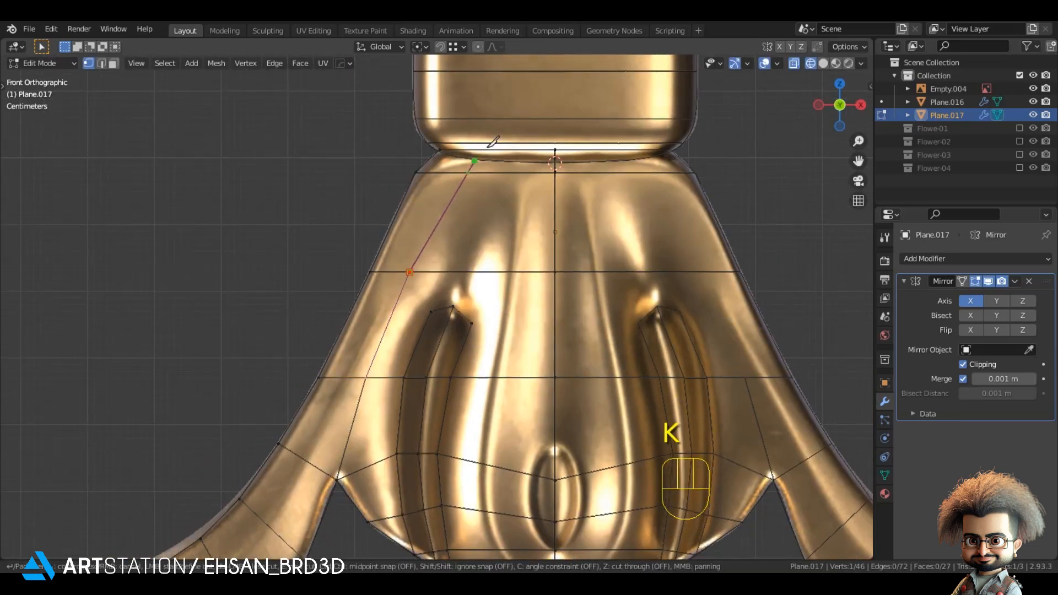
{"action": "key", "text": "Return"}
- Move the leaf's inner top-edge vertices up along Z toward the band
{"action": "left_click_drag", "start_coordinate": [474, 133], "coordinate": [567, 156]}
{"action": "key", "text": "g"}
{"action": "key", "text": "z"}
{"action": "left_click", "coordinate": [567, 151]}
- Display the leaf in solid shading, add a level 2 Subdivision modifier, and shade it smooth
{"action": "key", "text": "z"}
{"action": "left_click", "coordinate": [792, 150]}
{"action": "key", "text": "Tab"}
{"action": "scroll", "coordinate": [617, 257], "scroll_direction": "down", "scroll_amount": 3}
{"action": "key", "text": "ctrl+2"}
{"action": "right_click", "coordinate": [618, 164]}
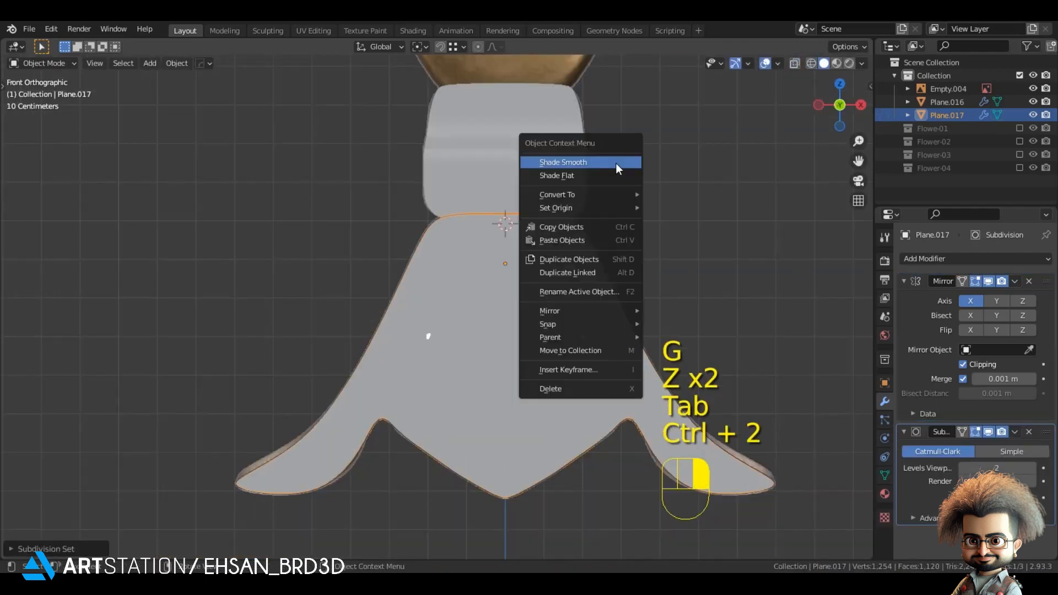
{"action": "left_click", "coordinate": [617, 164]}
- Return to wireframe editing and knife-cut an edge across from the groove's inner upper corner to the leaf's centre line
{"action": "key", "text": "Tab"}
{"action": "key", "text": "z"}
{"action": "left_click", "coordinate": [2, 205]}
{"action": "scroll", "coordinate": [437, 306], "scroll_direction": "up", "scroll_amount": 3}
{"action": "key", "text": "alt+a"}
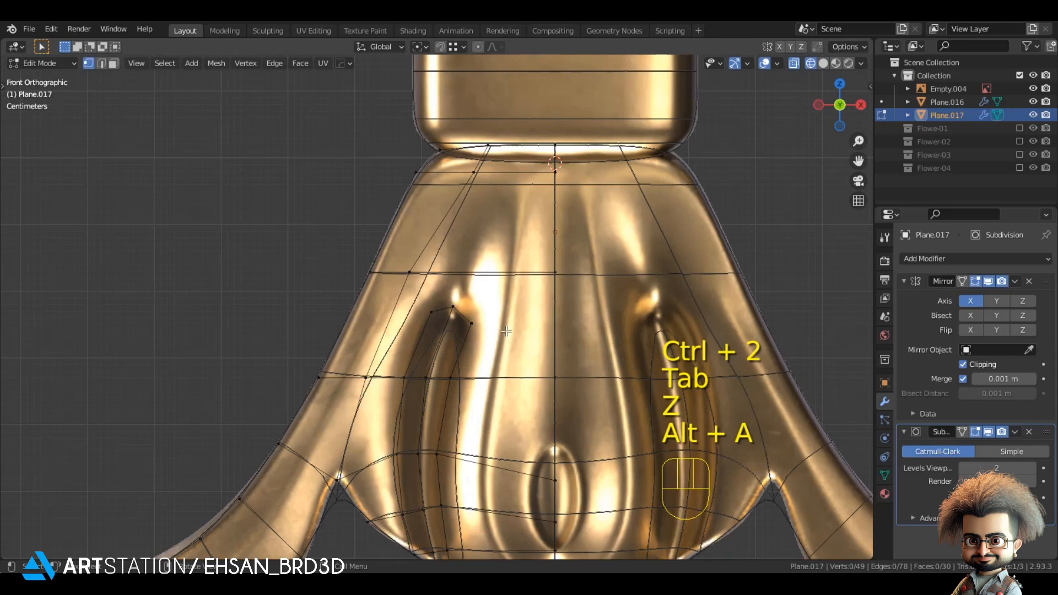
{"action": "scroll", "coordinate": [488, 307], "scroll_direction": "down", "scroll_amount": 1}
{"action": "middle_click_drag", "start_coordinate": [503, 289], "coordinate": [470, 321], "text": "shift"}
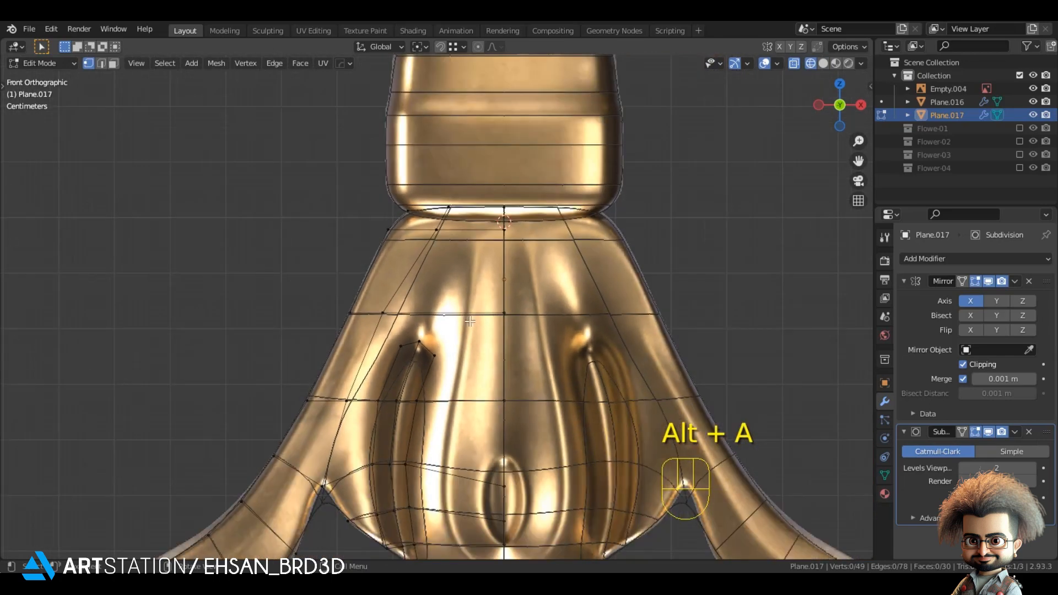
{"action": "scroll", "coordinate": [441, 368], "scroll_direction": "up", "scroll_amount": 1}
{"action": "key", "text": "k"}
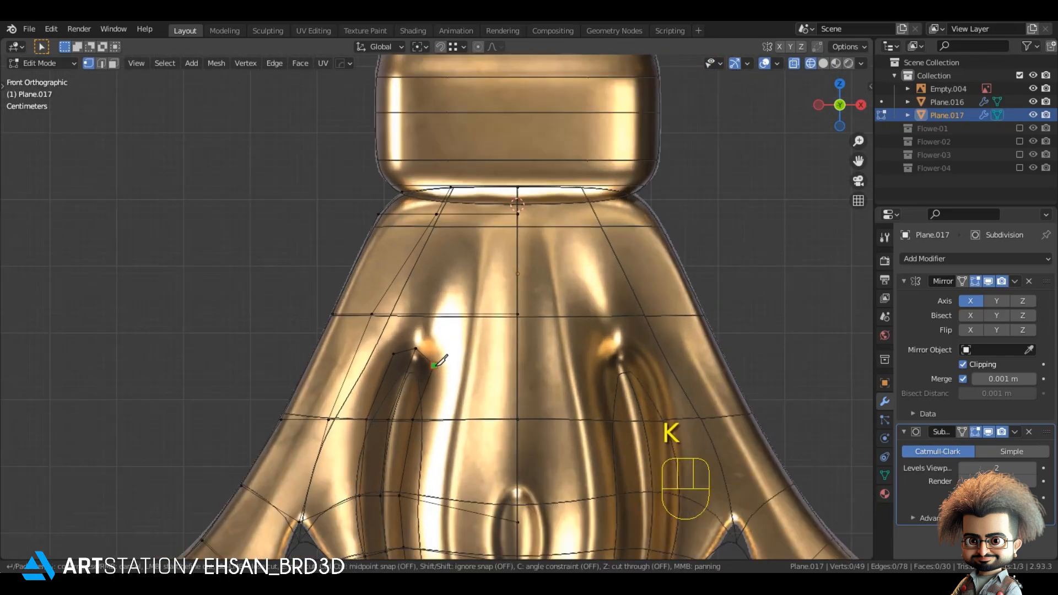
{"action": "left_click", "coordinate": [581, 361]}
{"action": "key", "text": "Return"}
- Knife-cut edges connecting the side groove's upper corners to the cross-edge above and the leaf's top edge
{"action": "key", "text": "k"}
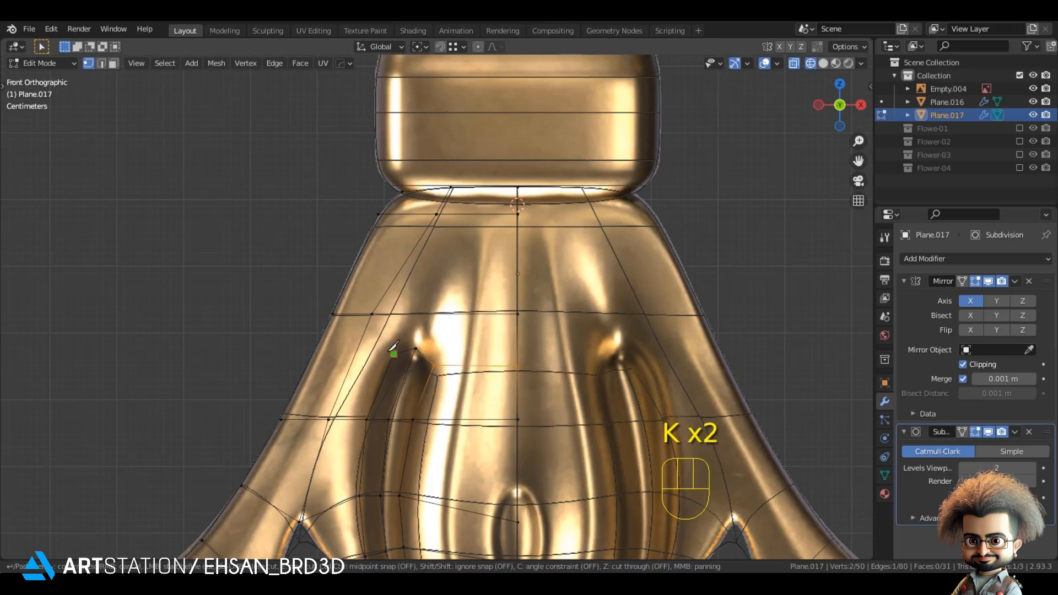
{"action": "left_click", "coordinate": [415, 349]}
{"action": "key", "text": "Return"}
{"action": "key", "text": "k"}
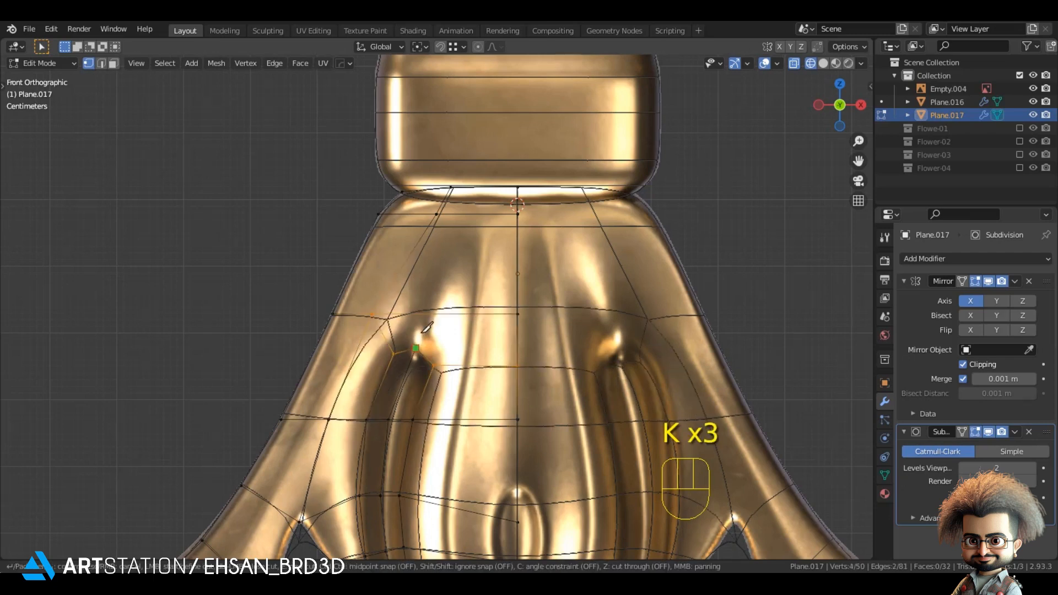
{"action": "left_click", "coordinate": [493, 154]}
{"action": "key", "text": "Return"}
- Knife-cut the central petal's outline from the leaf's top edge down and around to the centre line below the oval
{"action": "key", "text": "k"}
{"action": "left_click", "coordinate": [473, 313]}
{"action": "middle_click_drag", "start_coordinate": [471, 383], "coordinate": [467, 234], "text": "shift"}
{"action": "scroll", "coordinate": [464, 235], "scroll_direction": "up", "scroll_amount": 2}
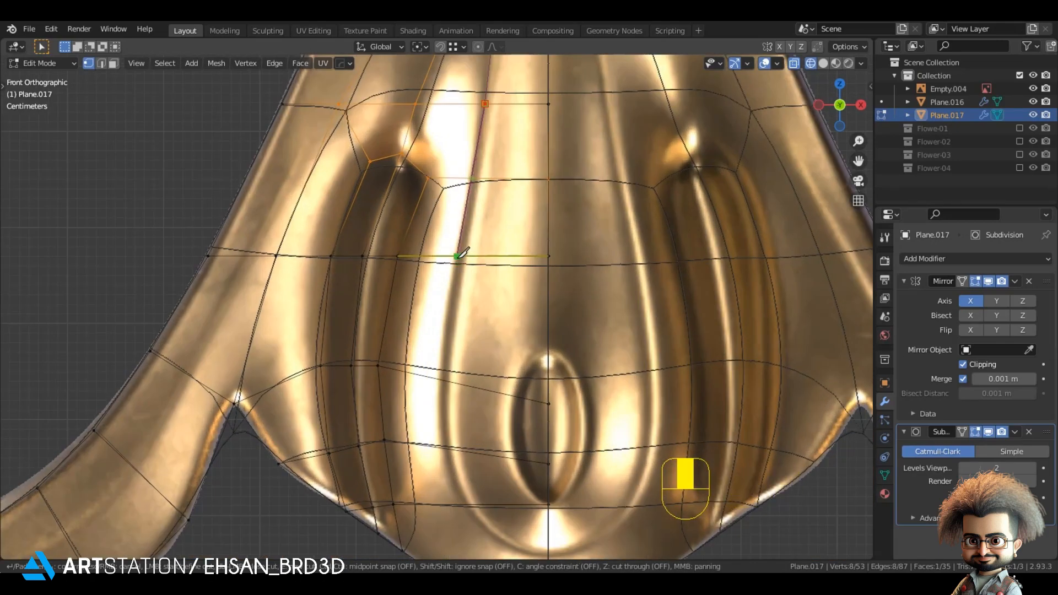
{"action": "middle_click_drag", "start_coordinate": [444, 377], "coordinate": [421, 279], "text": "shift"}
{"action": "scroll", "coordinate": [418, 286], "scroll_direction": "up", "scroll_amount": 1}
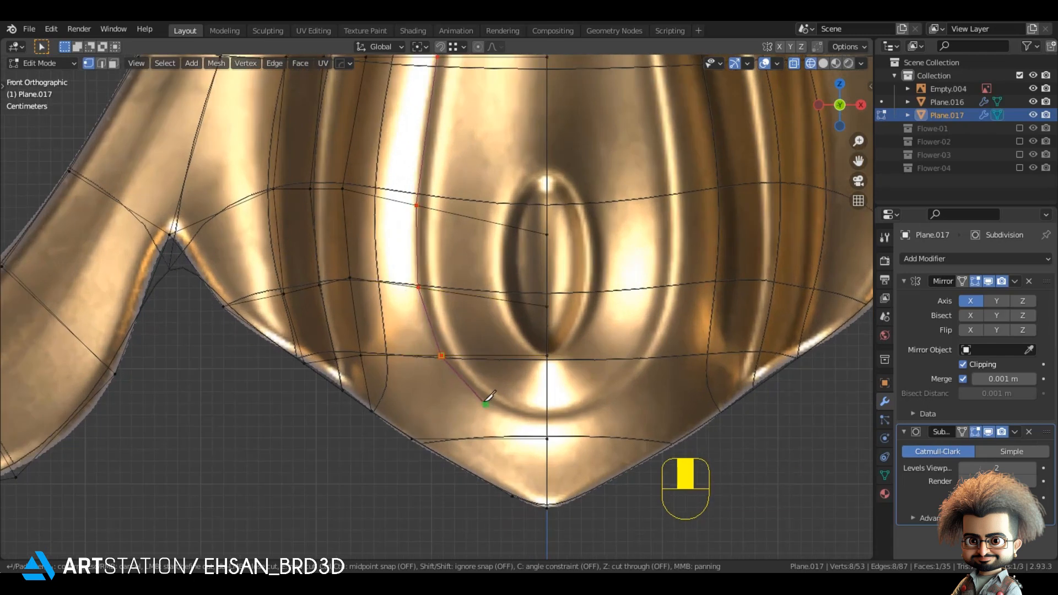
{"action": "key", "text": "Return"}
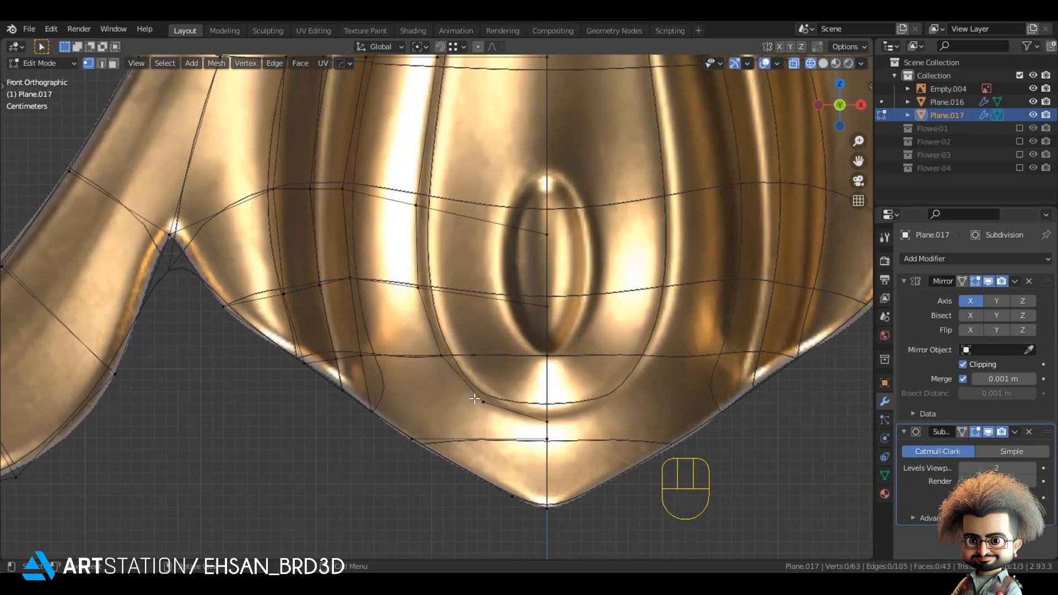
- Join the lower corner of the central petal's outline to the vertex on the leaf's lower border
{"action": "left_click", "coordinate": [413, 438], "text": "shift"}
{"action": "key", "text": "j"}
{"action": "scroll", "coordinate": [391, 466], "scroll_direction": "down", "scroll_amount": 2}
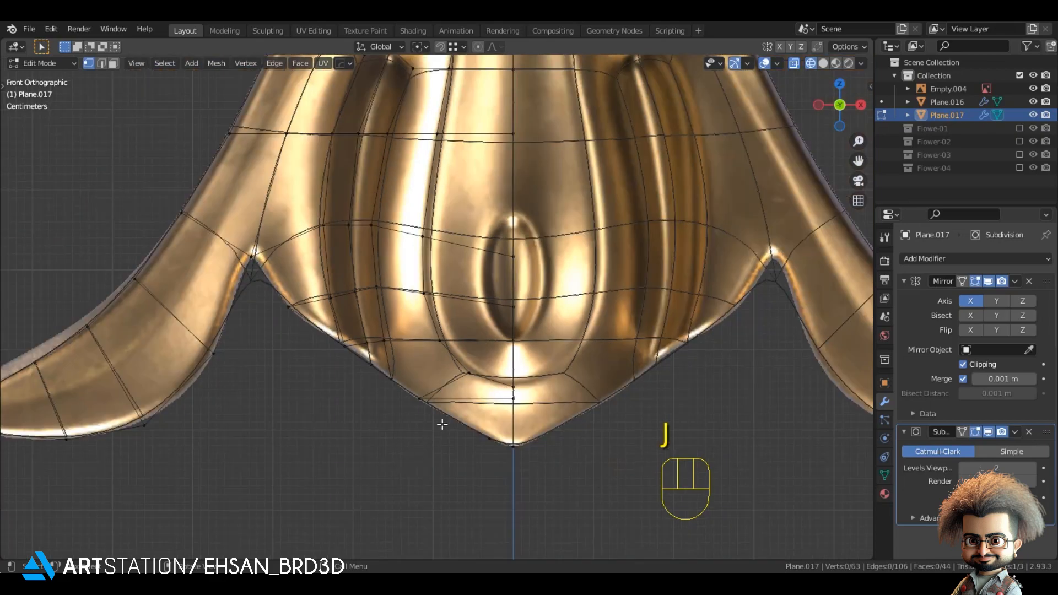
- Select the central petal's outline edges as a continuous path and bevel them into two narrow parallel edges
{"action": "middle_click_drag", "start_coordinate": [422, 373], "coordinate": [421, 385], "text": "shift"}
{"action": "left_click", "coordinate": [468, 201], "text": "ctrl"}
{"action": "middle_click_drag", "start_coordinate": [489, 198], "coordinate": [472, 378], "text": "shift"}
{"action": "middle_click_drag", "start_coordinate": [543, 284], "coordinate": [529, 114], "text": "shift"}
{"action": "middle_click_drag", "start_coordinate": [513, 311], "coordinate": [504, 142], "text": "shift"}
{"action": "scroll", "coordinate": [563, 319], "scroll_direction": "up", "scroll_amount": 3}
{"action": "key", "text": "ctrl+b"}
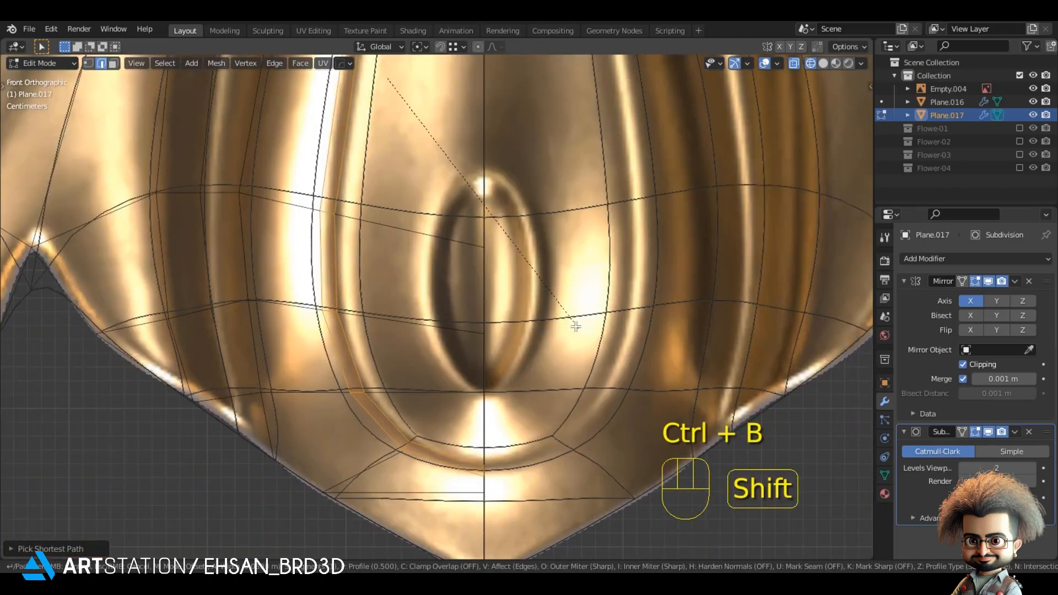
{"action": "left_click", "coordinate": [576, 329]}
- Move the centre-line vertex inside the oval up to the oval's upper end
{"action": "key", "text": "z"}
{"action": "key", "text": "1"}
{"action": "scroll", "coordinate": [587, 355], "scroll_direction": "down", "scroll_amount": 1}
{"action": "key", "text": "z"}
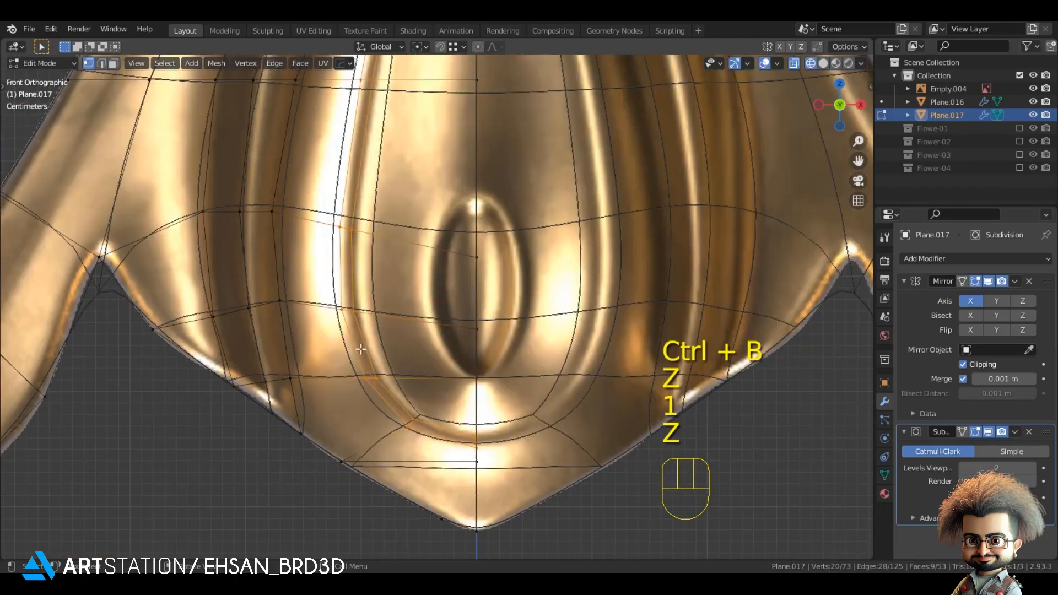
{"action": "key", "text": "alt+a"}
{"action": "left_click", "coordinate": [453, 241]}
{"action": "key", "text": "g"}
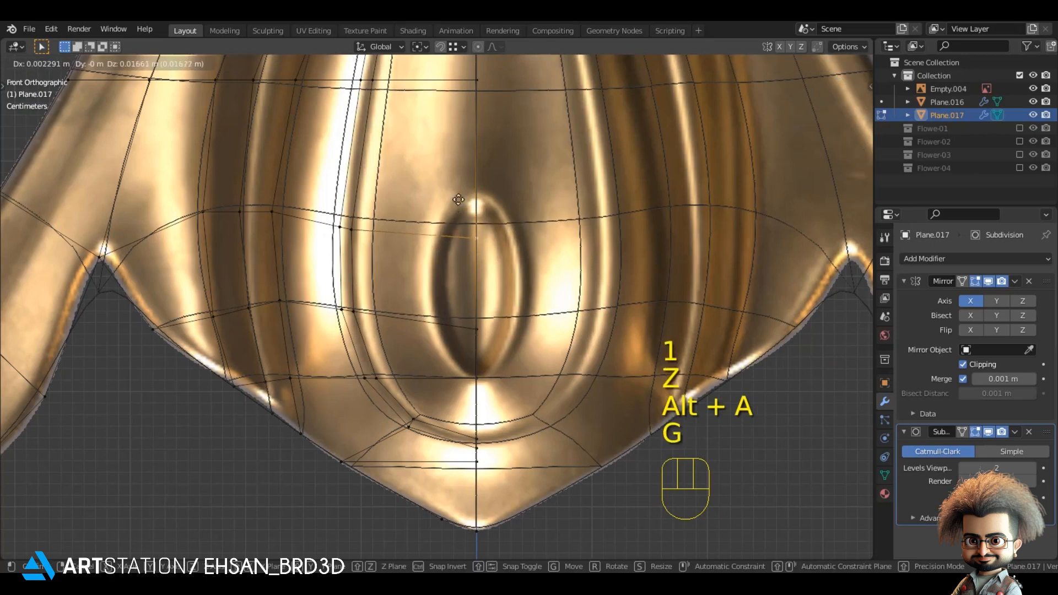
- Raise the next centre-line vertex to the oval's middle and adjust the matching vertex on the central petal's outline
{"action": "left_click", "coordinate": [475, 325]}
{"action": "key", "text": "g"}
{"action": "key", "text": "g"}
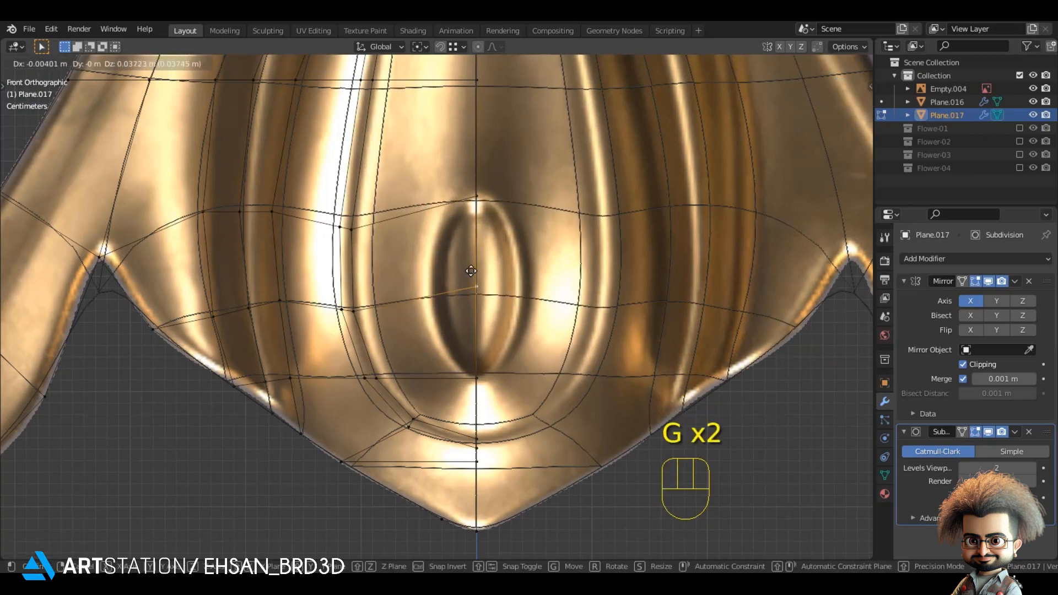
{"action": "left_click", "coordinate": [469, 273]}
{"action": "left_click", "coordinate": [342, 301], "text": "shift"}
{"action": "key", "text": "g"}
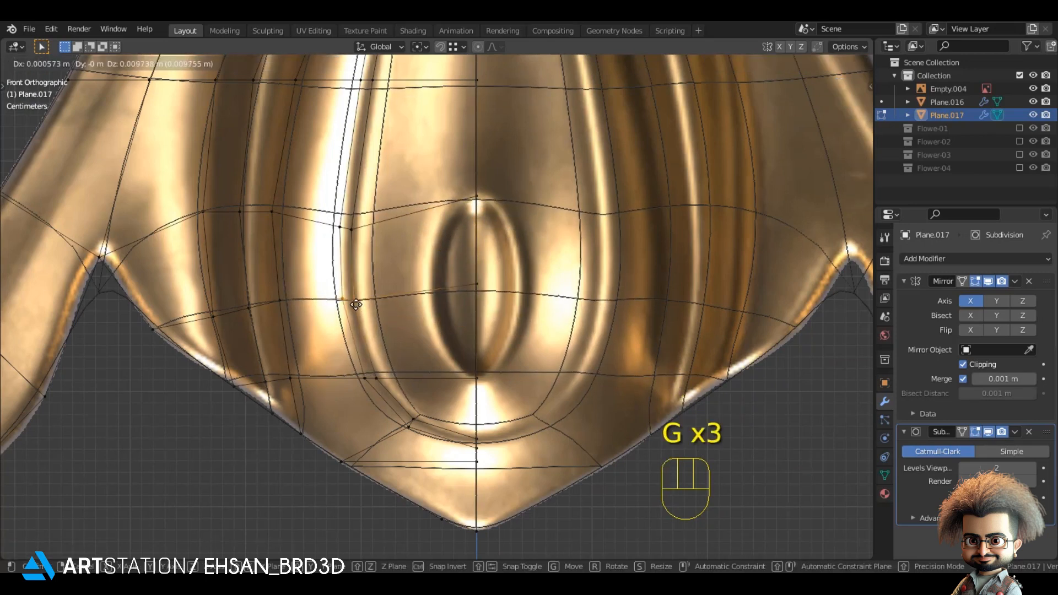
{"action": "left_click", "coordinate": [356, 305]}
- Knife-cut the left half of the oval's outline from its lower end on the centre line up to its upper end
{"action": "key", "text": "k"}
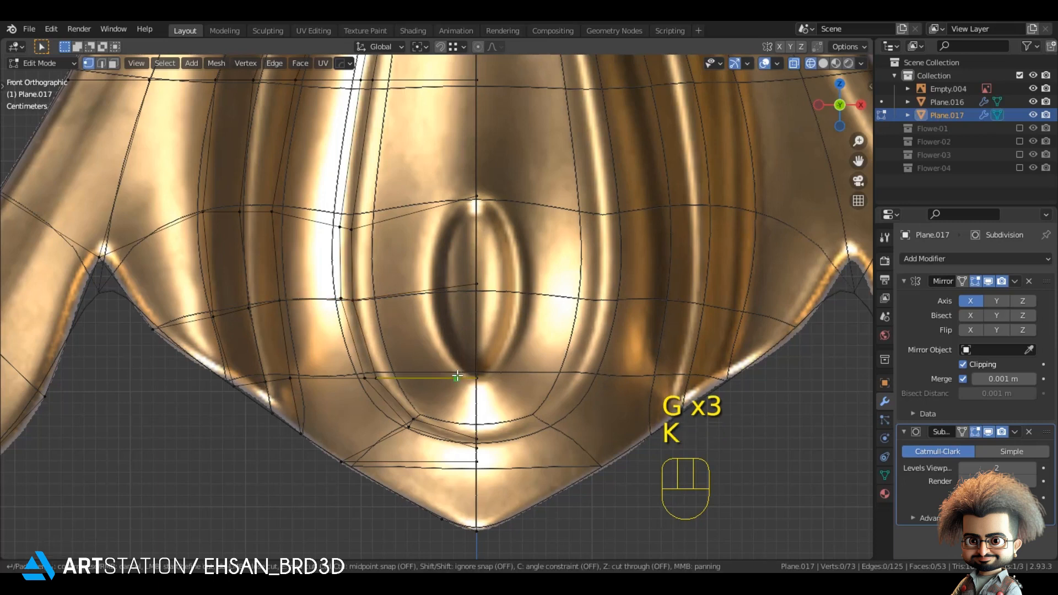
{"action": "key", "text": "k"}
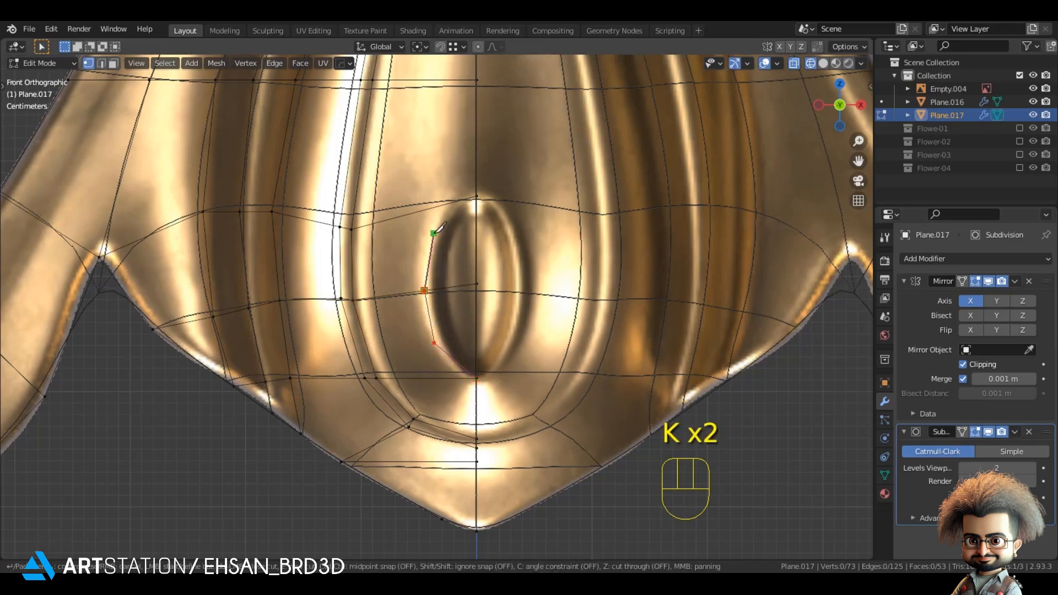
{"action": "left_click", "coordinate": [476, 197]}
{"action": "key", "text": "Return"}
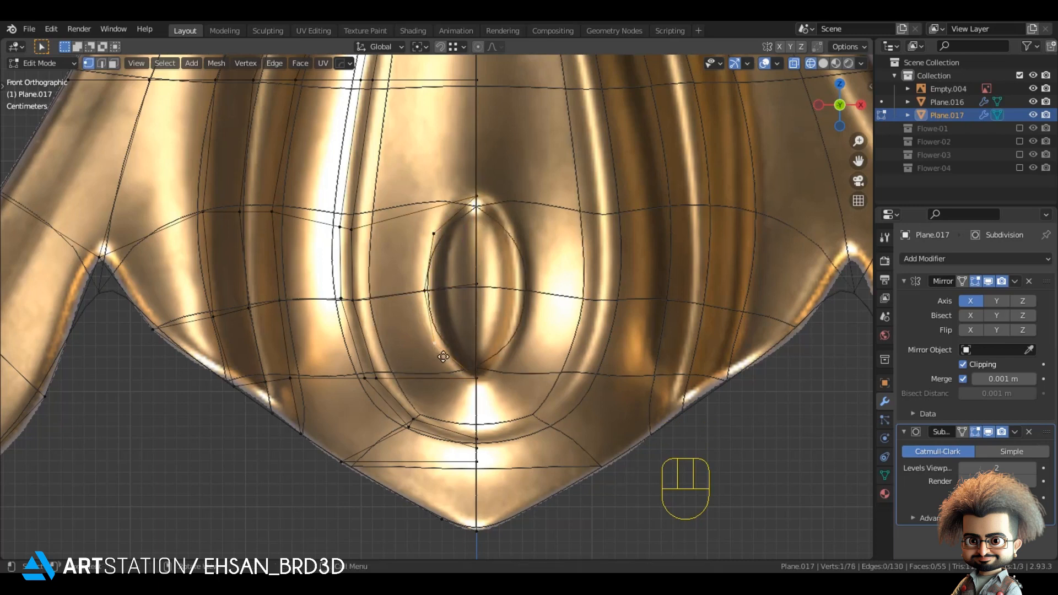
- Adjust the oval's lower corner vertex and join its upper and lower corners to the central petal's outline
{"action": "key", "text": "g"}
{"action": "left_click", "coordinate": [394, 372]}
{"action": "key", "text": "j"}
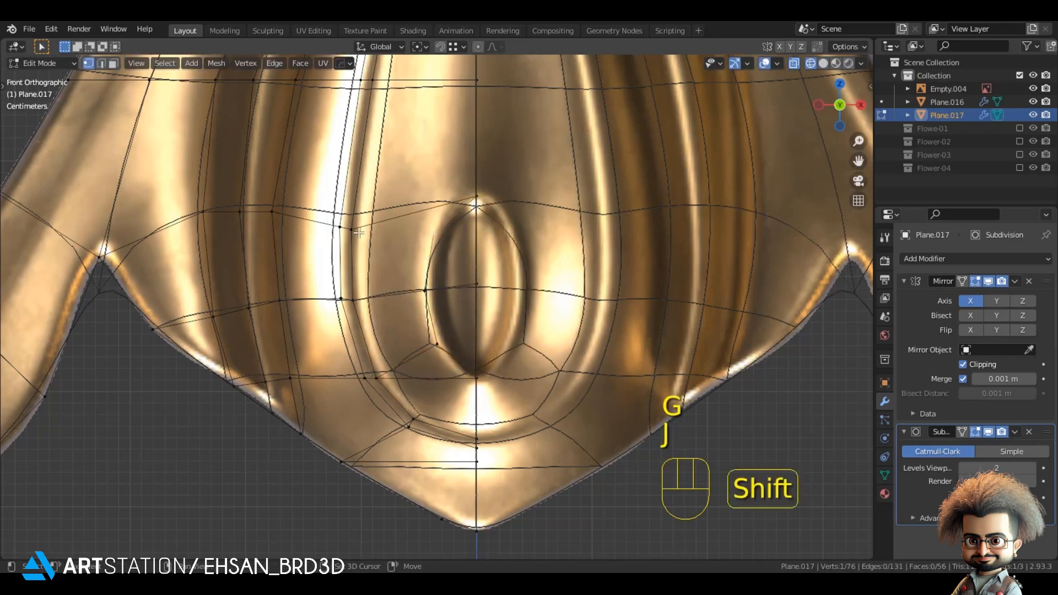
{"action": "key", "text": "j"}
- Examine the leaf's edge layout in solid and wireframe shading against the grooves in the reference image
{"action": "scroll", "coordinate": [266, 474], "scroll_direction": "down", "scroll_amount": 4}
{"action": "key", "text": "z"}
{"action": "key", "text": "z"}
{"action": "scroll", "coordinate": [410, 361], "scroll_direction": "up", "scroll_amount": 3}
{"action": "scroll", "coordinate": [403, 391], "scroll_direction": "down", "scroll_amount": 7}
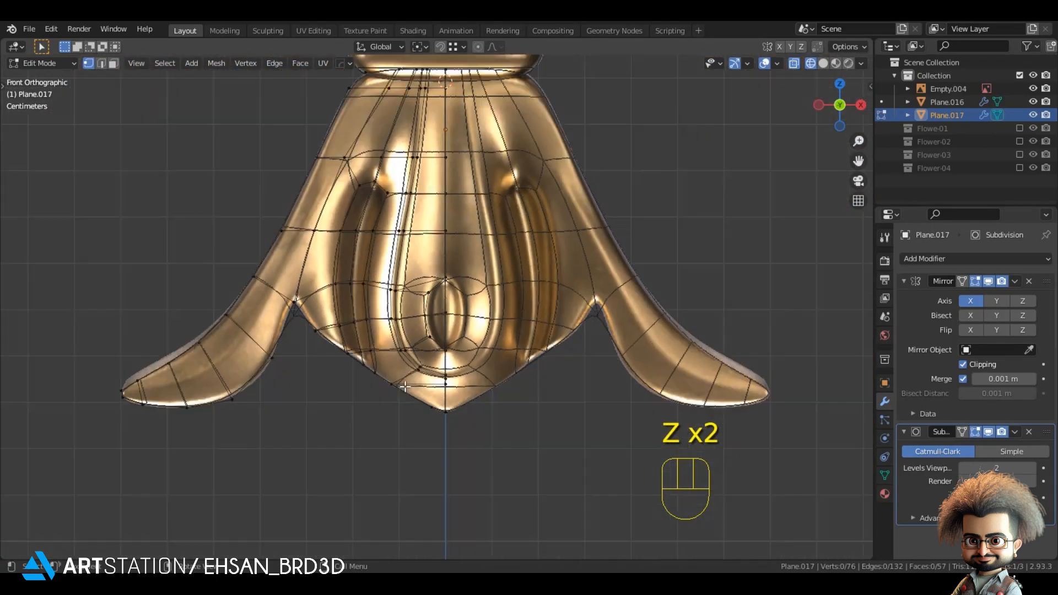
{"action": "scroll", "coordinate": [403, 391], "scroll_direction": "up", "scroll_amount": 7}
{"action": "key", "text": "z"}
{"action": "scroll", "coordinate": [412, 374], "scroll_direction": "up", "scroll_amount": 1}
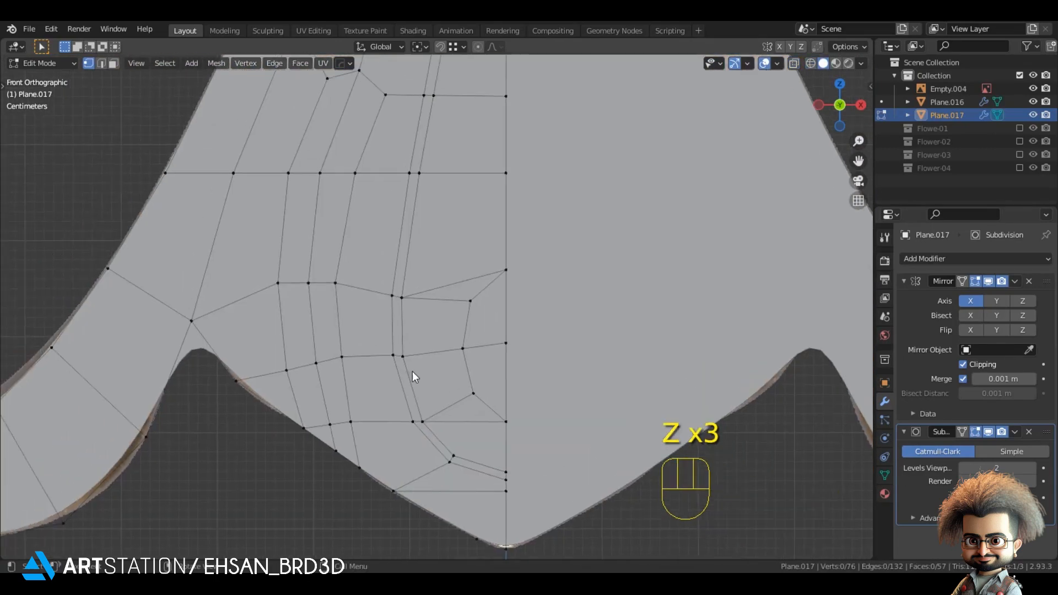
{"action": "key", "text": "z"}
{"action": "scroll", "coordinate": [334, 331], "scroll_direction": "down", "scroll_amount": 2}
{"action": "scroll", "coordinate": [408, 226], "scroll_direction": "down", "scroll_amount": 3}
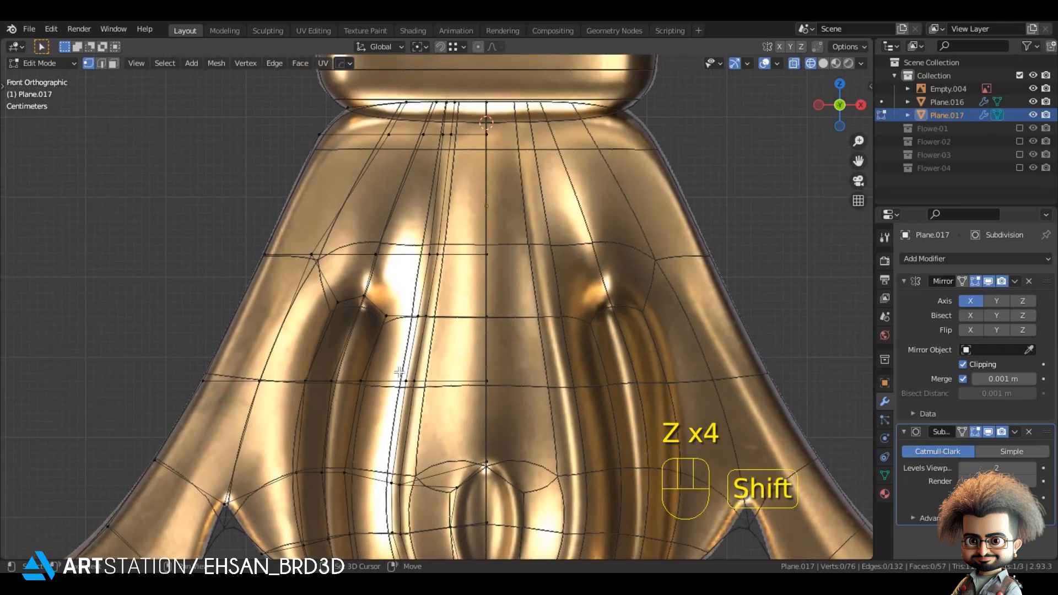
{"action": "scroll", "coordinate": [435, 303], "scroll_direction": "up", "scroll_amount": 2}
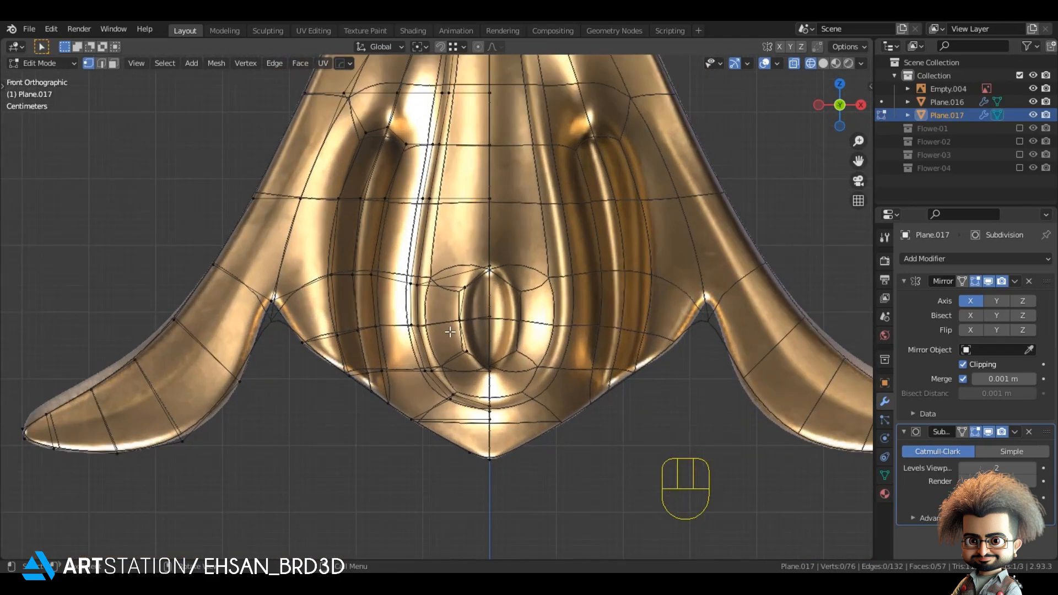
- Knife-cut an edge along the middle of the side petal from its tip to the cross-edge above the grooves
{"action": "middle_click_drag", "start_coordinate": [452, 350], "coordinate": [480, 251], "text": "shift"}
{"action": "key", "text": "k"}
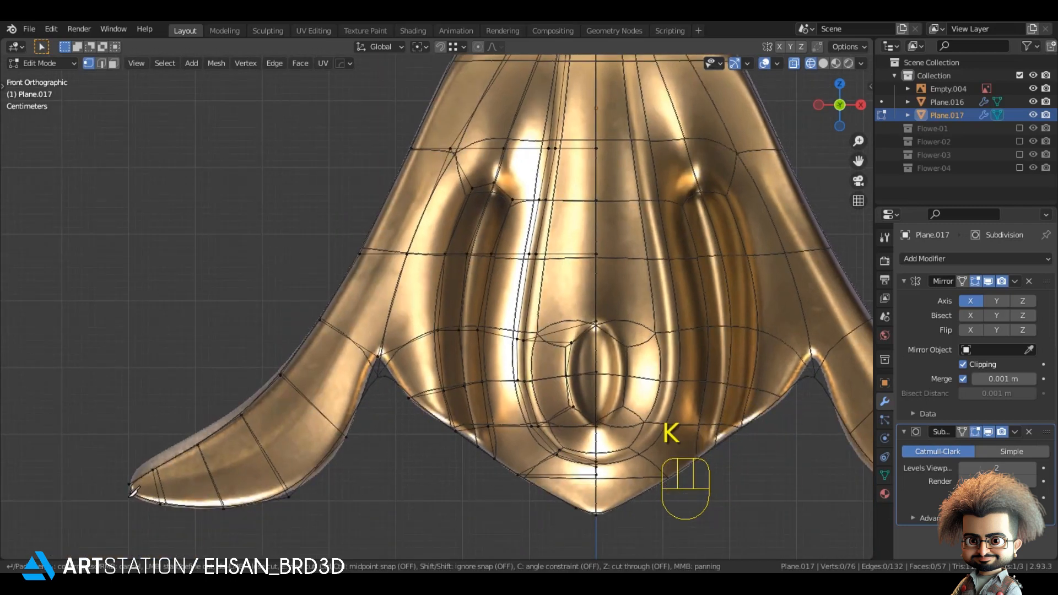
{"action": "key", "text": "k"}
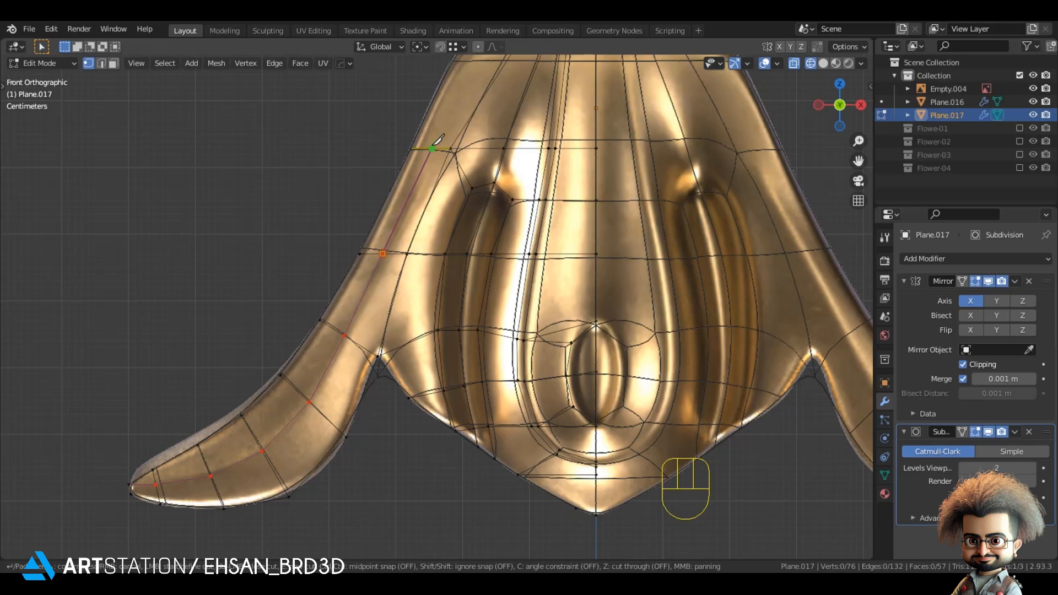
{"action": "scroll", "coordinate": [439, 139], "scroll_direction": "down", "scroll_amount": 2}
{"action": "key", "text": "Return"}
- Select the side petal's outer strip of faces and extrude it slightly
{"action": "scroll", "coordinate": [295, 253], "scroll_direction": "down", "scroll_amount": 2}
{"action": "middle_click_drag", "start_coordinate": [380, 297], "coordinate": [391, 341], "text": "shift"}
{"action": "key", "text": "z"}
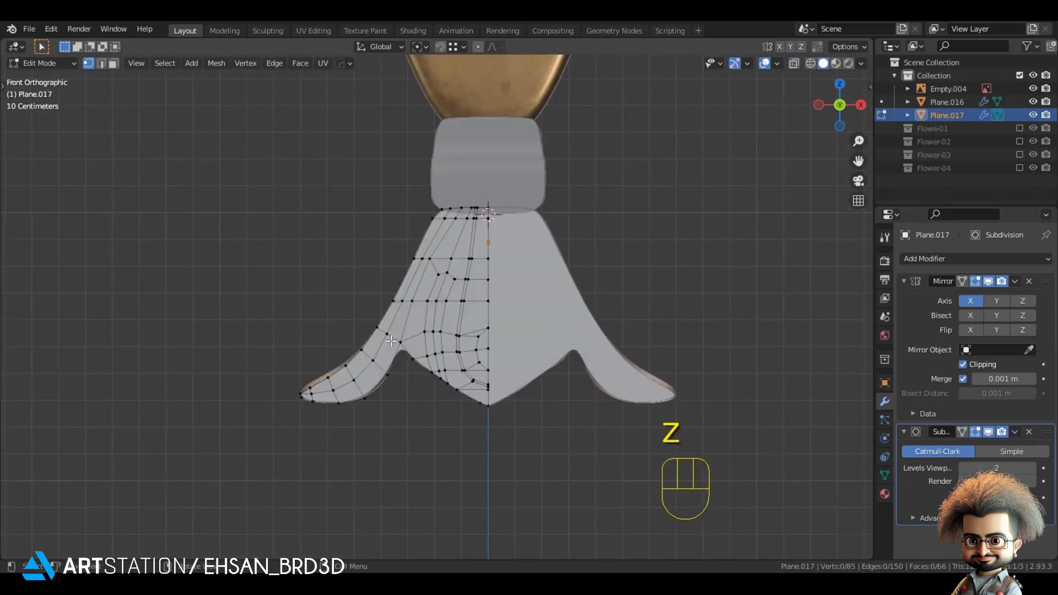
{"action": "scroll", "coordinate": [391, 341], "scroll_direction": "up", "scroll_amount": 3}
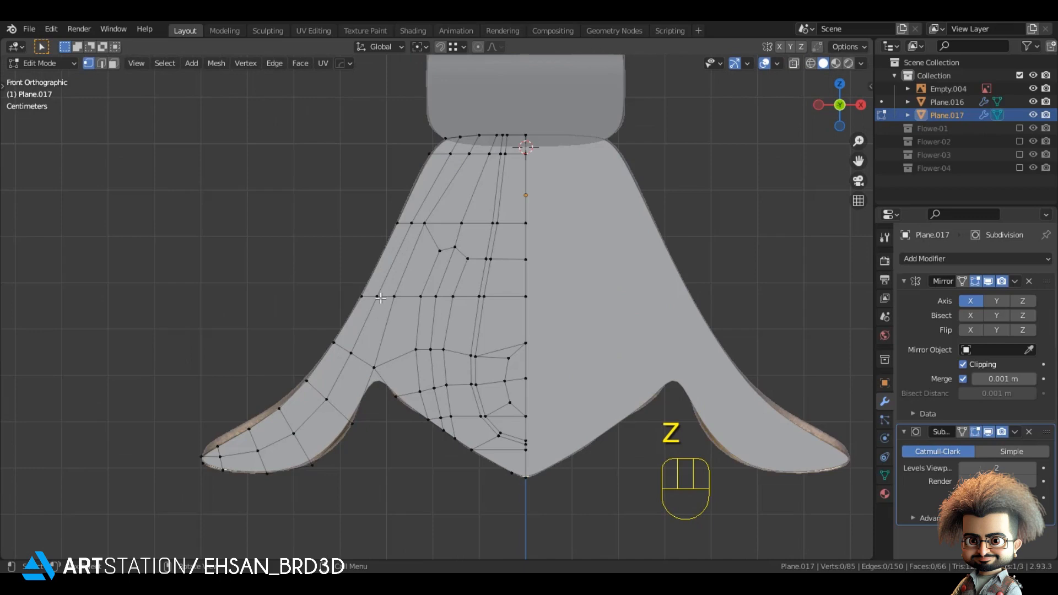
{"action": "left_click", "coordinate": [215, 449], "text": "ctrl"}
{"action": "key", "text": "z"}
{"action": "key", "text": "z"}
{"action": "middle_click_drag", "start_coordinate": [310, 427], "coordinate": [385, 451]}
{"action": "key", "text": "e"}
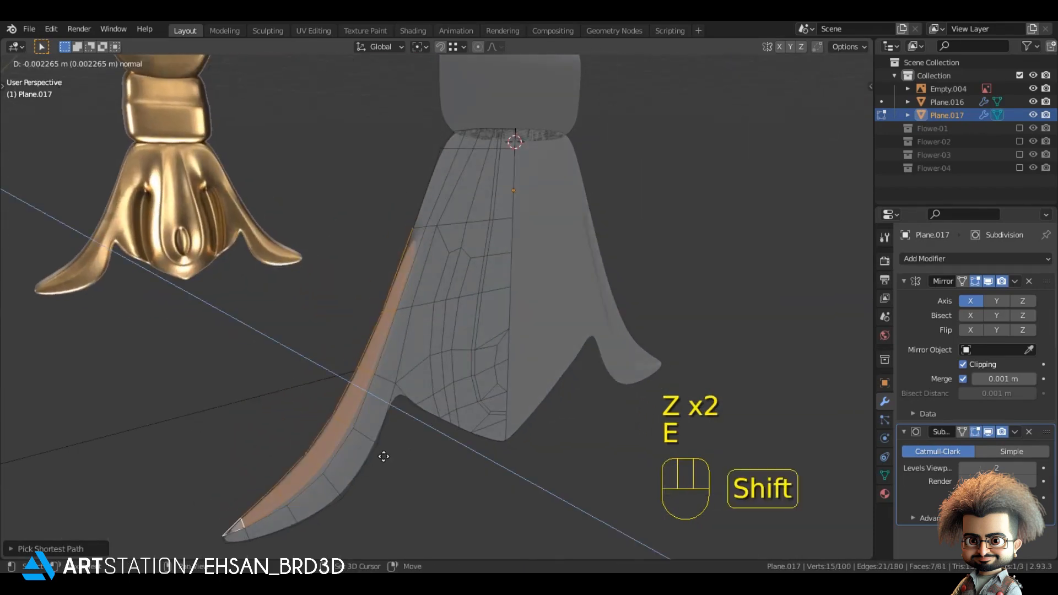
{"action": "left_click", "coordinate": [383, 456]}
- Turn off the Subdivision modifier's display in Edit Mode and move the extruded strip along Y
{"action": "left_click", "coordinate": [974, 431]}
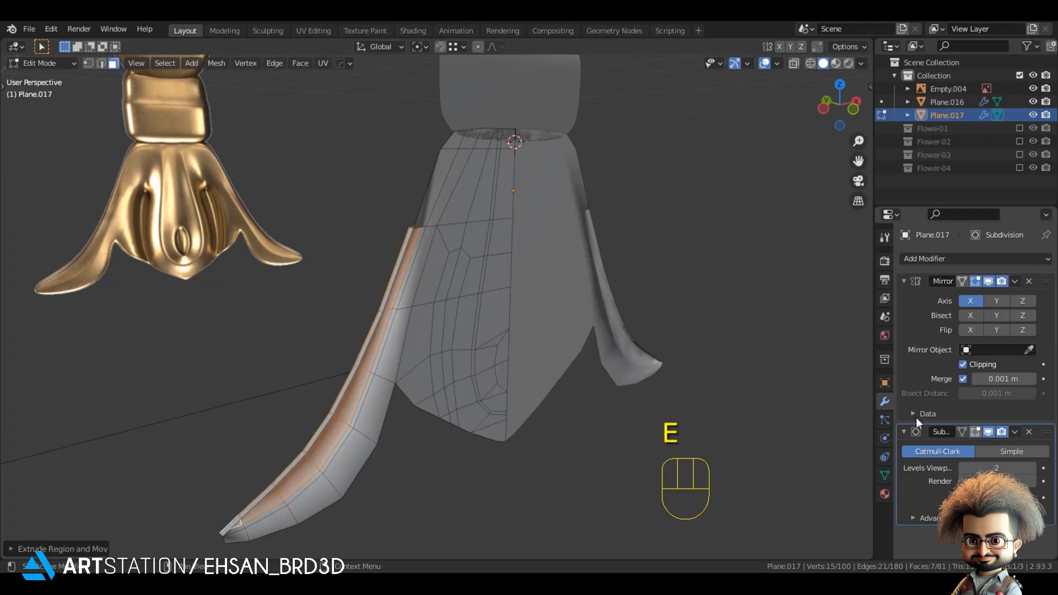
{"action": "scroll", "coordinate": [475, 271], "scroll_direction": "up", "scroll_amount": 2}
{"action": "key", "text": "g"}
{"action": "key", "text": "y"}
{"action": "left_click", "coordinate": [419, 299]}
- Merge the extruded strip's upper-end vertices into the leaf surface
{"action": "middle_click_drag", "start_coordinate": [420, 298], "coordinate": [397, 276]}
{"action": "key", "text": "1"}
{"action": "left_click", "coordinate": [412, 244]}
{"action": "left_click", "coordinate": [443, 255], "text": "shift"}
{"action": "key", "text": "m"}
{"action": "left_click", "coordinate": [439, 253]}
{"action": "key", "text": "m"}
{"action": "left_click", "coordinate": [411, 285]}
- Select the strip of side faces along the side petal's outer edge and delete those faces
{"action": "key", "text": "3"}
{"action": "middle_click_drag", "start_coordinate": [396, 317], "coordinate": [337, 341]}
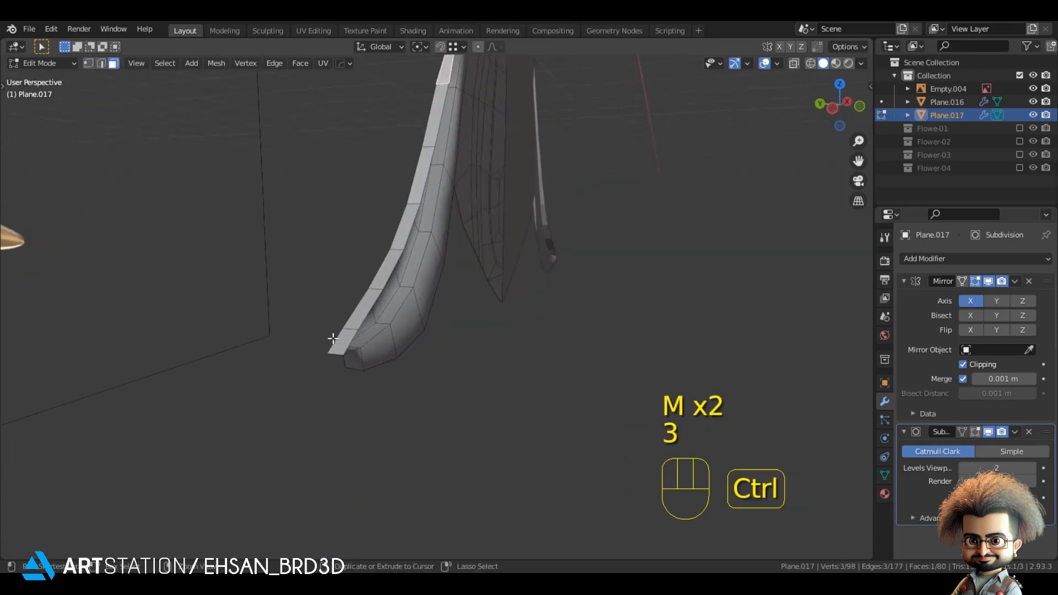
{"action": "left_click", "coordinate": [336, 340], "text": "ctrl"}
{"action": "key", "text": "x"}
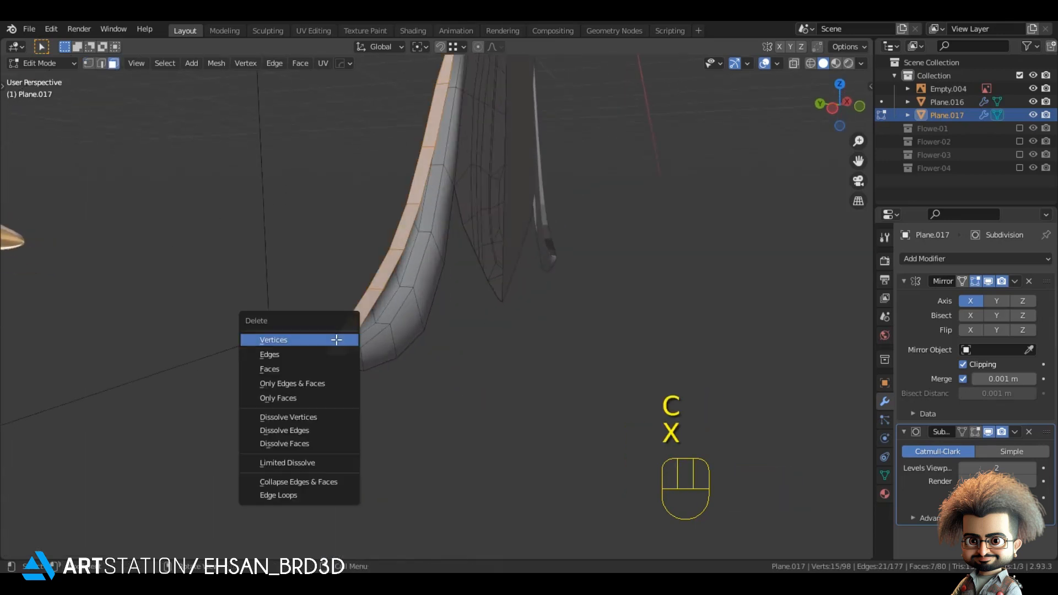
{"action": "left_click", "coordinate": [328, 368]}
- Merge the extruded strip's vertices at the side petal's tip and move the tip edge along Y
{"action": "key", "text": "1"}
{"action": "key", "text": "m"}
{"action": "left_click", "coordinate": [300, 375]}
{"action": "key", "text": "2"}
{"action": "left_click", "coordinate": [310, 348]}
{"action": "key", "text": "g"}
{"action": "key", "text": "y"}
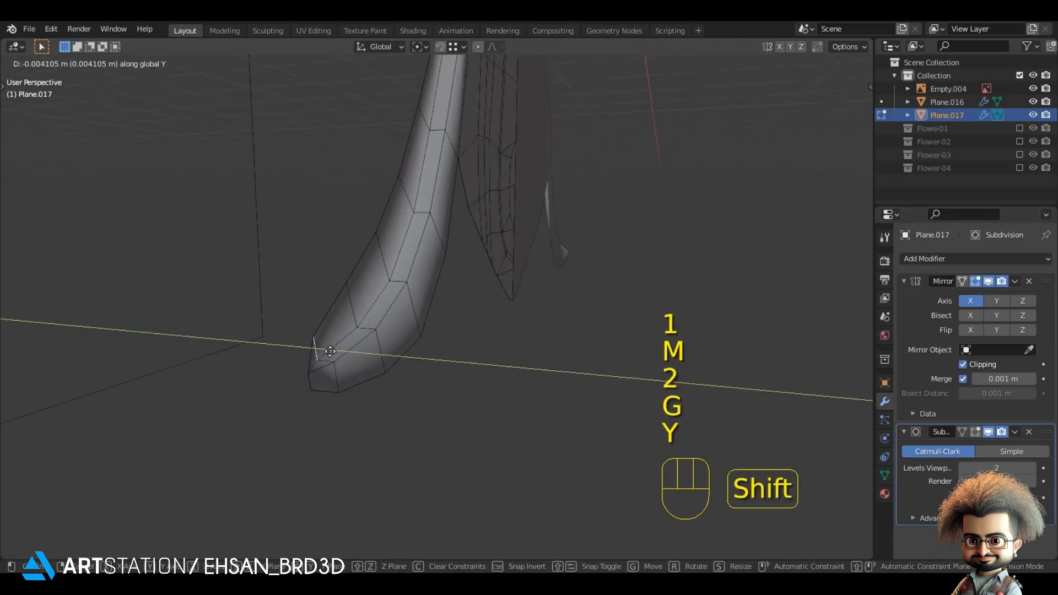
{"action": "left_click", "coordinate": [358, 359]}
- Check the smoothed side petal in Object Mode and return to front-view wireframe editing
{"action": "key", "text": "Tab"}
{"action": "middle_click_drag", "start_coordinate": [312, 361], "coordinate": [226, 326]}
{"action": "key", "text": "alt+a"}
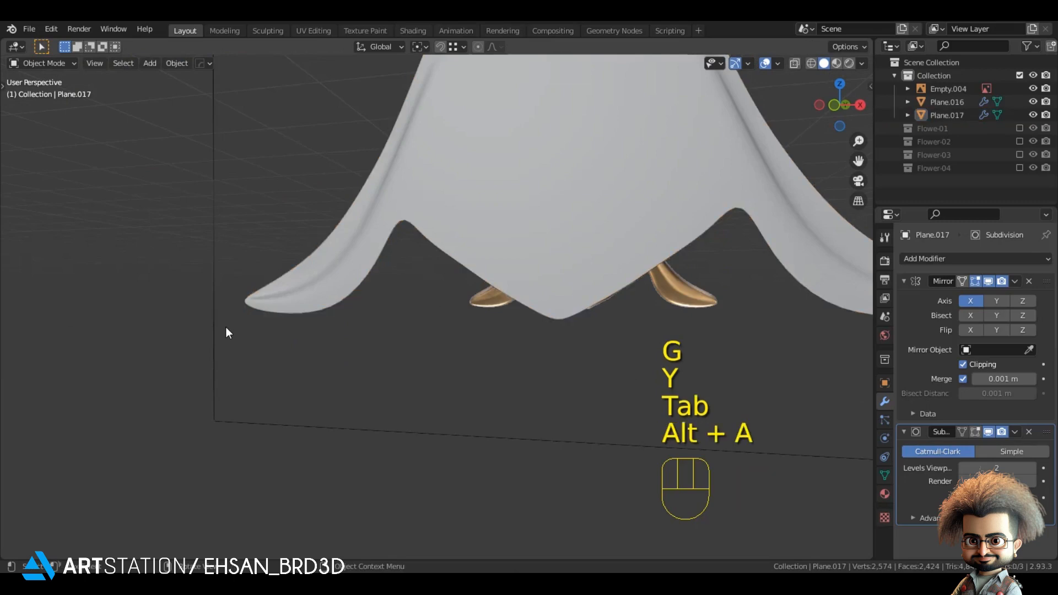
{"action": "key", "text": "KP_1"}
{"action": "key", "text": "Tab"}
{"action": "key", "text": "z"}
{"action": "left_click", "coordinate": [568, 336]}
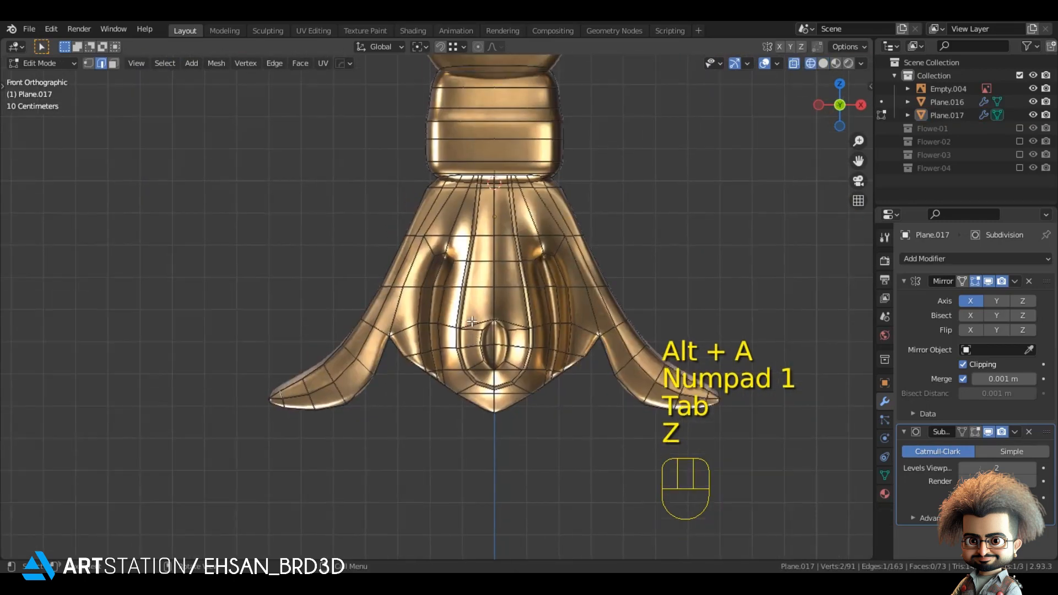
- Select all faces inside the left side groove down to the leaf's lower border and extrude them
{"action": "scroll", "coordinate": [434, 238], "scroll_direction": "up", "scroll_amount": 3}
{"action": "key", "text": "2"}
{"action": "key", "text": "3"}
{"action": "left_click", "coordinate": [428, 224]}
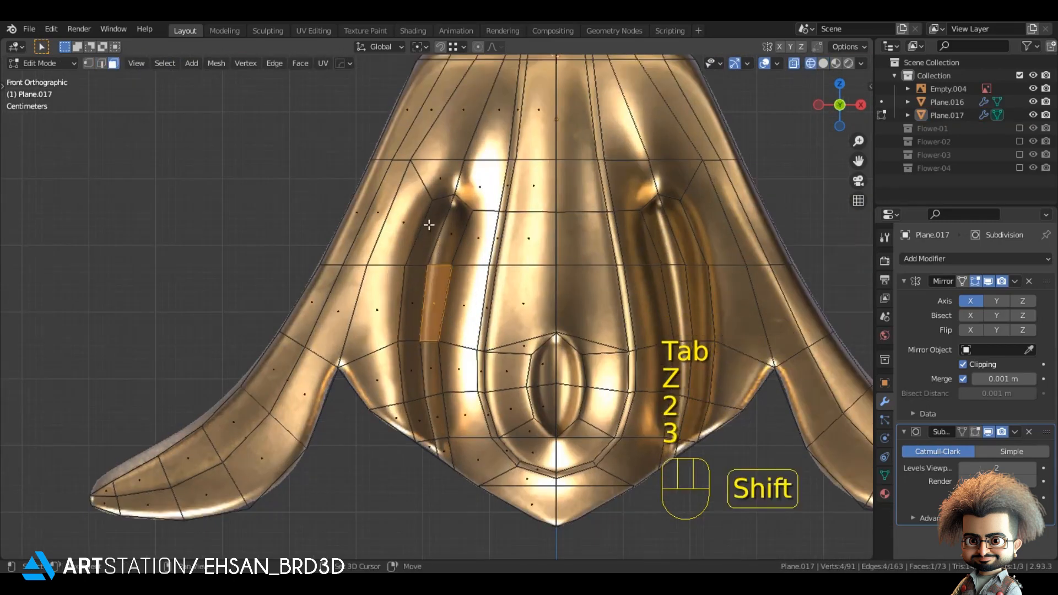
{"action": "left_click", "coordinate": [408, 268], "text": "shift"}
{"action": "left_click", "coordinate": [448, 237], "text": "shift"}
{"action": "left_click", "coordinate": [411, 322], "text": "shift"}
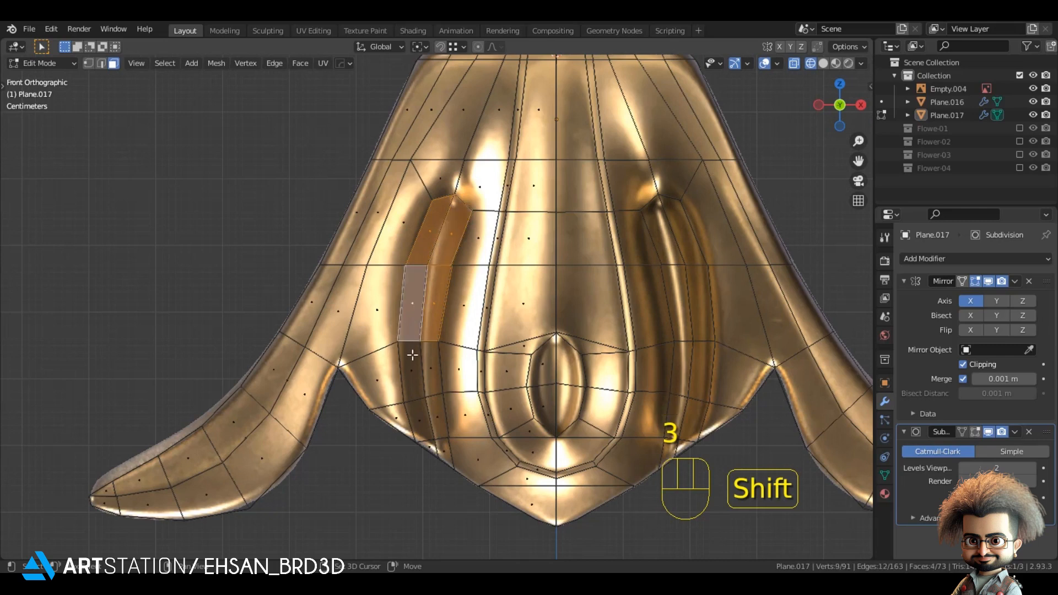
{"action": "left_click", "coordinate": [431, 369], "text": "shift"}
{"action": "left_click", "coordinate": [413, 380], "text": "shift"}
{"action": "left_click_drag", "start_coordinate": [451, 468], "coordinate": [450, 467], "text": "shift"}
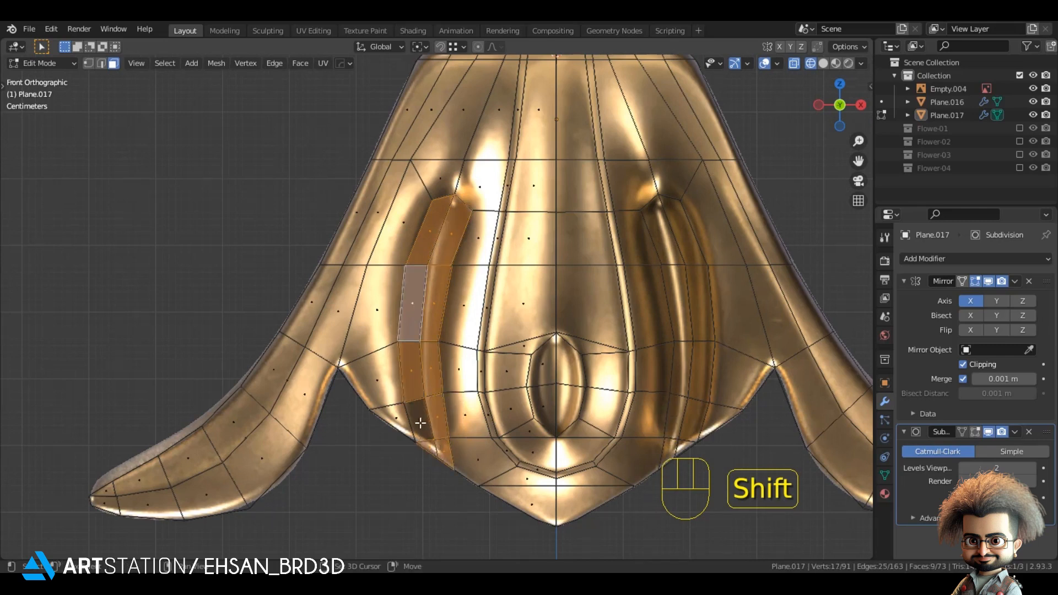
{"action": "left_click", "coordinate": [421, 425], "text": "shift"}
{"action": "key", "text": "z"}
{"action": "left_click", "coordinate": [513, 439]}
{"action": "mouse_move", "coordinate": [448, 439]}
{"action": "middle_mouse_down"}
{"action": "mouse_move", "coordinate": [440, 452]}
{"action": "mouse_move", "coordinate": [442, 424]}
{"action": "middle_mouse_up"}
{"action": "key", "text": "e"}
{"action": "left_click", "coordinate": [448, 419]}
- Merge the extruded groove's corner vertices at the leaf's lower border
{"action": "key", "text": "1"}
{"action": "scroll", "coordinate": [442, 426], "scroll_direction": "up", "scroll_amount": 5}
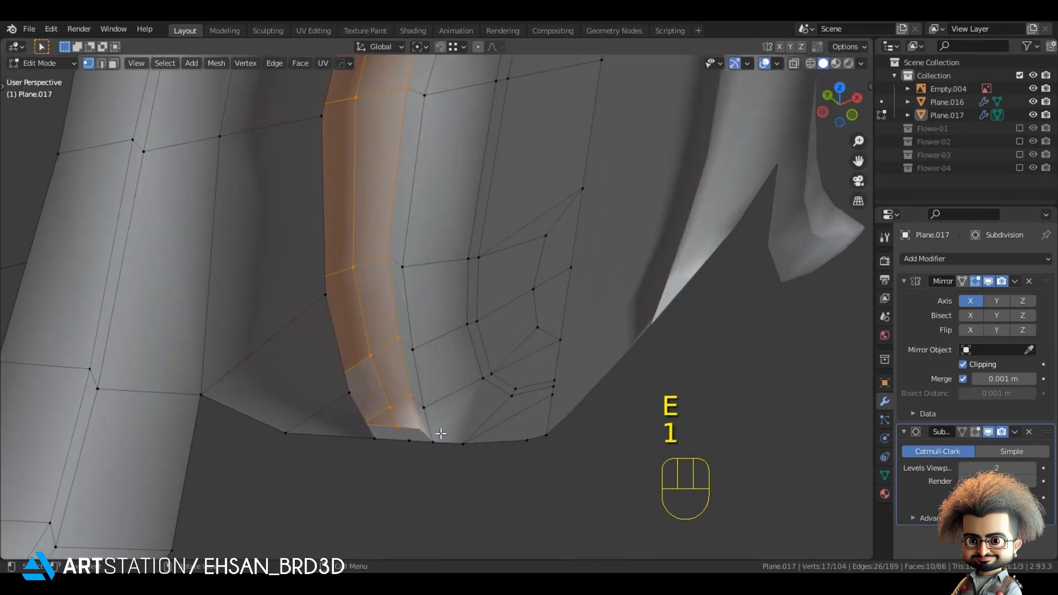
{"action": "left_click", "coordinate": [439, 435]}
{"action": "key", "text": "m"}
{"action": "left_click", "coordinate": [412, 441]}
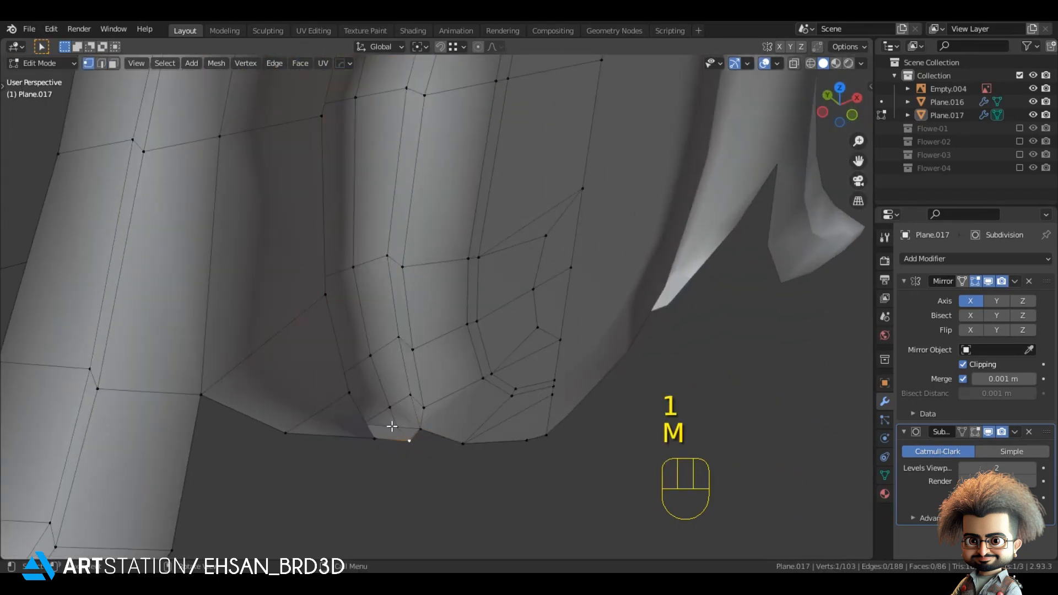
- Merge the remaining overlapping vertices at the groove's lower end and check the smoothed leaf in front view
{"action": "key", "text": "m"}
{"action": "middle_click_drag", "start_coordinate": [391, 426], "coordinate": [399, 403]}
{"action": "key", "text": "m"}
{"action": "left_click", "coordinate": [390, 390]}
{"action": "scroll", "coordinate": [426, 419], "scroll_direction": "up", "scroll_amount": 2}
{"action": "key", "text": "Tab"}
{"action": "scroll", "coordinate": [440, 421], "scroll_direction": "down", "scroll_amount": 3}
{"action": "key", "text": "alt+a"}
{"action": "key", "text": "KP_1"}
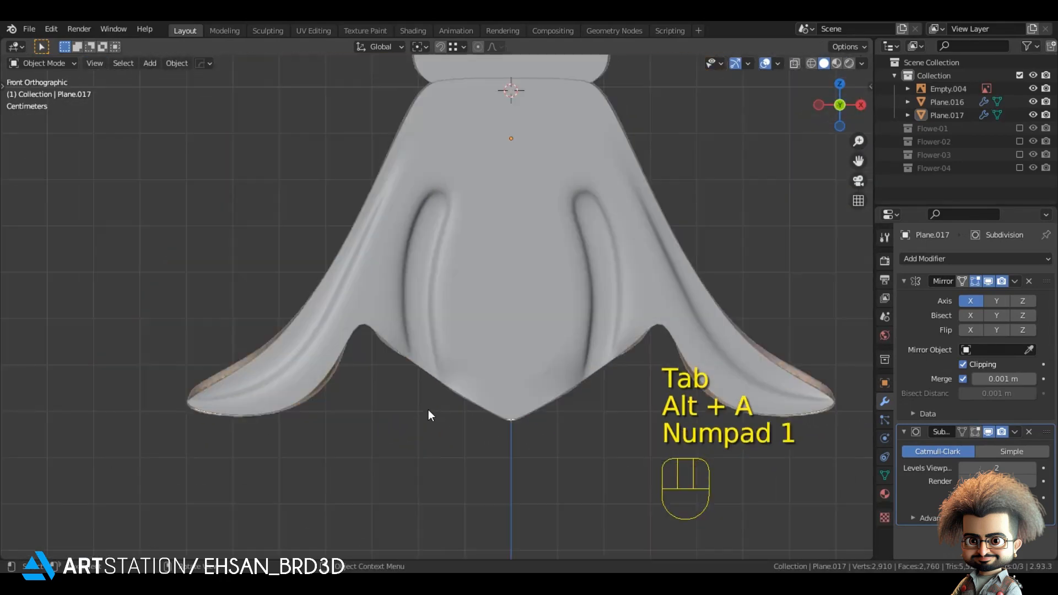
- Select the edge path running down inside the left side groove and move it along Y
{"action": "key", "text": "Tab"}
{"action": "key", "text": "z"}
{"action": "key", "text": "2"}
{"action": "scroll", "coordinate": [410, 314], "scroll_direction": "up", "scroll_amount": 2}
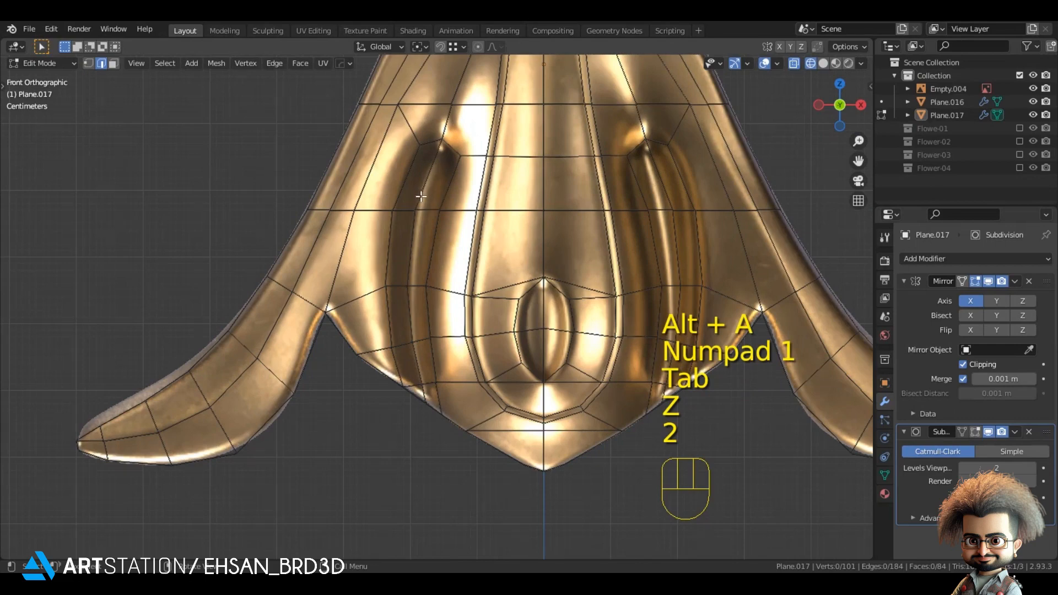
{"action": "left_click", "coordinate": [414, 359], "text": "ctrl"}
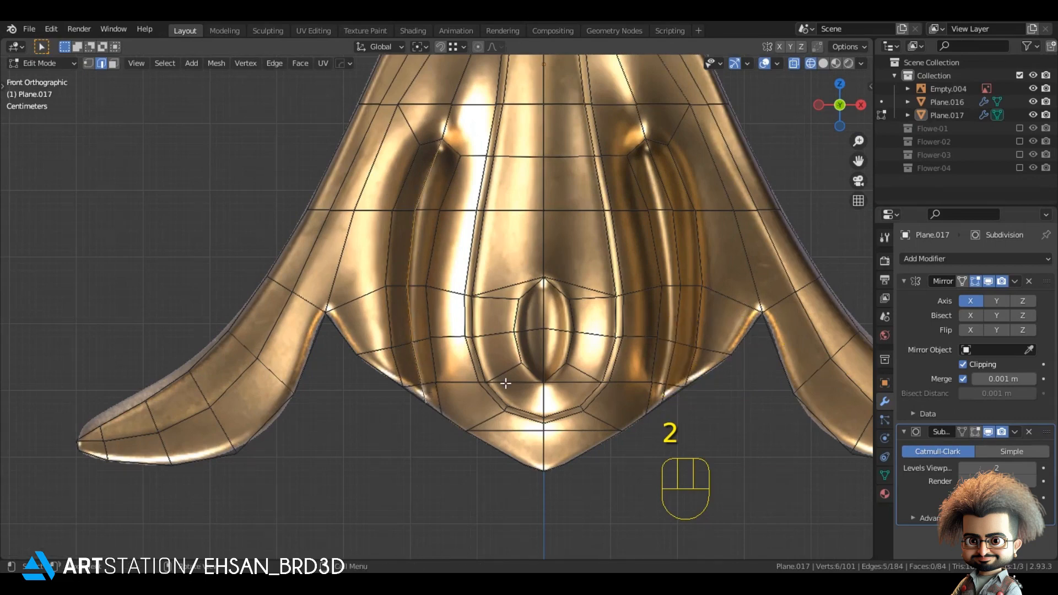
{"action": "key", "text": "z"}
{"action": "mouse_move", "coordinate": [503, 385]}
{"action": "middle_mouse_down"}
{"action": "mouse_move", "coordinate": [457, 242]}
{"action": "mouse_move", "coordinate": [449, 359]}
{"action": "middle_mouse_up"}
{"action": "key", "text": "g"}
{"action": "key", "text": "y"}
{"action": "left_click", "coordinate": [458, 250]}
{"action": "key", "text": "Tab"}
{"action": "key", "text": "alt+a"}
{"action": "key", "text": "KP_1"}
{"action": "key", "text": "z"}
{"action": "key", "text": "z"}
- Select the edge path along the central petal's outline and move it along Y to shape its relief
{"action": "key", "text": "Tab"}
{"action": "scroll", "coordinate": [426, 214], "scroll_direction": "up", "scroll_amount": 5}
{"action": "key", "text": "z"}
{"action": "scroll", "coordinate": [426, 214], "scroll_direction": "down", "scroll_amount": 3}
{"action": "mouse_move", "coordinate": [476, 263]}
{"action": "middle_mouse_down", "text": "shift"}
{"action": "mouse_move", "coordinate": [475, 304]}
{"action": "mouse_move", "coordinate": [441, 319]}
{"action": "middle_mouse_up", "text": "shift"}
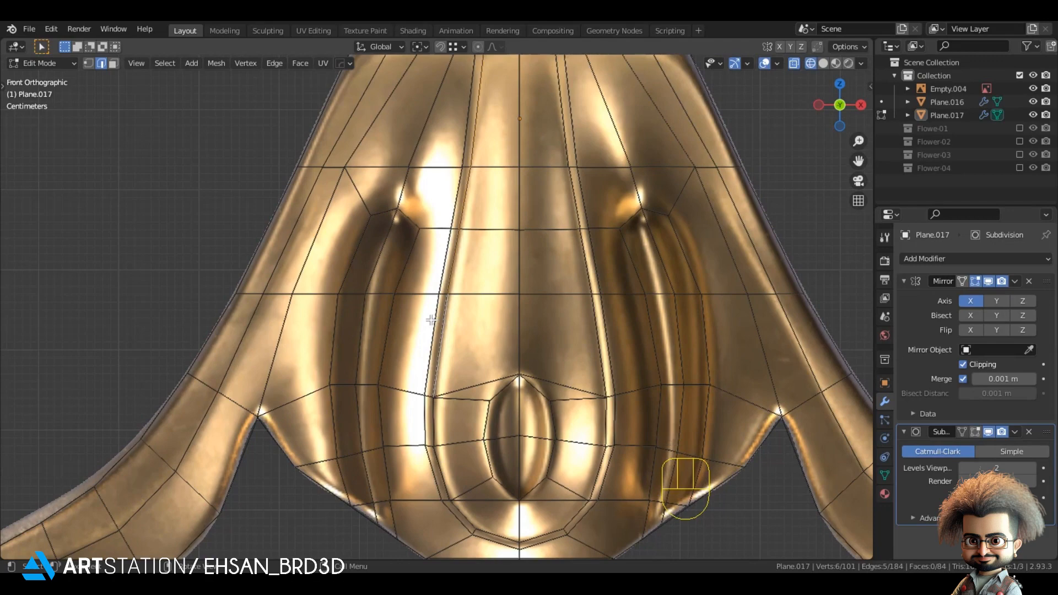
{"action": "scroll", "coordinate": [431, 320], "scroll_direction": "down", "scroll_amount": 4}
{"action": "scroll", "coordinate": [444, 373], "scroll_direction": "up", "scroll_amount": 4}
{"action": "key", "text": "1"}
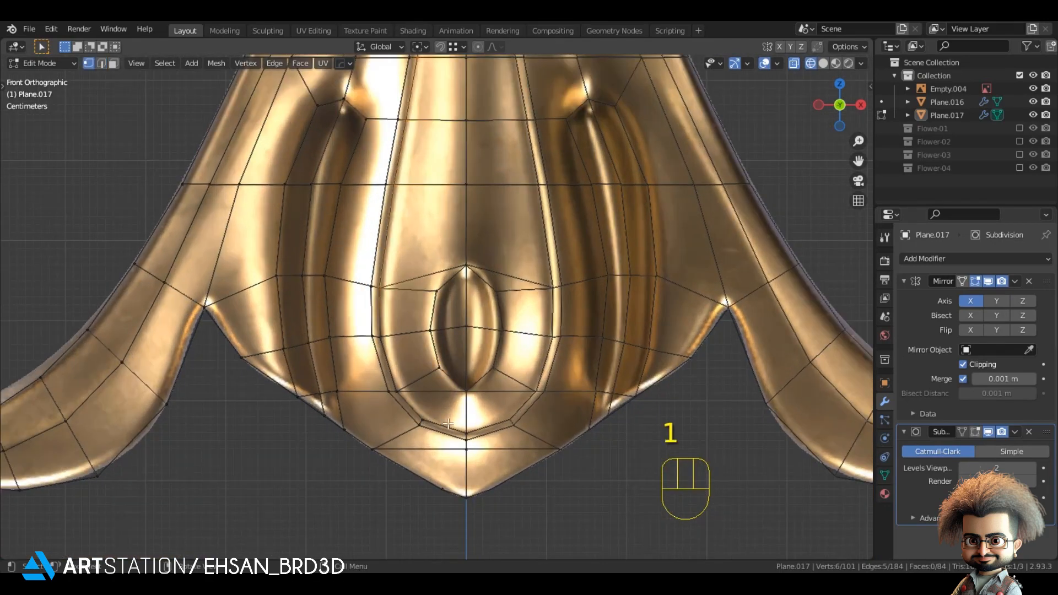
{"action": "left_click", "coordinate": [438, 137], "text": "ctrl"}
{"action": "scroll", "coordinate": [440, 206], "scroll_direction": "up", "scroll_amount": 5, "text": "shift"}
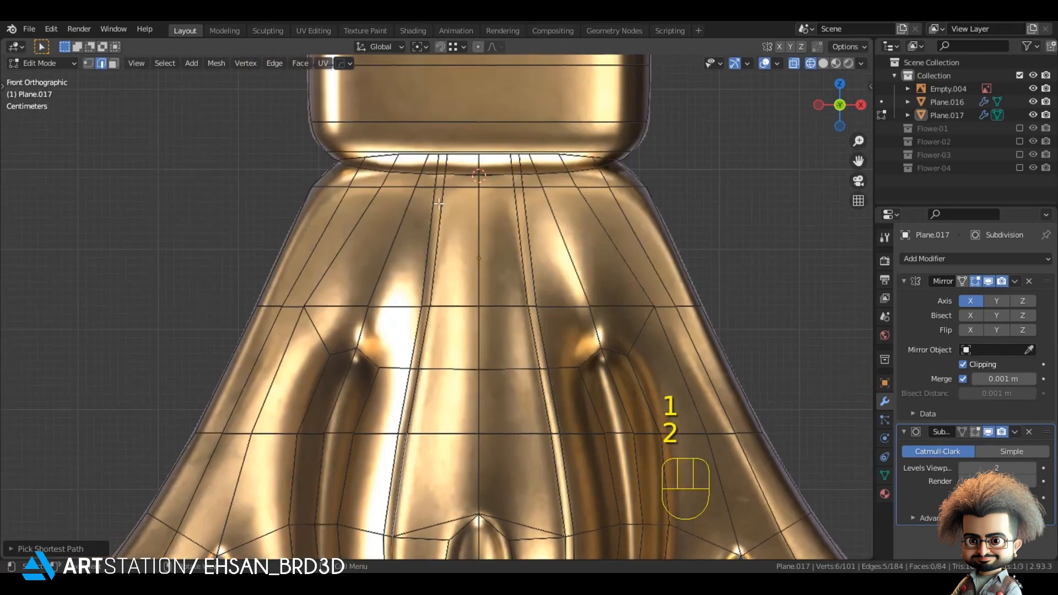
{"action": "key", "text": "z"}
{"action": "middle_click_drag", "start_coordinate": [576, 190], "coordinate": [490, 349]}
{"action": "key", "text": "g"}
{"action": "key", "text": "y"}
{"action": "left_click", "coordinate": [491, 348]}
{"action": "key", "text": "Tab"}
- Dissolve the two edges joining the central oval's upper and lower tips to the petal outline
{"action": "key", "text": "KP_1"}
{"action": "middle_click_drag", "start_coordinate": [509, 300], "coordinate": [500, 179], "text": "shift"}
{"action": "scroll", "coordinate": [473, 203], "scroll_direction": "up", "scroll_amount": 2}
{"action": "key", "text": "Tab"}
{"action": "key", "text": "z"}
{"action": "key", "text": "3"}
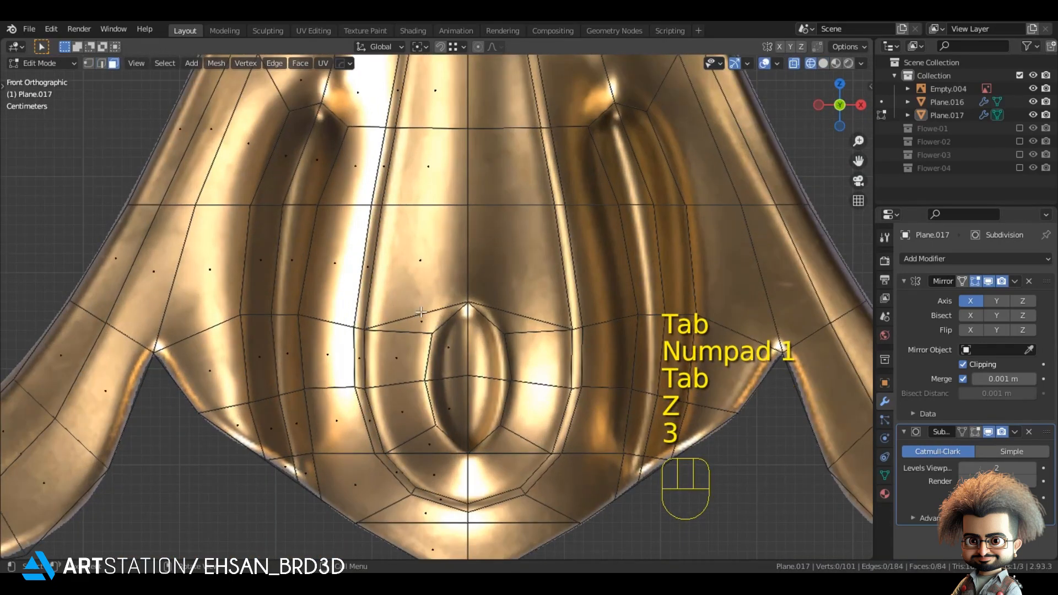
{"action": "key", "text": "2"}
{"action": "left_click", "coordinate": [421, 311]}
{"action": "key", "text": "ctrl+x"}
{"action": "key", "text": "1"}
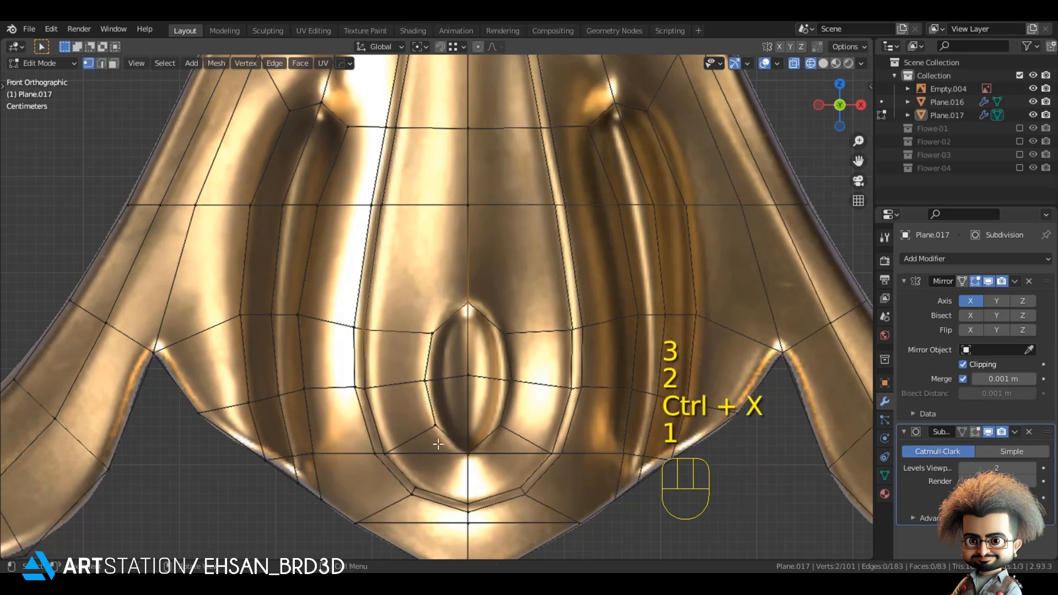
{"action": "key", "text": "2"}
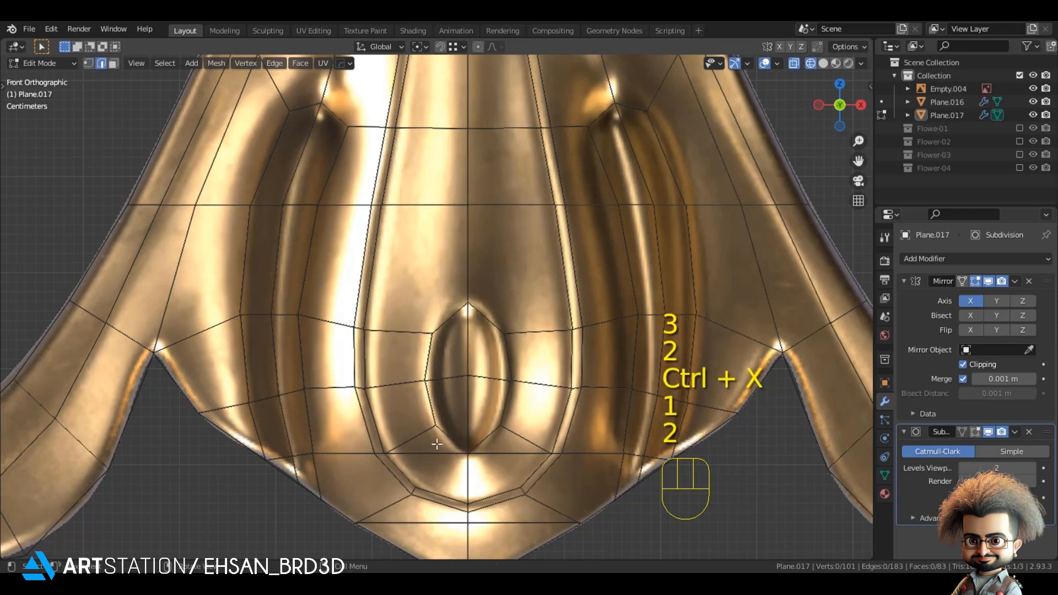
{"action": "key", "text": "ctrl+x"}
{"action": "middle_click_drag", "start_coordinate": [434, 450], "coordinate": [430, 355], "text": "shift"}
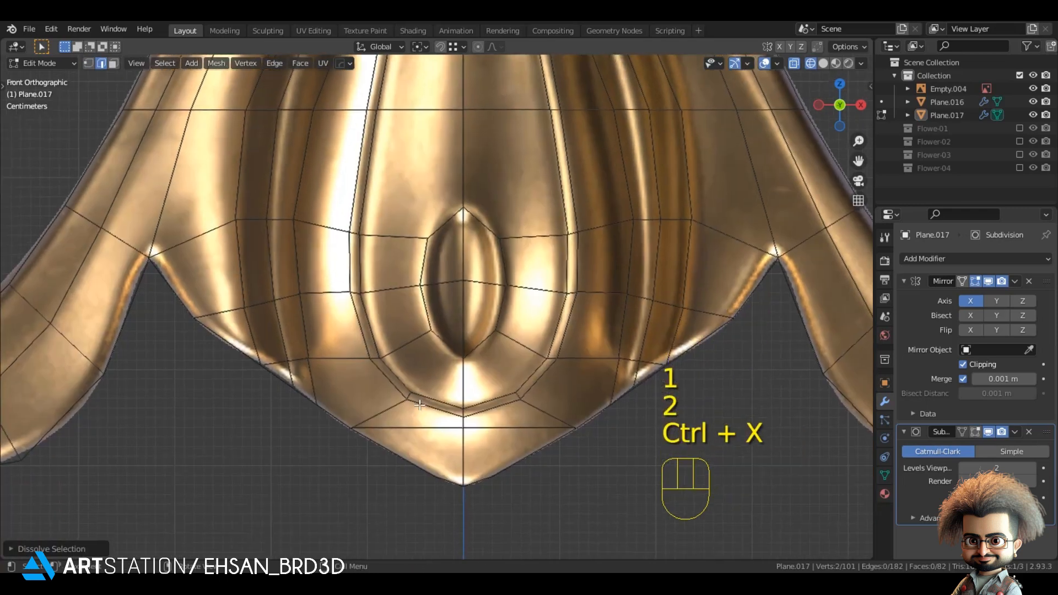
- Connect the petal outline's lower corner vertex to the oval's bottom tip and check the smoothed surface in Object Mode
{"action": "key", "text": "1"}
{"action": "left_click", "coordinate": [410, 395]}
{"action": "left_click", "coordinate": [467, 362], "text": "shift"}
{"action": "key", "text": "j"}
{"action": "scroll", "coordinate": [461, 375], "scroll_direction": "down", "scroll_amount": 2}
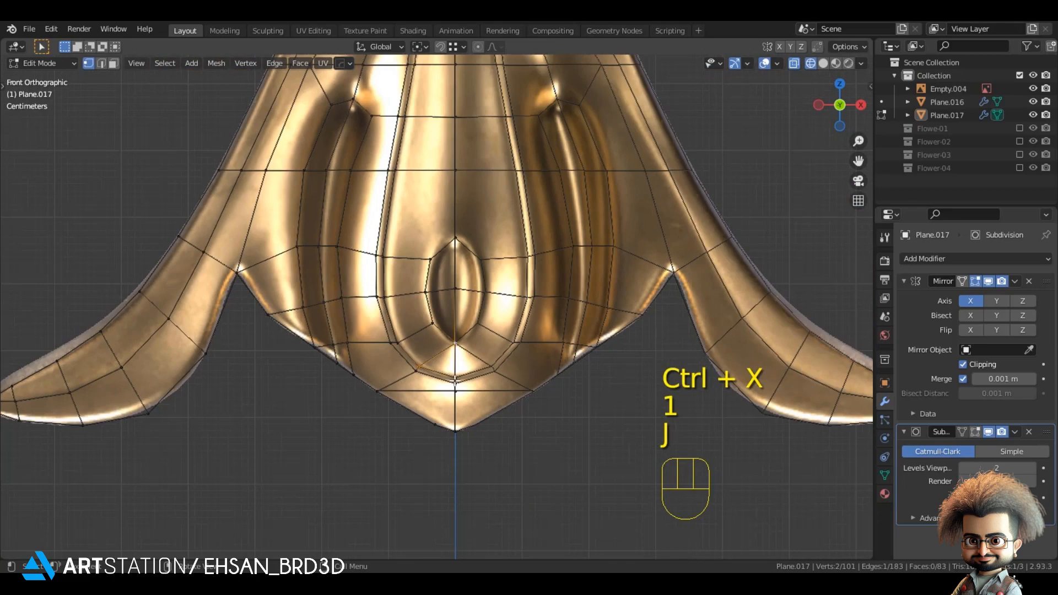
{"action": "key", "text": "Tab"}
{"action": "scroll", "coordinate": [440, 374], "scroll_direction": "down", "scroll_amount": 1}
{"action": "key", "text": "z"}
{"action": "middle_click_drag", "start_coordinate": [374, 368], "coordinate": [356, 407], "text": "shift"}
{"action": "key", "text": "z"}
{"action": "left_click", "coordinate": [571, 372]}
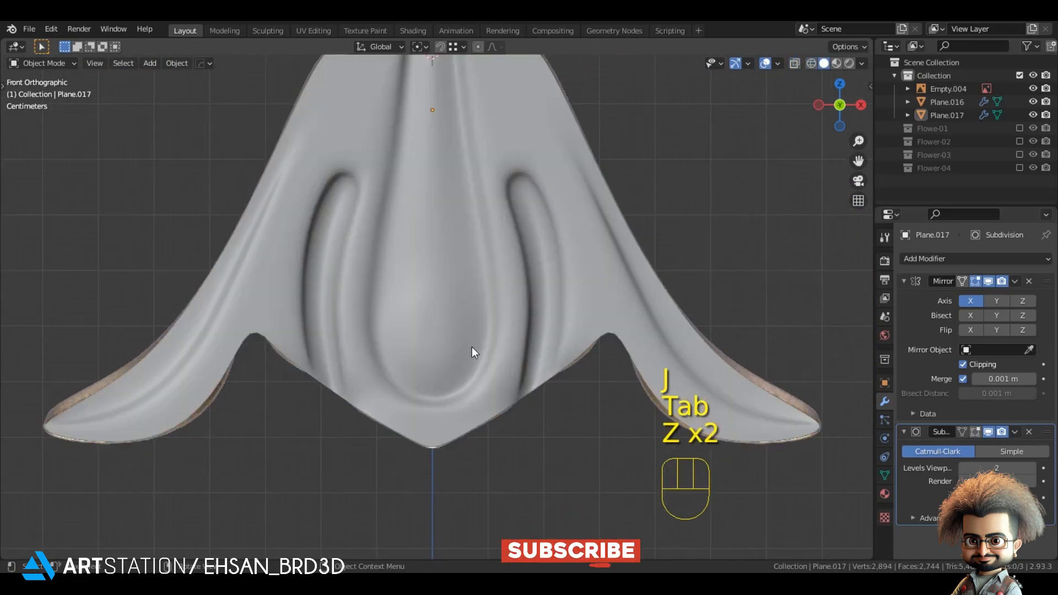
- Select the two faces inside the central oval and extrude them in depth
{"action": "key", "text": "Tab"}
{"action": "key", "text": "3"}
{"action": "middle_click_drag", "start_coordinate": [424, 353], "coordinate": [415, 406]}
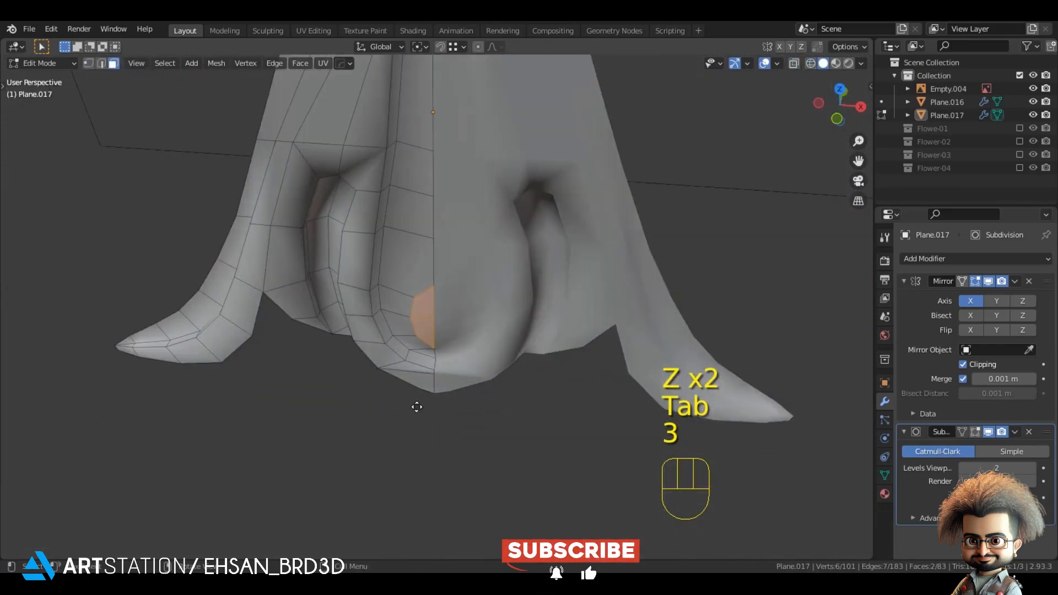
{"action": "key", "text": "e"}
{"action": "left_click", "coordinate": [433, 371]}
{"action": "key", "text": "Tab"}
{"action": "mouse_move", "coordinate": [441, 358]}
{"action": "middle_mouse_down"}
{"action": "mouse_move", "coordinate": [465, 286]}
{"action": "mouse_move", "coordinate": [434, 329]}
{"action": "middle_mouse_up"}
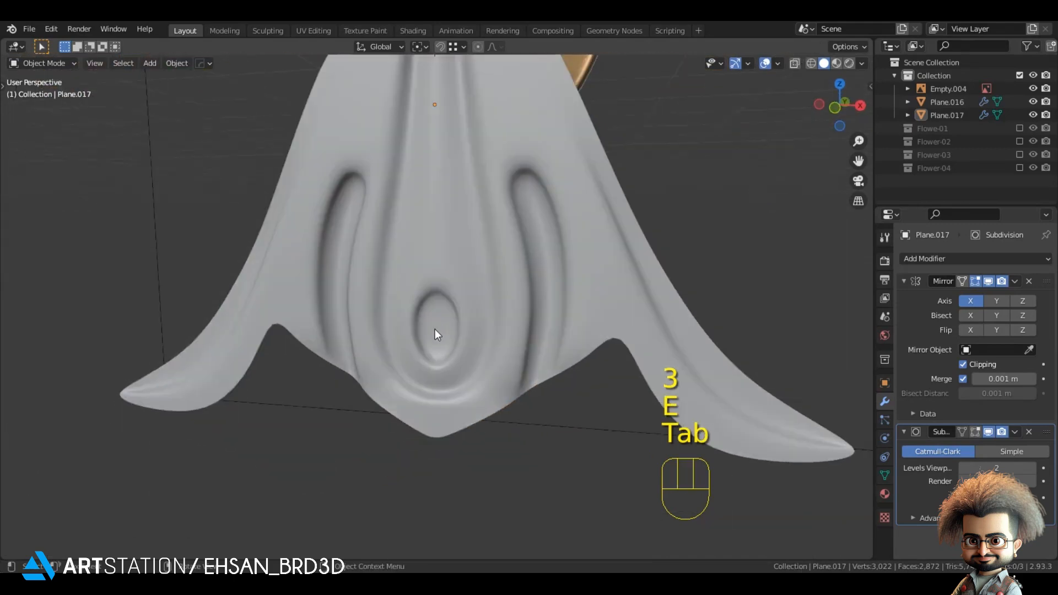
- Add a loop cut around the extruded oval's side wall and slide it close to the rim
{"action": "key", "text": "KP_1"}
{"action": "key", "text": "z"}
{"action": "key", "text": "z"}
{"action": "left_click", "coordinate": [695, 267]}
{"action": "key", "text": "Tab"}
{"action": "scroll", "coordinate": [432, 353], "scroll_direction": "up", "scroll_amount": 5}
{"action": "middle_click_drag", "start_coordinate": [579, 300], "coordinate": [403, 326]}
{"action": "key", "text": "ctrl+r"}
{"action": "left_click", "coordinate": [403, 326]}
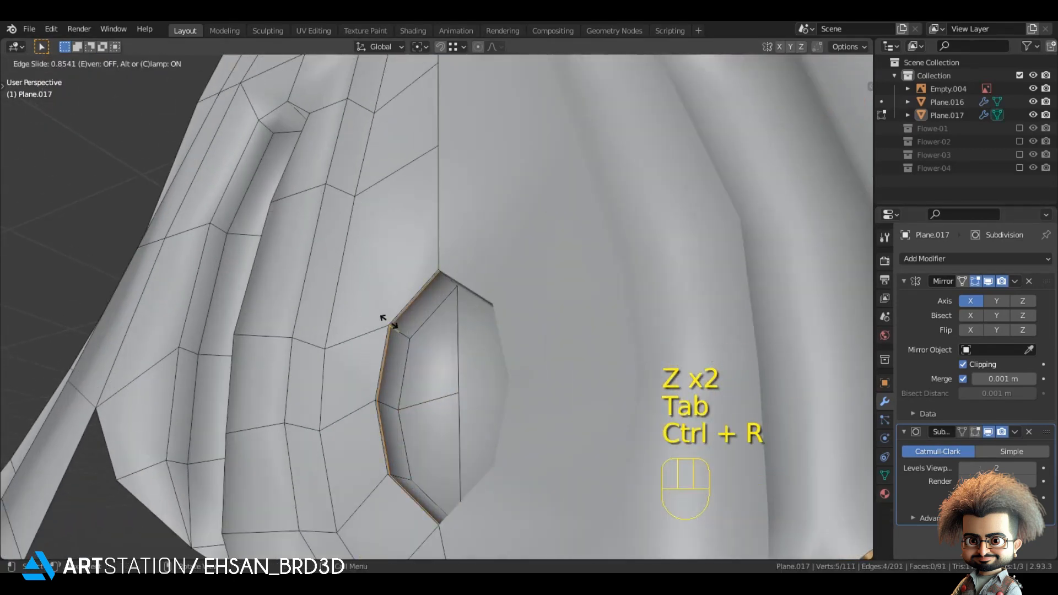
{"action": "left_click", "coordinate": [404, 327]}
- Compare the smoothed leaf with the golden reference in front view, alternating between wireframe and solid shading
{"action": "key", "text": "Tab"}
{"action": "scroll", "coordinate": [372, 293], "scroll_direction": "down", "scroll_amount": 3}
{"action": "key", "text": "KP_1"}
{"action": "key", "text": "alt+a"}
{"action": "scroll", "coordinate": [397, 313], "scroll_direction": "down", "scroll_amount": 4}
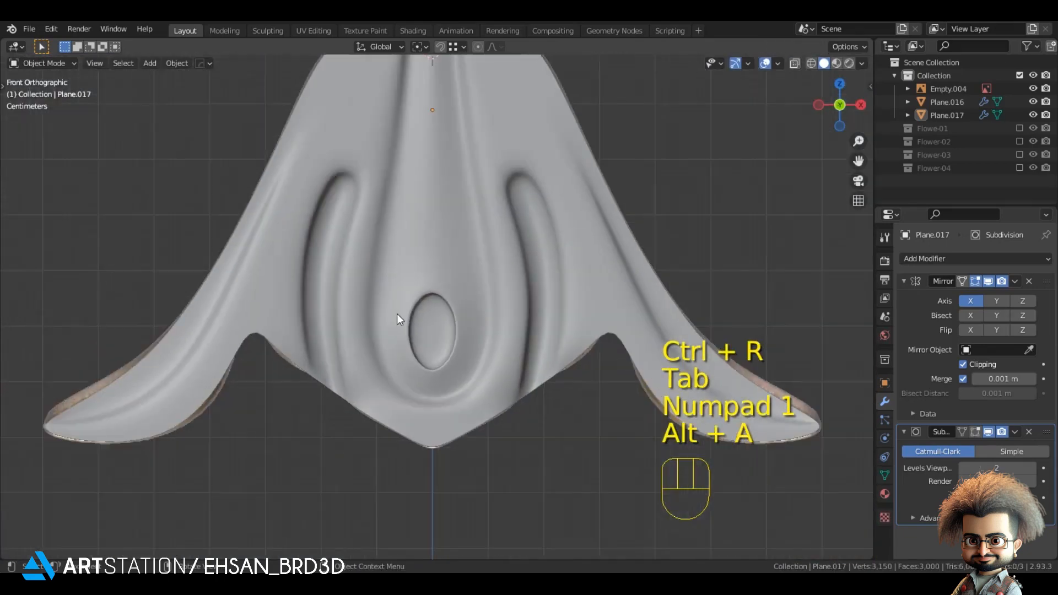
{"action": "key", "text": "z"}
{"action": "left_click", "coordinate": [629, 310]}
{"action": "key", "text": "z"}
{"action": "left_click", "coordinate": [677, 308]}
{"action": "scroll", "coordinate": [468, 299], "scroll_direction": "up", "scroll_amount": 1}
{"action": "scroll", "coordinate": [468, 299], "scroll_direction": "down", "scroll_amount": 3}
{"action": "key", "text": "z"}
{"action": "mouse_move", "coordinate": [444, 257]}
{"action": "middle_mouse_down", "text": "shift"}
{"action": "mouse_move", "coordinate": [456, 332]}
{"action": "mouse_move", "coordinate": [454, 299]}
{"action": "middle_mouse_up", "text": "shift"}
{"action": "left_click", "coordinate": [362, 346]}
{"action": "key", "text": "z"}
{"action": "left_click", "coordinate": [446, 308]}
- Select the whole leaf object and move it along Y relative to the tied band
{"action": "left_click", "coordinate": [455, 301]}
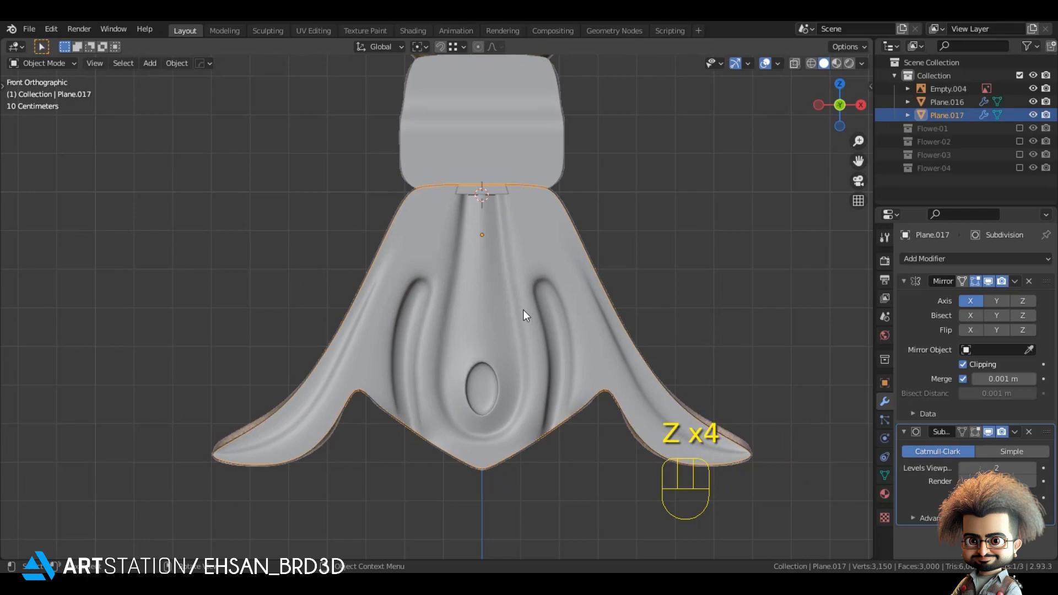
{"action": "key", "text": "z"}
{"action": "left_click", "coordinate": [332, 289]}
{"action": "key", "text": "z"}
{"action": "left_click", "coordinate": [595, 301]}
{"action": "mouse_move", "coordinate": [531, 304]}
{"action": "middle_mouse_down"}
{"action": "mouse_move", "coordinate": [489, 330]}
{"action": "mouse_move", "coordinate": [501, 305]}
{"action": "mouse_move", "coordinate": [455, 291]}
{"action": "mouse_move", "coordinate": [411, 423]}
{"action": "middle_mouse_up"}
{"action": "key", "text": "g"}
{"action": "key", "text": "y"}
{"action": "left_click", "coordinate": [494, 325], "text": "shift"}
{"action": "scroll", "coordinate": [455, 291], "scroll_direction": "down", "scroll_amount": 2}
{"action": "key", "text": "alt+a"}
{"action": "key", "text": "KP_1"}
- Select the tied band's top edge in Edit Mode and snap the 3D cursor to it
{"action": "left_click_drag", "start_coordinate": [411, 417], "coordinate": [369, 555], "text": "shift"}
{"action": "scroll", "coordinate": [302, 399], "scroll_direction": "up", "scroll_amount": 1}
{"action": "key", "text": "z"}
{"action": "left_click", "coordinate": [220, 359]}
{"action": "middle_click_drag", "start_coordinate": [221, 357], "coordinate": [224, 335], "text": "shift"}
{"action": "scroll", "coordinate": [246, 317], "scroll_direction": "up", "scroll_amount": 4}
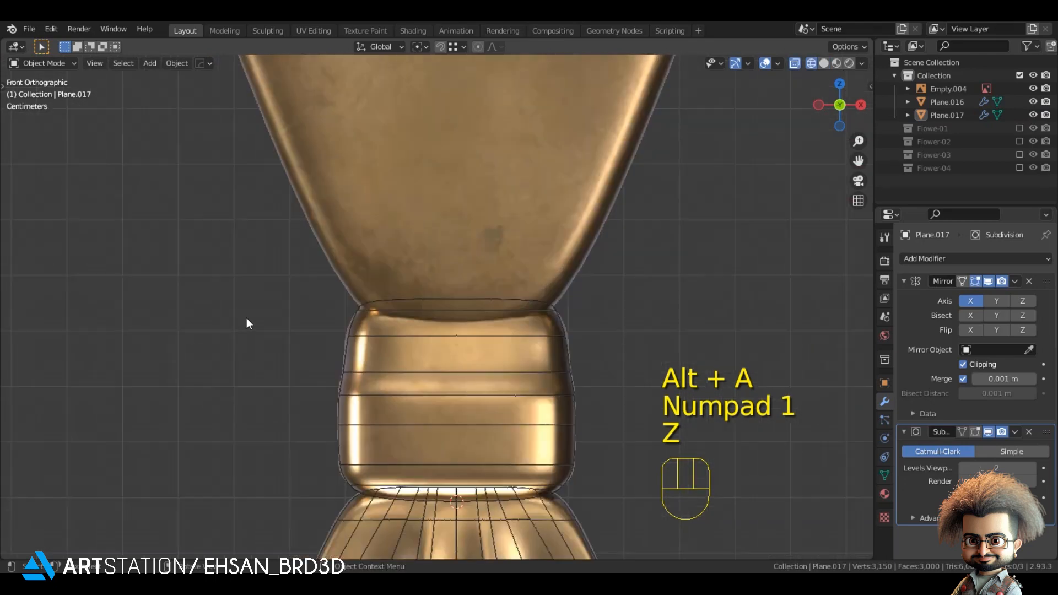
{"action": "key", "text": "z"}
{"action": "left_click", "coordinate": [542, 334]}
{"action": "left_click", "coordinate": [518, 336]}
{"action": "key", "text": "Tab"}
{"action": "key", "text": "2"}
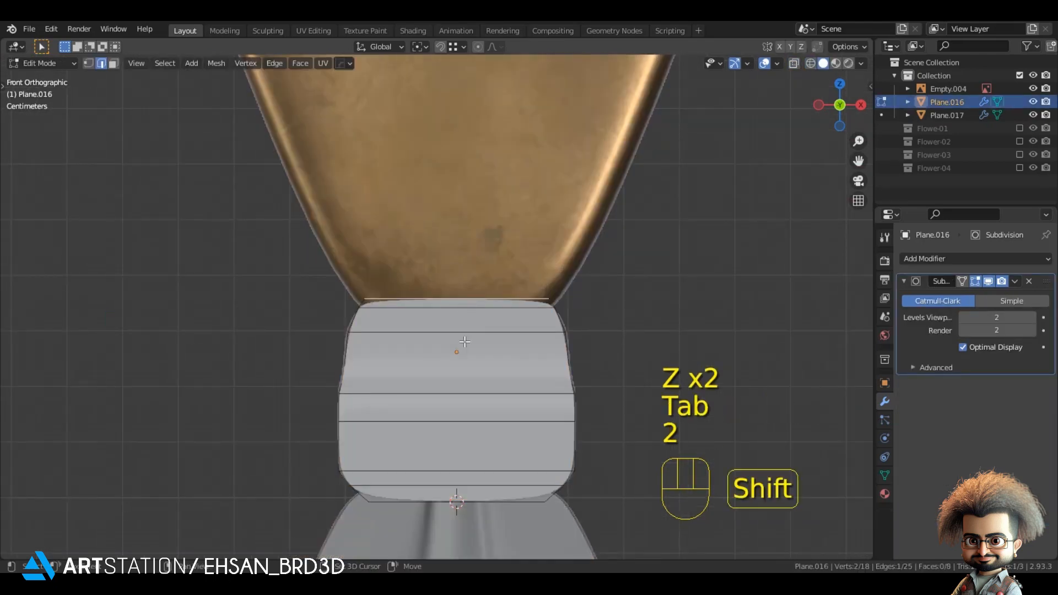
{"action": "key", "text": "shift+s"}
{"action": "left_click", "coordinate": [398, 287]}
{"action": "scroll", "coordinate": [469, 336], "scroll_direction": "down", "scroll_amount": 8}
{"action": "key", "text": "Tab"}
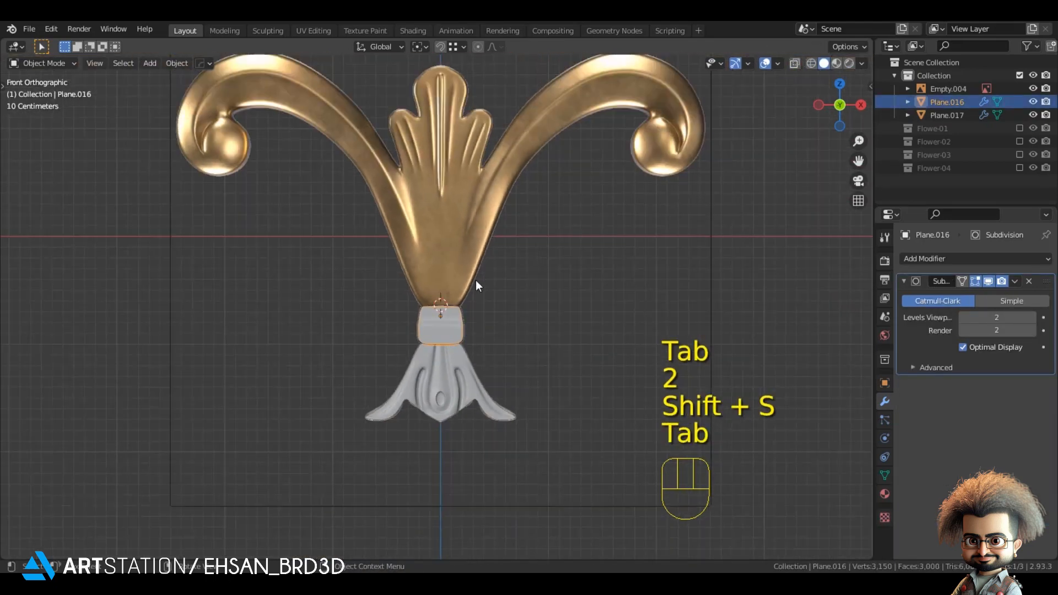
{"action": "key", "text": "alt+a"}
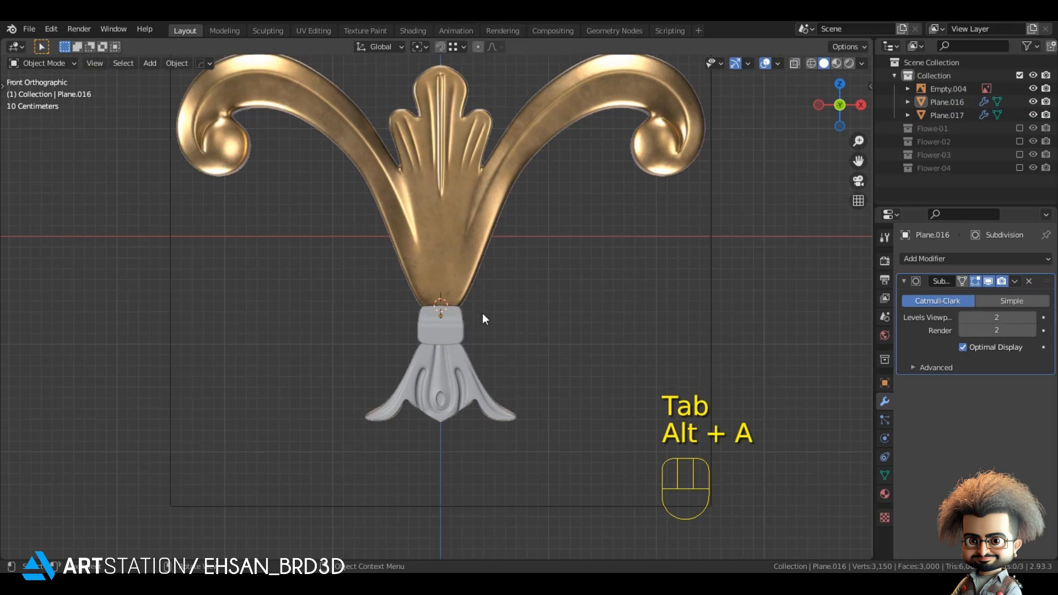
- Add a mesh plane at the 3D cursor, scale it down and rotate it 90° about X
{"action": "middle_click_drag", "start_coordinate": [441, 296], "coordinate": [450, 346], "text": "shift"}
{"action": "key", "text": "shift+a"}
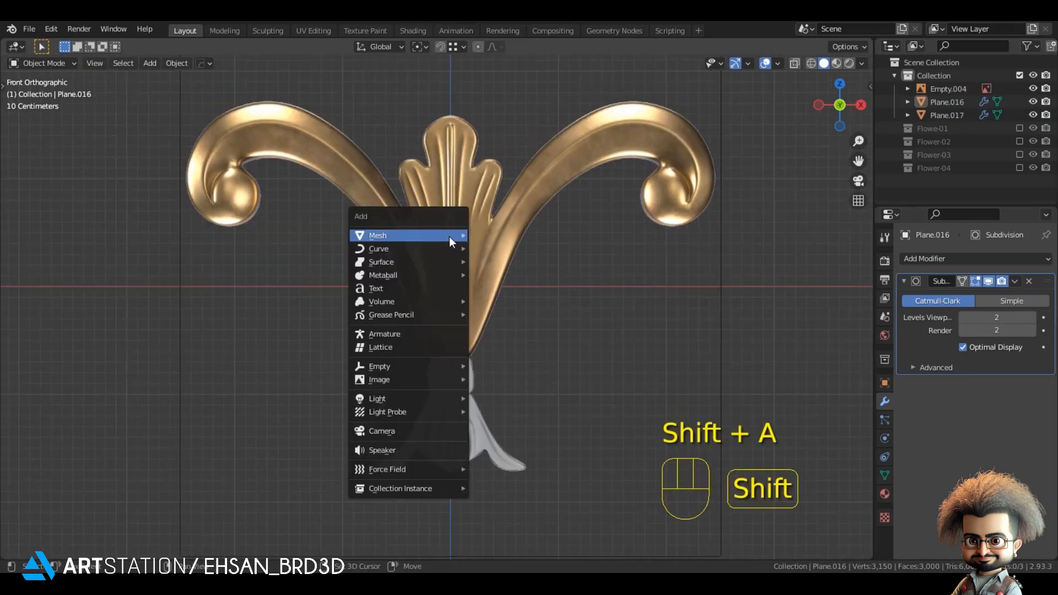
{"action": "left_click", "coordinate": [492, 237]}
{"action": "key", "text": "s"}
{"action": "left_click", "coordinate": [475, 347]}
{"action": "type", "text": "rx90"}
{"action": "key", "text": "Return"}
- Move the new plane up along Z by about 0.12 m above the tied band, and view it in wireframe
{"action": "scroll", "coordinate": [474, 346], "scroll_direction": "up", "scroll_amount": 5}
{"action": "key", "text": "g"}
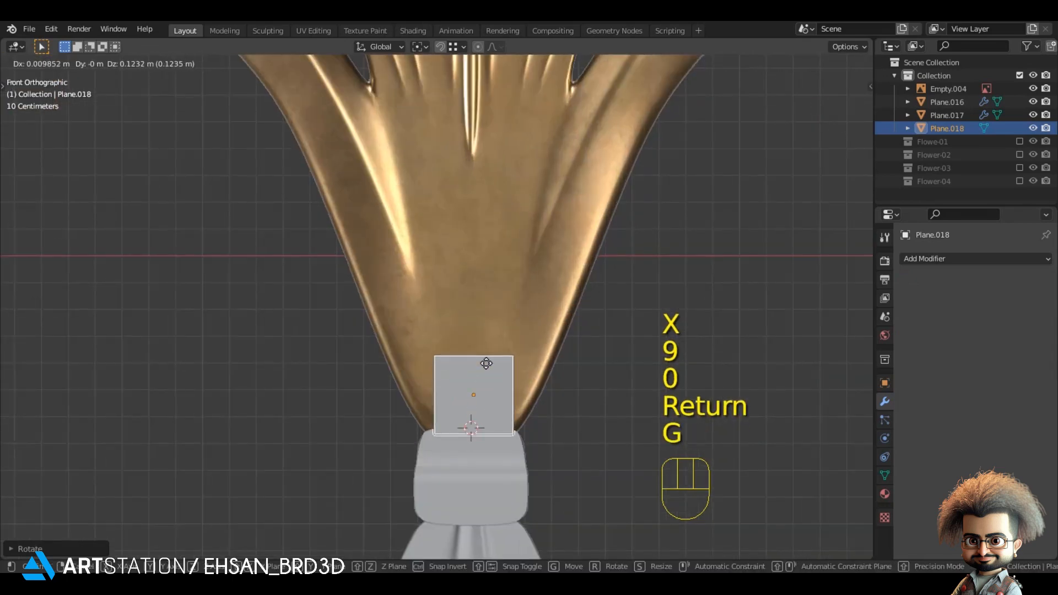
{"action": "key", "text": "z"}
{"action": "left_click", "coordinate": [485, 363]}
{"action": "key", "text": "z"}
{"action": "left_click", "coordinate": [308, 328]}
- Add a centred vertical loop cut to the plane and delete the vertices of its right half
{"action": "middle_click_drag", "start_coordinate": [494, 368], "coordinate": [470, 288], "text": "shift"}
{"action": "scroll", "coordinate": [471, 273], "scroll_direction": "up", "scroll_amount": 2}
{"action": "key", "text": "Tab"}
{"action": "key", "text": "ctrl+r"}
{"action": "left_click", "coordinate": [461, 259]}
{"action": "right_click", "coordinate": [478, 230]}
{"action": "key", "text": "1"}
{"action": "left_click_drag", "start_coordinate": [553, 403], "coordinate": [553, 403]}
{"action": "key", "text": "x"}
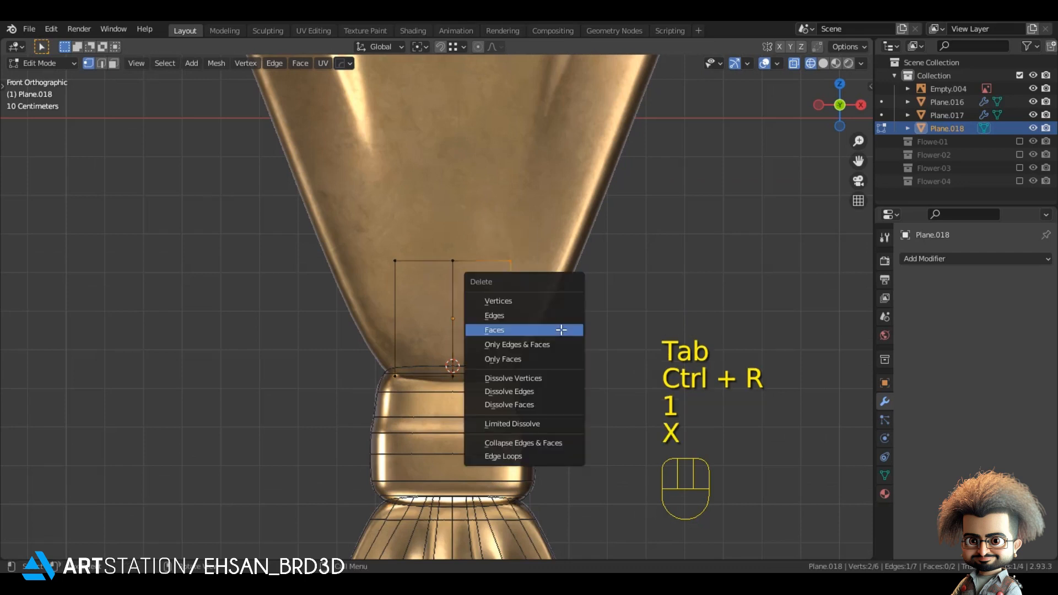
{"action": "left_click", "coordinate": [539, 303]}
- Add a Mirror modifier to the remaining half plane
{"action": "left_click", "coordinate": [992, 259]}
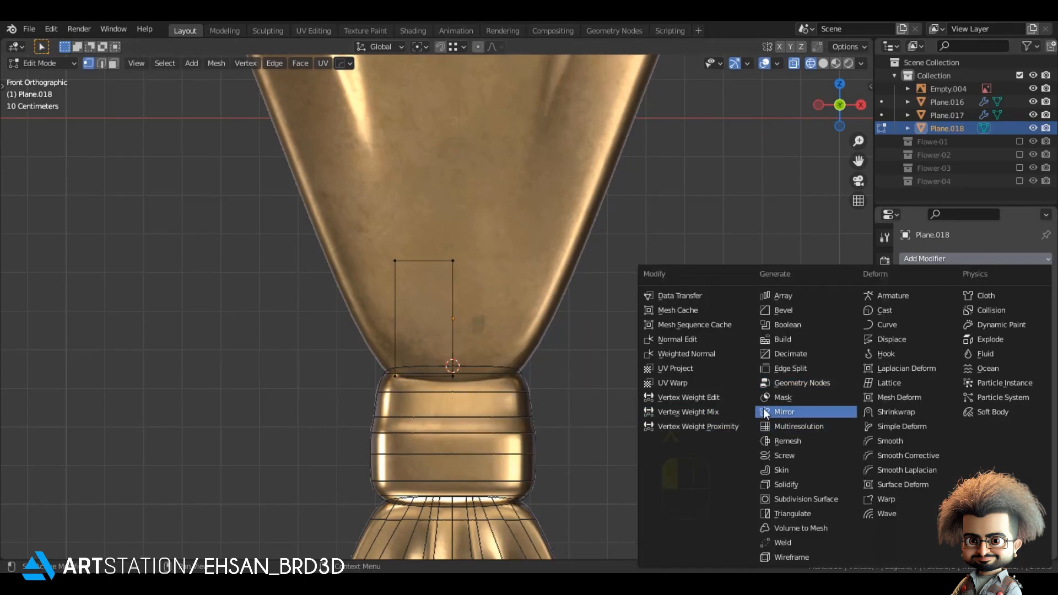
{"action": "left_click", "coordinate": [782, 412]}
{"action": "scroll", "coordinate": [484, 391], "scroll_direction": "up", "scroll_amount": 2}
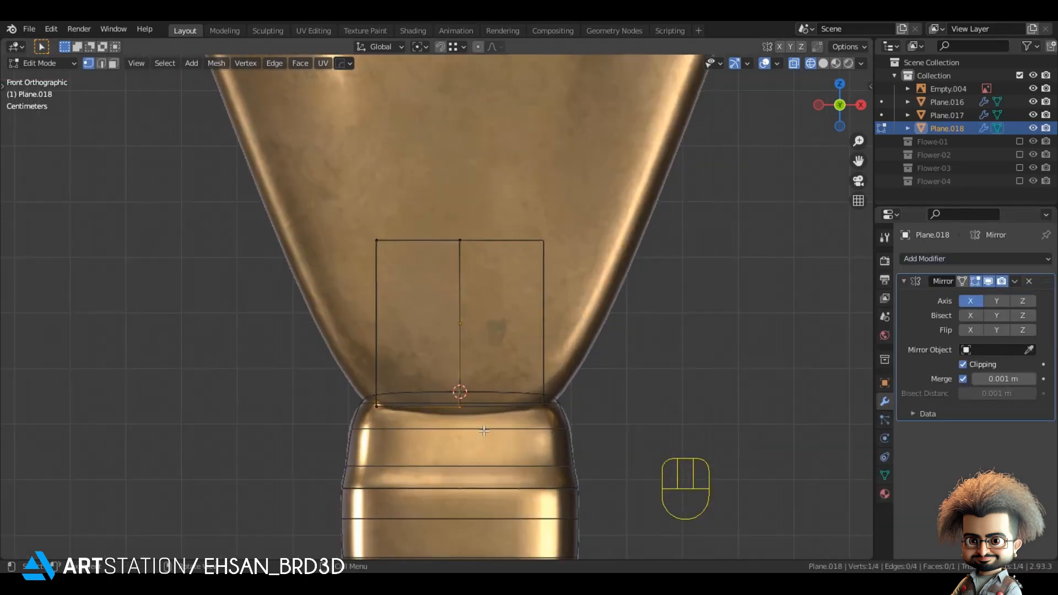
- Move the half plane's bottom and top vertices to fit the stem's base outline just above the tied band
{"action": "key", "text": "g"}
{"action": "left_click", "coordinate": [485, 452]}
{"action": "left_click", "coordinate": [373, 411]}
{"action": "key", "text": "g"}
{"action": "left_click", "coordinate": [361, 405]}
{"action": "key", "text": "g"}
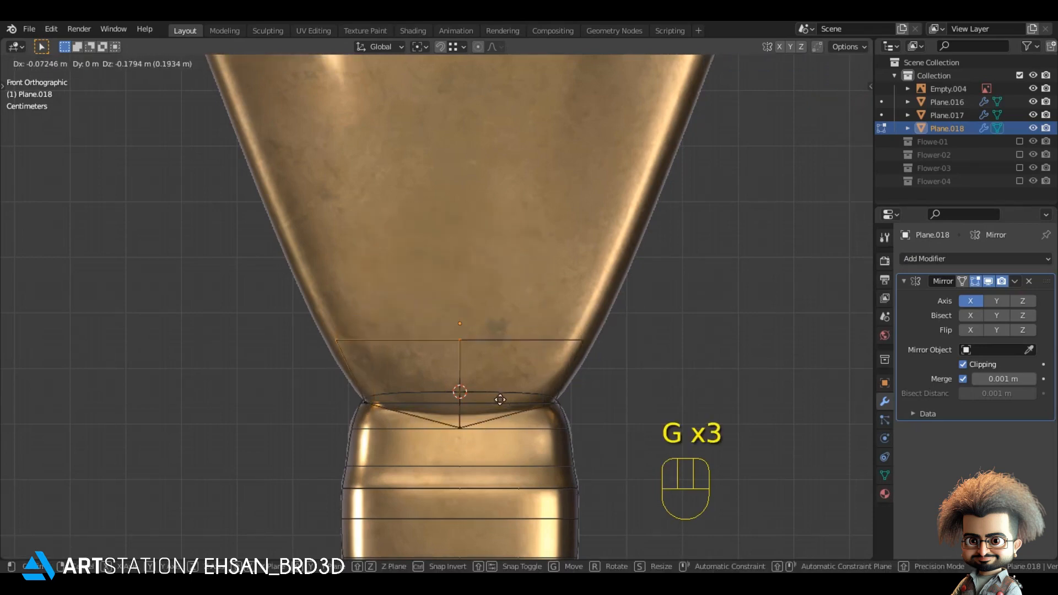
{"action": "left_click", "coordinate": [496, 410]}
{"action": "key", "text": "g"}
{"action": "left_click", "coordinate": [411, 419]}
- Extrude the stem mesh's top edge upward twice, following the widening outer edge of the reference
{"action": "left_click_drag", "start_coordinate": [300, 319], "coordinate": [512, 385]}
{"action": "scroll", "coordinate": [492, 369], "scroll_direction": "down", "scroll_amount": 4}
{"action": "middle_click_drag", "start_coordinate": [489, 355], "coordinate": [497, 456], "text": "shift"}
{"action": "key", "text": "e"}
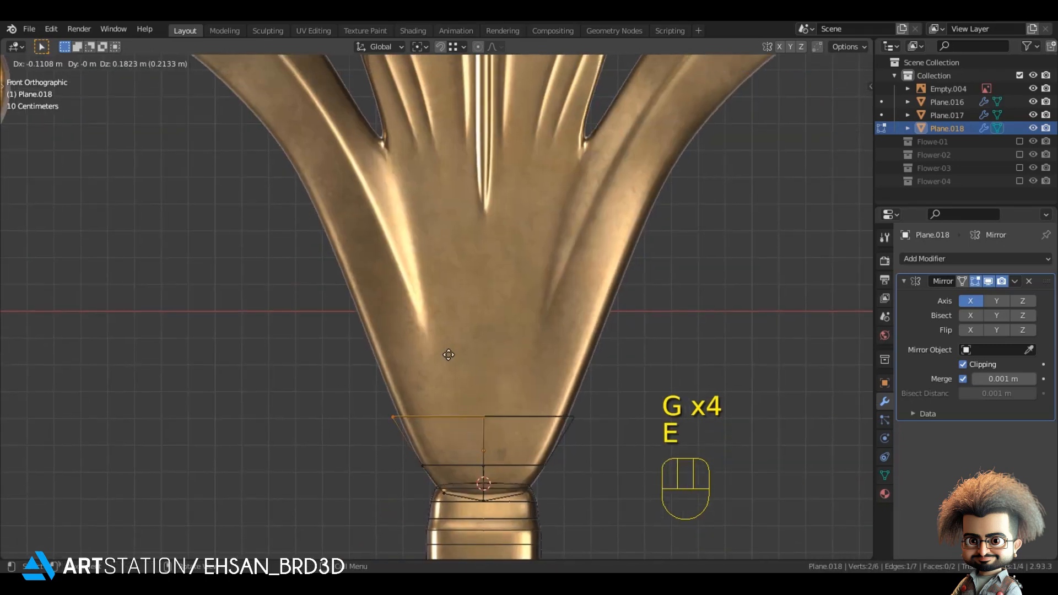
{"action": "left_click", "coordinate": [449, 352]}
{"action": "middle_click_drag", "start_coordinate": [431, 325], "coordinate": [433, 391], "text": "shift"}
{"action": "key", "text": "e"}
{"action": "left_click", "coordinate": [417, 330]}
- Extrude the top edge twice more along the widening stem, up to the notch between arm and central leaf
{"action": "scroll", "coordinate": [417, 330], "scroll_direction": "down", "scroll_amount": 1}
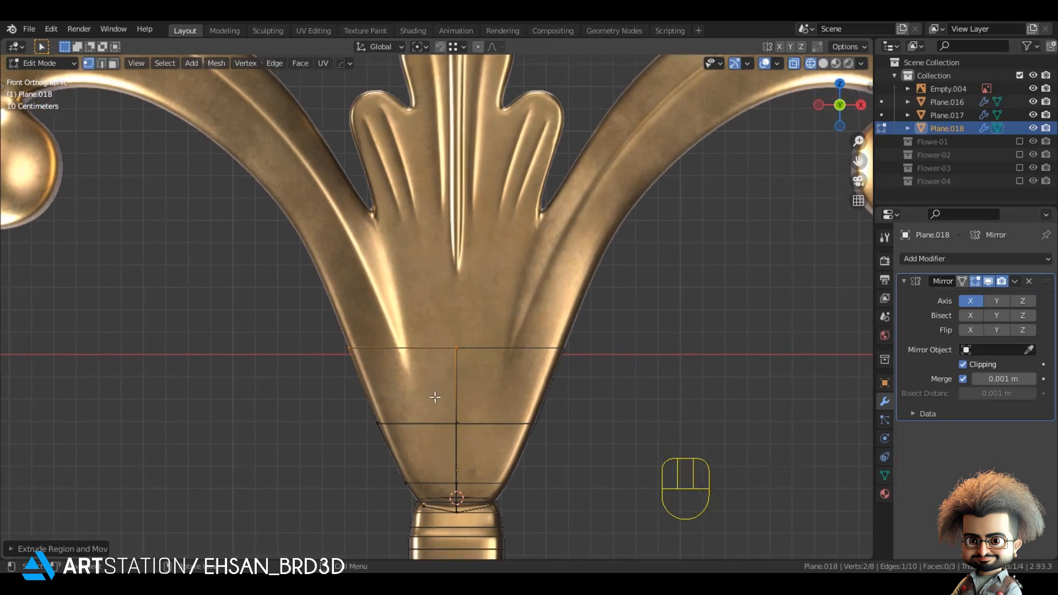
{"action": "scroll", "coordinate": [381, 280], "scroll_direction": "down", "scroll_amount": 2}
{"action": "middle_click_drag", "start_coordinate": [378, 351], "coordinate": [423, 418], "text": "shift"}
{"action": "scroll", "coordinate": [423, 418], "scroll_direction": "up", "scroll_amount": 1}
{"action": "key", "text": "e"}
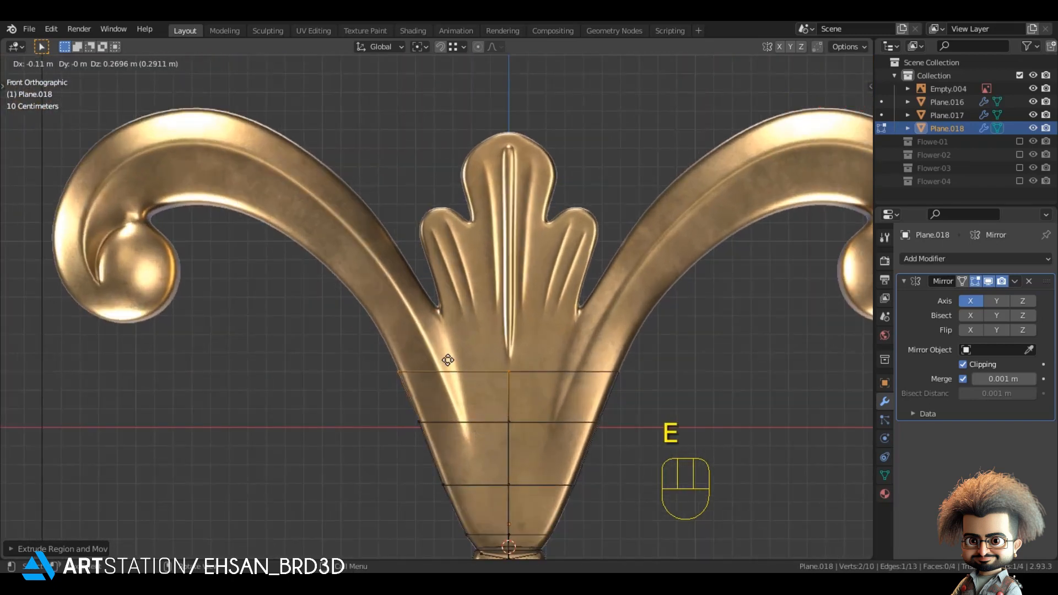
{"action": "left_click", "coordinate": [443, 357]}
{"action": "key", "text": "e"}
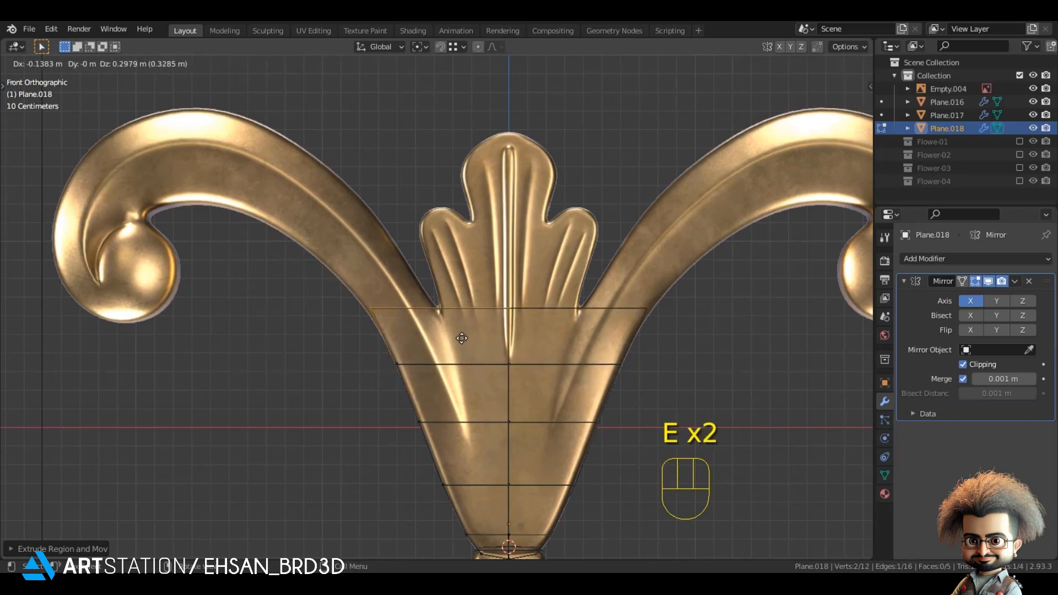
{"action": "key", "text": "shift"}
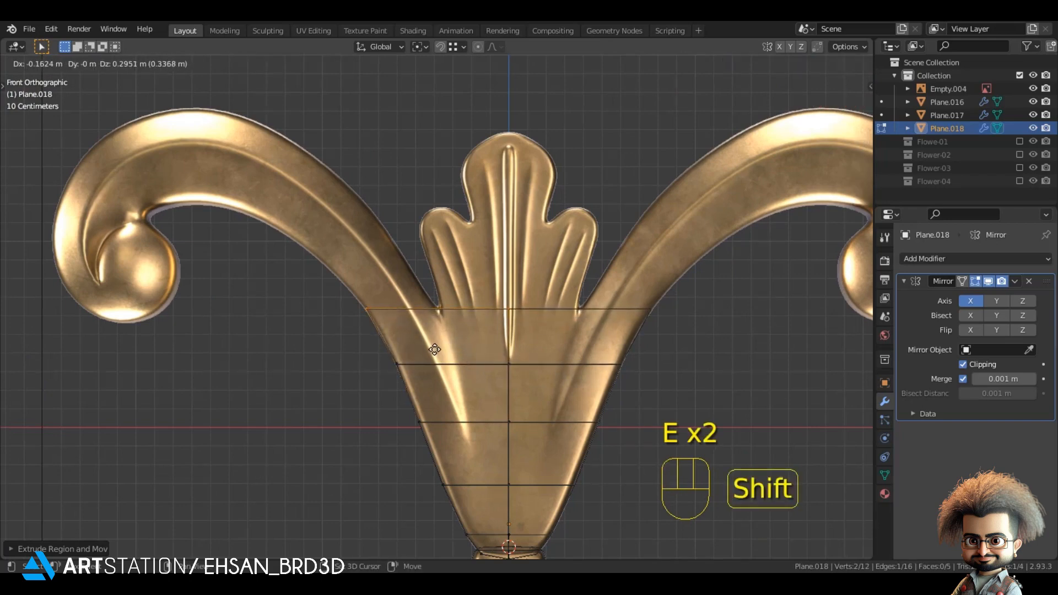
{"action": "left_click", "coordinate": [436, 345]}
{"action": "middle_click_drag", "start_coordinate": [436, 346], "coordinate": [407, 330], "text": "shift"}
- Knife-cut the top face from the notch between arm and leaf down to the next horizontal edge
{"action": "scroll", "coordinate": [394, 319], "scroll_direction": "up", "scroll_amount": 3}
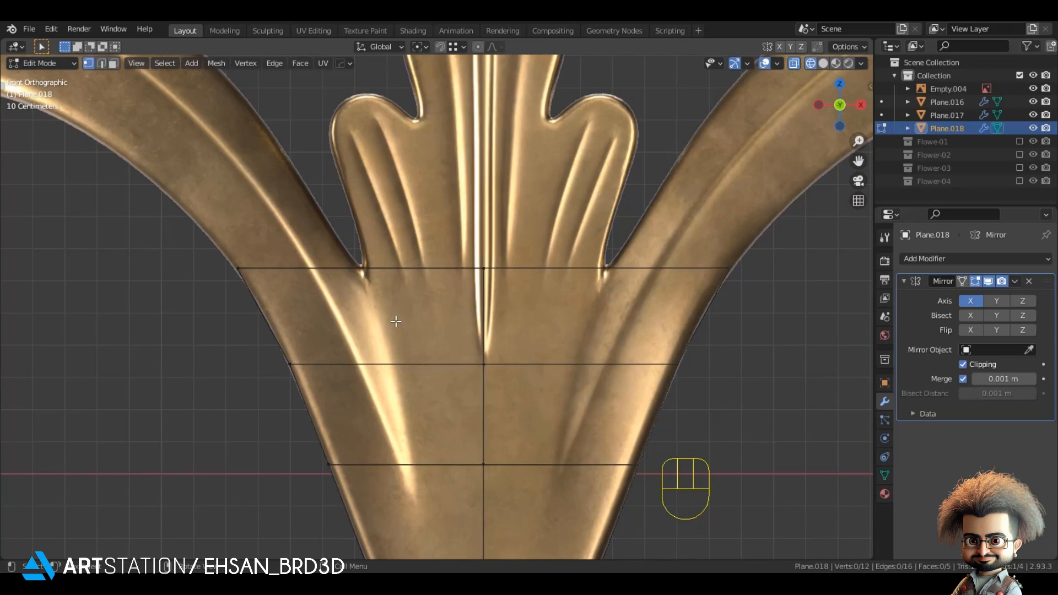
{"action": "key", "text": "k"}
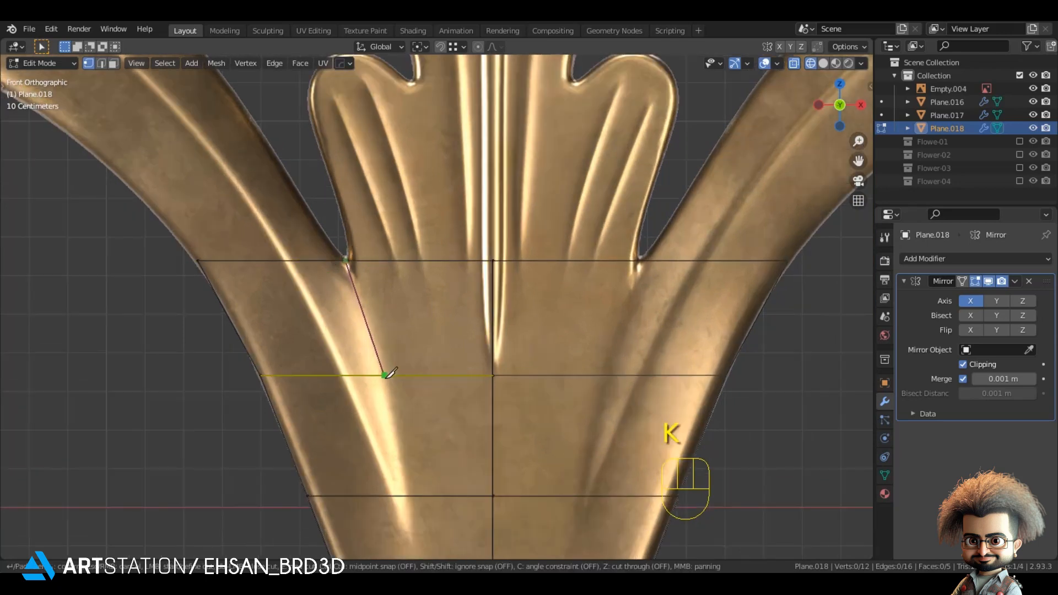
{"action": "left_click", "coordinate": [383, 375]}
{"action": "key", "text": "Return"}
- Select the central leaf's part of the top edge and scale it along X to fit the notch
{"action": "scroll", "coordinate": [369, 290], "scroll_direction": "down", "scroll_amount": 2}
{"action": "left_click_drag", "start_coordinate": [531, 288], "coordinate": [501, 292]}
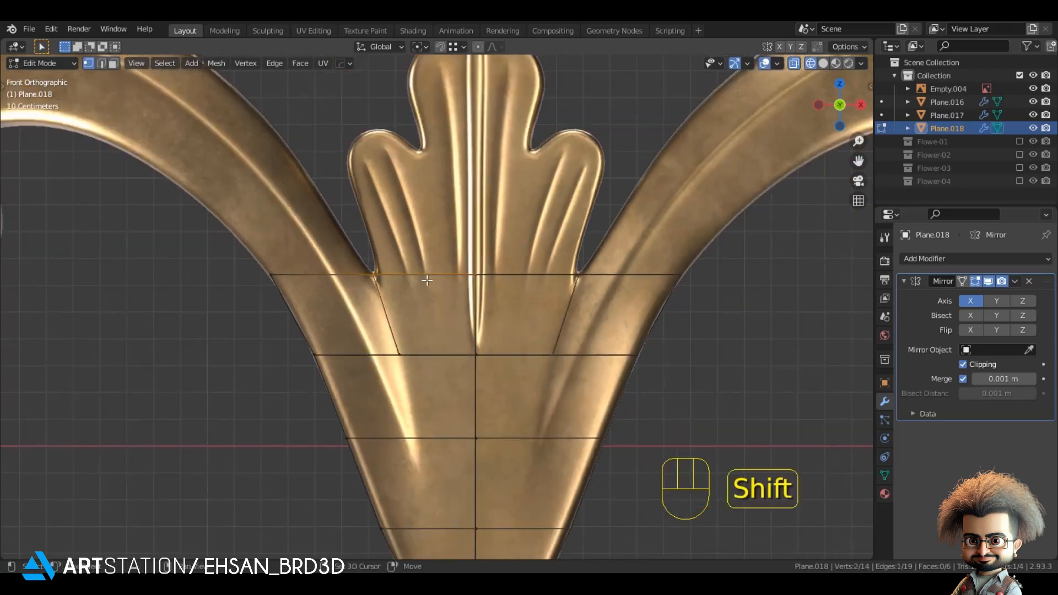
{"action": "middle_click_drag", "start_coordinate": [400, 283], "coordinate": [406, 325], "text": "shift"}
{"action": "scroll", "coordinate": [413, 335], "scroll_direction": "up", "scroll_amount": 1}
{"action": "key", "text": "s"}
{"action": "key", "text": "x"}
{"action": "left_click", "coordinate": [463, 380]}
- Extrude the leaf edge upward three times, following the leaf's side outline up to the side lobe
{"action": "key", "text": "e"}
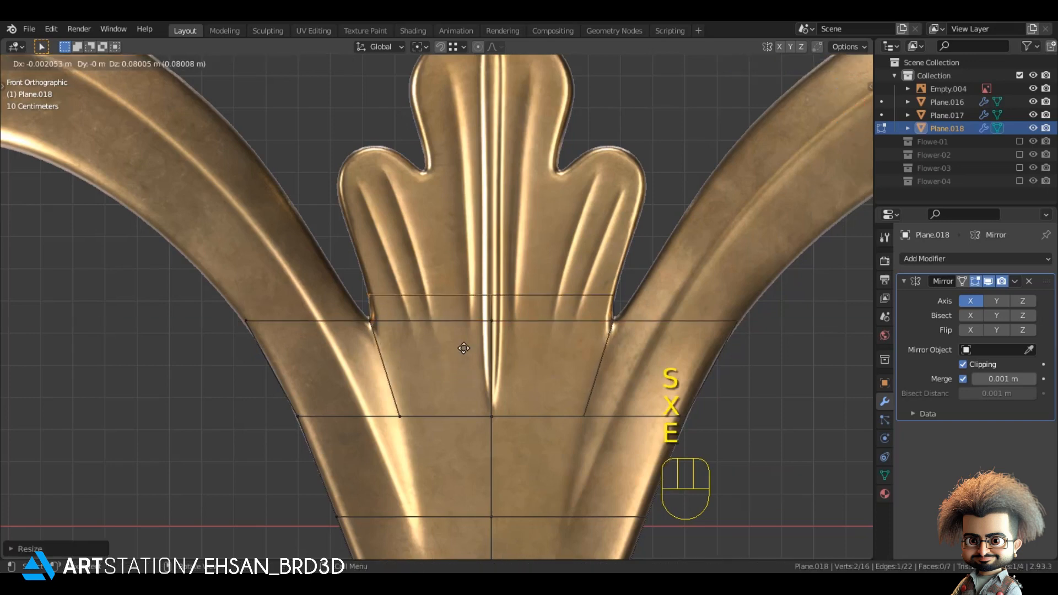
{"action": "left_click", "coordinate": [455, 342]}
{"action": "key", "text": "e"}
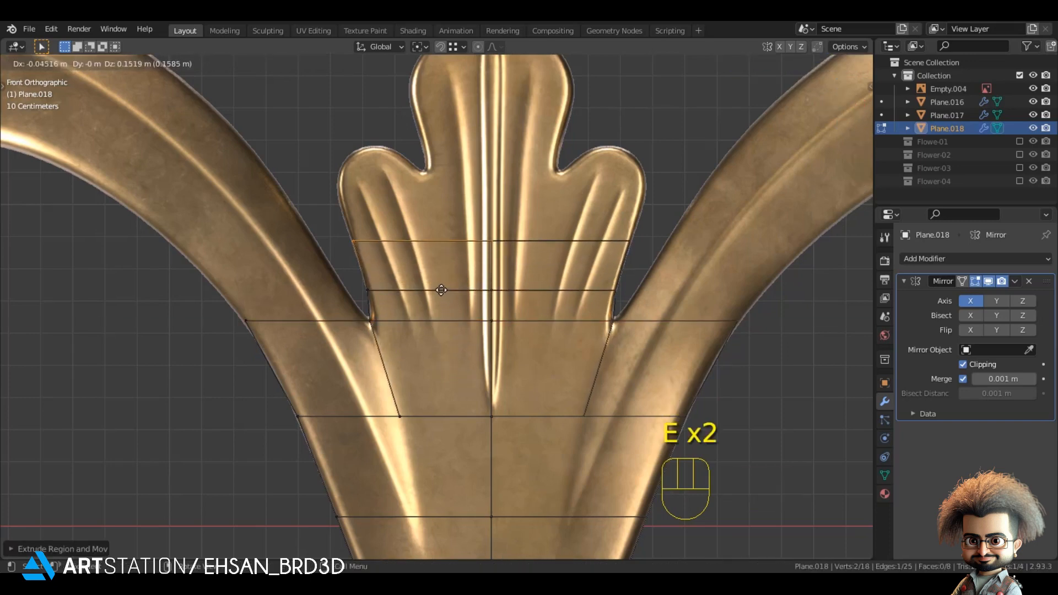
{"action": "left_click", "coordinate": [441, 290]}
{"action": "middle_click_drag", "start_coordinate": [441, 290], "coordinate": [441, 399], "text": "shift"}
{"action": "key", "text": "e"}
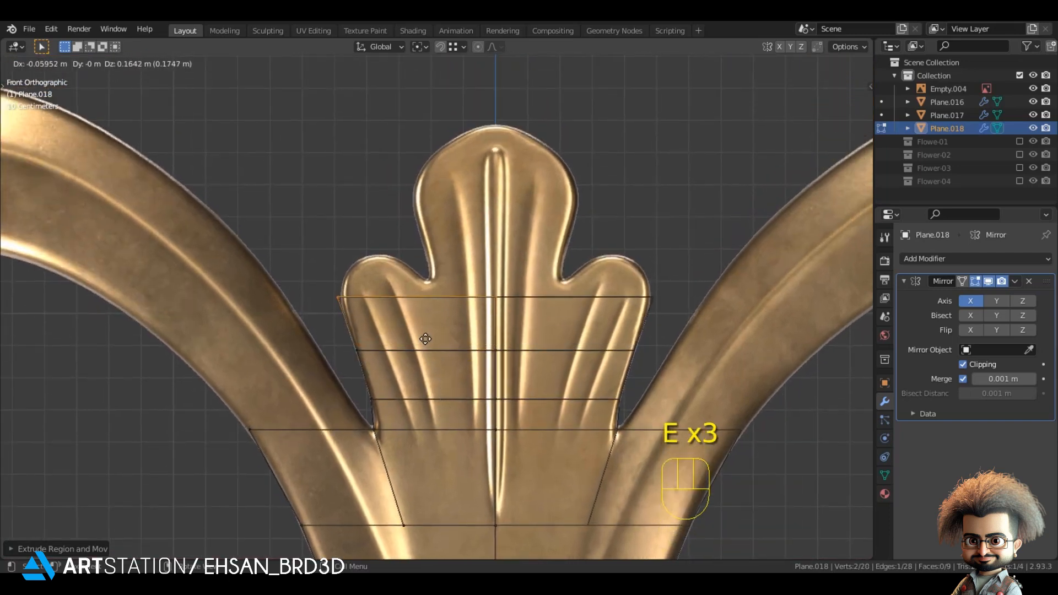
{"action": "left_click", "coordinate": [427, 338]}
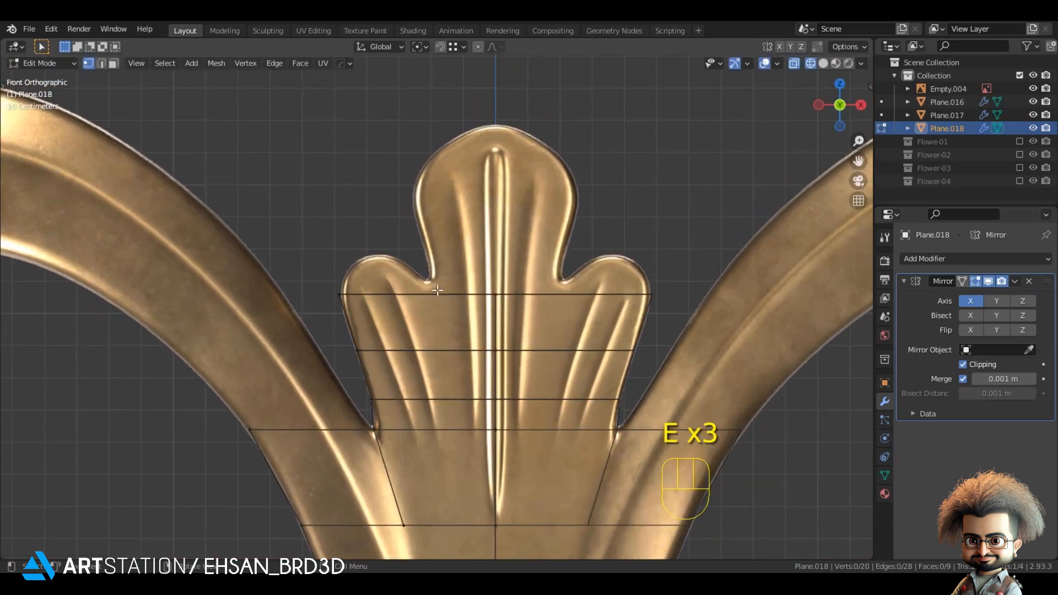
- Knife-cut the leaf's top face lengthwise and move the cut's upper vertex to the notch beside the middle lobe
{"action": "scroll", "coordinate": [437, 289], "scroll_direction": "up", "scroll_amount": 2}
{"action": "key", "text": "k"}
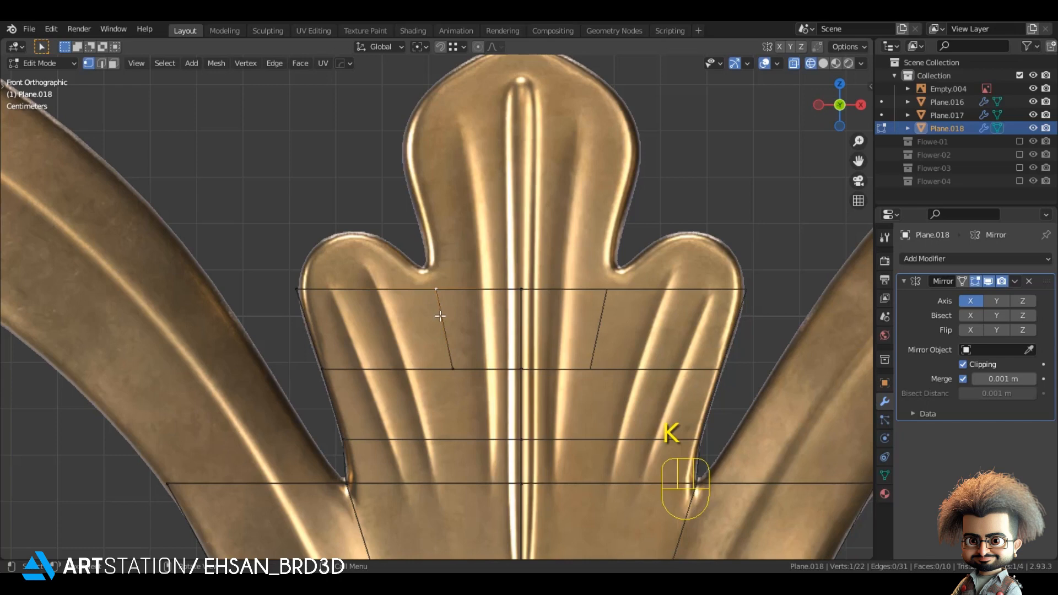
{"action": "key", "text": "ctrl+z"}
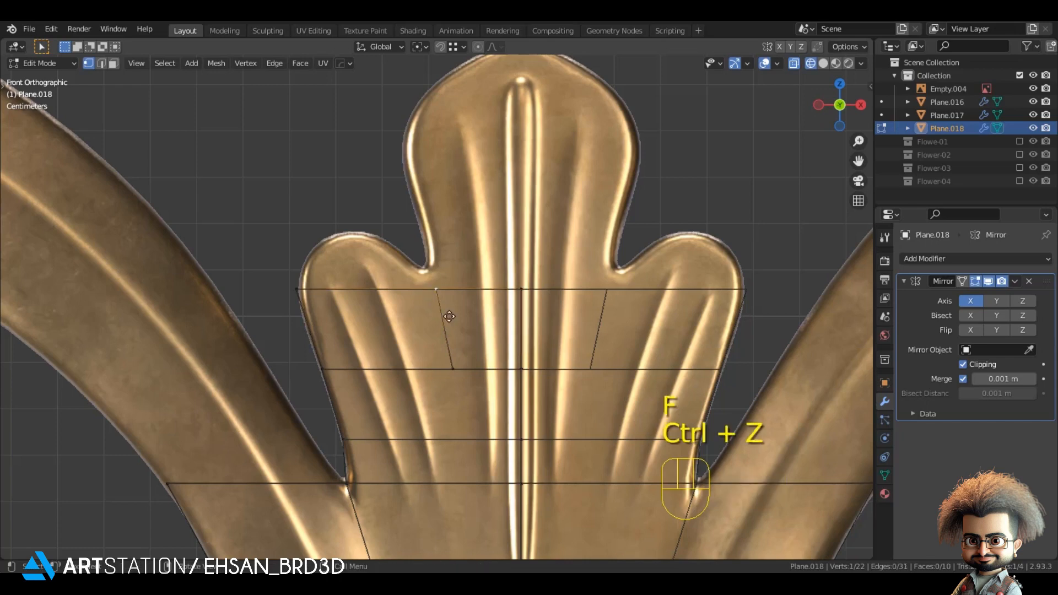
{"action": "key", "text": "g"}
{"action": "left_click", "coordinate": [438, 296]}
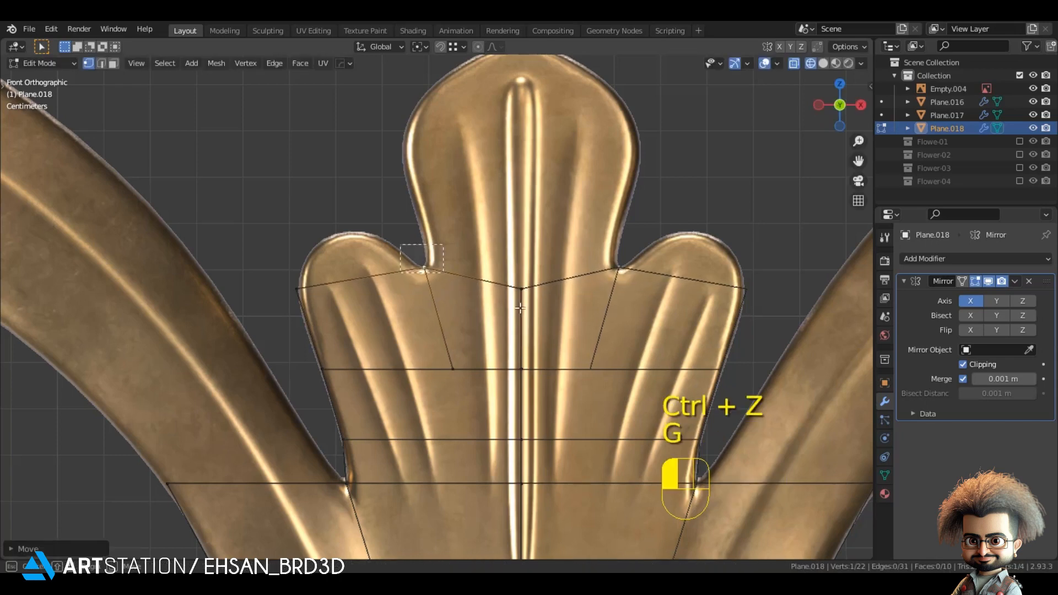
- Flatten the middle lobe's base edge by scaling it along Z, and move it up along Z to the notch
{"action": "left_click", "coordinate": [522, 288], "text": "shift"}
{"action": "key", "text": "s"}
{"action": "key", "text": "z"}
{"action": "key", "text": "KP_0"}
{"action": "key", "text": "KP_3"}
{"action": "key", "text": "KP_Enter"}
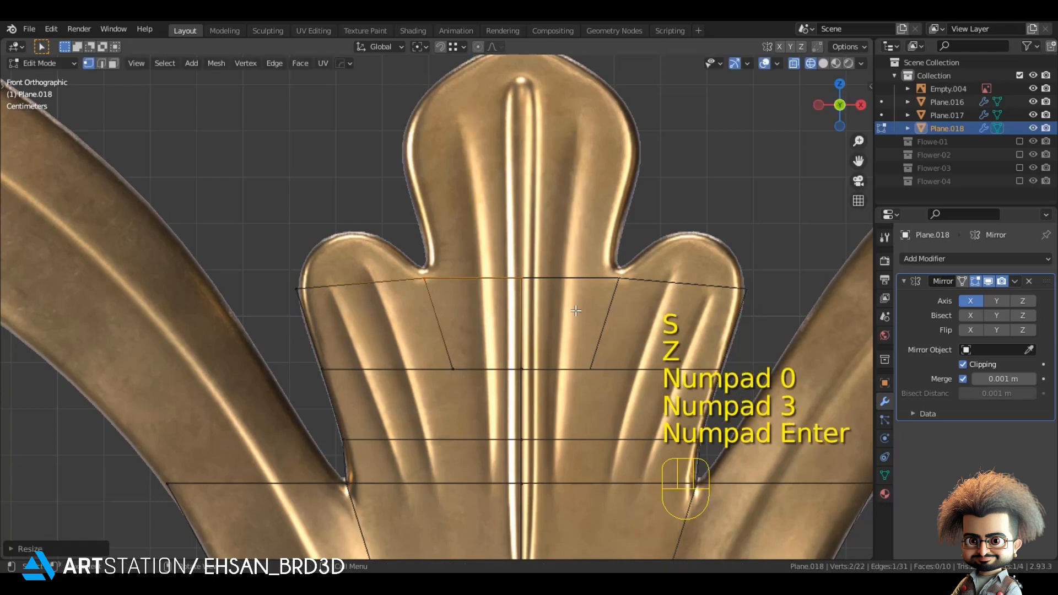
{"action": "key", "text": "g"}
{"action": "key", "text": "z"}
{"action": "left_click", "coordinate": [503, 350], "text": "shift"}
- Extrude the middle lobe's base edge upward three times, following the lobe's outline past its widest point
{"action": "middle_click_drag", "start_coordinate": [503, 350], "coordinate": [501, 424], "text": "shift"}
{"action": "key", "text": "e"}
{"action": "left_click", "coordinate": [485, 291], "text": "shift"}
{"action": "key", "text": "e"}
{"action": "left_click", "coordinate": [501, 297]}
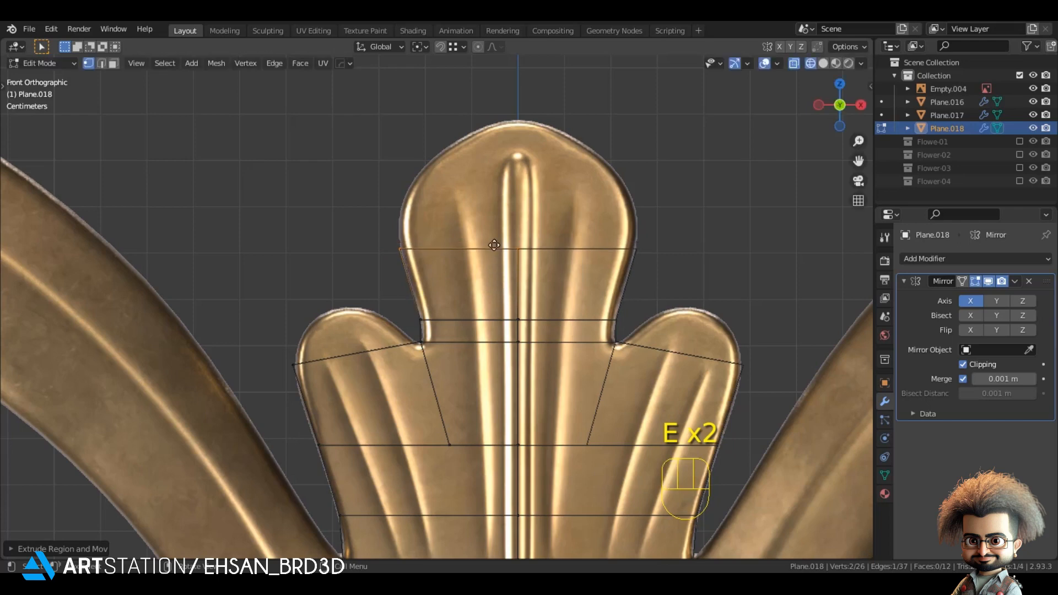
{"action": "key", "text": "e"}
{"action": "left_click", "coordinate": [423, 224], "text": "shift"}
{"action": "middle_click_drag", "start_coordinate": [423, 224], "coordinate": [404, 285], "text": "shift"}
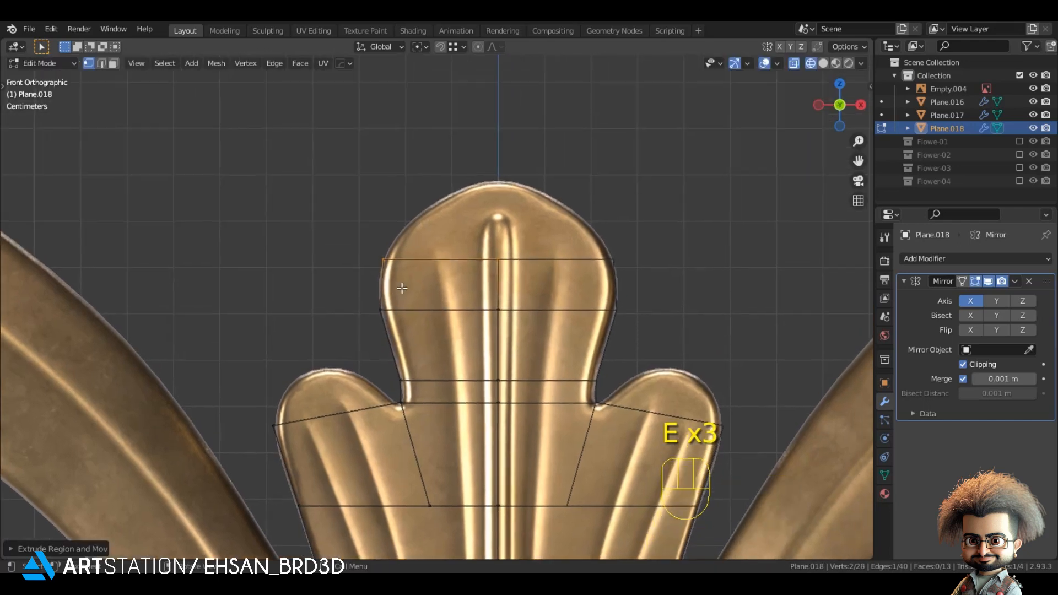
- Extrude the middle lobe twice more to its rounded tip and move the outer tip vertex onto the outline
{"action": "scroll", "coordinate": [403, 285], "scroll_direction": "up", "scroll_amount": 2}
{"action": "key", "text": "e"}
{"action": "left_click", "coordinate": [430, 223]}
{"action": "key", "text": "e"}
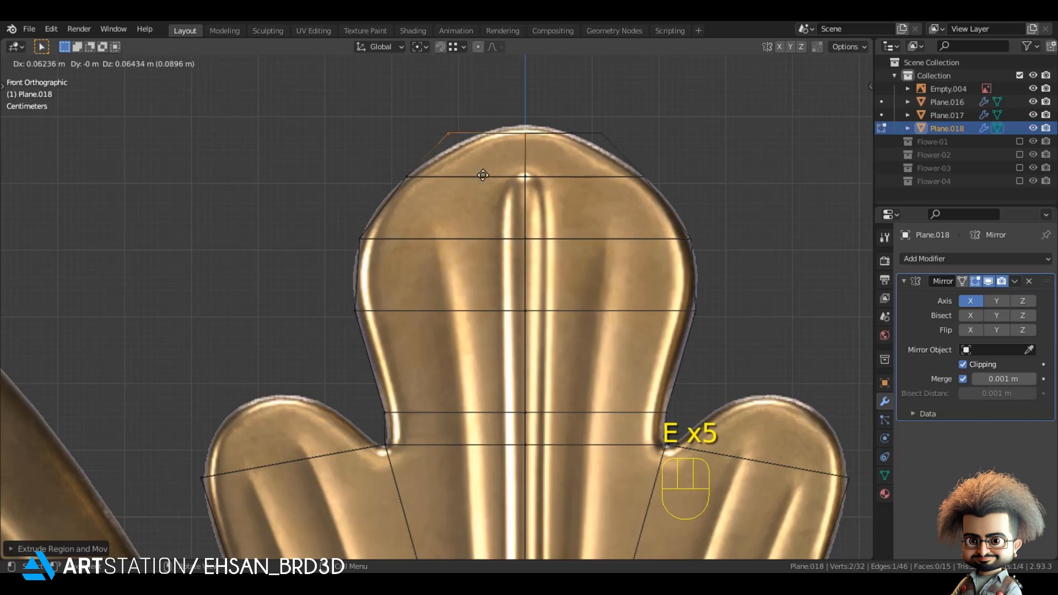
{"action": "left_click", "coordinate": [449, 117]}
{"action": "key", "text": "g"}
{"action": "left_click", "coordinate": [432, 146]}
{"action": "left_click", "coordinate": [432, 245]}
- Extrude the side lobe's top edge upward and move its end vertices onto the lobe's outline
{"action": "scroll", "coordinate": [432, 245], "scroll_direction": "down", "scroll_amount": 3}
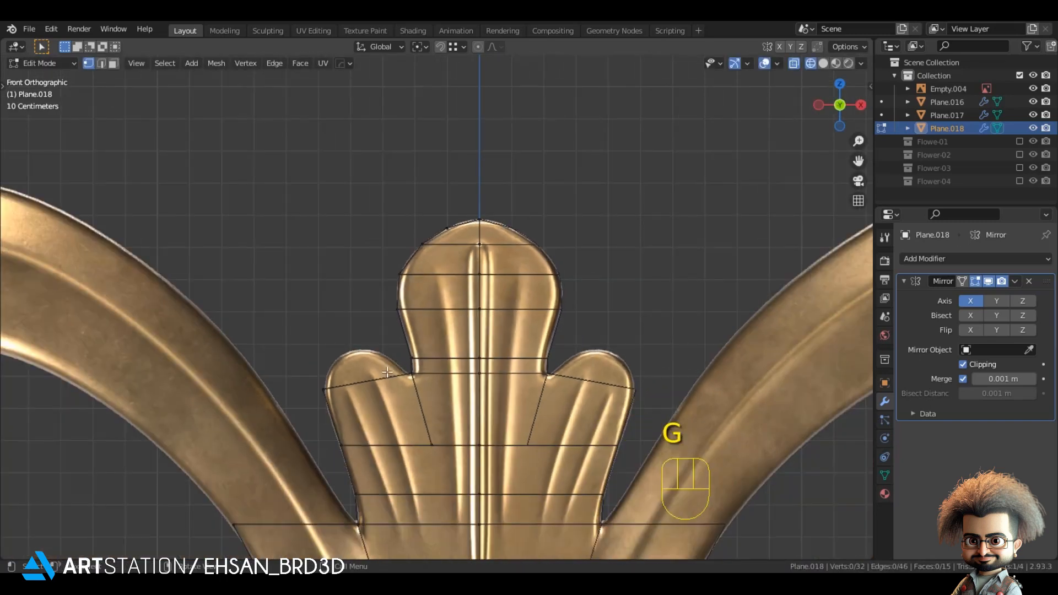
{"action": "scroll", "coordinate": [386, 373], "scroll_direction": "up", "scroll_amount": 2}
{"action": "middle_click_drag", "start_coordinate": [377, 439], "coordinate": [435, 358], "text": "shift"}
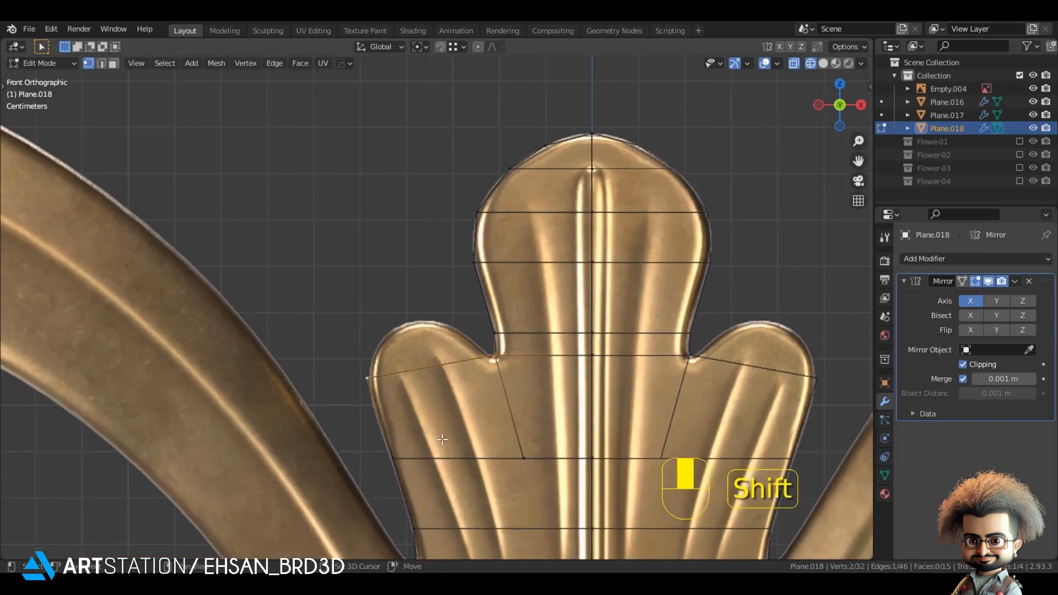
{"action": "scroll", "coordinate": [386, 385], "scroll_direction": "up", "scroll_amount": 2}
{"action": "key", "text": "e"}
{"action": "left_click", "coordinate": [380, 399]}
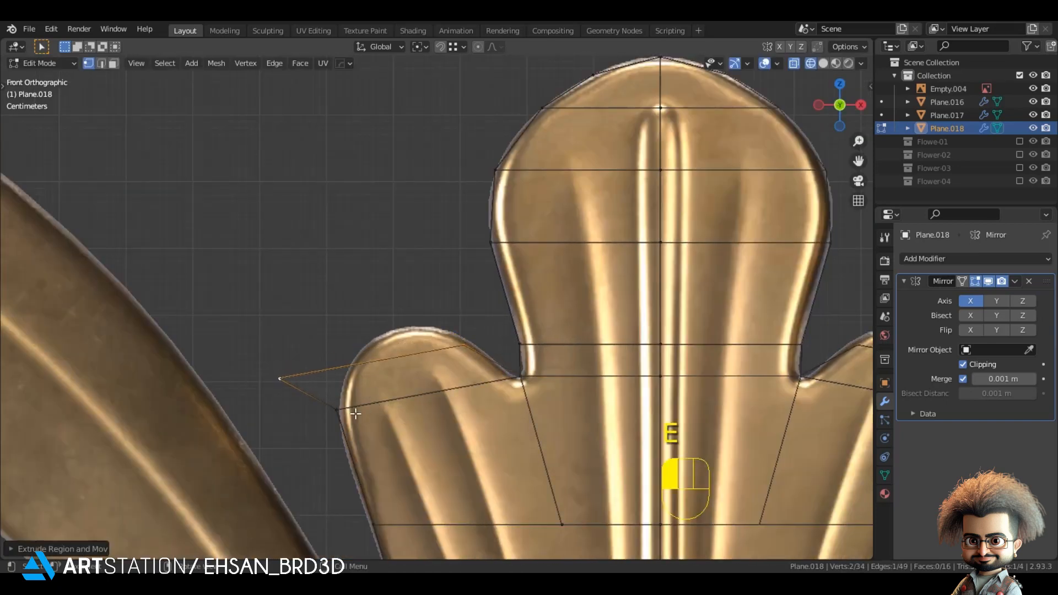
{"action": "key", "text": "g"}
{"action": "left_click", "coordinate": [372, 351]}
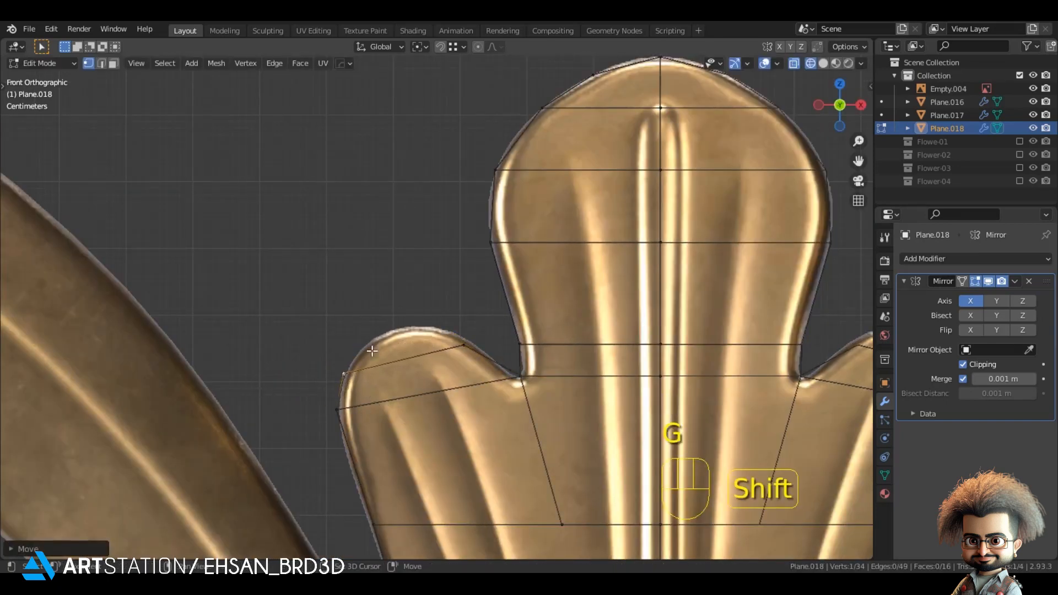
{"action": "key", "text": "g"}
{"action": "left_click", "coordinate": [387, 392]}
- Extrude and scale down the edge capping the side lobe, and adjust the lobe's outer vertex to the outline
{"action": "key", "text": "e"}
{"action": "key", "text": "s"}
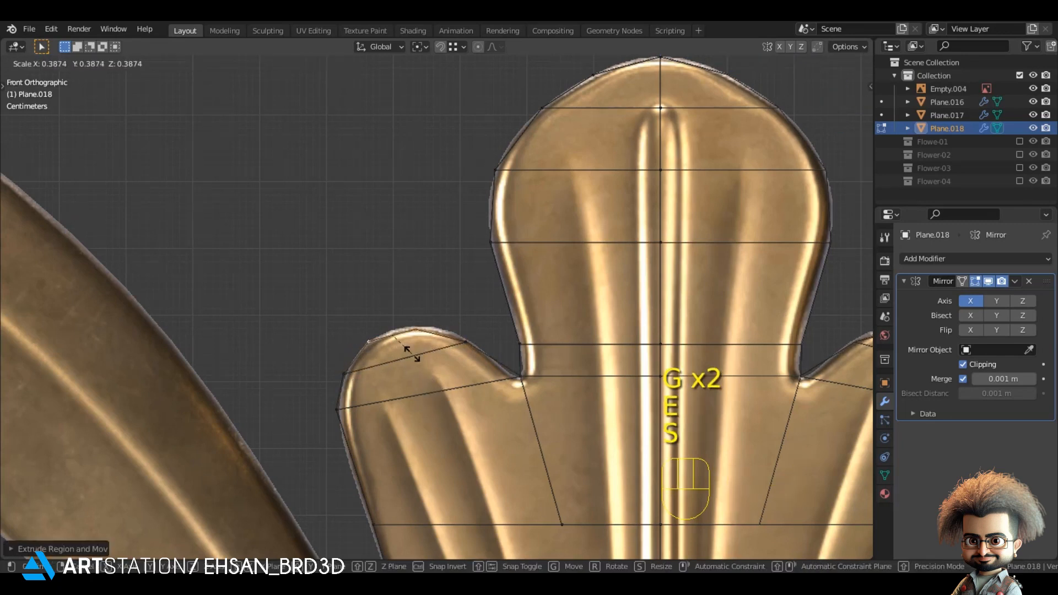
{"action": "left_click", "coordinate": [351, 406]}
{"action": "key", "text": "g"}
{"action": "key", "text": "g"}
{"action": "left_click", "coordinate": [329, 427]}
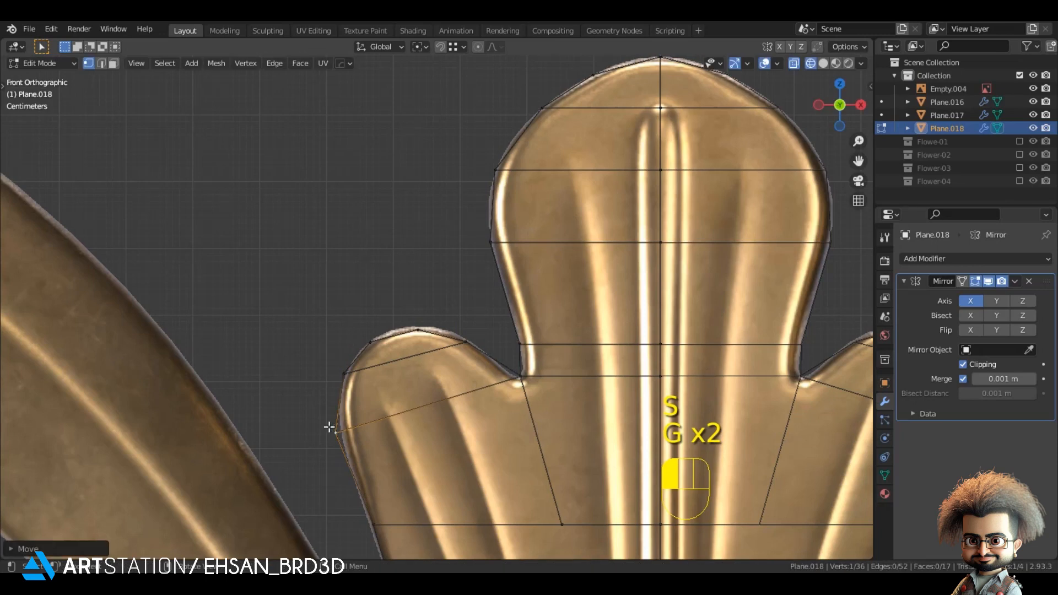
{"action": "key", "text": "g"}
{"action": "left_click", "coordinate": [330, 425]}
- Reposition the stem's outer vertices below the fork so the edges there run across the curved arm
{"action": "scroll", "coordinate": [353, 416], "scroll_direction": "down", "scroll_amount": 6}
{"action": "middle_click_drag", "start_coordinate": [375, 406], "coordinate": [387, 282], "text": "shift"}
{"action": "left_click", "coordinate": [348, 389]}
{"action": "key", "text": "g"}
{"action": "left_click", "coordinate": [366, 424]}
{"action": "left_click", "coordinate": [383, 460]}
{"action": "key", "text": "g"}
{"action": "left_click", "coordinate": [386, 475]}
{"action": "left_click", "coordinate": [365, 422]}
{"action": "key", "text": "g"}
{"action": "left_click", "coordinate": [353, 420]}
- Extrude the arm's edge at the fork by one segment and move its end vertex onto the arm's outline
{"action": "left_click", "coordinate": [433, 387], "text": "shift"}
{"action": "key", "text": "e"}
{"action": "left_click", "coordinate": [423, 370]}
{"action": "key", "text": "g"}
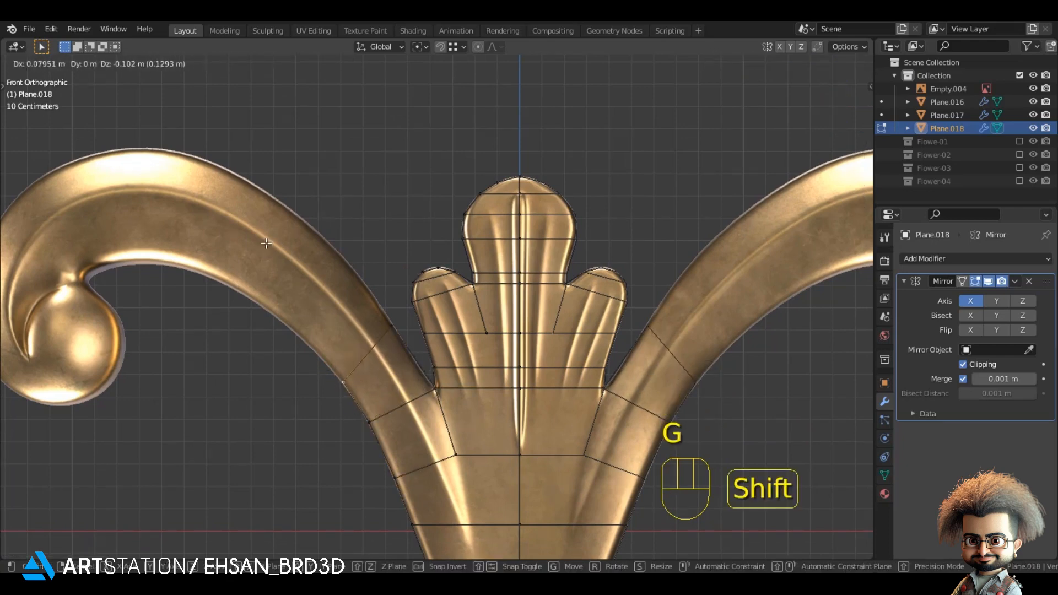
{"action": "left_click", "coordinate": [401, 334]}
- Extrude a second arm segment and adjust its upper and lower vertices to the arm's edges
{"action": "middle_click_drag", "start_coordinate": [402, 334], "coordinate": [463, 361], "text": "shift"}
{"action": "key", "text": "e"}
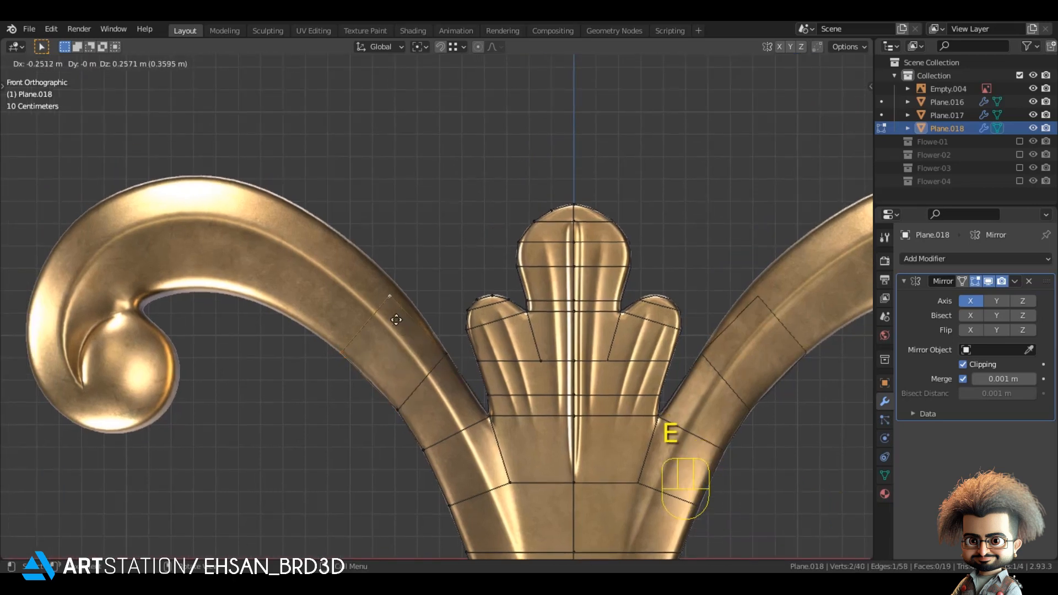
{"action": "left_click", "coordinate": [412, 325]}
{"action": "key", "text": "g"}
{"action": "left_click", "coordinate": [444, 348]}
{"action": "key", "text": "g"}
{"action": "left_click", "coordinate": [334, 341]}
{"action": "key", "text": "g"}
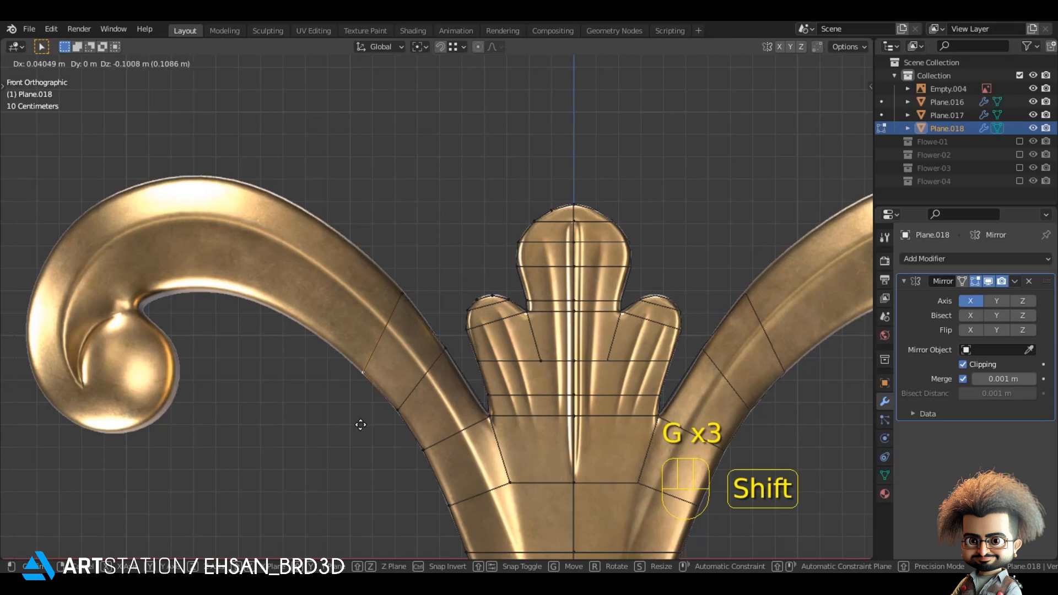
{"action": "left_click", "coordinate": [360, 425]}
{"action": "middle_click_drag", "start_coordinate": [396, 306], "coordinate": [436, 323], "text": "shift"}
{"action": "scroll", "coordinate": [436, 323], "scroll_direction": "up", "scroll_amount": 1}
{"action": "key", "text": "g"}
{"action": "left_click", "coordinate": [415, 384]}
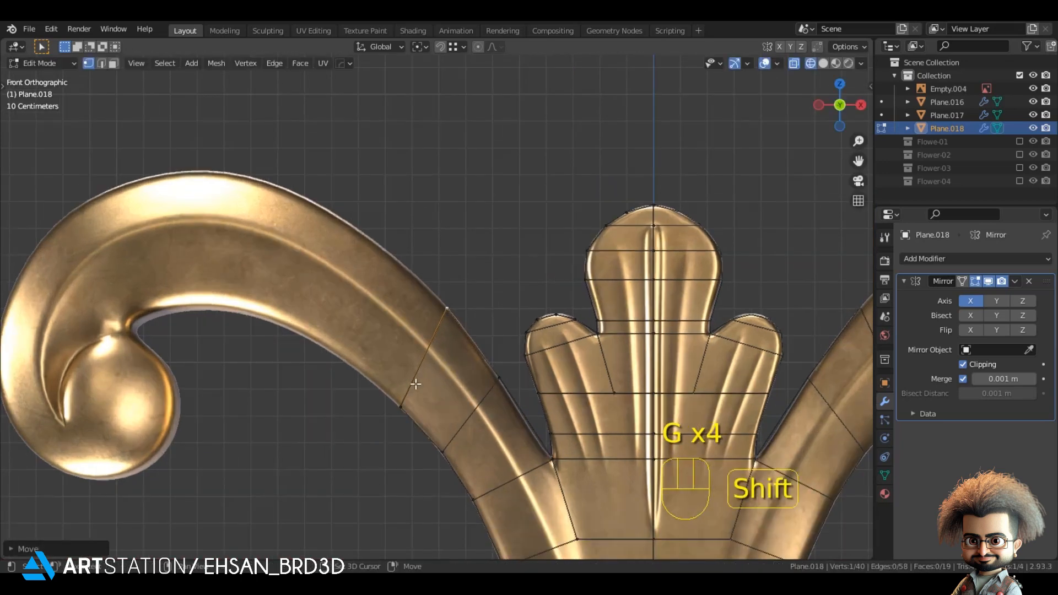
- Extrude two more segments along the arm and move their upper vertices onto the outer curve
{"action": "key", "text": "e"}
{"action": "left_click", "coordinate": [369, 352]}
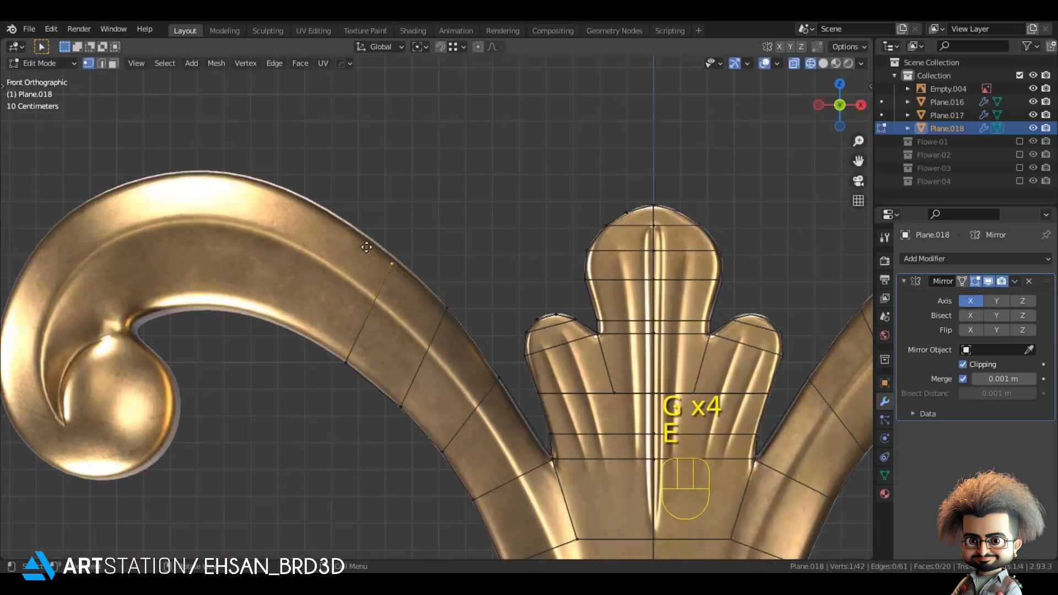
{"action": "key", "text": "g"}
{"action": "left_click", "coordinate": [346, 348]}
{"action": "middle_click_drag", "start_coordinate": [347, 348], "coordinate": [457, 405], "text": "shift"}
{"action": "key", "text": "e"}
{"action": "left_click", "coordinate": [378, 354]}
{"action": "key", "text": "e"}
{"action": "key", "text": "g"}
{"action": "left_click", "coordinate": [381, 244]}
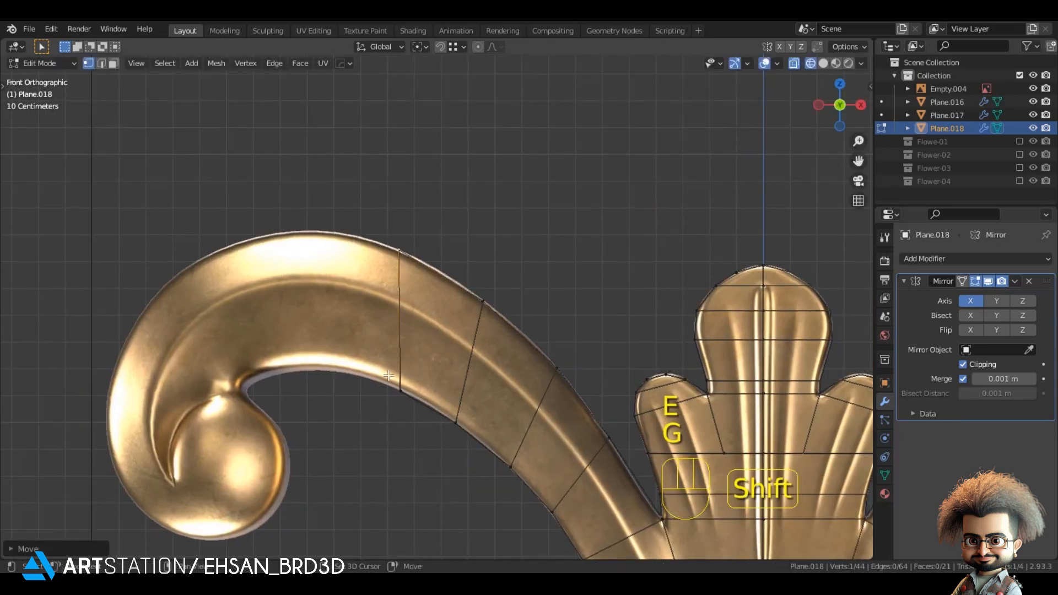
- Extrude two more segments along the top of the curled arm and move their upper vertices onto the outer outline
{"action": "left_click", "coordinate": [392, 389], "text": "shift"}
{"action": "key", "text": "e"}
{"action": "left_click", "coordinate": [354, 384]}
{"action": "key", "text": "g"}
{"action": "left_click", "coordinate": [293, 230]}
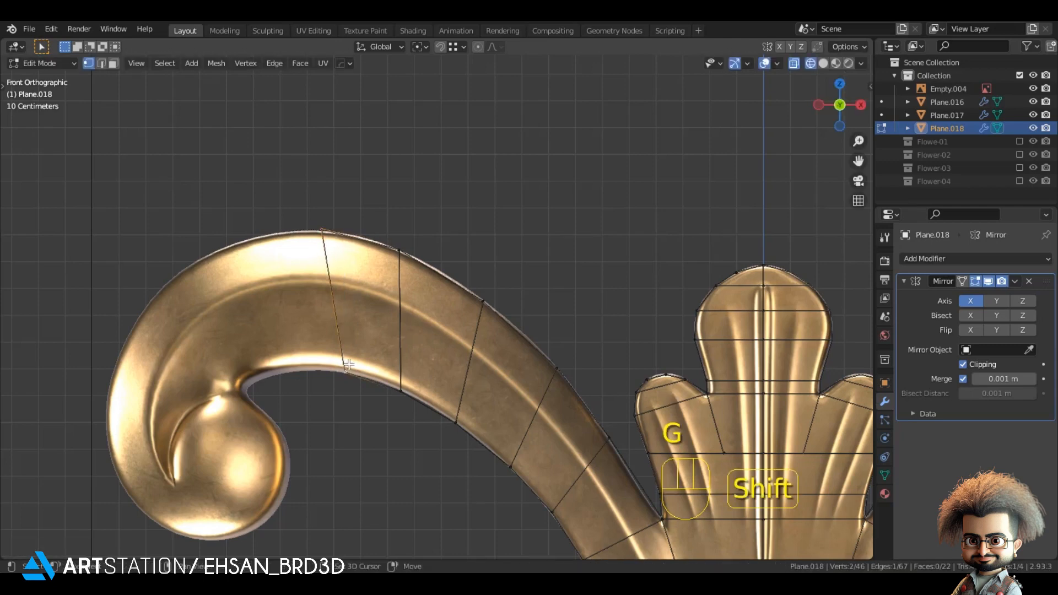
{"action": "middle_click_drag", "start_coordinate": [402, 357], "coordinate": [499, 351], "text": "shift"}
{"action": "key", "text": "e"}
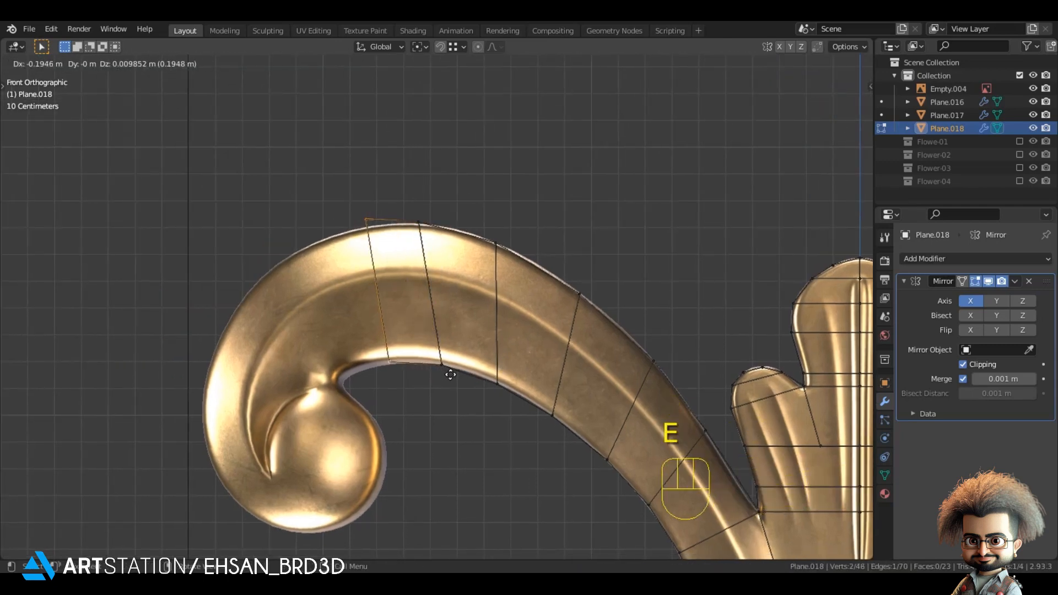
{"action": "left_click", "coordinate": [449, 374]}
{"action": "key", "text": "g"}
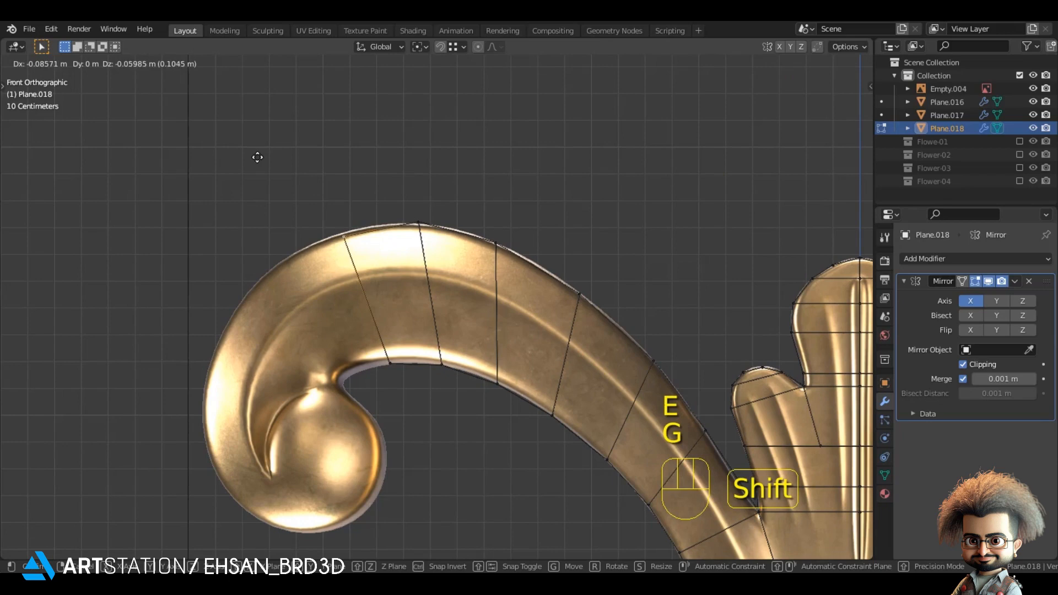
{"action": "left_click", "coordinate": [241, 144]}
- Extrude an arm segment to the notch above the ball and place its outer vertex near the outline
{"action": "middle_click_drag", "start_coordinate": [390, 380], "coordinate": [385, 335], "text": "shift"}
{"action": "key", "text": "e"}
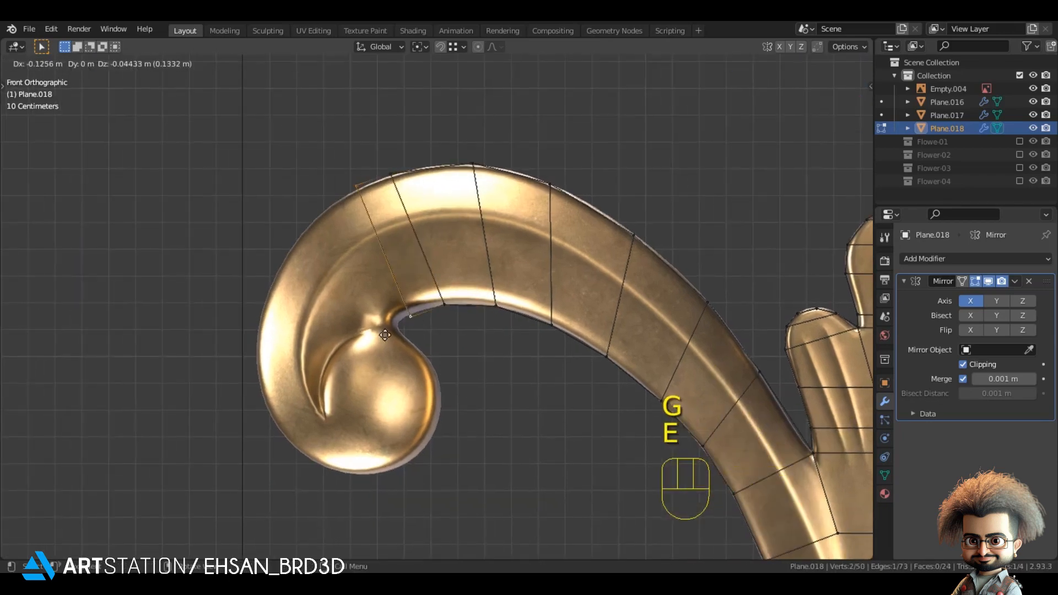
{"action": "left_click", "coordinate": [325, 220]}
{"action": "key", "text": "g"}
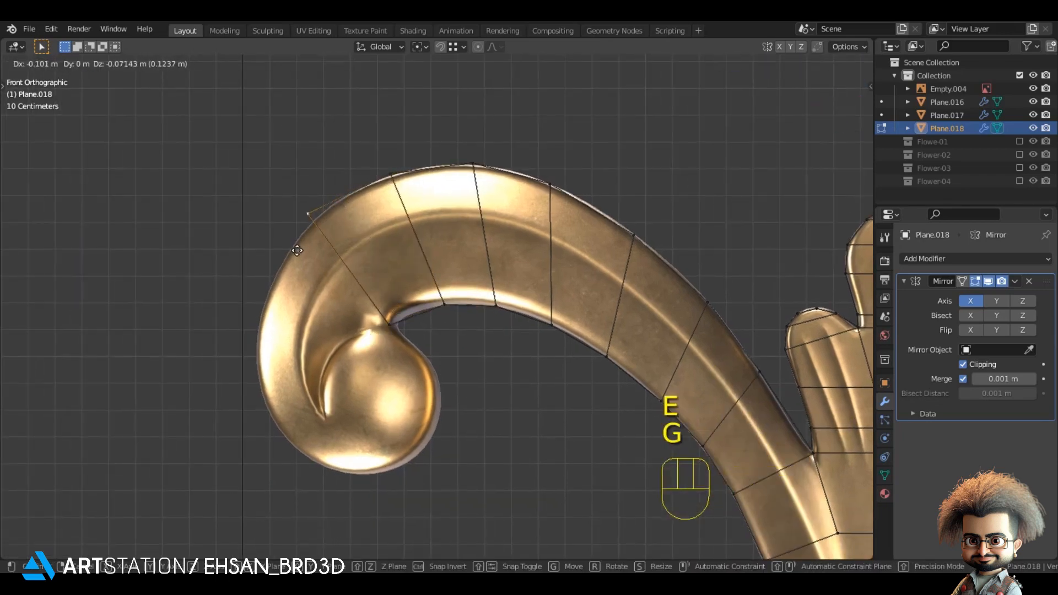
{"action": "left_click", "coordinate": [412, 364]}
- Extrude the next segment onto the ball's upper edge and move its outer vertex down along the curl's outline
{"action": "scroll", "coordinate": [413, 366], "scroll_direction": "up", "scroll_amount": 3}
{"action": "key", "text": "e"}
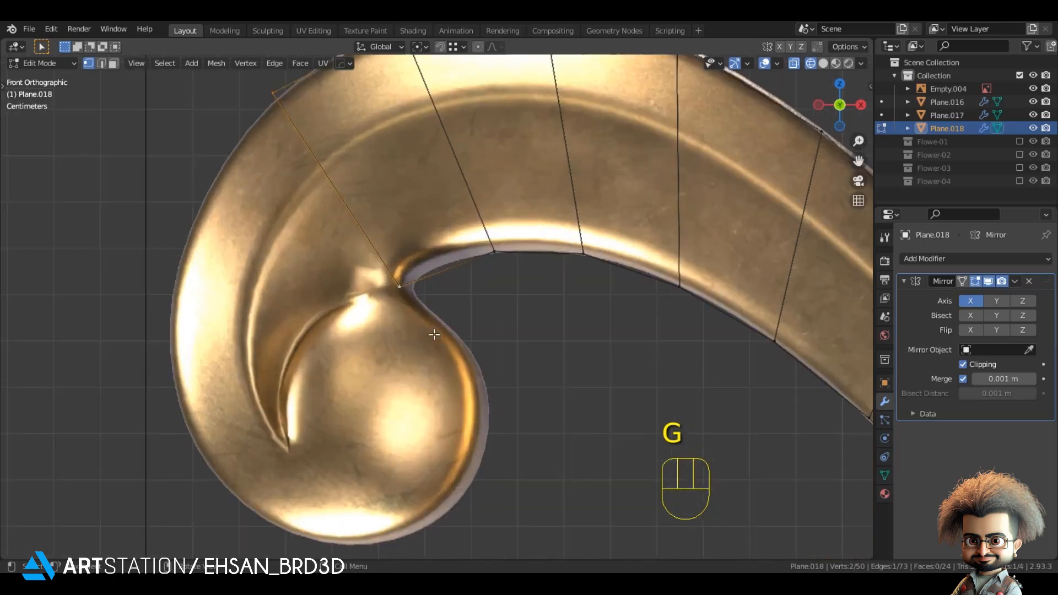
{"action": "left_click", "coordinate": [355, 352]}
{"action": "key", "text": "g"}
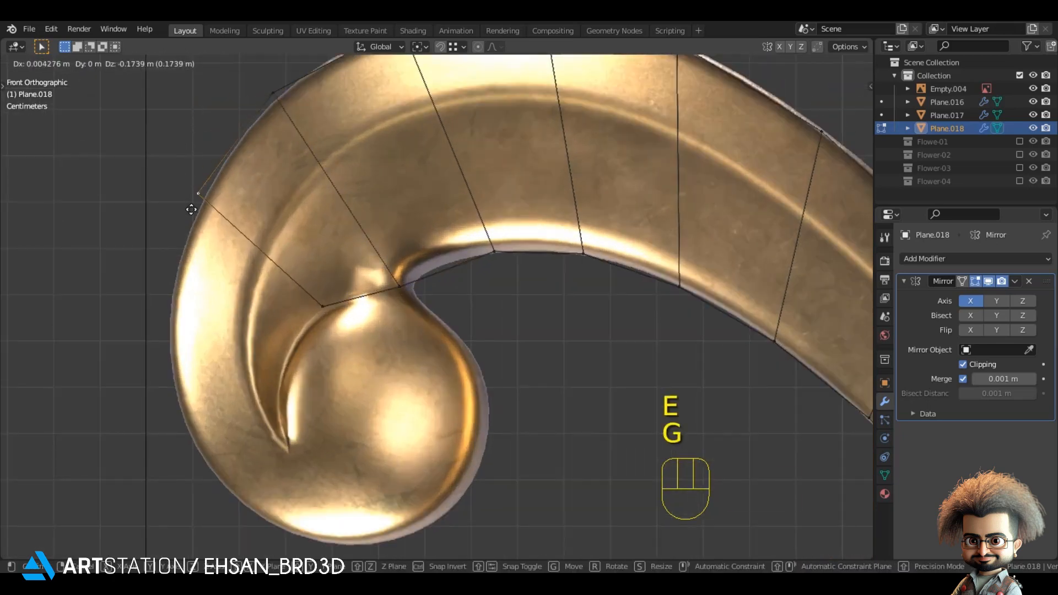
{"action": "left_click", "coordinate": [332, 327]}
- Extrude a segment down the curl beside the ball and adjust its outer and inner vertices to the outline and crease
{"action": "middle_click_drag", "start_coordinate": [332, 327], "coordinate": [371, 266], "text": "shift"}
{"action": "key", "text": "e"}
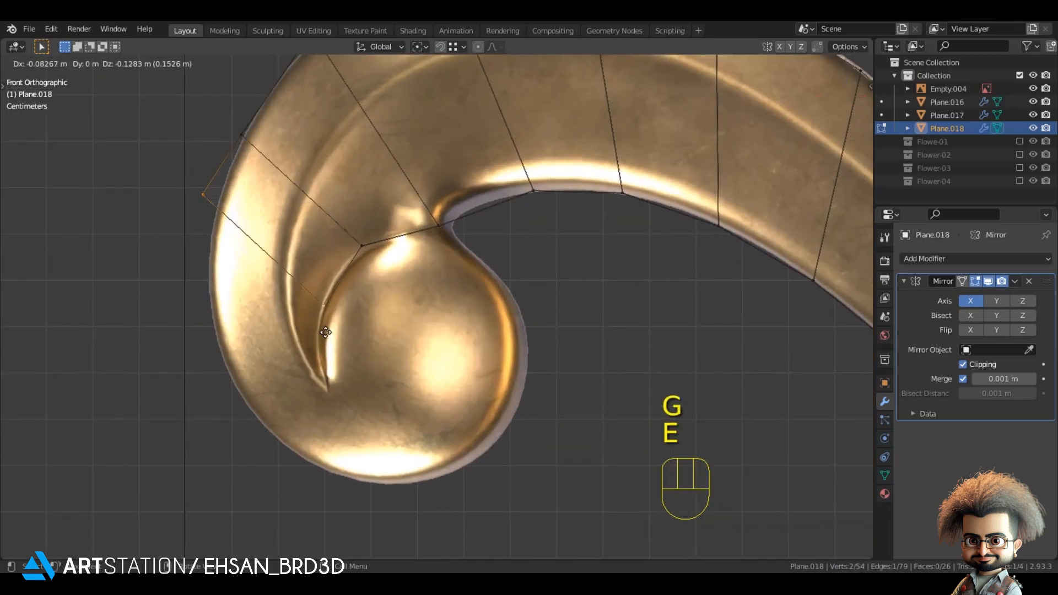
{"action": "left_click", "coordinate": [320, 338]}
{"action": "key", "text": "g"}
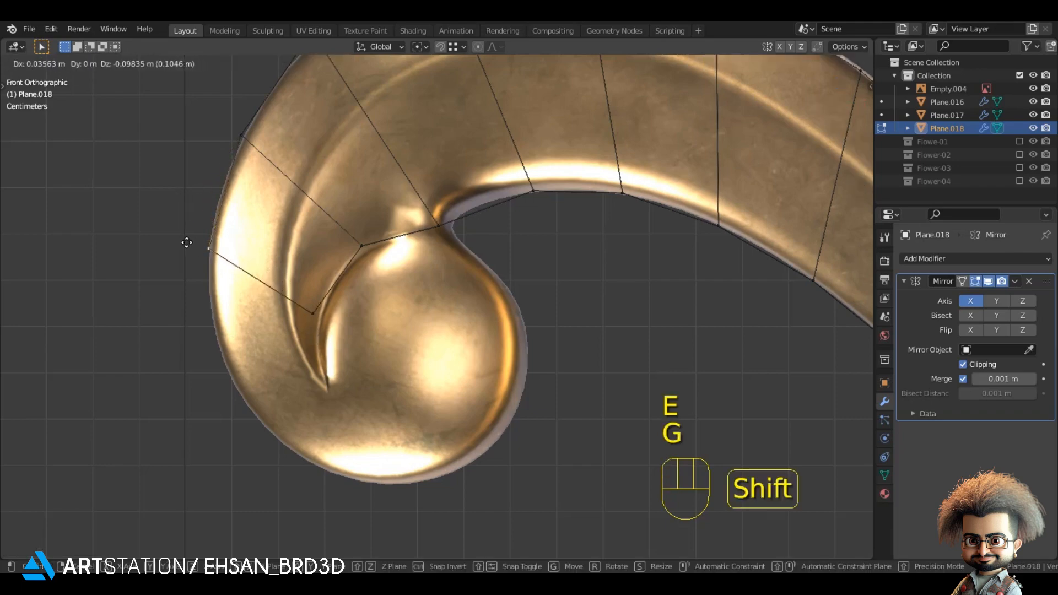
{"action": "left_click", "coordinate": [316, 307], "text": "shift"}
{"action": "key", "text": "g"}
{"action": "key", "text": "g"}
{"action": "left_click", "coordinate": [332, 283], "text": "shift"}
- Extrude the curl to the tip of the crease, add another segment, and move its inner vertex to the bottom outline
{"action": "middle_click_drag", "start_coordinate": [332, 283], "coordinate": [364, 228], "text": "shift"}
{"action": "key", "text": "e"}
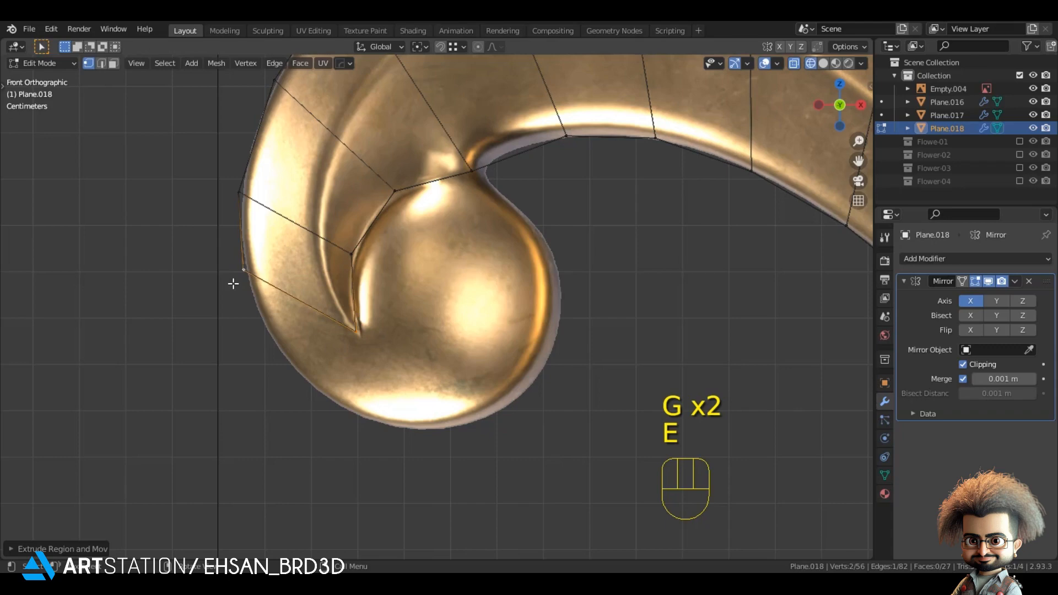
{"action": "key", "text": "g"}
{"action": "left_click", "coordinate": [251, 348]}
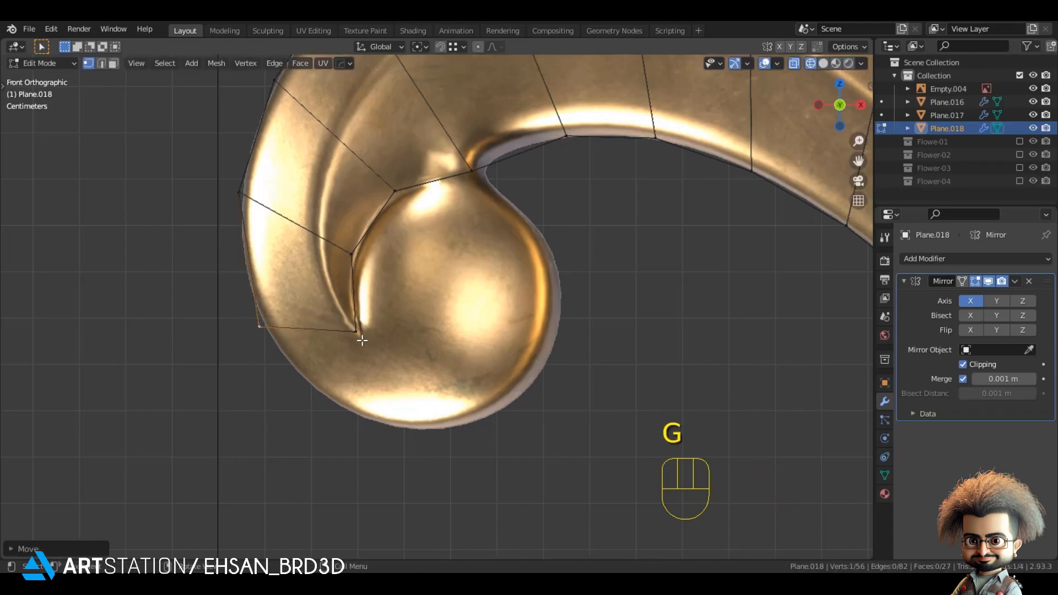
{"action": "key", "text": "e"}
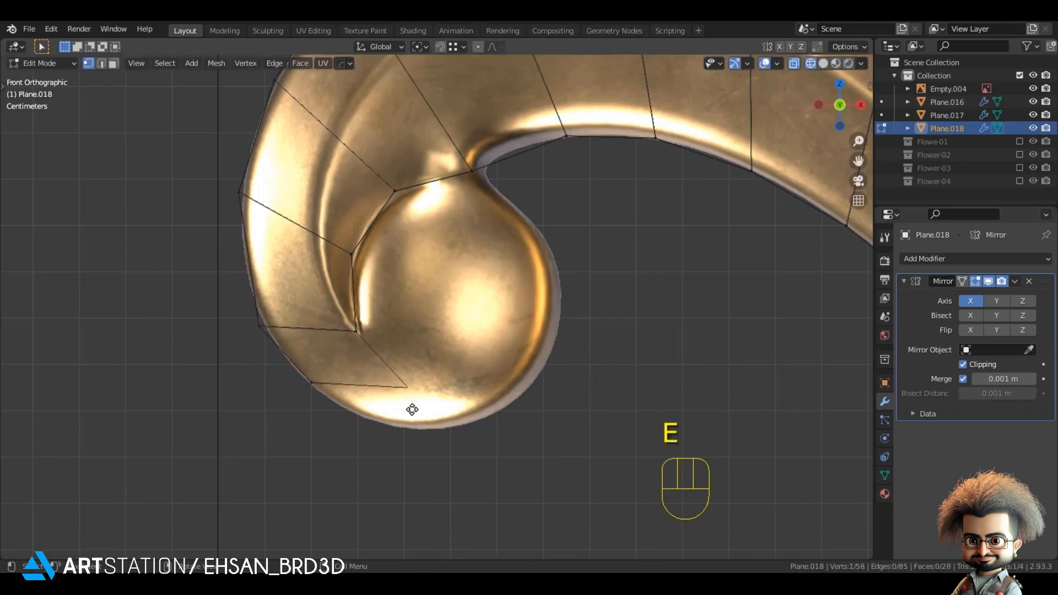
{"action": "key", "text": "g"}
{"action": "key", "text": "g"}
{"action": "left_click", "coordinate": [348, 333]}
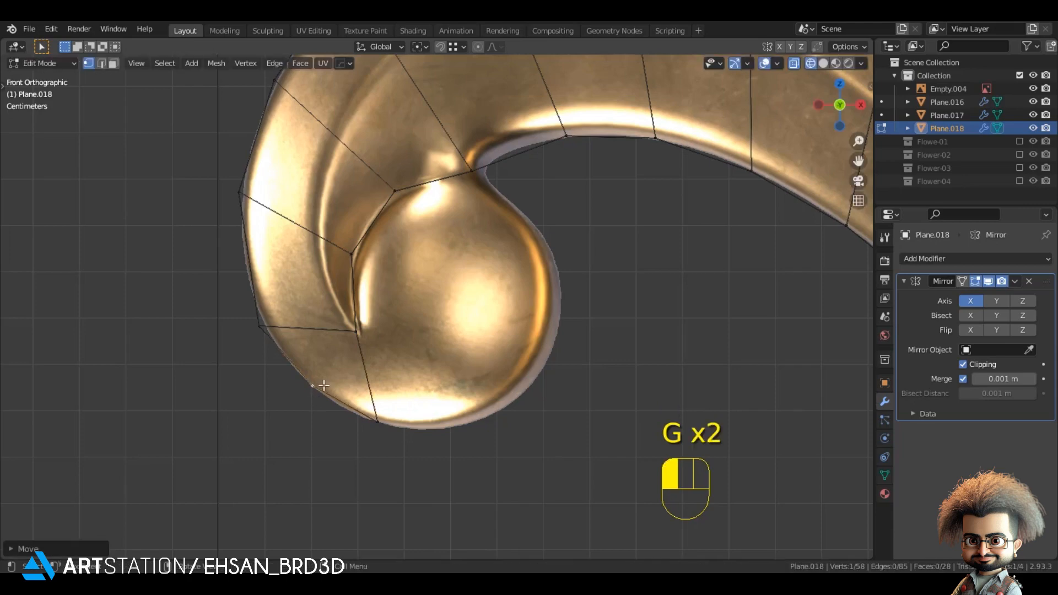
- Extrude two segments from the crease tip around the ball's lower edge and pull their inner vertices inward
{"action": "key", "text": "e"}
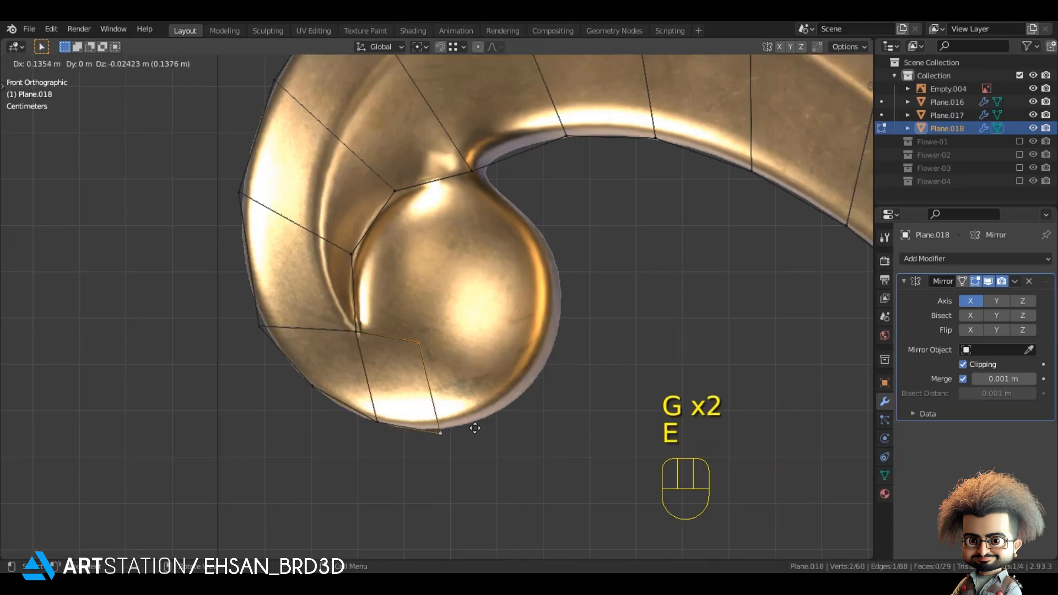
{"action": "left_click", "coordinate": [482, 423]}
{"action": "key", "text": "e"}
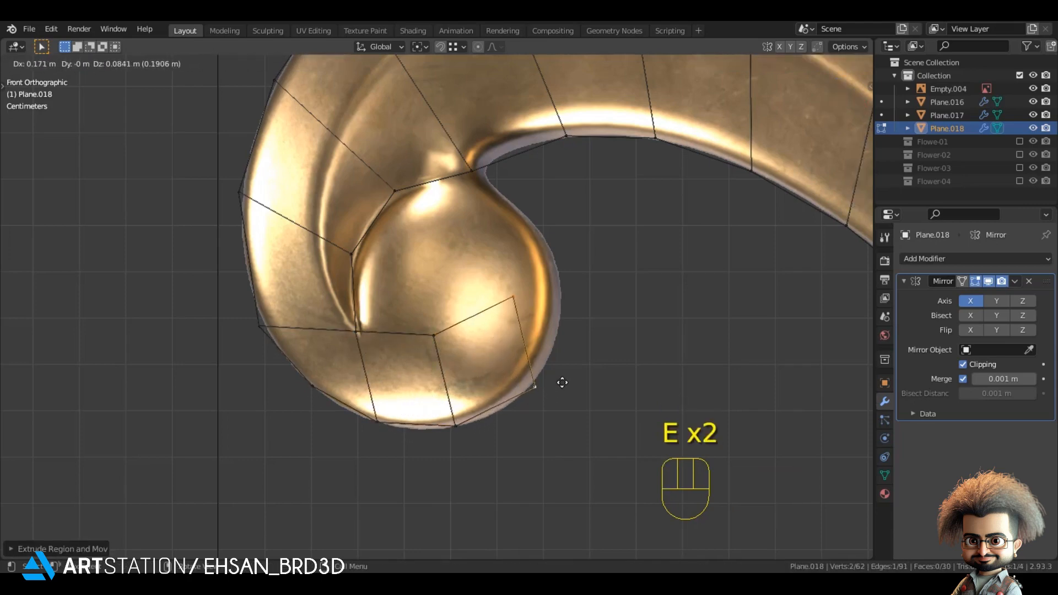
{"action": "left_click", "coordinate": [562, 382]}
{"action": "key", "text": "g"}
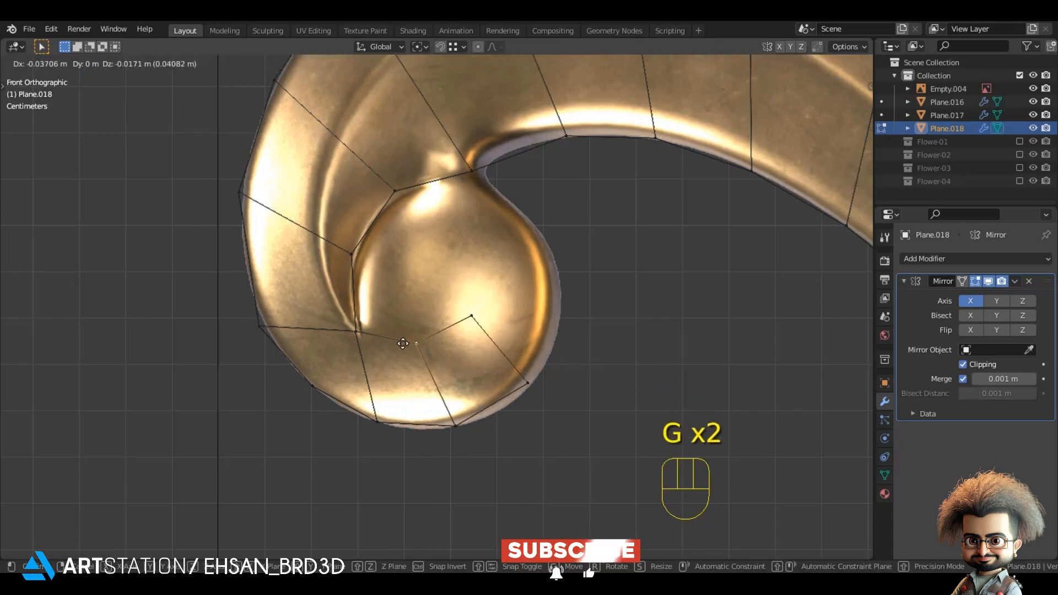
- Extrude a segment up the ball's outer side and move its inner vertex into the ball
{"action": "left_click", "coordinate": [537, 379], "text": "shift"}
{"action": "key", "text": "e"}
{"action": "left_click", "coordinate": [484, 219]}
{"action": "key", "text": "g"}
{"action": "left_click", "coordinate": [479, 271], "text": "shift"}
- Extrude the ball's last segment toward the notch and fill the face connecting it to the arm
{"action": "key", "text": "e"}
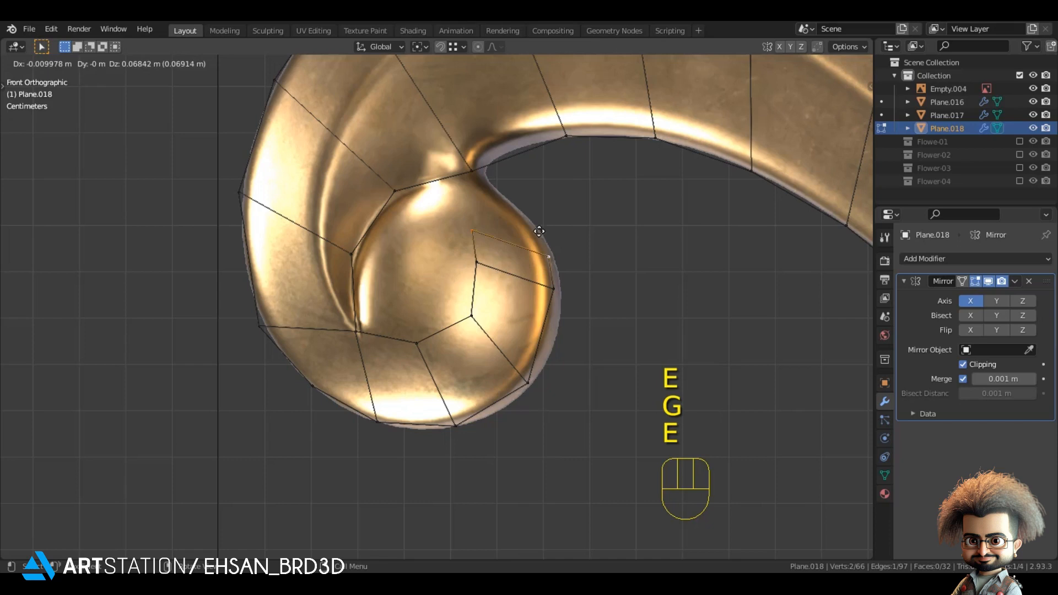
{"action": "left_click", "coordinate": [523, 211]}
{"action": "key", "text": "g"}
{"action": "left_click", "coordinate": [527, 210], "text": "shift"}
{"action": "left_click", "coordinate": [432, 184], "text": "shift"}
{"action": "key", "text": "f"}
- Move the four outer vertices around the ball onto its silhouette
{"action": "key", "text": "g"}
{"action": "left_click", "coordinate": [521, 202]}
{"action": "key", "text": "g"}
{"action": "left_click", "coordinate": [543, 234]}
{"action": "key", "text": "g"}
{"action": "left_click", "coordinate": [537, 358]}
{"action": "key", "text": "g"}
{"action": "left_click", "coordinate": [452, 438]}
- Select the edge loop around the opening inside the ball and fill it with a face
{"action": "left_click", "coordinate": [421, 319]}
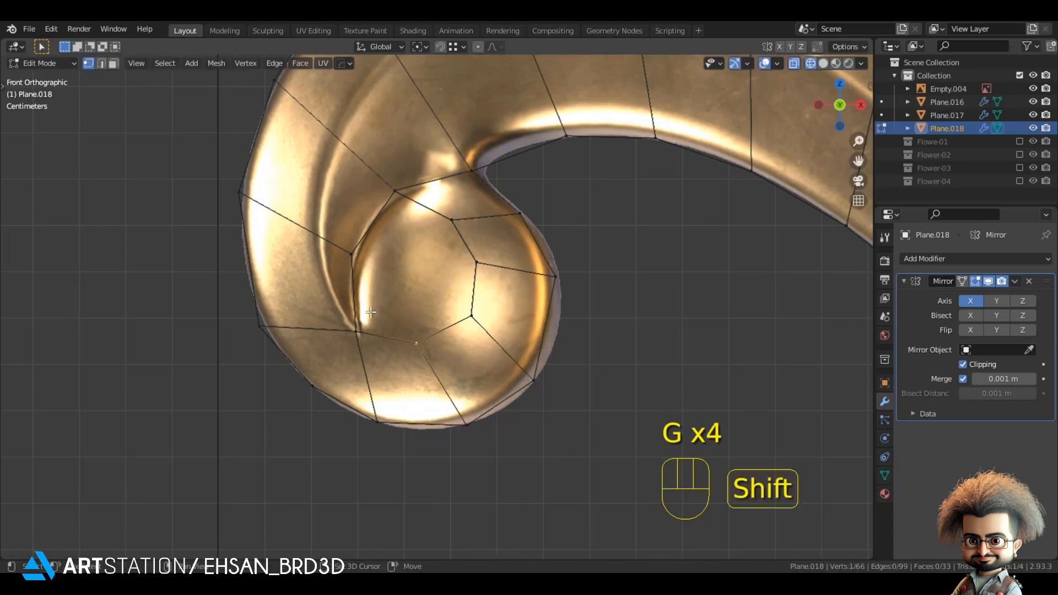
{"action": "key", "text": "2"}
{"action": "double_click", "coordinate": [428, 212], "text": "shift"}
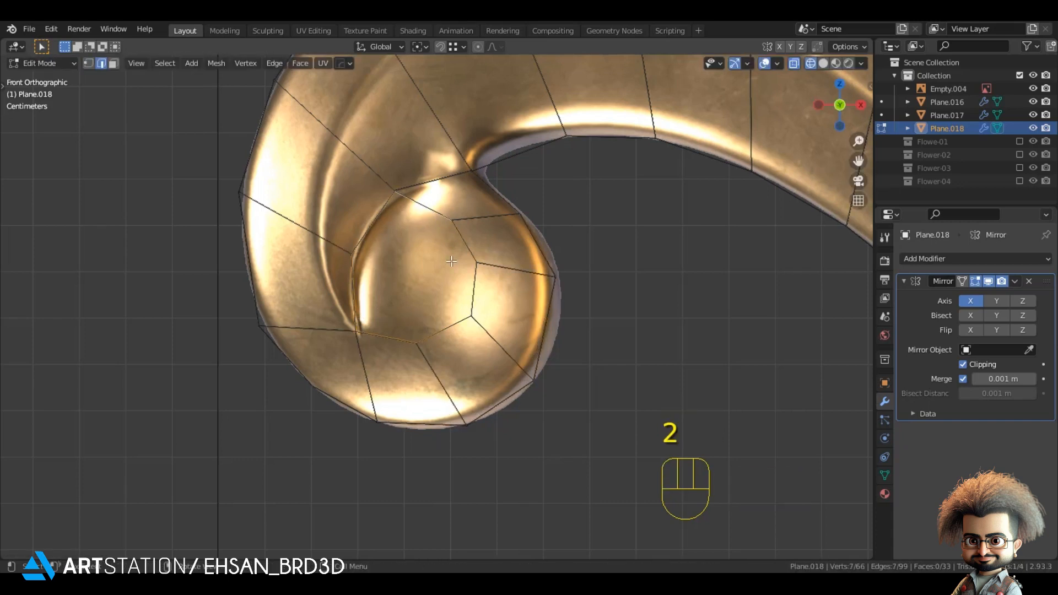
{"action": "key", "text": "f"}
- Connect the middle crease vertex to the opposite inner vertex with an edge across the ball's filled face
{"action": "key", "text": "1"}
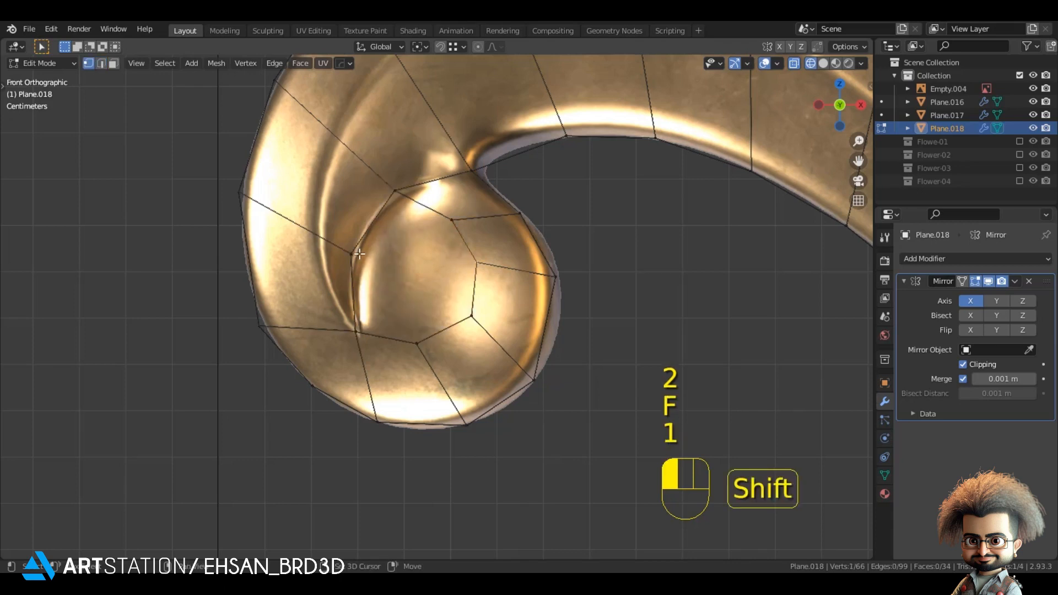
{"action": "key", "text": "h"}
{"action": "key", "text": "ctrl+z"}
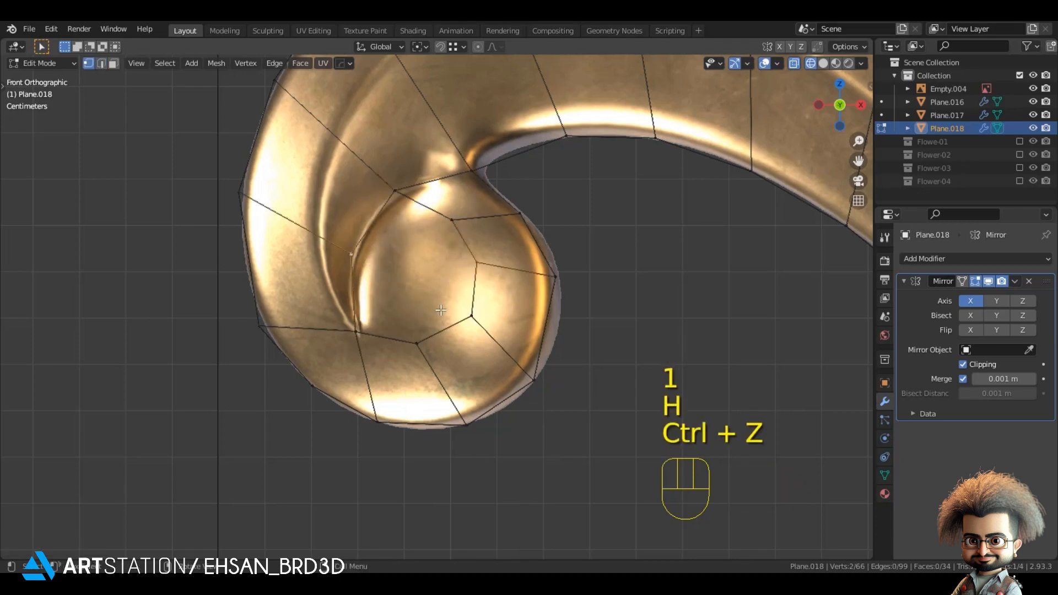
{"action": "key", "text": "j"}
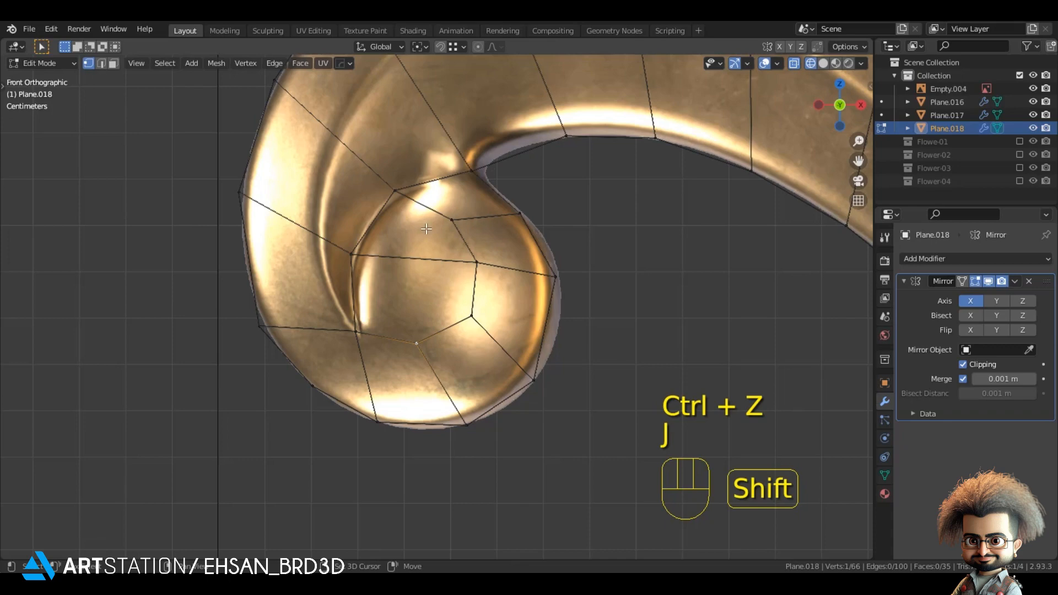
- Try repositioning the ball's inner vertices and merging one into the middle crease vertex
{"action": "key", "text": "g"}
{"action": "key", "text": "g"}
{"action": "left_click", "coordinate": [443, 312]}
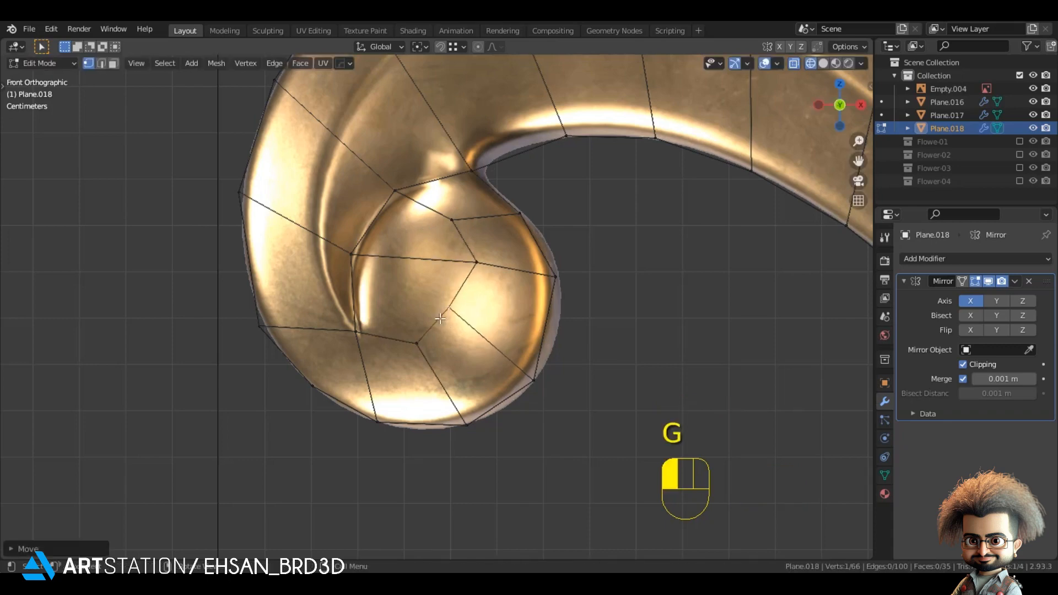
{"action": "left_click", "coordinate": [372, 273], "text": "shift"}
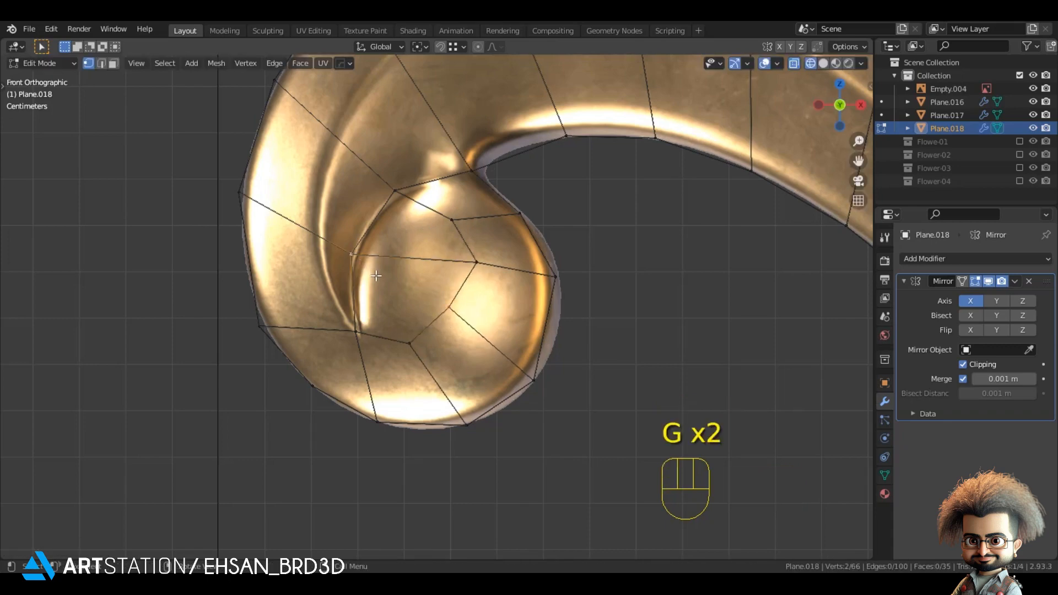
{"action": "key", "text": "m"}
{"action": "left_click", "coordinate": [375, 276]}
{"action": "left_click", "coordinate": [468, 261]}
{"action": "key", "text": "g"}
{"action": "left_click", "coordinate": [445, 252]}
- Try dissolving the short inner edges of the ball so its edges fan out from the crease vertex
{"action": "key", "text": "2"}
{"action": "left_click", "coordinate": [443, 235]}
{"action": "key", "text": "ctrl+x"}
{"action": "middle_click_drag", "start_coordinate": [405, 323], "coordinate": [403, 340], "text": "shift"}
{"action": "key", "text": "1"}
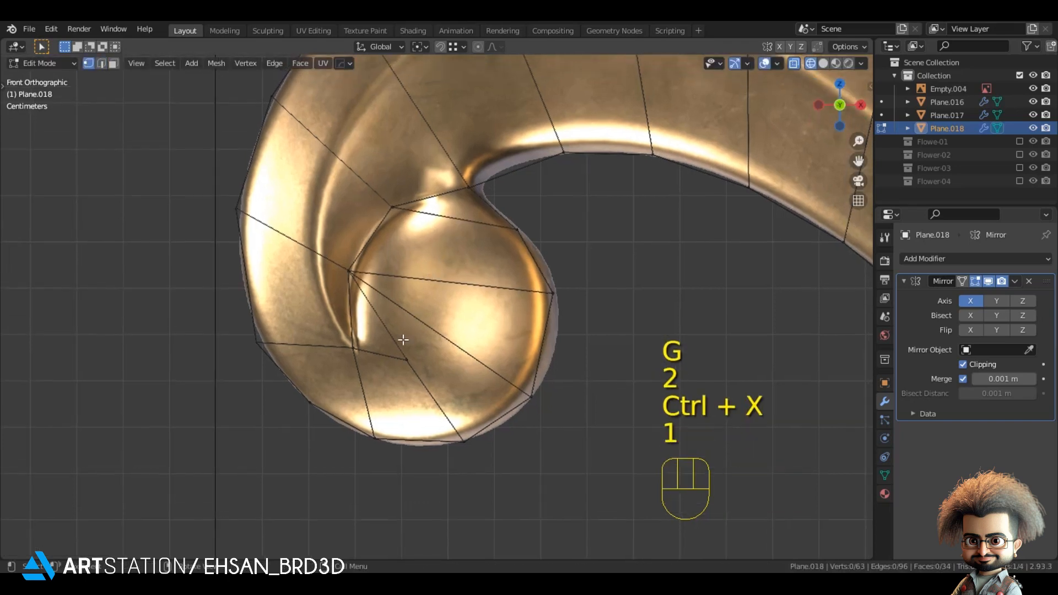
{"action": "key", "text": "2"}
{"action": "left_click", "coordinate": [386, 352]}
{"action": "key", "text": "ctrl+x"}
{"action": "key", "text": "1"}
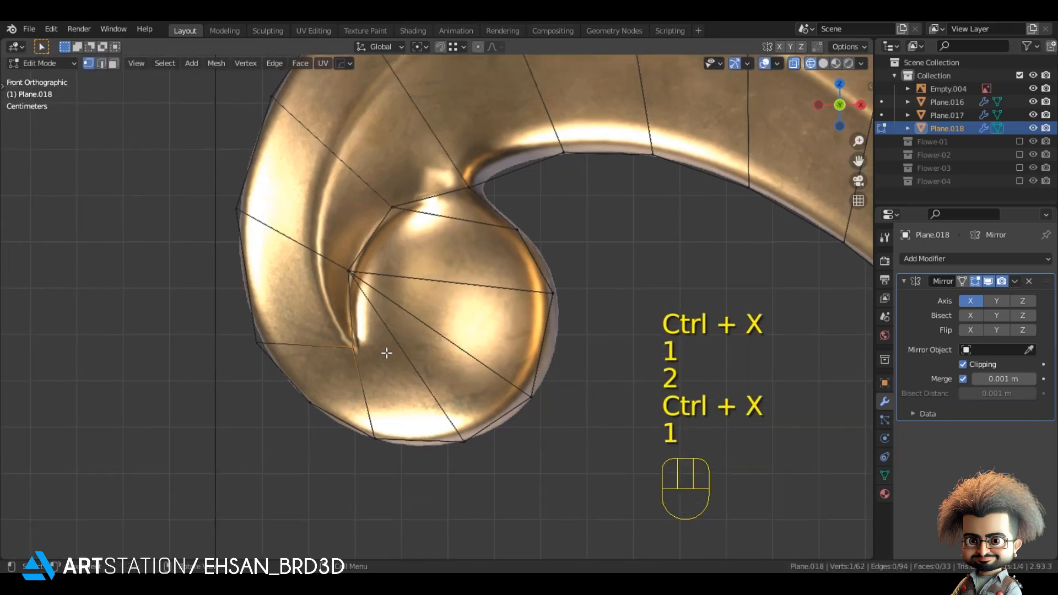
{"action": "key", "text": "alt+a"}
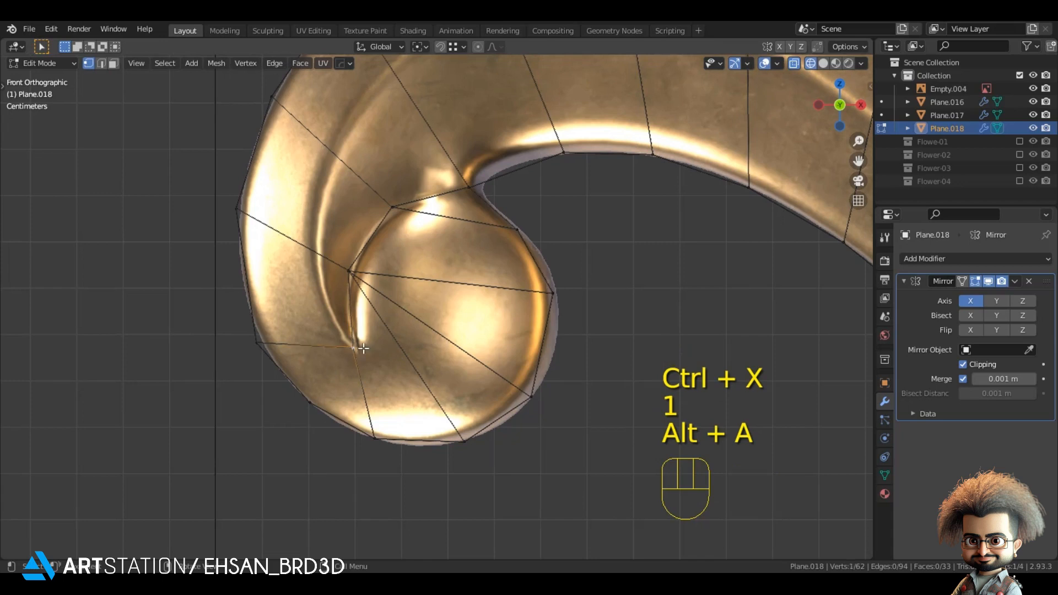
{"action": "key", "text": "k"}
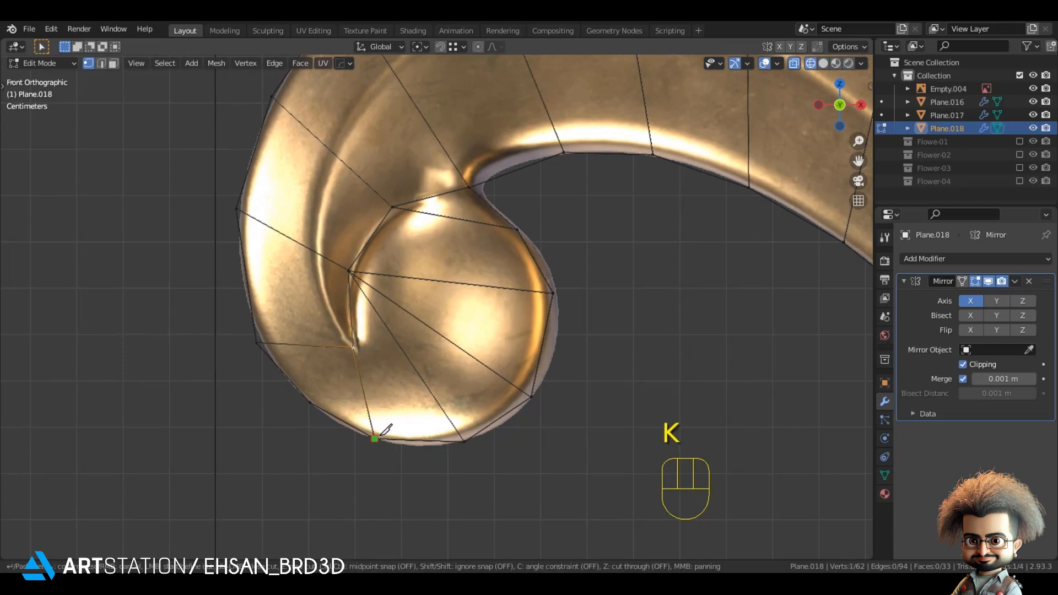
{"action": "right_click", "coordinate": [424, 311]}
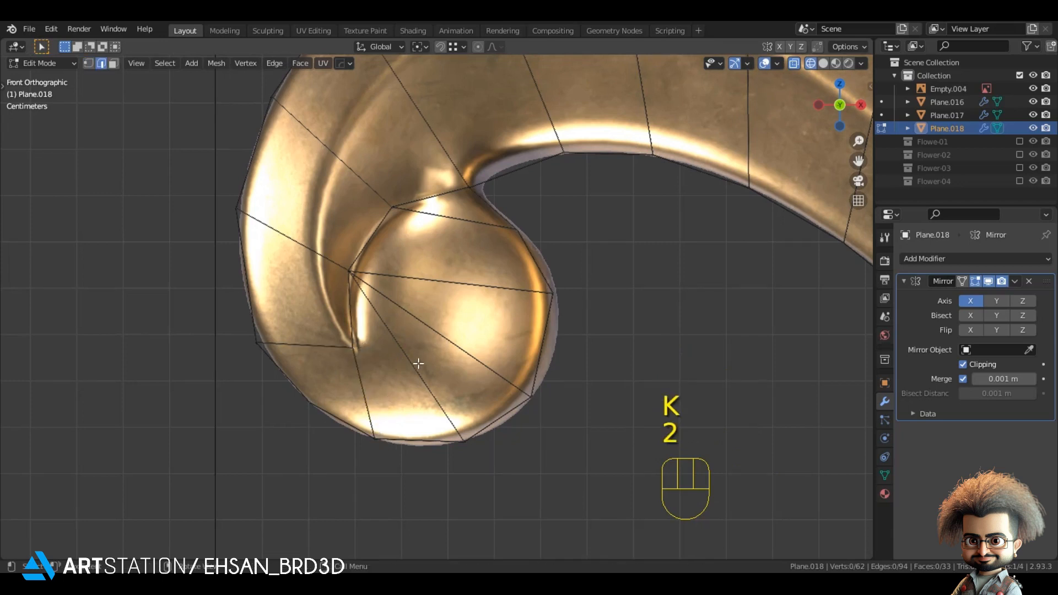
{"action": "key", "text": "ctrl+x"}
{"action": "key", "text": "ctrl+z"}
- Undo the dissolved edges, merges and vertex moves inside the ball, back to the connecting edge across its face
{"action": "key", "text": "z"}
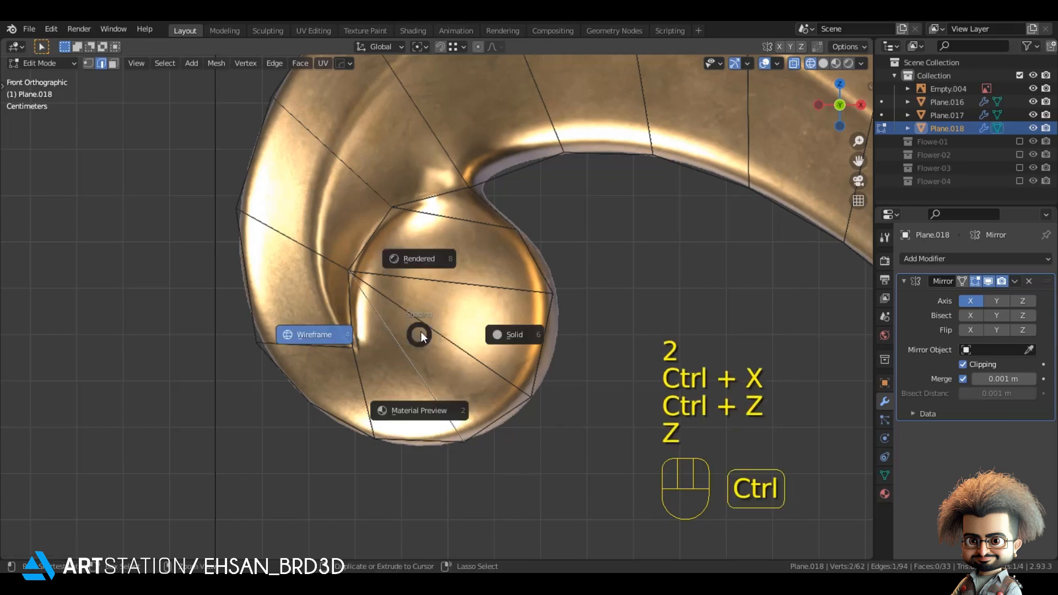
{"action": "key", "text": "ctrl+z"}
{"action": "key", "text": "ctrl+z"}
{"action": "key", "text": "ctrl+z"}
{"action": "key", "text": "ctrl+z"}
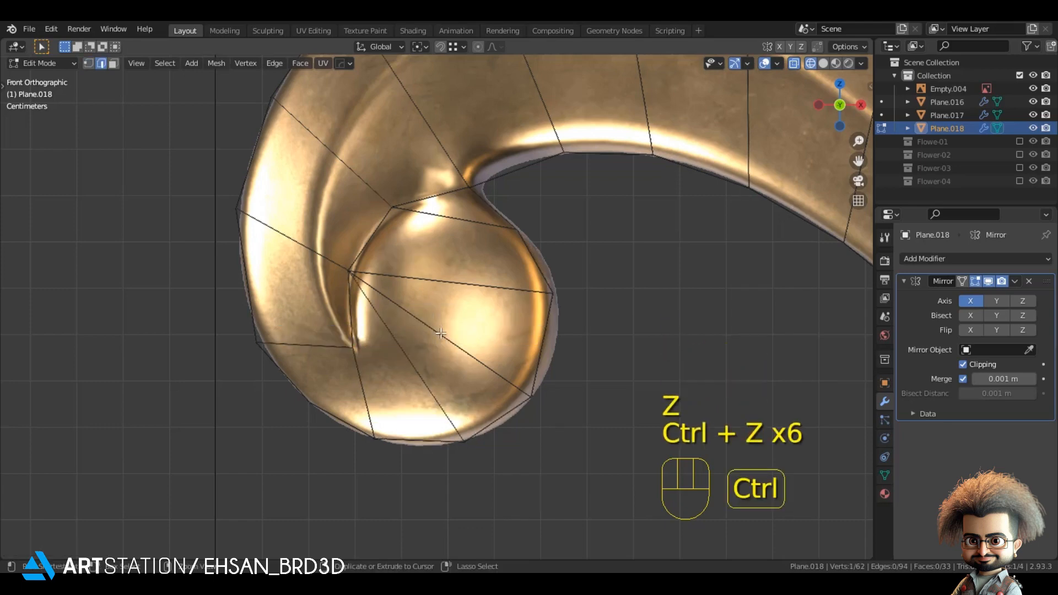
{"action": "key", "text": "ctrl+z"}
{"action": "key", "text": "ctrl+z"}
{"action": "key", "text": "ctrl+z"}
{"action": "key", "text": "ctrl+z"}
{"action": "key", "text": "ctrl+z"}
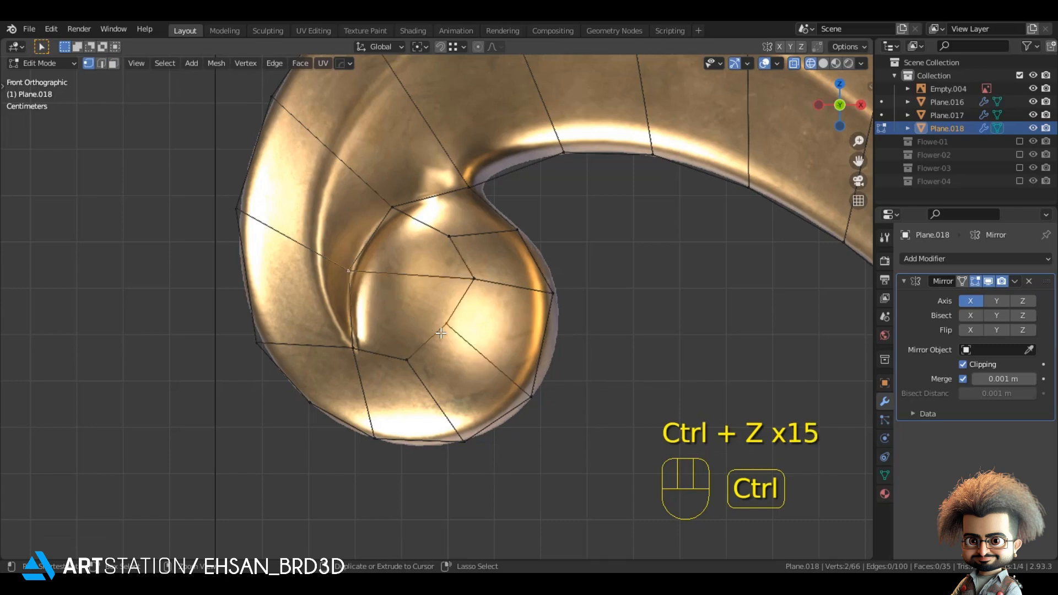
{"action": "key", "text": "ctrl+z"}
{"action": "key", "text": "ctrl+z"}
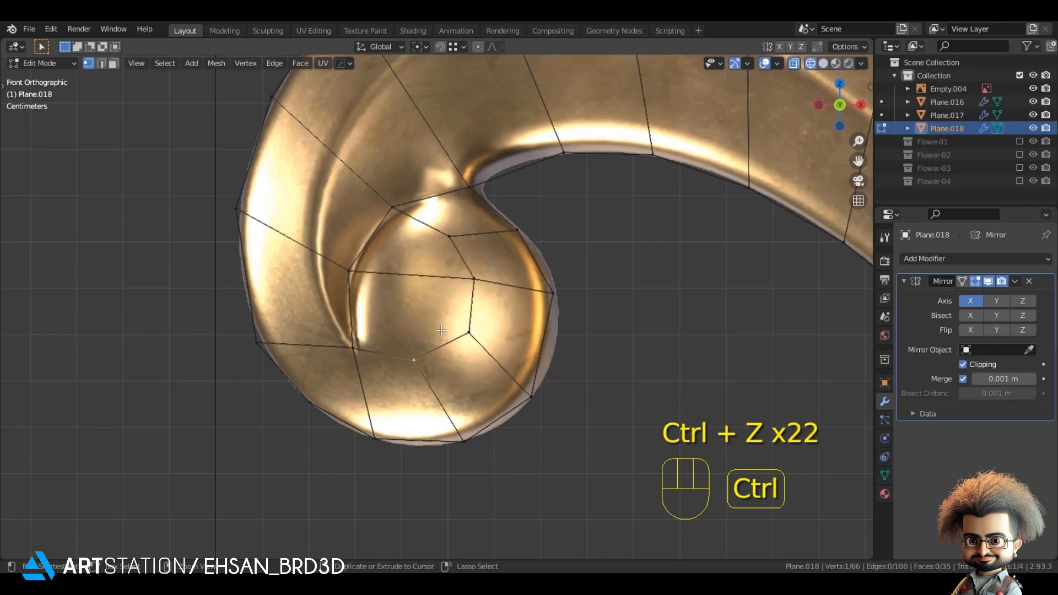
{"action": "key", "text": "ctrl+z"}
- Reposition the three inner vertices on the ball's outer side to even out the faces around it
{"action": "key", "text": "2"}
{"action": "scroll", "coordinate": [435, 306], "scroll_direction": "up", "scroll_amount": 1}
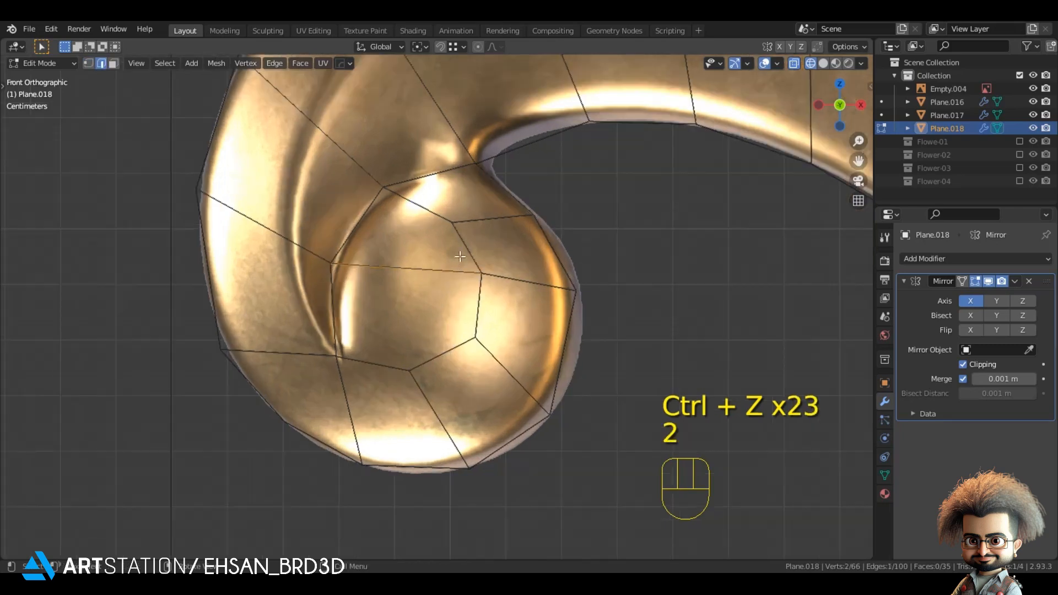
{"action": "key", "text": "1"}
{"action": "left_click", "coordinate": [456, 228]}
{"action": "key", "text": "g"}
{"action": "left_click", "coordinate": [453, 233]}
{"action": "left_click", "coordinate": [481, 275]}
{"action": "key", "text": "g"}
{"action": "left_click", "coordinate": [464, 280]}
{"action": "left_click", "coordinate": [455, 335]}
{"action": "key", "text": "g"}
{"action": "left_click", "coordinate": [455, 347]}
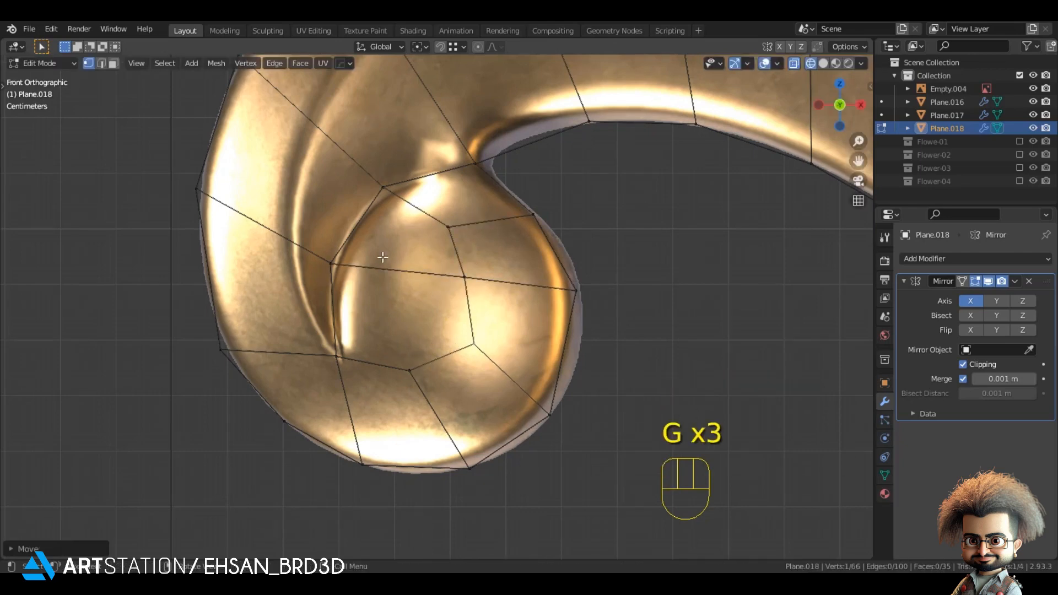
- Move the ball's inner vertices away from its outer edge toward the middle of its face
{"action": "left_click", "coordinate": [444, 233]}
{"action": "key", "text": "g"}
{"action": "key", "text": "g"}
{"action": "key", "text": "g"}
{"action": "left_click", "coordinate": [458, 256]}
{"action": "left_click", "coordinate": [445, 326]}
{"action": "key", "text": "g"}
{"action": "left_click", "coordinate": [415, 304]}
{"action": "left_click", "coordinate": [425, 361]}
{"action": "key", "text": "g"}
{"action": "left_click", "coordinate": [435, 379]}
- Adjust the ball's two lower inner vertices and connect the upper of them to the lower crease vertex with a new edge
{"action": "left_click", "coordinate": [452, 327]}
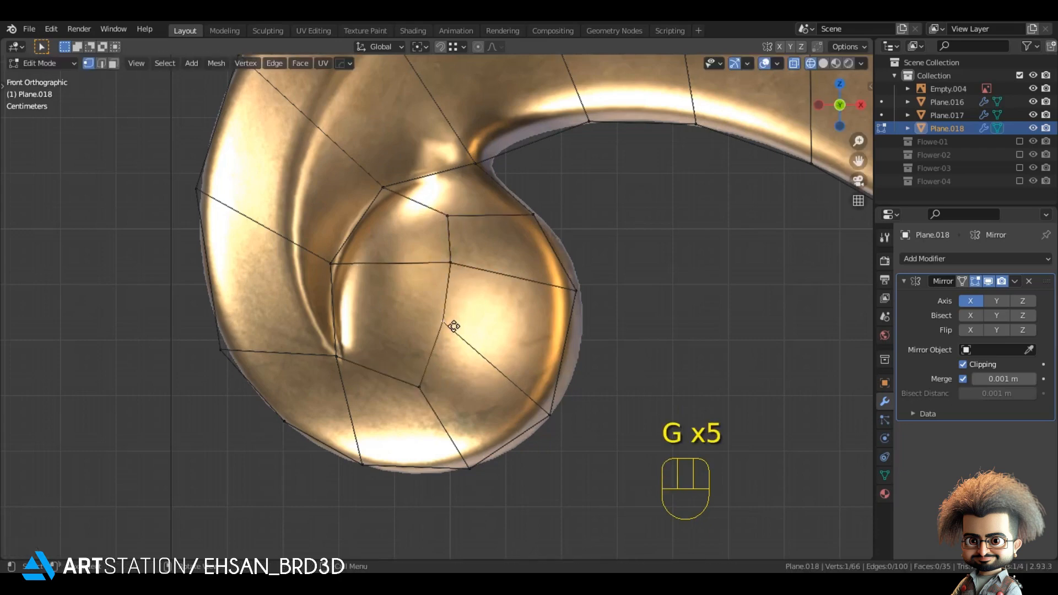
{"action": "key", "text": "g"}
{"action": "left_click", "coordinate": [457, 324]}
{"action": "left_click", "coordinate": [429, 379]}
{"action": "key", "text": "g"}
{"action": "left_click", "coordinate": [431, 391]}
{"action": "left_click", "coordinate": [444, 331]}
{"action": "left_click", "coordinate": [338, 353], "text": "shift"}
{"action": "key", "text": "j"}
- Fine-tune the column of inner vertices down the ball's face so its faces are evenly sized
{"action": "scroll", "coordinate": [515, 323], "scroll_direction": "down", "scroll_amount": 5}
{"action": "middle_click_drag", "start_coordinate": [515, 324], "coordinate": [477, 341], "text": "shift"}
{"action": "scroll", "coordinate": [465, 331], "scroll_direction": "up", "scroll_amount": 2}
{"action": "left_click", "coordinate": [435, 283]}
{"action": "key", "text": "g"}
{"action": "left_click", "coordinate": [436, 277]}
{"action": "left_click", "coordinate": [437, 309]}
{"action": "key", "text": "g"}
{"action": "left_click", "coordinate": [441, 311]}
{"action": "left_click", "coordinate": [437, 332]}
{"action": "key", "text": "g"}
{"action": "left_click", "coordinate": [440, 341]}
{"action": "left_click", "coordinate": [426, 379]}
{"action": "key", "text": "g"}
{"action": "left_click", "coordinate": [424, 385]}
- Nudge the ball's upper inner vertices and its crease vertices onto the rounded outline in the reference
{"action": "left_click", "coordinate": [450, 268]}
{"action": "key", "text": "g"}
{"action": "left_click", "coordinate": [460, 271]}
{"action": "left_click", "coordinate": [459, 252]}
{"action": "key", "text": "g"}
{"action": "left_click", "coordinate": [458, 250]}
{"action": "key", "text": "g"}
{"action": "left_click", "coordinate": [432, 270]}
{"action": "left_click", "coordinate": [406, 263]}
{"action": "key", "text": "g"}
{"action": "left_click", "coordinate": [404, 262]}
{"action": "left_click", "coordinate": [380, 302]}
{"action": "key", "text": "g"}
{"action": "left_click", "coordinate": [378, 301]}
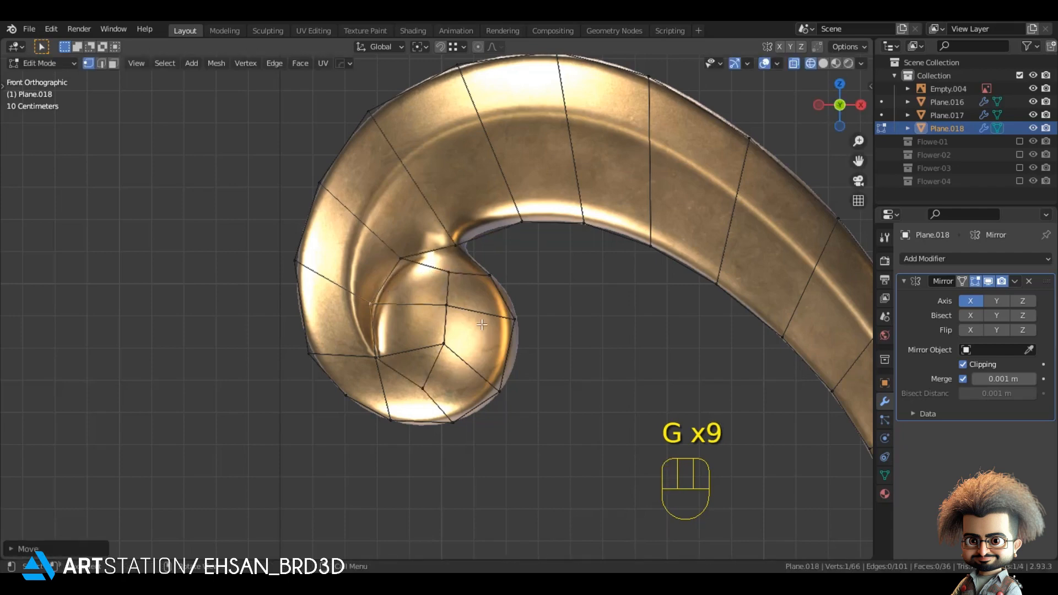
- Add a level 2 Subdivision modifier to the mesh and inspect the smoothed ornament in solid shading
{"action": "scroll", "coordinate": [482, 324], "scroll_direction": "down", "scroll_amount": 3}
{"action": "key", "text": "Tab"}
{"action": "key", "text": "z"}
{"action": "key", "text": "ctrl+2"}
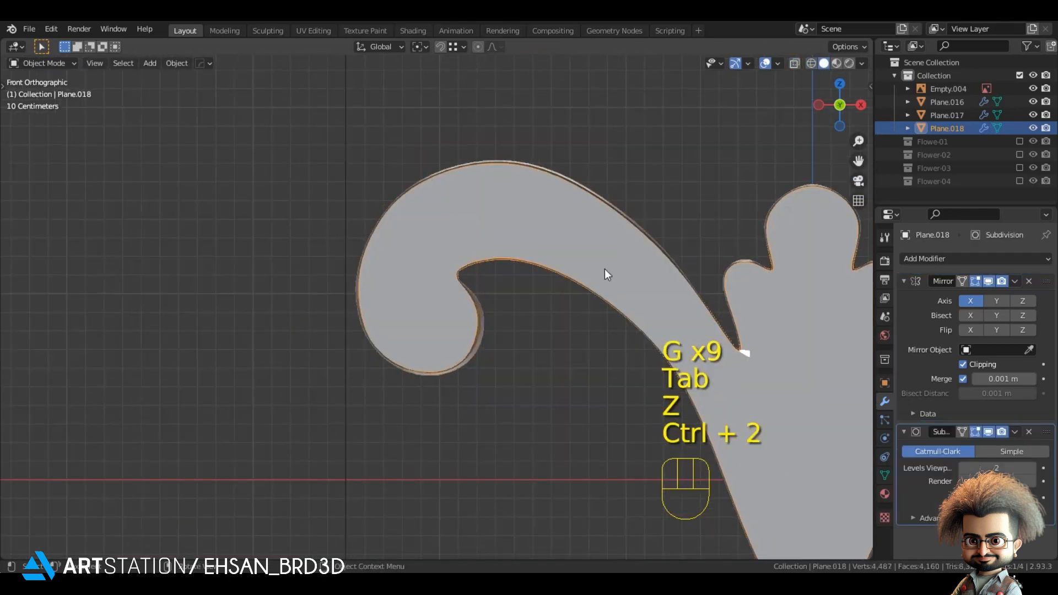
{"action": "key", "text": "Tab"}
{"action": "scroll", "coordinate": [405, 264], "scroll_direction": "down", "scroll_amount": 4}
{"action": "key", "text": "z"}
{"action": "key", "text": "z"}
{"action": "scroll", "coordinate": [381, 245], "scroll_direction": "up", "scroll_amount": 3}
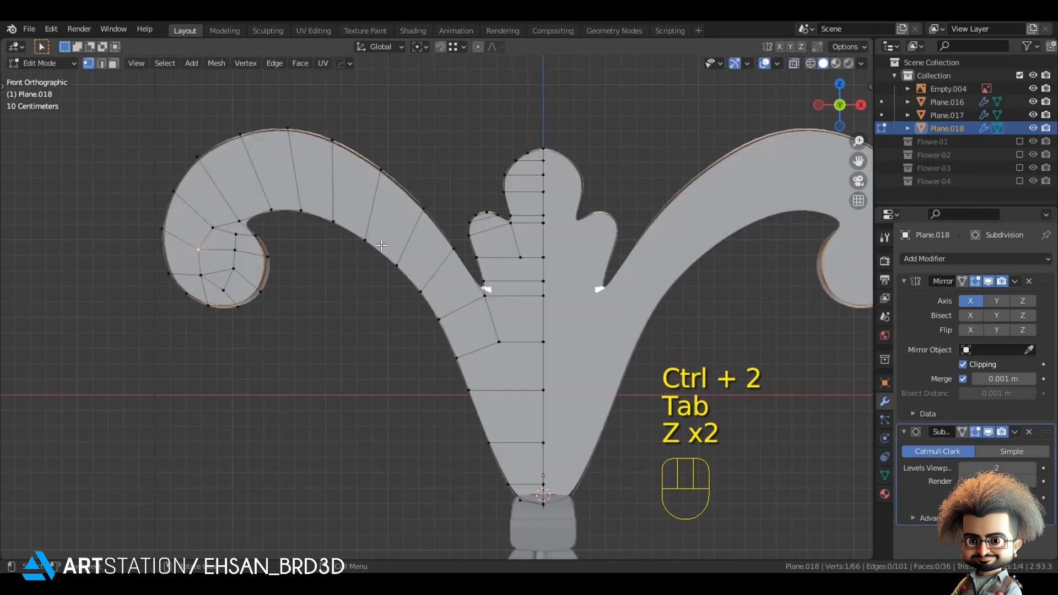
- Knife-cut an edge line from the ball's crease along the arm's ridge into the stem, ending at the fork's inner vertex
{"action": "key", "text": "Tab"}
{"action": "scroll", "coordinate": [342, 246], "scroll_direction": "up", "scroll_amount": 2}
{"action": "key", "text": "z"}
{"action": "middle_click_drag", "start_coordinate": [124, 231], "coordinate": [394, 301], "text": "shift"}
{"action": "key", "text": "Tab"}
{"action": "scroll", "coordinate": [386, 295], "scroll_direction": "up", "scroll_amount": 2}
{"action": "middle_click_drag", "start_coordinate": [316, 262], "coordinate": [335, 294], "text": "shift"}
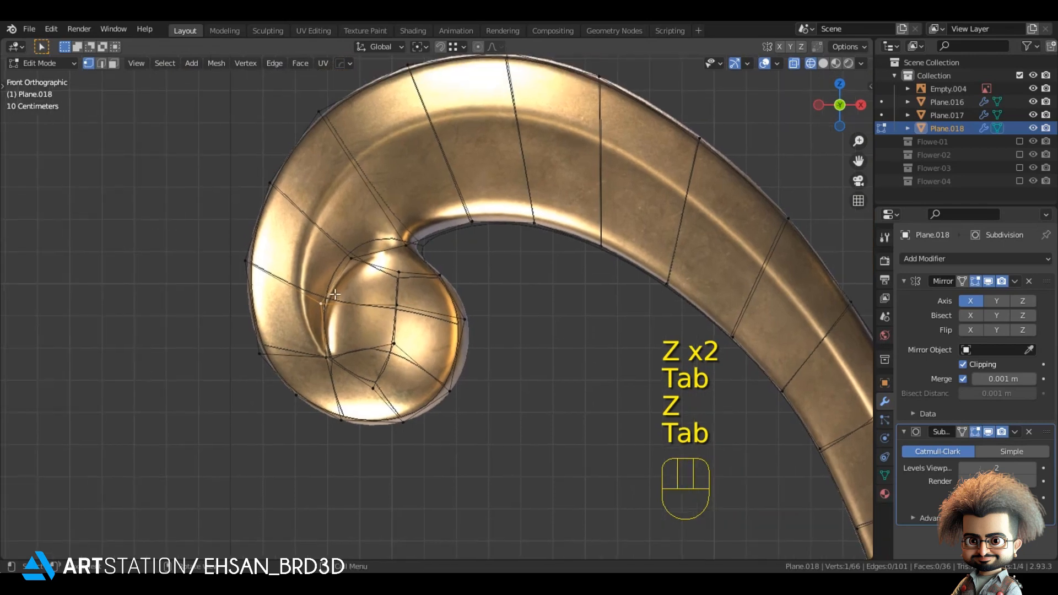
{"action": "key", "text": "alt+a"}
{"action": "key", "text": "k"}
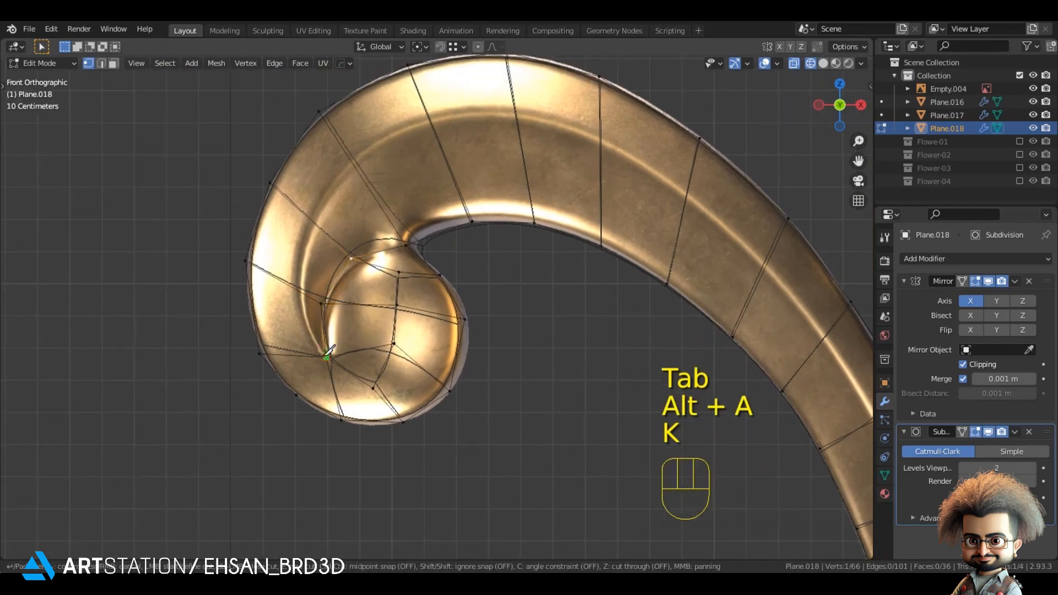
{"action": "left_click", "coordinate": [295, 289]}
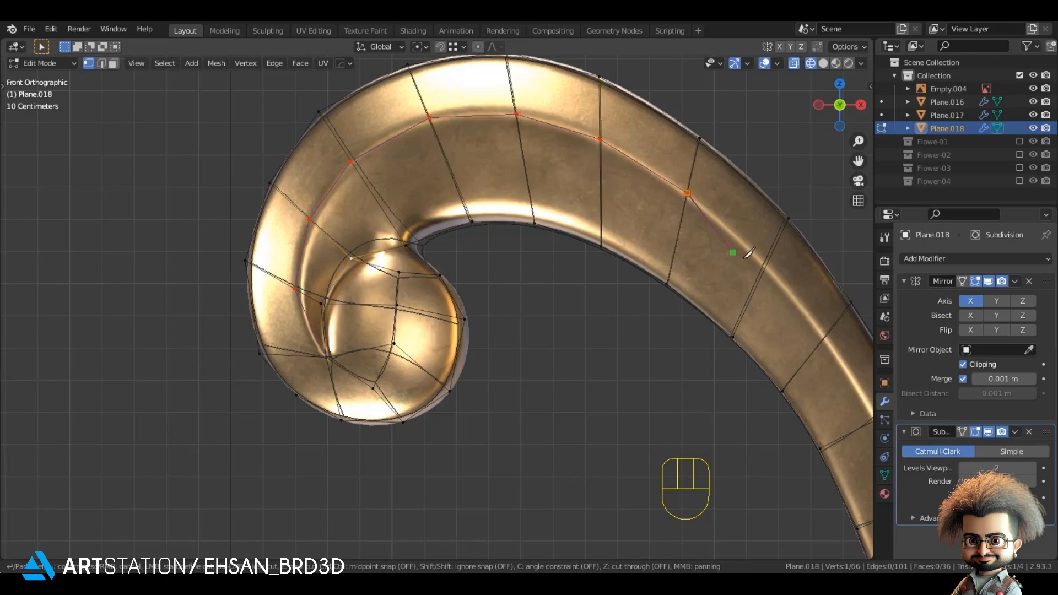
{"action": "middle_click_drag", "start_coordinate": [826, 329], "coordinate": [445, 214], "text": "shift"}
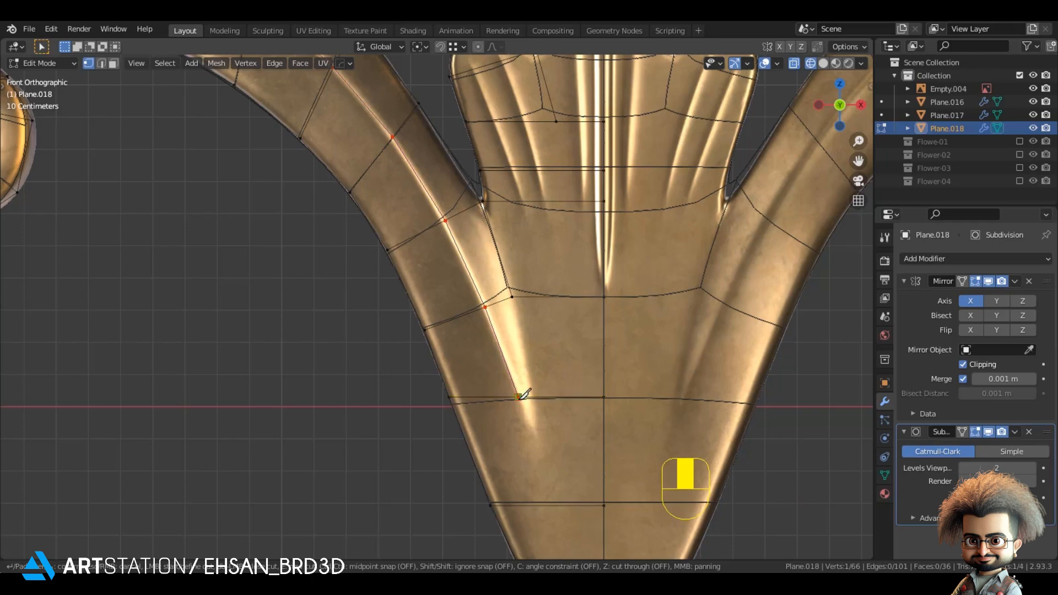
{"action": "left_click", "coordinate": [512, 297]}
{"action": "key", "text": "Return"}
- Move the ridge cut's lowest vertex down to the ridge tip and connect it to the stem's outline vertex below
{"action": "left_click", "coordinate": [523, 403]}
{"action": "key", "text": "g"}
{"action": "left_click", "coordinate": [559, 456]}
{"action": "middle_click_drag", "start_coordinate": [547, 435], "coordinate": [498, 300], "text": "shift"}
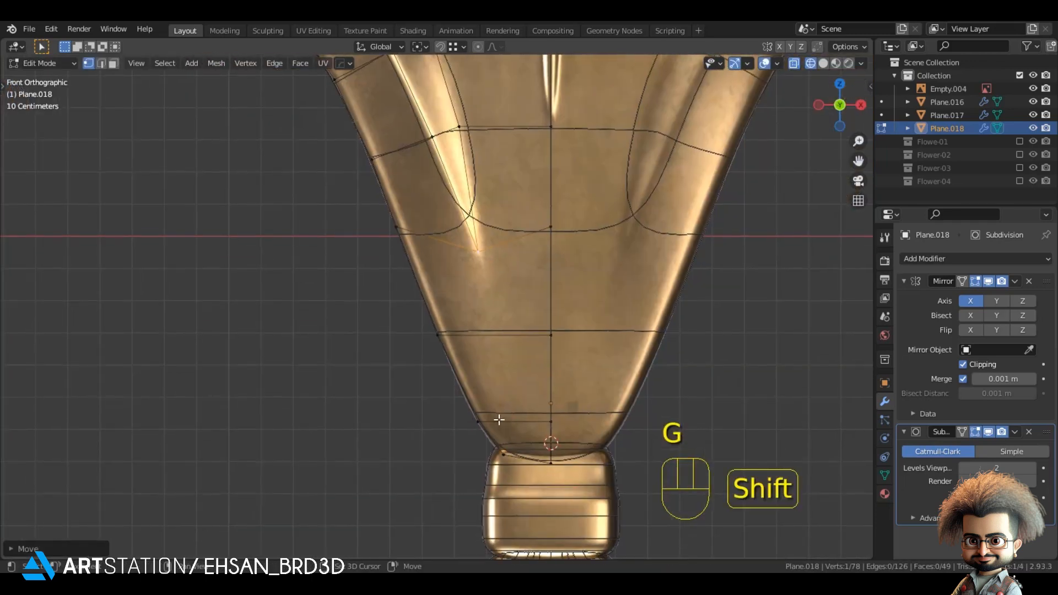
{"action": "left_click", "coordinate": [439, 337], "text": "shift"}
{"action": "key", "text": "j"}
- Knife-cut two edge lines along the side lobe's grooves, from the leaf base up to the lobe's upper cross edge
{"action": "scroll", "coordinate": [380, 321], "scroll_direction": "down", "scroll_amount": 3}
{"action": "middle_click_drag", "start_coordinate": [347, 264], "coordinate": [386, 382], "text": "shift"}
{"action": "key", "text": "alt+a"}
{"action": "scroll", "coordinate": [446, 284], "scroll_direction": "up", "scroll_amount": 5}
{"action": "middle_click_drag", "start_coordinate": [465, 366], "coordinate": [458, 383], "text": "shift"}
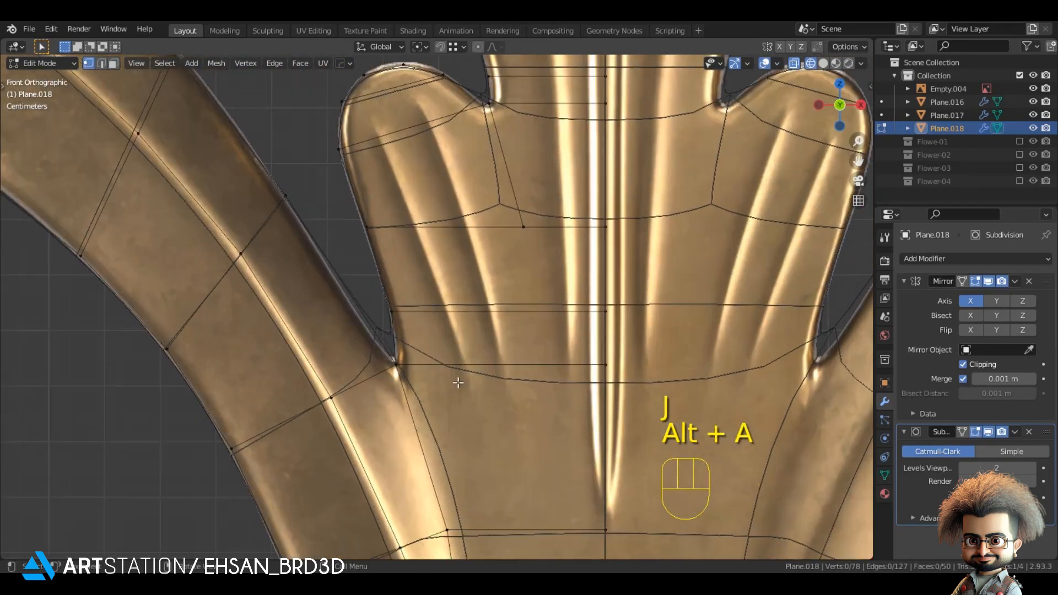
{"action": "key", "text": "k"}
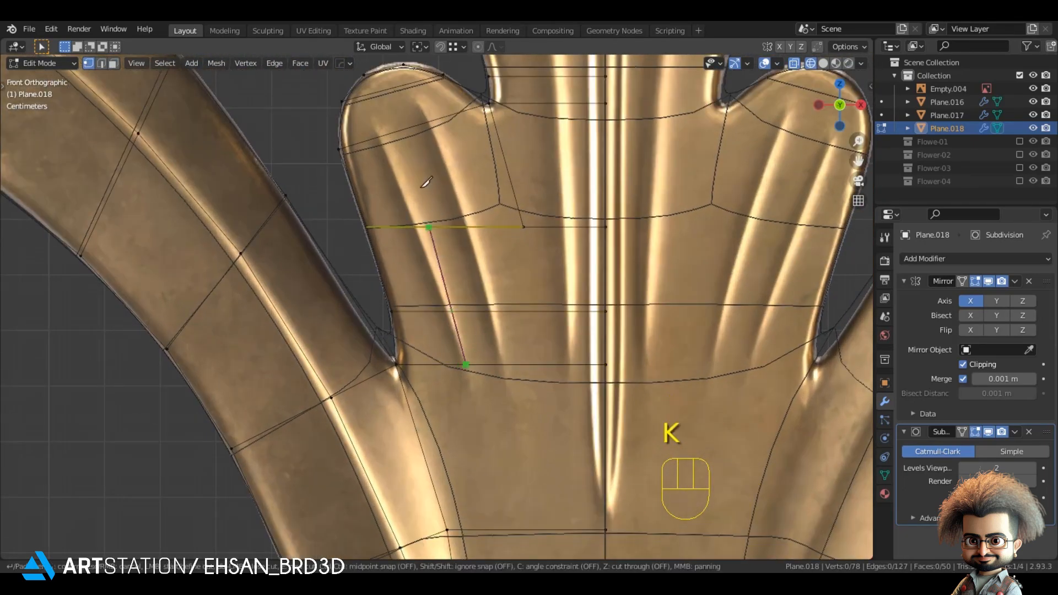
{"action": "left_click", "coordinate": [378, 137]}
{"action": "key", "text": "Return"}
{"action": "key", "text": "k"}
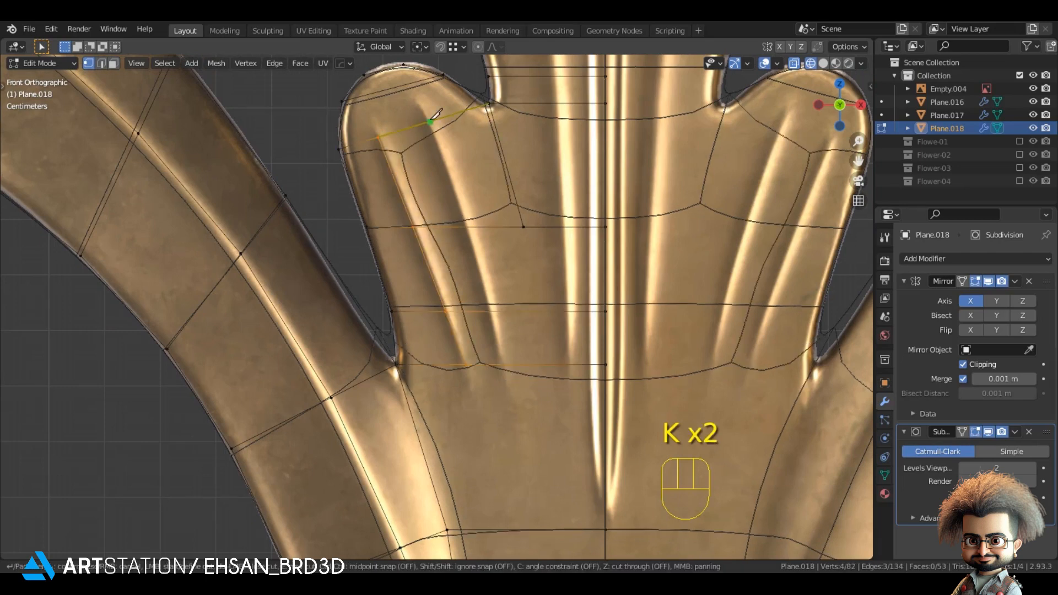
{"action": "key", "text": "Return"}
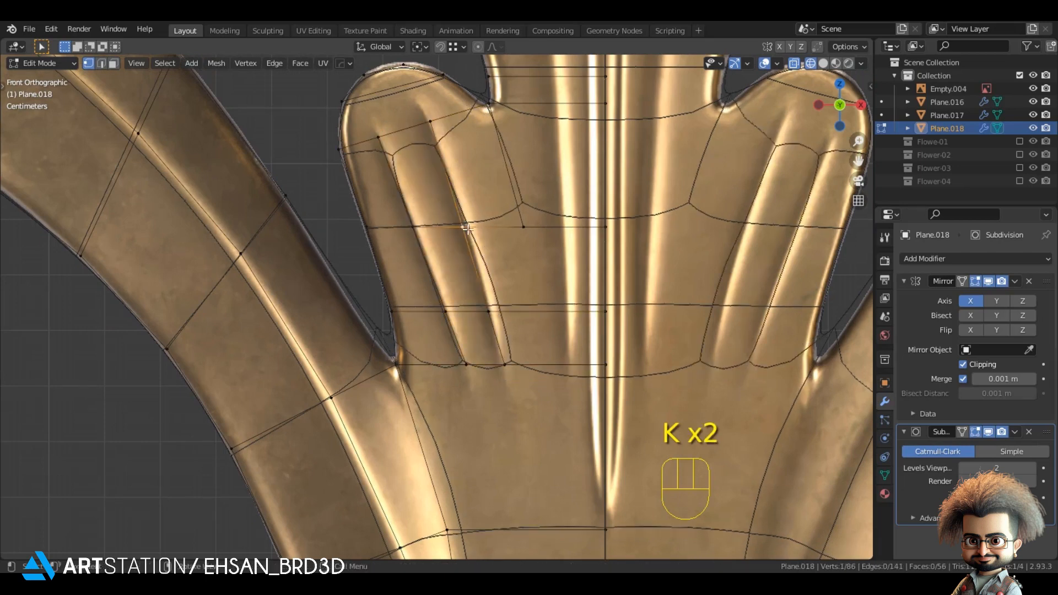
- Reposition the vertices of the inner groove line on the side lobe to follow the reference groove
{"action": "key", "text": "b"}
{"action": "left_click_drag", "start_coordinate": [474, 230], "coordinate": [454, 219]}
{"action": "key", "text": "g"}
{"action": "left_click", "coordinate": [474, 219]}
{"action": "left_click", "coordinate": [490, 310]}
{"action": "key", "text": "g"}
{"action": "left_click", "coordinate": [489, 300]}
{"action": "left_click", "coordinate": [505, 363]}
{"action": "key", "text": "g"}
{"action": "left_click", "coordinate": [497, 363]}
{"action": "left_click", "coordinate": [432, 127]}
{"action": "key", "text": "g"}
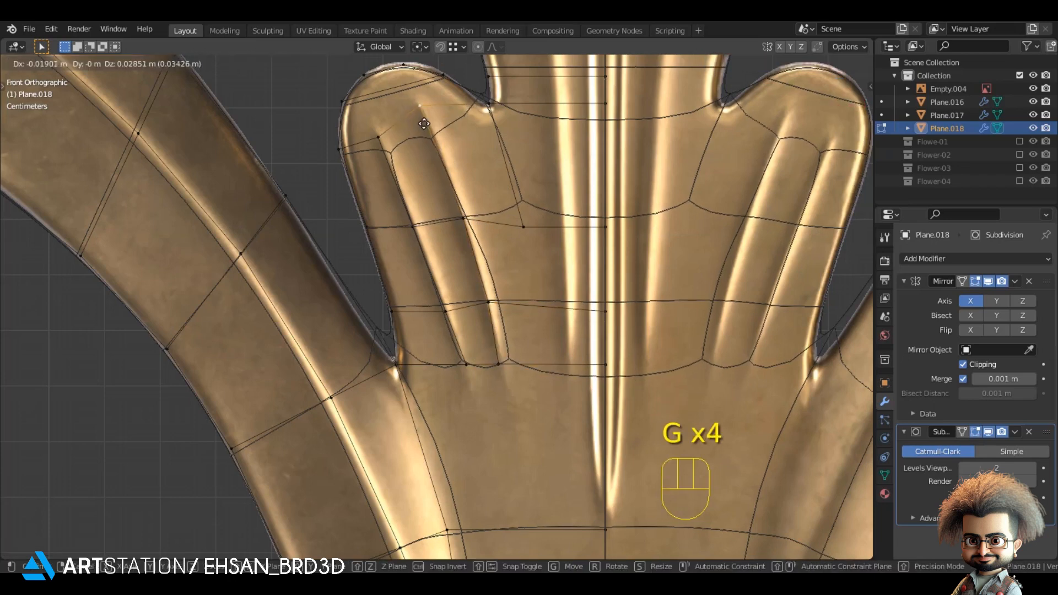
{"action": "left_click", "coordinate": [421, 120]}
- Connect the upper ends of both groove lines to the side lobe's outline and adjust a new vertex near its tip
{"action": "left_click", "coordinate": [439, 77], "text": "shift"}
{"action": "middle_click_drag", "start_coordinate": [411, 111], "coordinate": [457, 276], "text": "shift"}
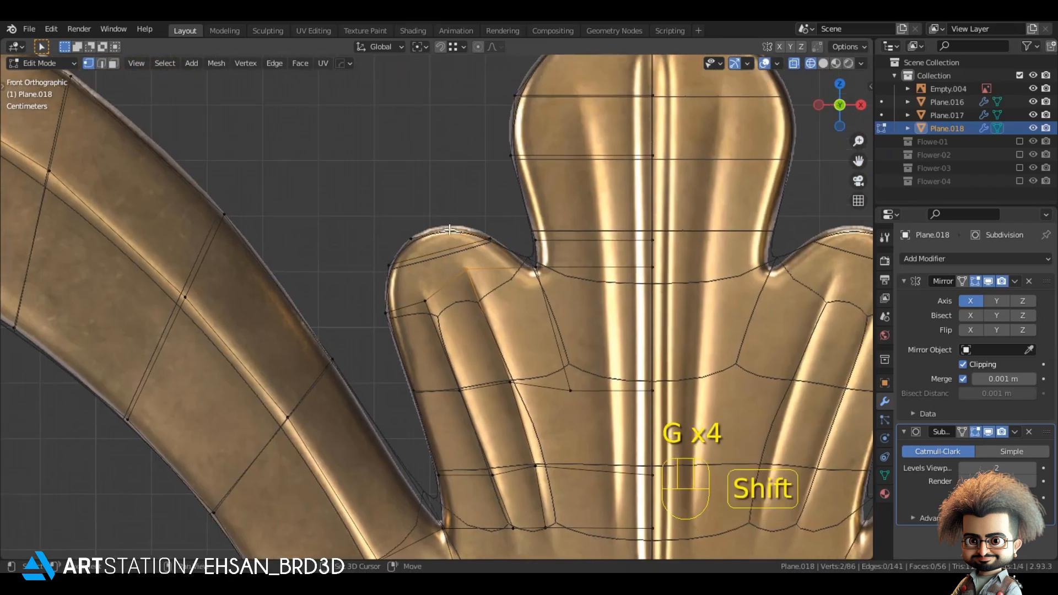
{"action": "left_click", "coordinate": [406, 247], "text": "shift"}
{"action": "key", "text": "j"}
{"action": "key", "text": "j"}
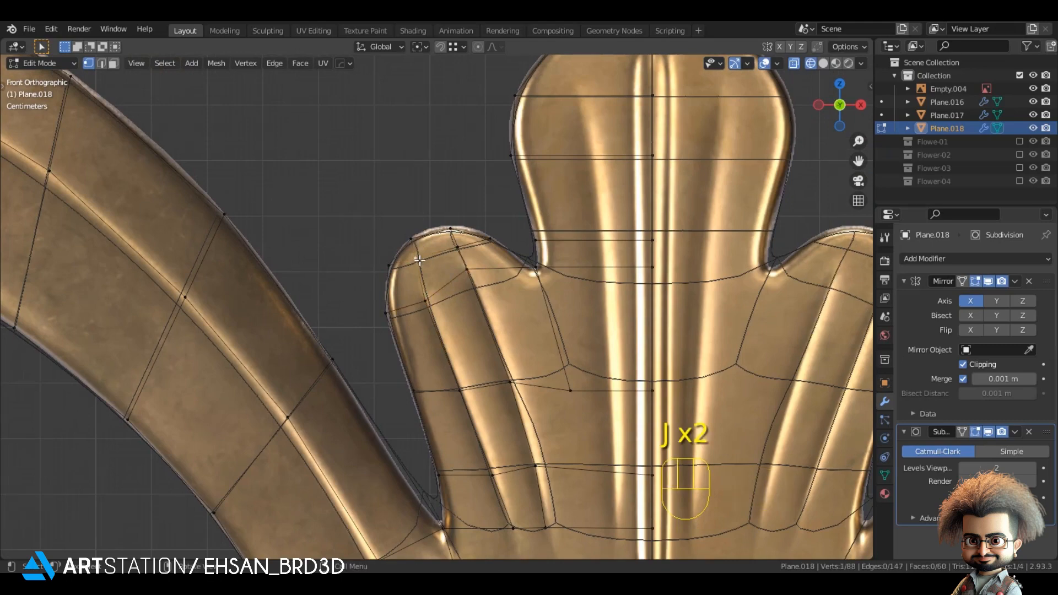
{"action": "key", "text": "g"}
{"action": "key", "text": "g"}
{"action": "left_click", "coordinate": [448, 248]}
- Move the lower end vertices of the two side-lobe groove lines slightly down at the leaf base
{"action": "scroll", "coordinate": [499, 352], "scroll_direction": "down", "scroll_amount": 2}
{"action": "middle_click_drag", "start_coordinate": [485, 354], "coordinate": [442, 353], "text": "shift"}
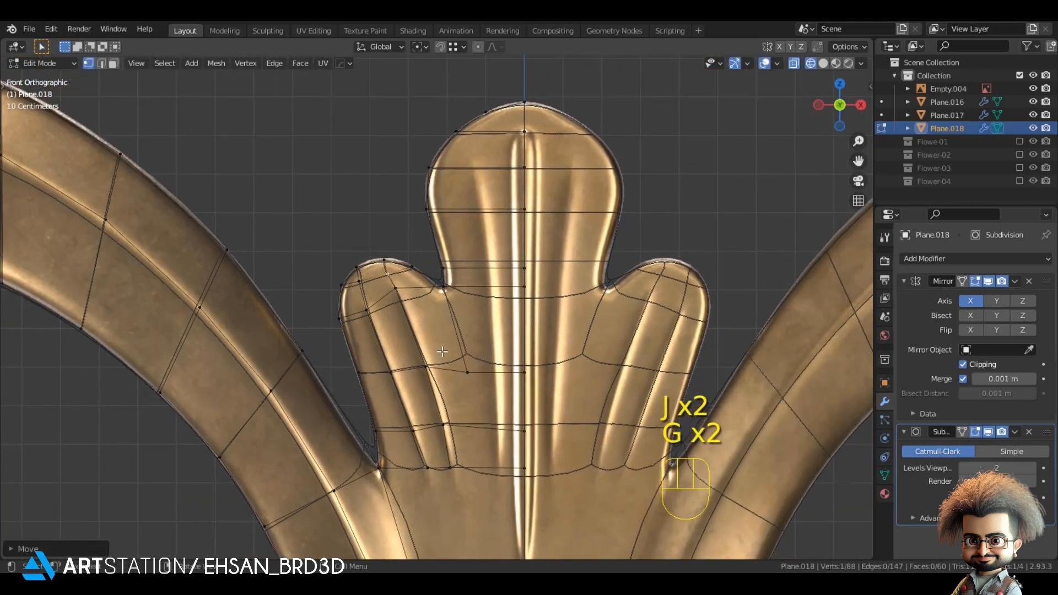
{"action": "key", "text": "alt+a"}
{"action": "middle_click_drag", "start_coordinate": [477, 423], "coordinate": [437, 310], "text": "shift"}
{"action": "scroll", "coordinate": [420, 350], "scroll_direction": "up", "scroll_amount": 2}
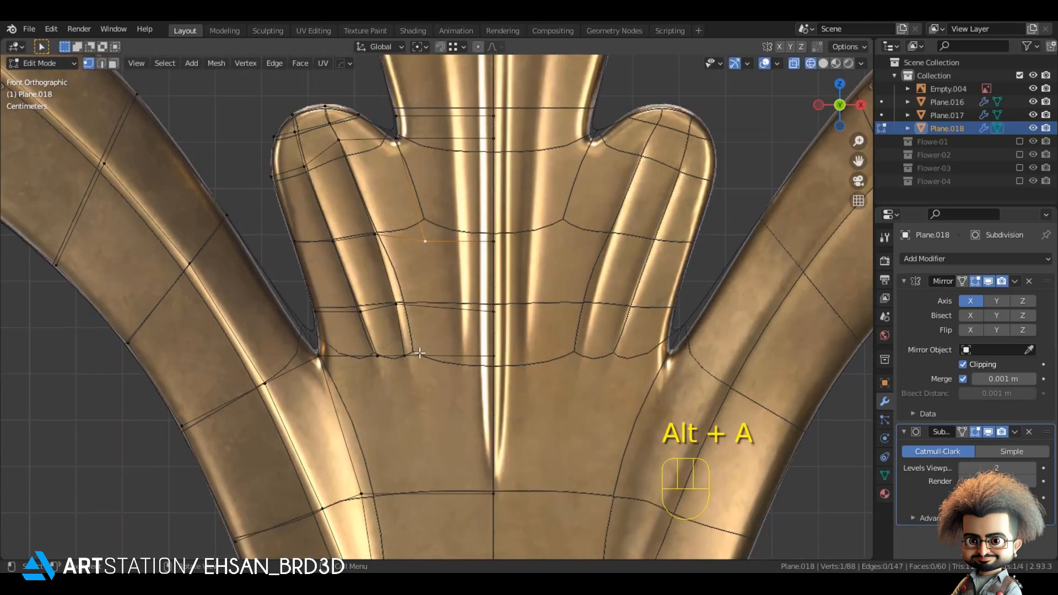
{"action": "key", "text": "g"}
{"action": "left_click", "coordinate": [404, 364]}
{"action": "left_click", "coordinate": [377, 356]}
{"action": "key", "text": "g"}
{"action": "left_click", "coordinate": [375, 365]}
- Connect the grooves' lower ends to the stem, one to the inner arm vertex and the other to the centre line
{"action": "scroll", "coordinate": [367, 449], "scroll_direction": "down", "scroll_amount": 2, "text": "shift"}
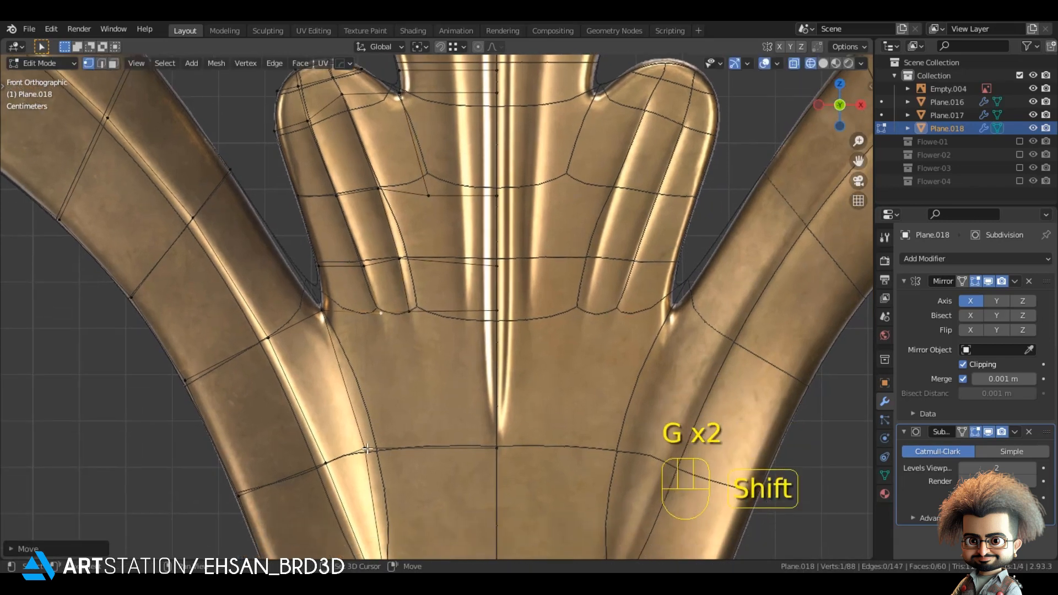
{"action": "left_click", "coordinate": [492, 437], "text": "shift"}
{"action": "key", "text": "j"}
{"action": "left_click", "coordinate": [495, 366], "text": "shift"}
{"action": "key", "text": "j"}
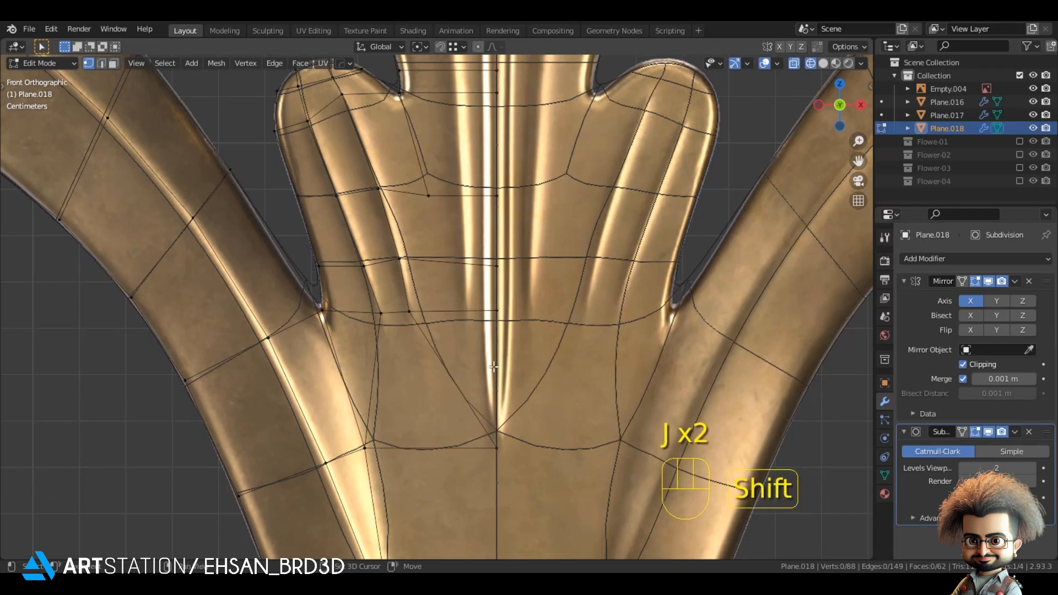
- Knife-cut an edge line along the central lobe's outer groove, from the centre-line vertex to the lobe's upper outline
{"action": "middle_click_drag", "start_coordinate": [495, 366], "coordinate": [465, 416], "text": "shift"}
{"action": "key", "text": "alt+a"}
{"action": "key", "text": "k"}
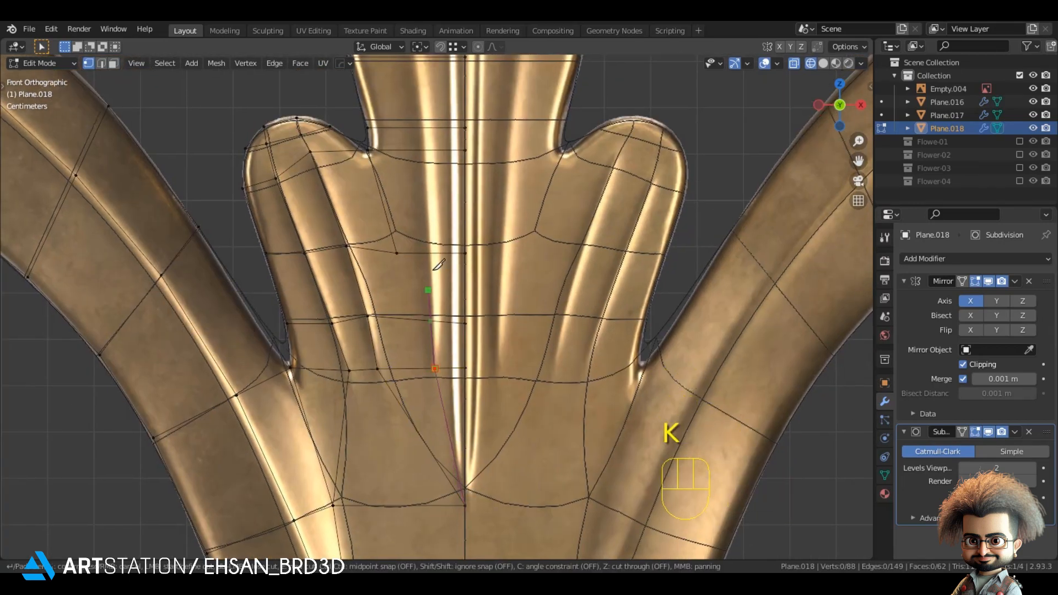
{"action": "left_click", "coordinate": [423, 127]}
{"action": "middle_click_drag", "start_coordinate": [429, 121], "coordinate": [434, 300], "text": "shift"}
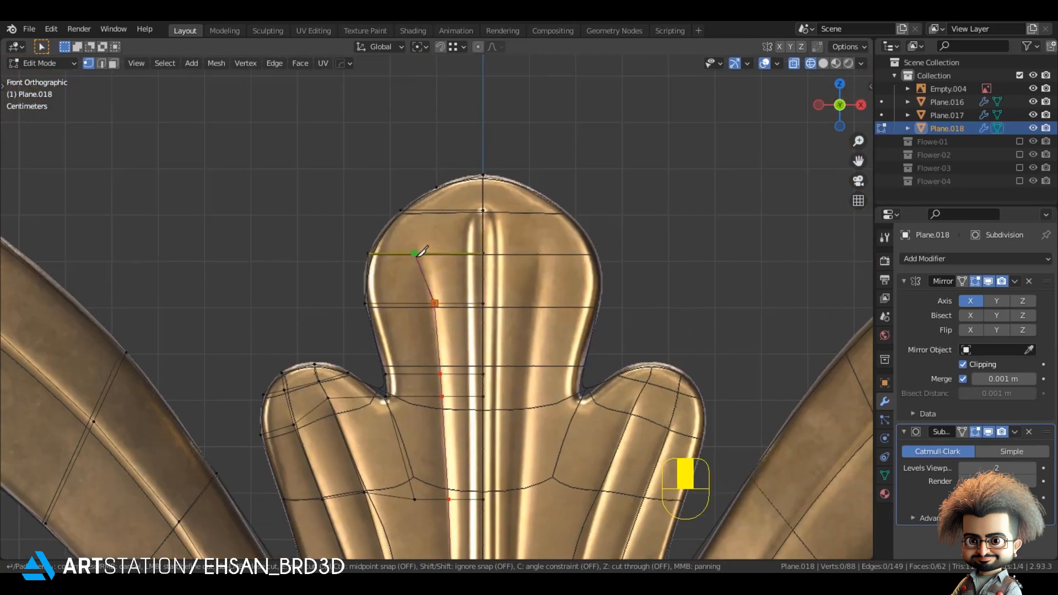
{"action": "key", "text": "Return"}
- Reposition a vertex of the new groove line on the central lobe to match the reference
{"action": "key", "text": "g"}
{"action": "middle_click_drag", "start_coordinate": [425, 272], "coordinate": [432, 330], "text": "shift"}
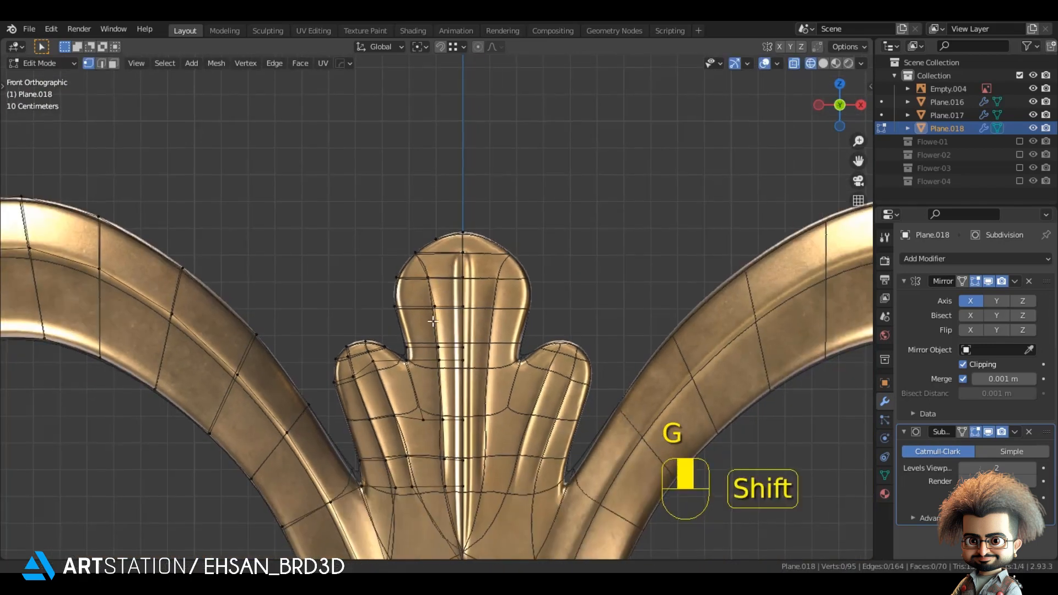
{"action": "scroll", "coordinate": [432, 330], "scroll_direction": "up", "scroll_amount": 3}
{"action": "left_click", "coordinate": [434, 358]}
{"action": "key", "text": "g"}
{"action": "left_click", "coordinate": [434, 371]}
{"action": "middle_click_drag", "start_coordinate": [434, 372], "coordinate": [435, 270], "text": "shift"}
- Knife-cut a second edge line beside the centre line, from the central lobe's tip down to the centre-line vertex at the groove's end
{"action": "key", "text": "alt+a"}
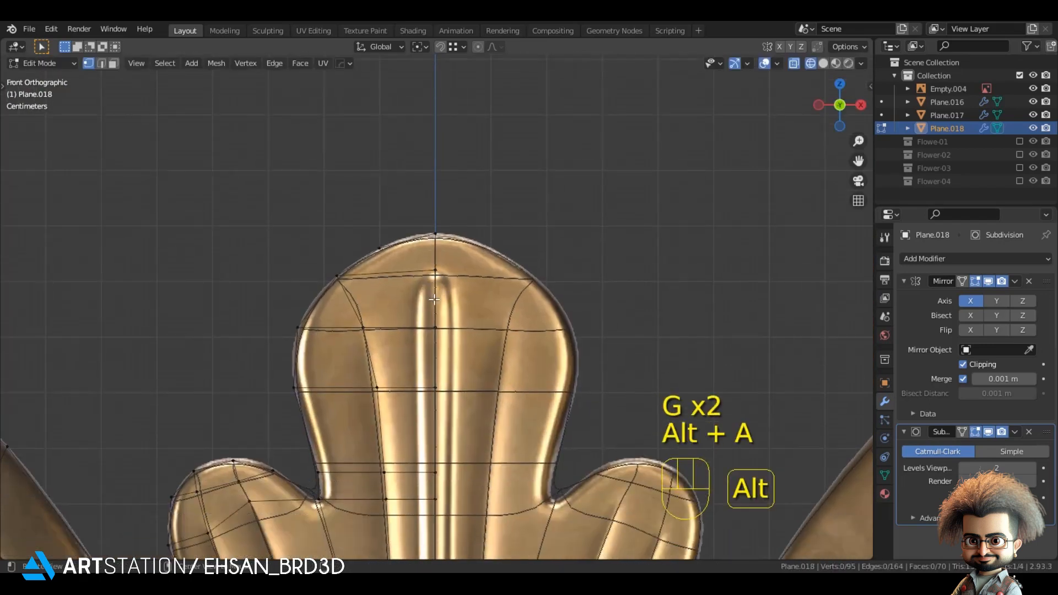
{"action": "scroll", "coordinate": [435, 248], "scroll_direction": "up", "scroll_amount": 2}
{"action": "key", "text": "k"}
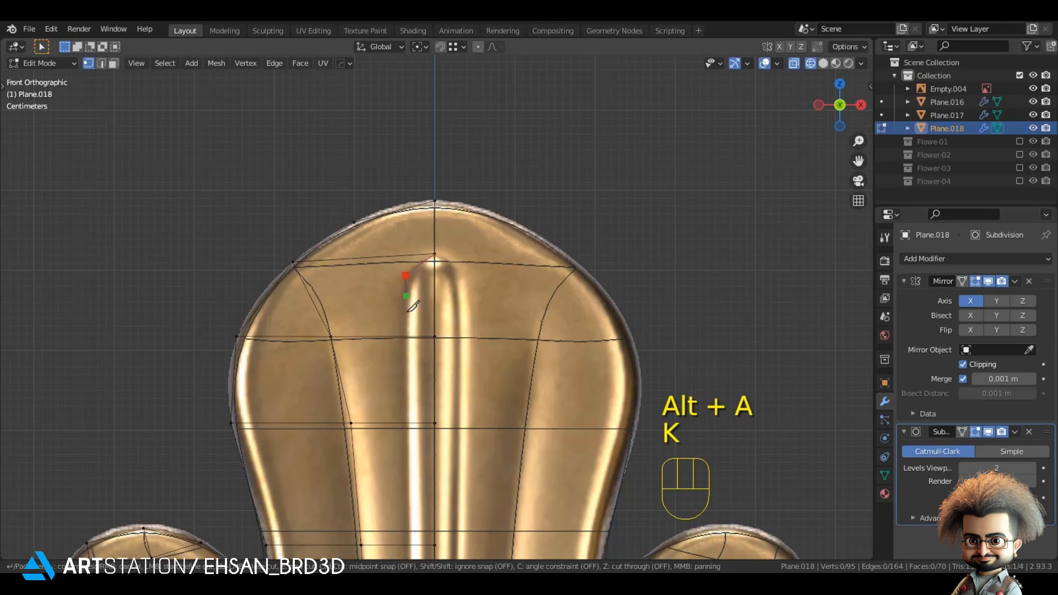
{"action": "scroll", "coordinate": [420, 473], "scroll_direction": "down", "scroll_amount": 2}
{"action": "mouse_move", "coordinate": [420, 472]}
{"action": "middle_mouse_down", "text": "shift"}
{"action": "mouse_move", "coordinate": [422, 386]}
{"action": "mouse_move", "coordinate": [425, 455]}
{"action": "middle_mouse_up", "text": "shift"}
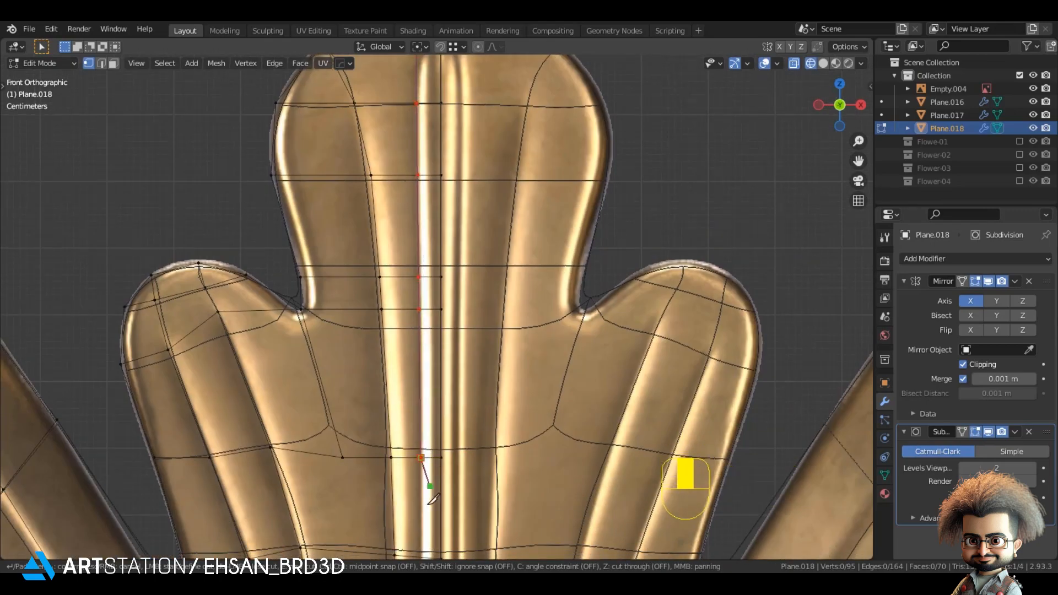
{"action": "scroll", "coordinate": [436, 492], "scroll_direction": "down", "scroll_amount": 2}
{"action": "middle_click_drag", "start_coordinate": [435, 492], "coordinate": [419, 386], "text": "shift"}
{"action": "scroll", "coordinate": [413, 354], "scroll_direction": "up", "scroll_amount": 4}
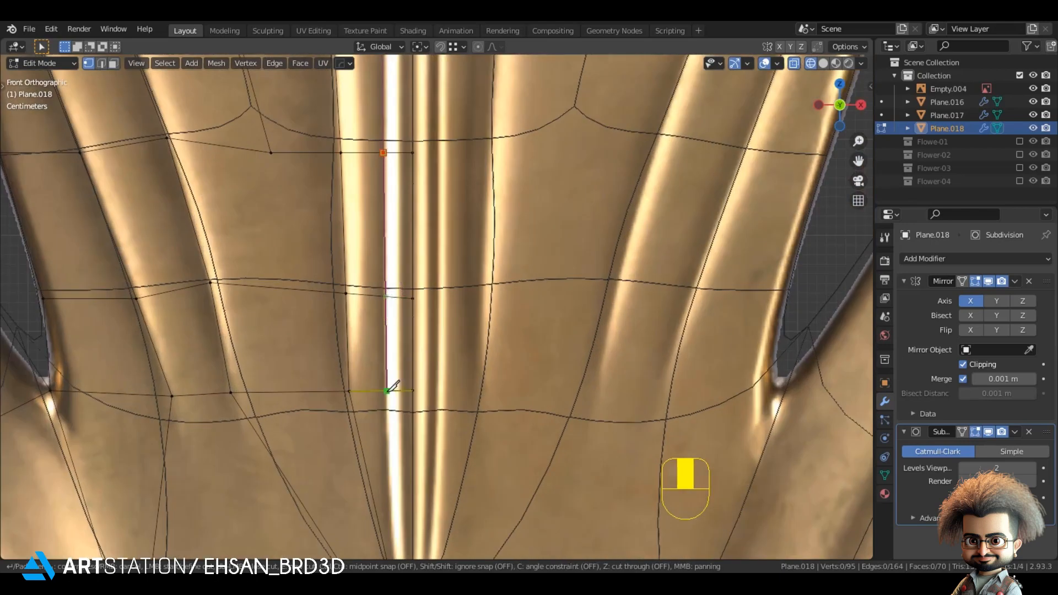
{"action": "scroll", "coordinate": [387, 391], "scroll_direction": "down", "scroll_amount": 3}
{"action": "middle_click_drag", "start_coordinate": [395, 449], "coordinate": [436, 380], "text": "shift"}
{"action": "scroll", "coordinate": [432, 444], "scroll_direction": "up", "scroll_amount": 4}
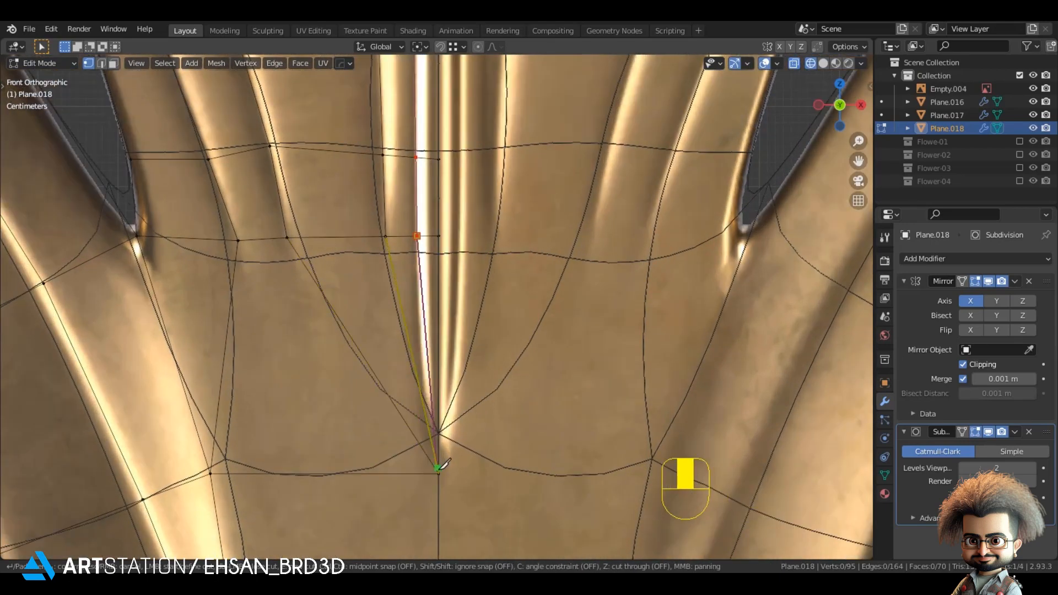
{"action": "key", "text": "Return"}
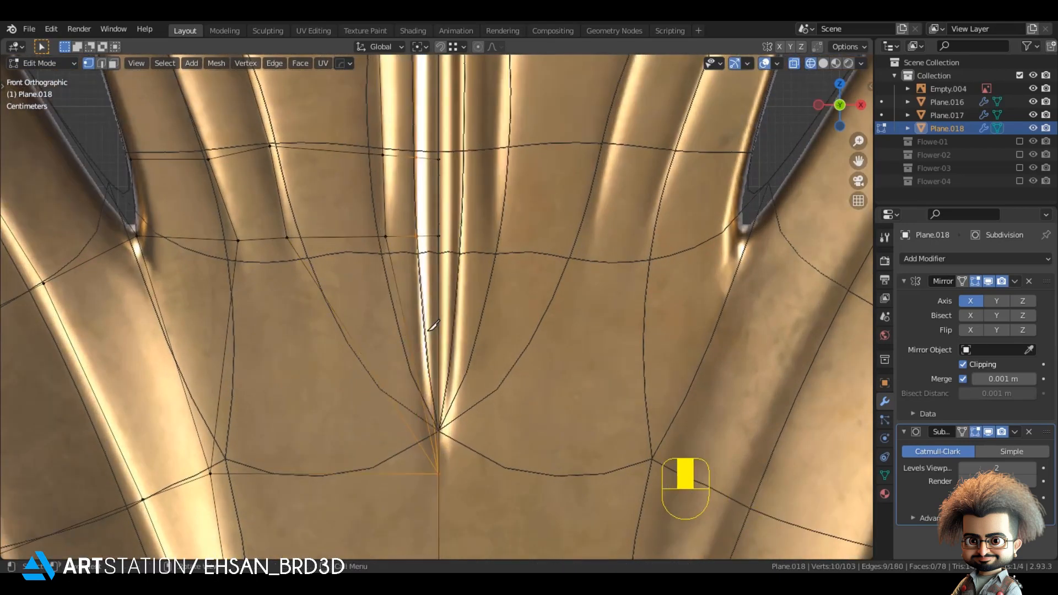
- Connect the two vertices beside the side lobe's inner groove with an edge and shift its middle vertex along X
{"action": "key", "text": "z"}
{"action": "key", "text": "z"}
{"action": "scroll", "coordinate": [508, 303], "scroll_direction": "down", "scroll_amount": 4}
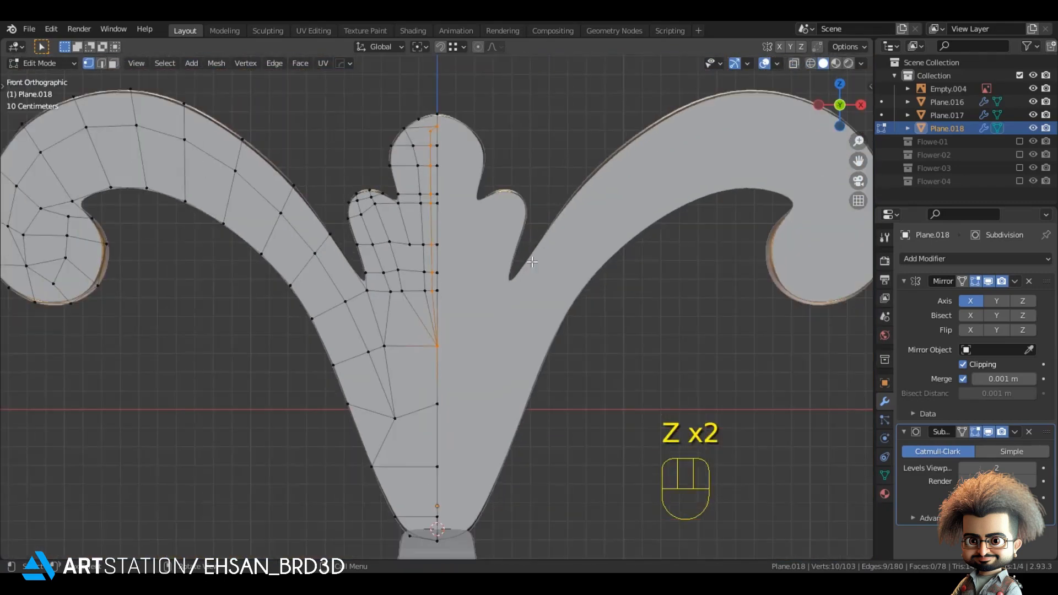
{"action": "key", "text": "Tab"}
{"action": "key", "text": "z"}
{"action": "left_click", "coordinate": [484, 332]}
{"action": "middle_click_drag", "start_coordinate": [483, 333], "coordinate": [502, 377], "text": "shift"}
{"action": "key", "text": "Tab"}
{"action": "scroll", "coordinate": [414, 269], "scroll_direction": "up", "scroll_amount": 4}
{"action": "left_click", "coordinate": [416, 271]}
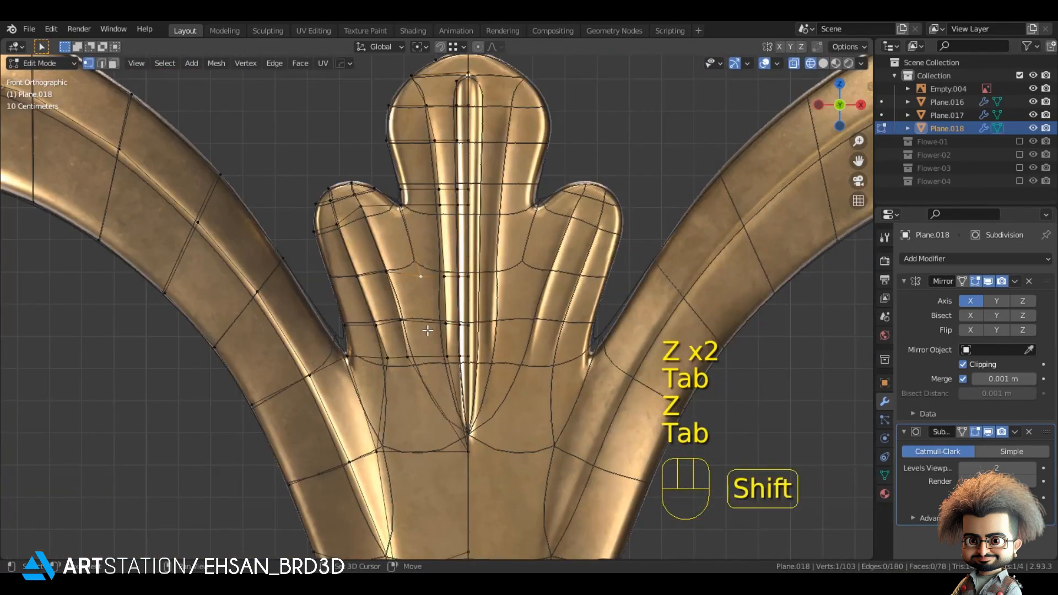
{"action": "left_click", "coordinate": [423, 363], "text": "shift"}
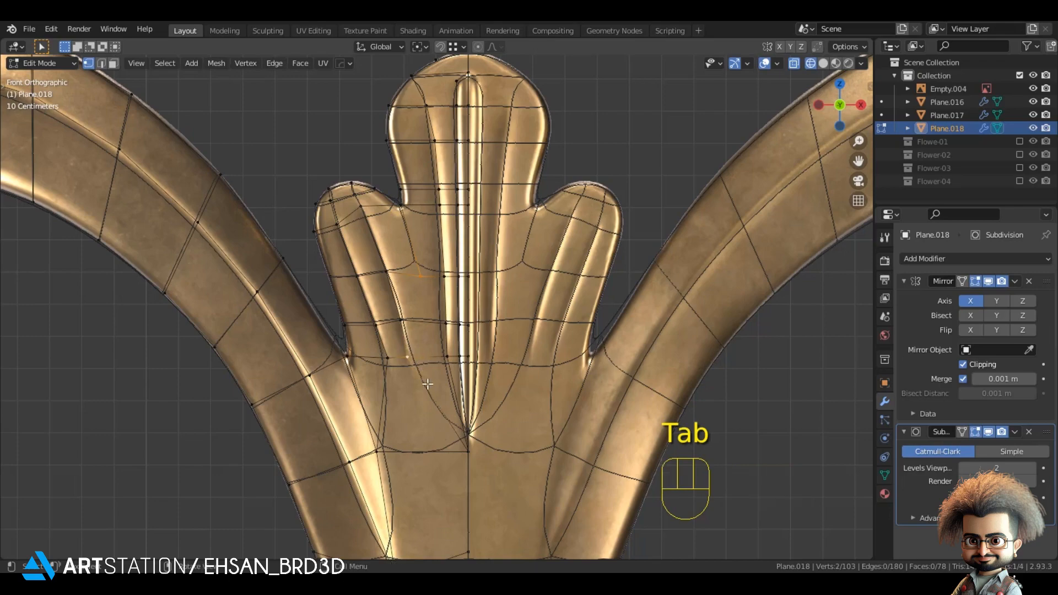
{"action": "key", "text": "j"}
{"action": "left_click", "coordinate": [424, 331]}
{"action": "key", "text": "g"}
{"action": "key", "text": "x"}
{"action": "left_click", "coordinate": [510, 365]}
- Examine the stem, arms and leaf topology against the golden reference in wireframe and solid shading
{"action": "scroll", "coordinate": [510, 365], "scroll_direction": "down", "scroll_amount": 4}
{"action": "left_click", "coordinate": [611, 408]}
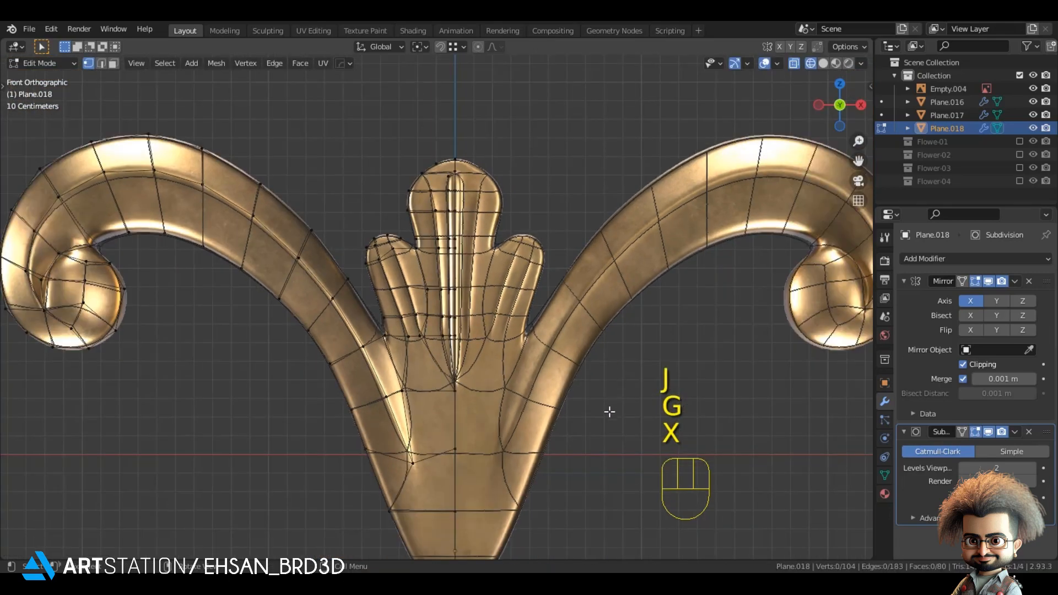
{"action": "middle_click_drag", "start_coordinate": [611, 408], "coordinate": [612, 297], "text": "shift"}
{"action": "scroll", "coordinate": [567, 338], "scroll_direction": "up", "scroll_amount": 4}
{"action": "key", "text": "z"}
{"action": "left_click", "coordinate": [666, 338]}
{"action": "scroll", "coordinate": [430, 322], "scroll_direction": "down", "scroll_amount": 3}
{"action": "key", "text": "z"}
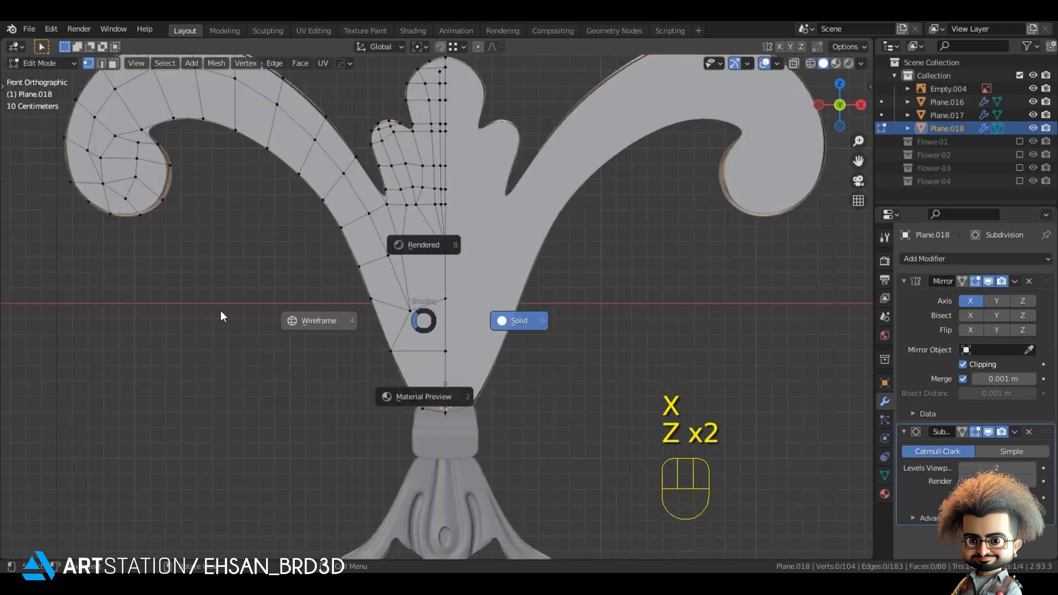
{"action": "left_click", "coordinate": [220, 311]}
{"action": "key", "text": "z"}
{"action": "left_click", "coordinate": [772, 250]}
{"action": "scroll", "coordinate": [368, 142], "scroll_direction": "down", "scroll_amount": 1}
- Knife-cut an edge line around the scroll bulb's outer side, from the groove's end vertex to the scroll's inner corner
{"action": "middle_click_drag", "start_coordinate": [369, 141], "coordinate": [489, 199], "text": "shift"}
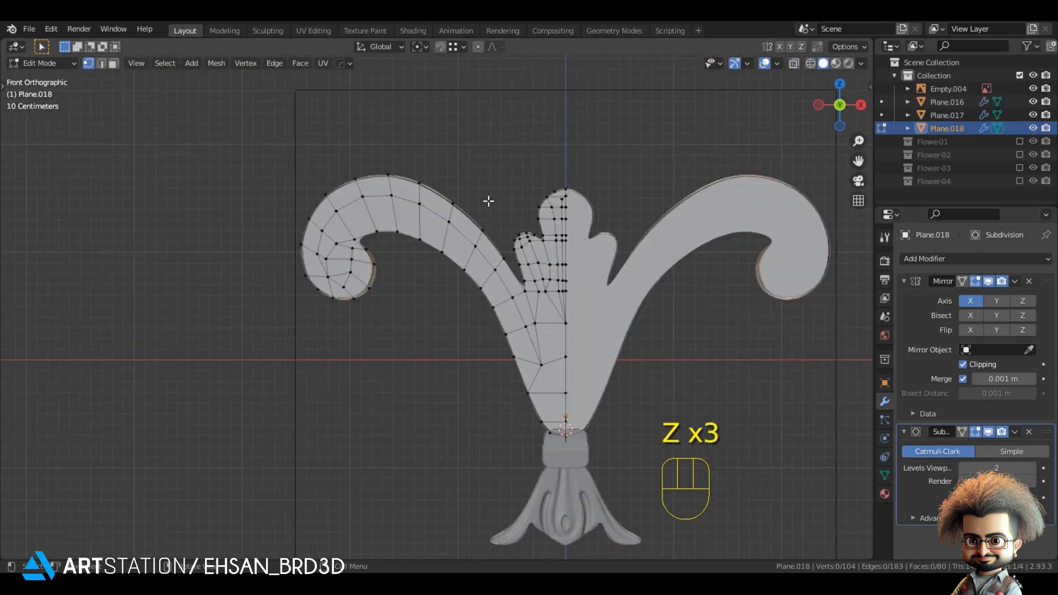
{"action": "scroll", "coordinate": [346, 238], "scroll_direction": "up", "scroll_amount": 1}
{"action": "key", "text": "2"}
{"action": "key", "text": "z"}
{"action": "left_click", "coordinate": [57, 264]}
{"action": "middle_click_drag", "start_coordinate": [58, 265], "coordinate": [220, 308], "text": "shift"}
{"action": "scroll", "coordinate": [291, 338], "scroll_direction": "up", "scroll_amount": 3}
{"action": "key", "text": "1"}
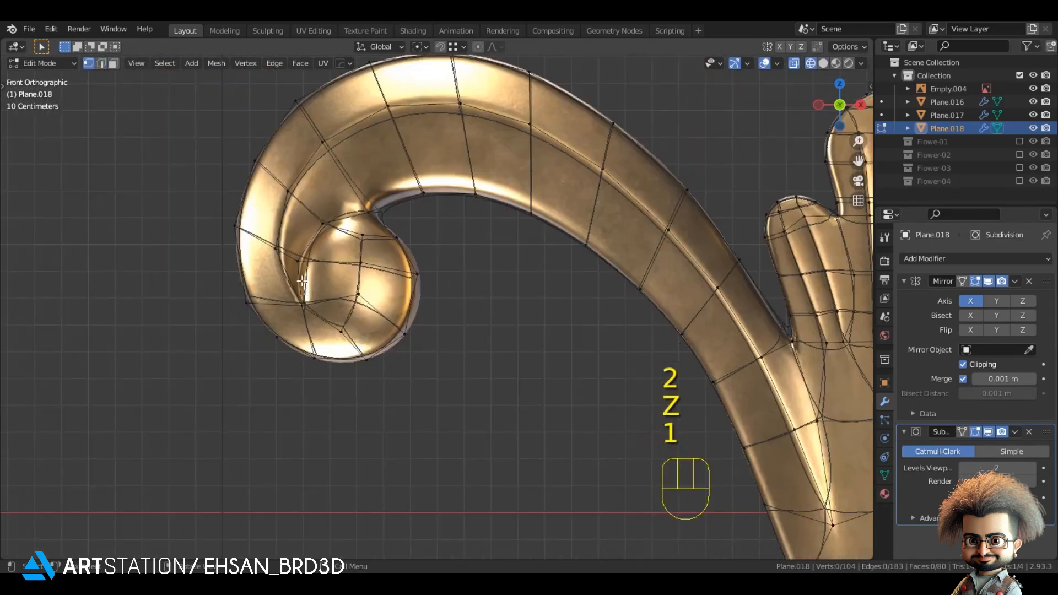
{"action": "key", "text": "alt+a"}
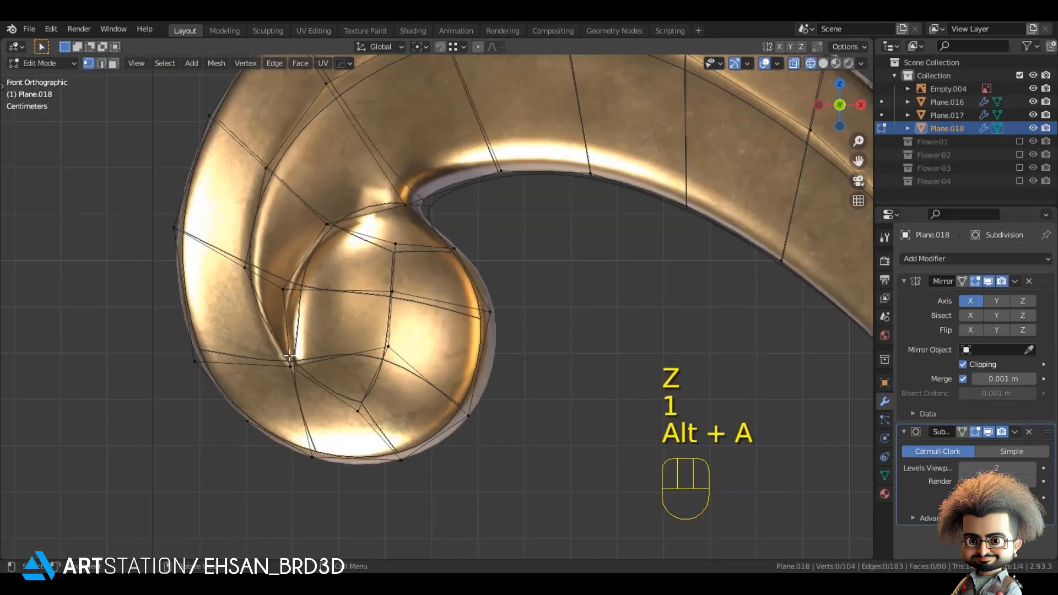
{"action": "key", "text": "k"}
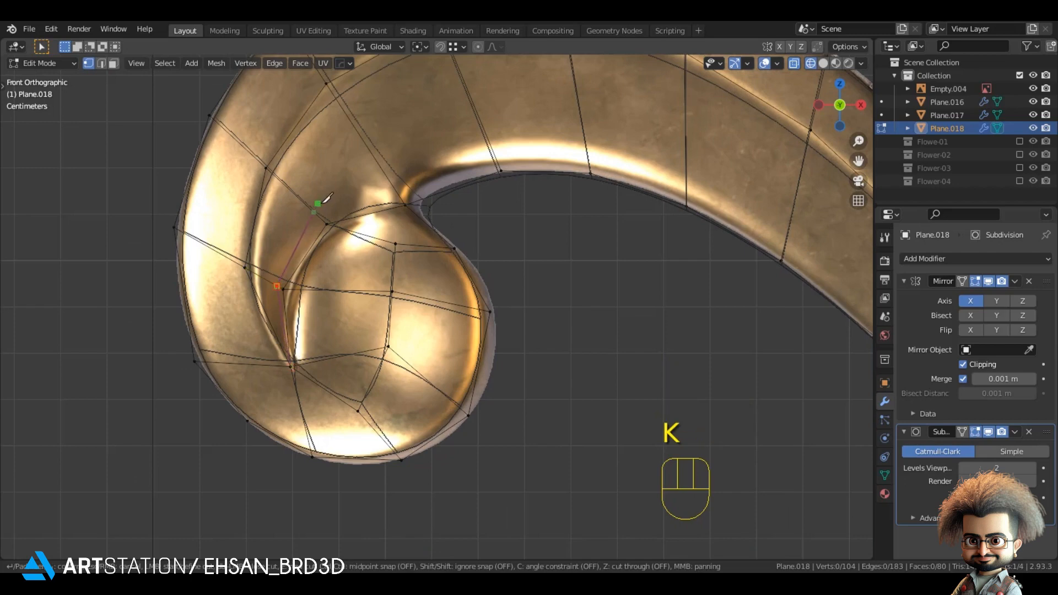
{"action": "key", "text": "Return"}
- Knife-cut an edge line along the arm's inner band, from the scroll groove to the stem's outer edge, and reposition its lower vertex
{"action": "key", "text": "k"}
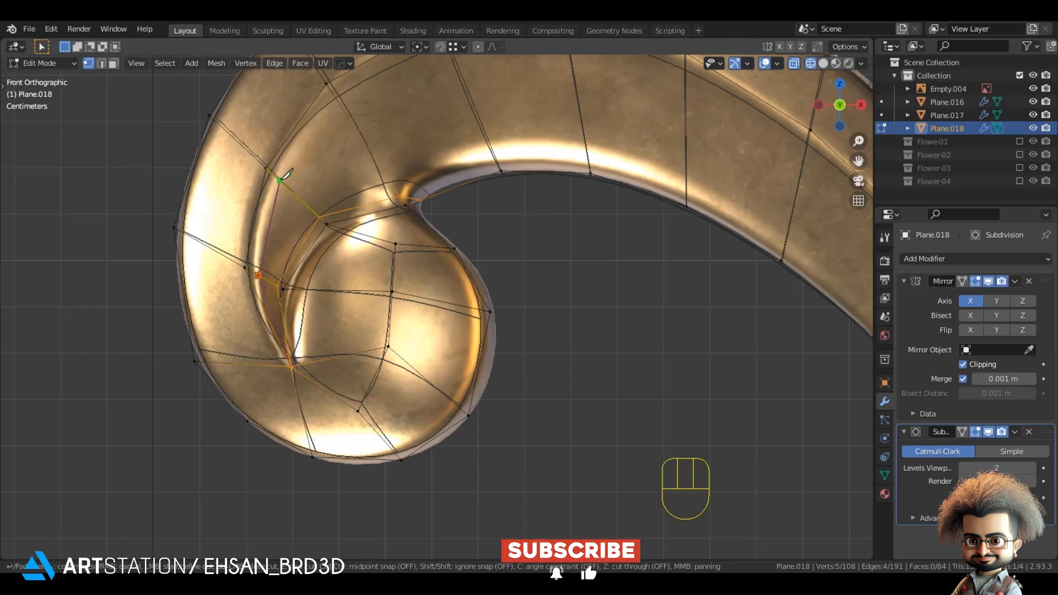
{"action": "scroll", "coordinate": [464, 157], "scroll_direction": "down", "scroll_amount": 2}
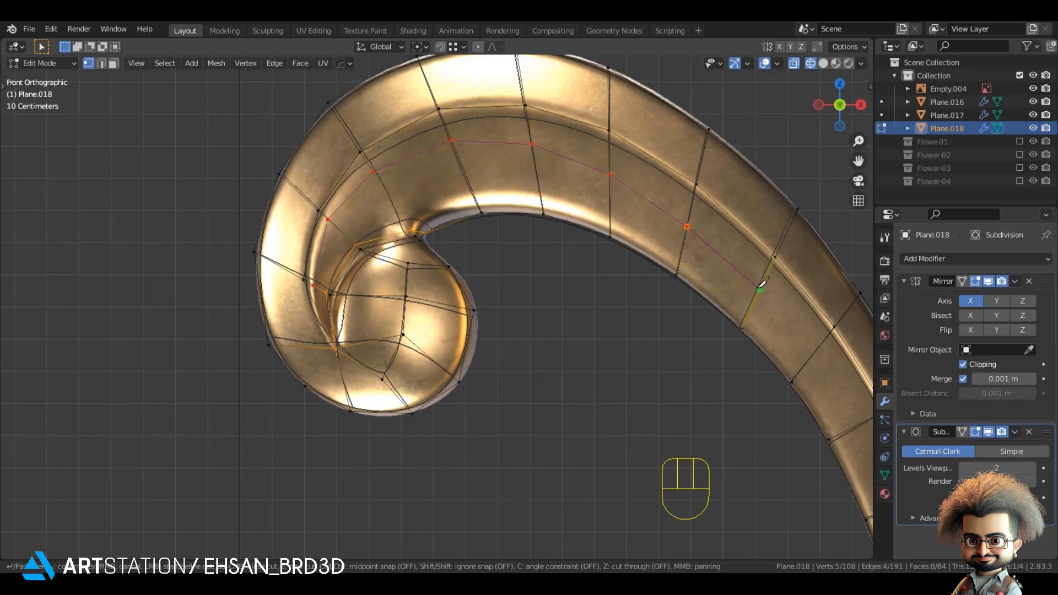
{"action": "middle_click_drag", "start_coordinate": [781, 323], "coordinate": [406, 174]}
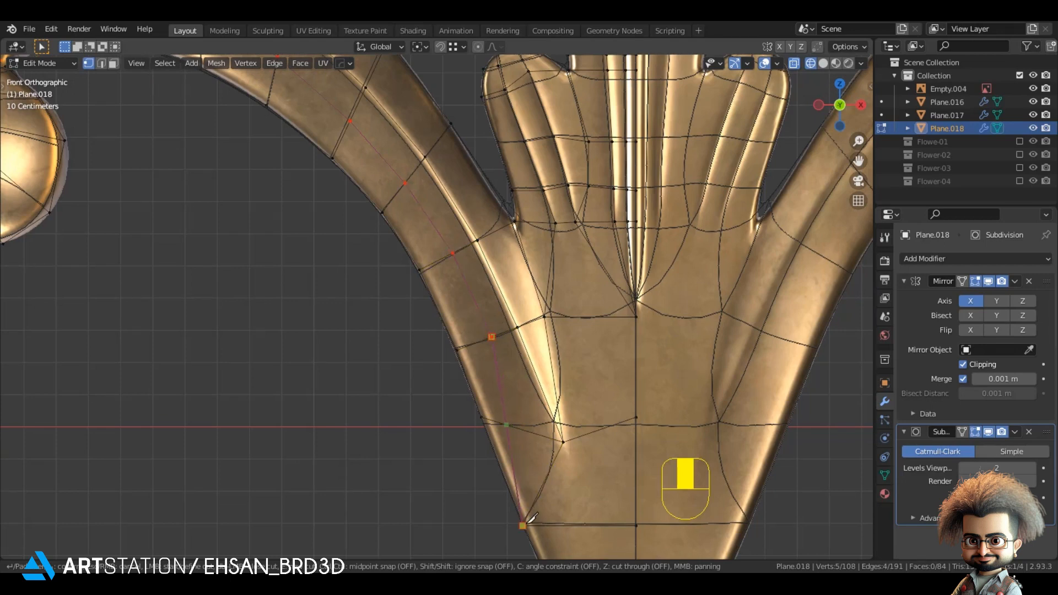
{"action": "key", "text": "Return"}
{"action": "left_click", "coordinate": [515, 432]}
{"action": "key", "text": "g"}
{"action": "left_click", "coordinate": [529, 436]}
{"action": "scroll", "coordinate": [250, 310], "scroll_direction": "down", "scroll_amount": 1}
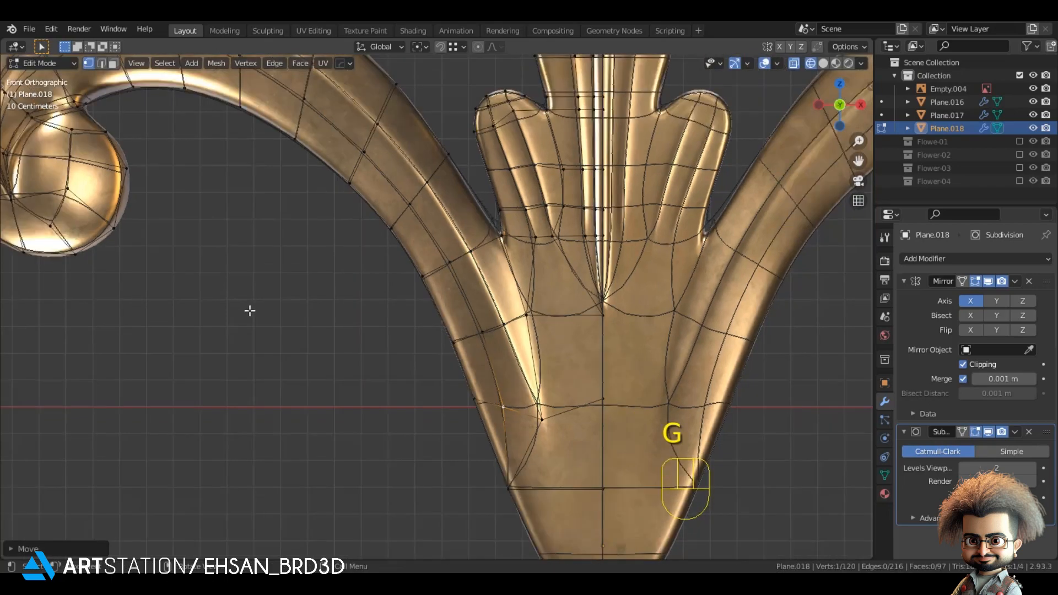
{"action": "left_click", "coordinate": [250, 310]}
- Select the arm's ridge line with the scroll bulb's inner edges and move them along Y to give the arm relief
{"action": "scroll", "coordinate": [259, 353], "scroll_direction": "down", "scroll_amount": 1}
{"action": "middle_click_drag", "start_coordinate": [264, 363], "coordinate": [470, 328], "text": "shift"}
{"action": "scroll", "coordinate": [477, 310], "scroll_direction": "up", "scroll_amount": 2}
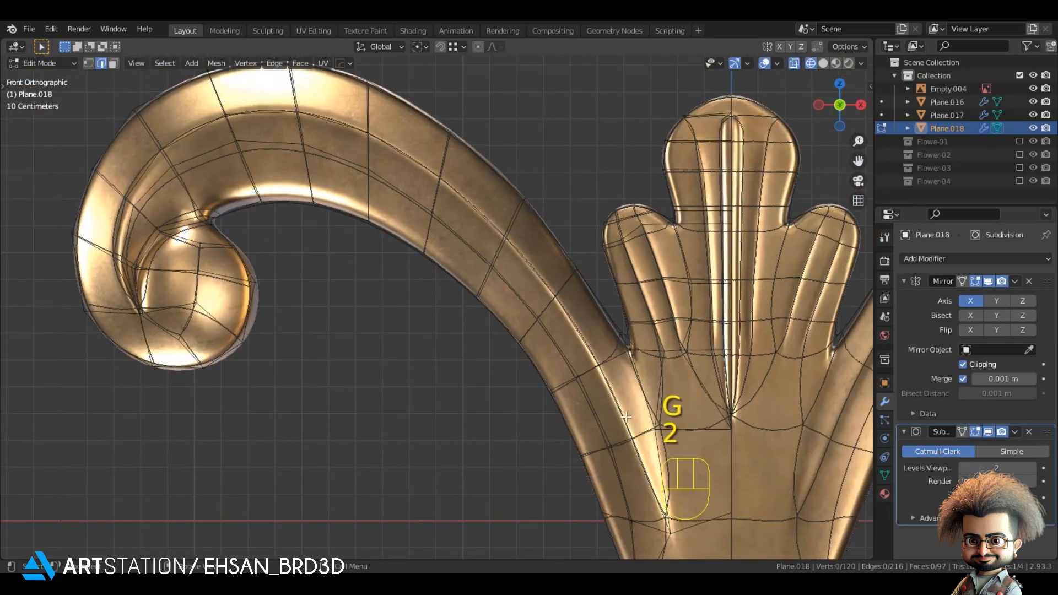
{"action": "scroll", "coordinate": [479, 302], "scroll_direction": "down", "scroll_amount": 2}
{"action": "middle_click_drag", "start_coordinate": [460, 278], "coordinate": [496, 306], "text": "shift"}
{"action": "left_click", "coordinate": [379, 208]}
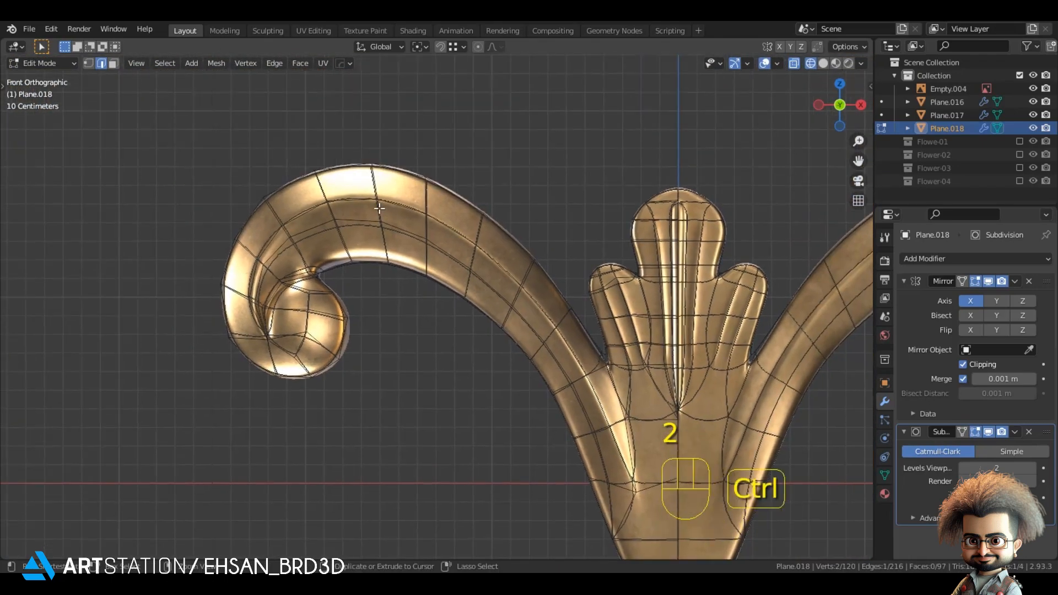
{"action": "left_click", "coordinate": [356, 194], "text": "ctrl"}
{"action": "middle_click_drag", "start_coordinate": [284, 318], "coordinate": [346, 347], "text": "shift"}
{"action": "scroll", "coordinate": [347, 347], "scroll_direction": "up", "scroll_amount": 2}
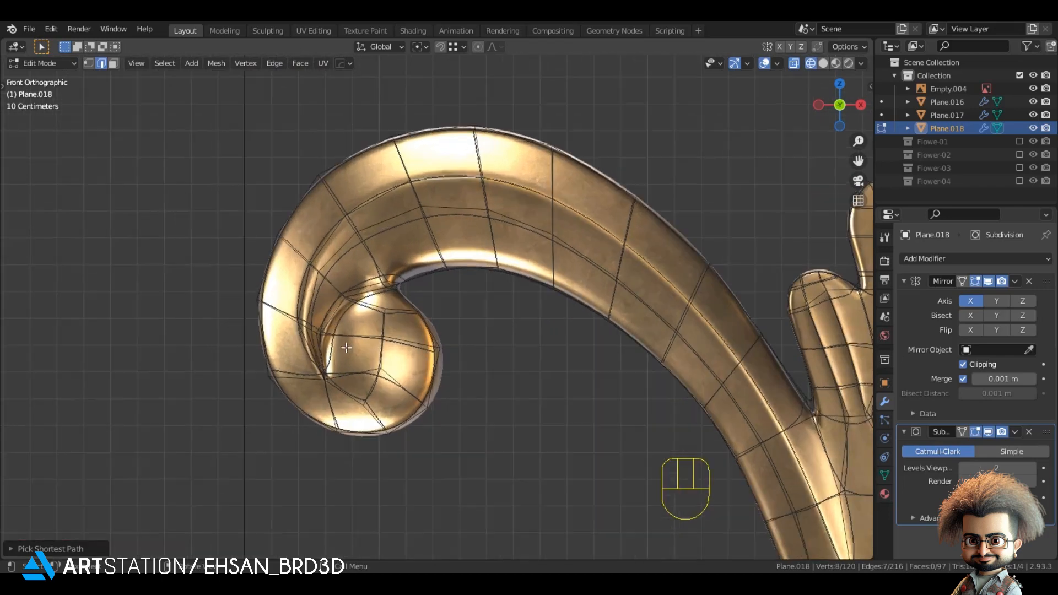
{"action": "left_click", "coordinate": [303, 336], "text": "ctrl"}
{"action": "middle_click_drag", "start_coordinate": [420, 322], "coordinate": [581, 330], "text": "shift"}
{"action": "scroll", "coordinate": [583, 330], "scroll_direction": "up", "scroll_amount": 3}
{"action": "key", "text": "z"}
{"action": "left_click", "coordinate": [434, 307], "text": "ctrl"}
{"action": "key", "text": "z"}
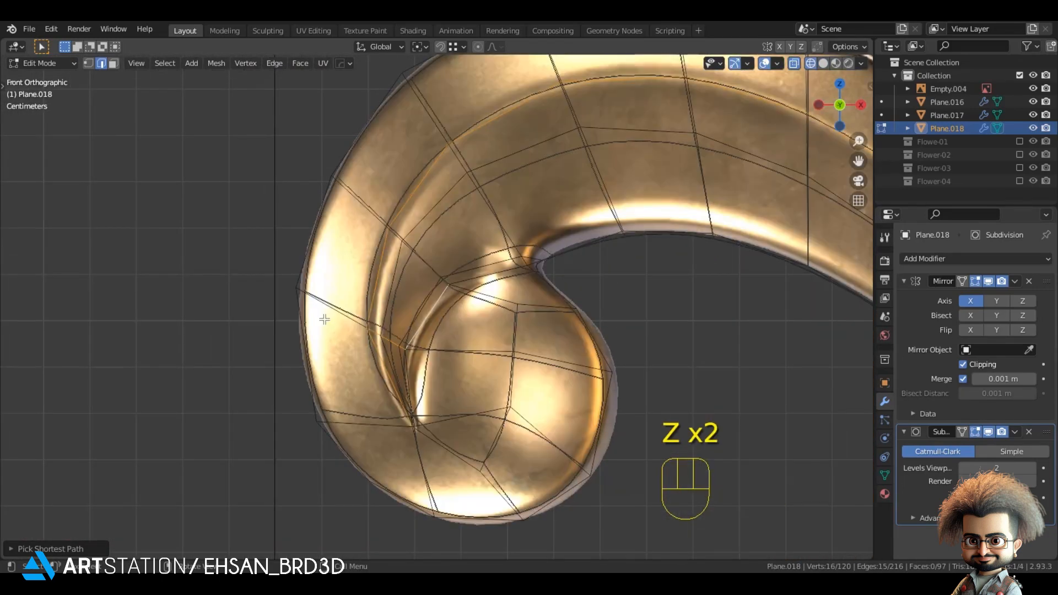
{"action": "scroll", "coordinate": [327, 316], "scroll_direction": "down", "scroll_amount": 1}
{"action": "key", "text": "z"}
{"action": "middle_click_drag", "start_coordinate": [546, 312], "coordinate": [502, 258], "text": "shift"}
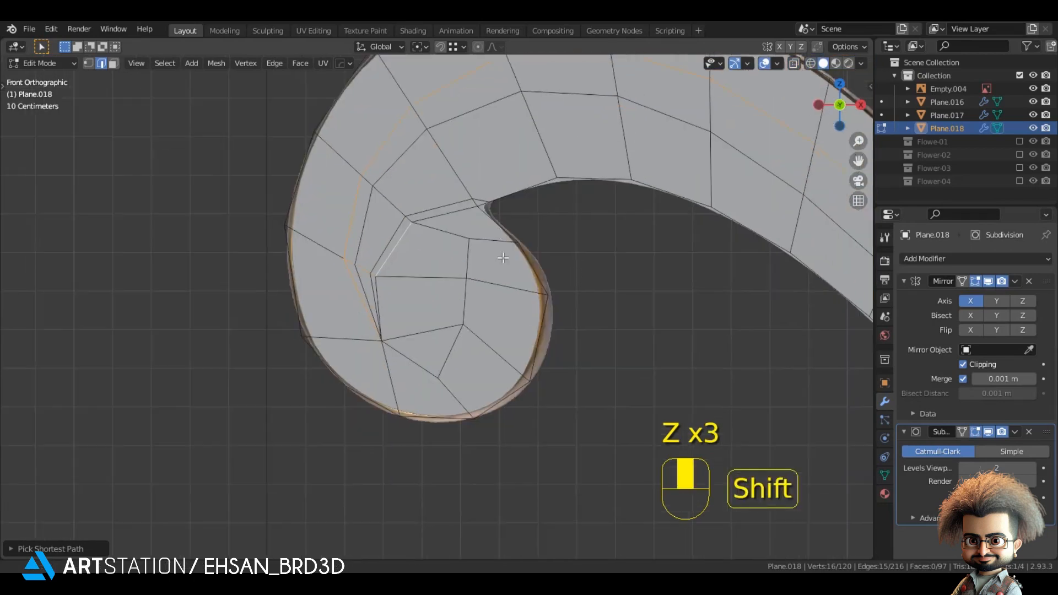
{"action": "left_click", "coordinate": [470, 269], "text": "shift"}
{"action": "scroll", "coordinate": [462, 319], "scroll_direction": "down", "scroll_amount": 2}
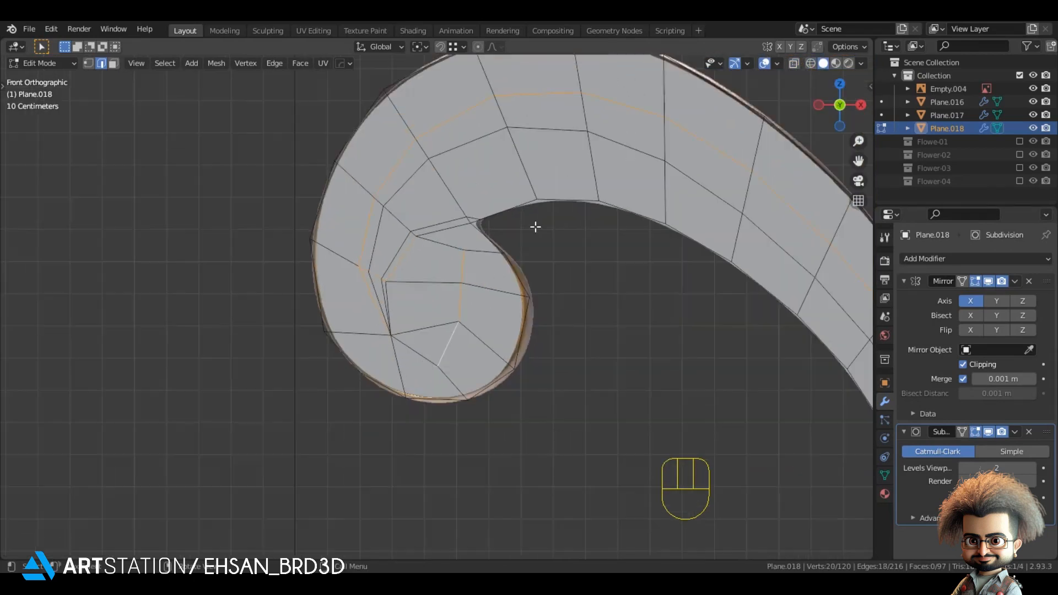
{"action": "middle_click_drag", "start_coordinate": [533, 226], "coordinate": [376, 184], "text": "shift"}
{"action": "middle_click_drag", "start_coordinate": [490, 236], "coordinate": [427, 295], "text": "shift"}
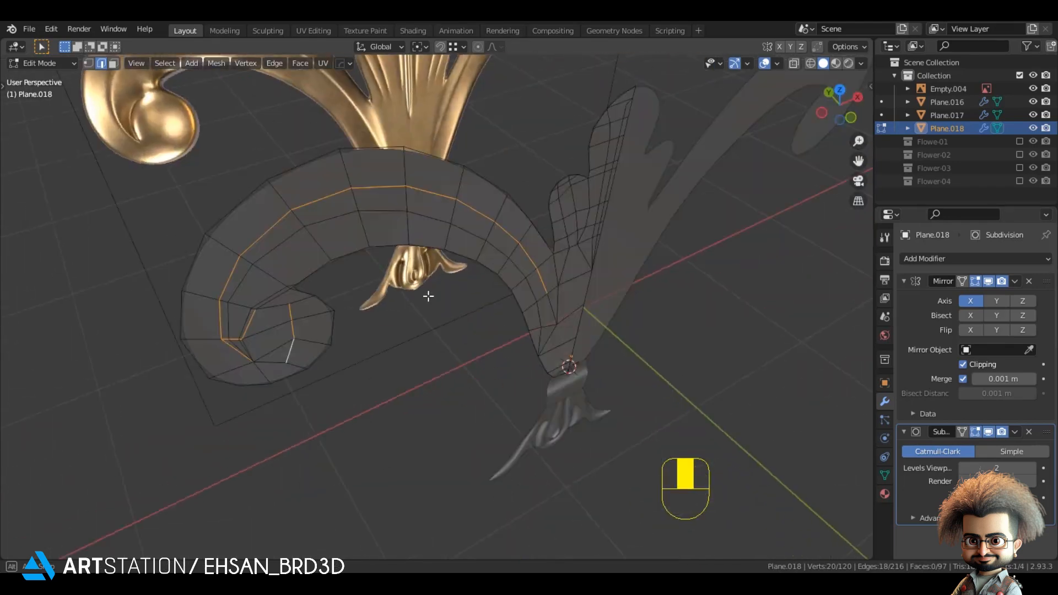
{"action": "key", "text": "g"}
{"action": "key", "text": "y"}
{"action": "left_click", "coordinate": [337, 328]}
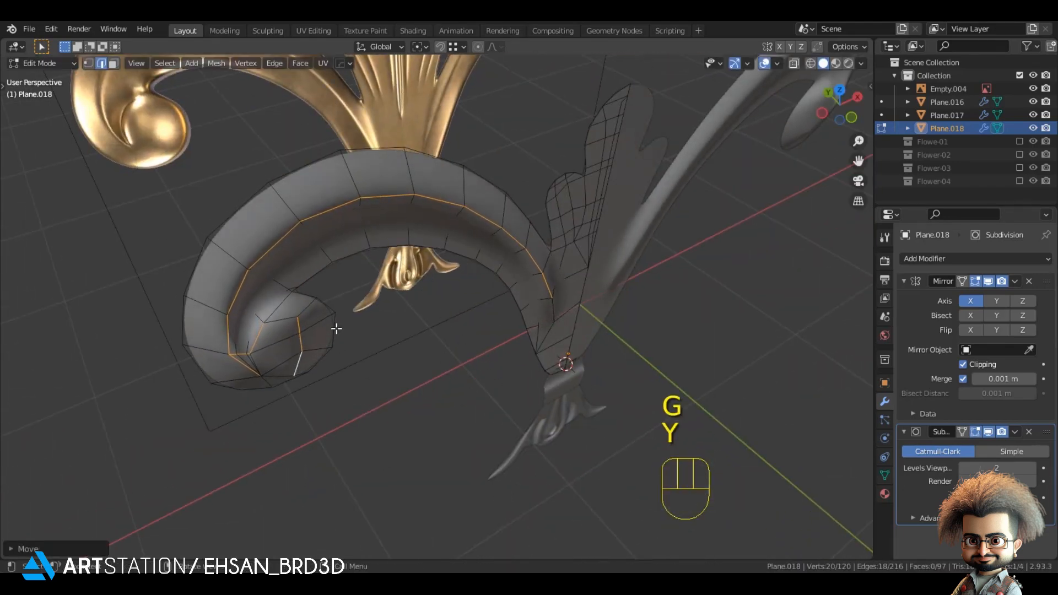
- Move the scroll bulb's central edge along Y to adjust its depth
{"action": "scroll", "coordinate": [309, 333], "scroll_direction": "up", "scroll_amount": 3}
{"action": "key", "text": "g"}
{"action": "key", "text": "y"}
{"action": "left_click", "coordinate": [309, 347]}
{"action": "mouse_move", "coordinate": [309, 347]}
{"action": "middle_mouse_down"}
{"action": "mouse_move", "coordinate": [216, 289]}
{"action": "mouse_move", "coordinate": [554, 309]}
{"action": "middle_mouse_up"}
{"action": "key", "text": "Tab"}
{"action": "key", "text": "KP_1"}
{"action": "scroll", "coordinate": [554, 309], "scroll_direction": "up", "scroll_amount": 3}
{"action": "key", "text": "Tab"}
- Merge the two close vertices at the scroll's inner corner at the last one, and reposition the merged vertex
{"action": "key", "text": "z"}
{"action": "left_click", "coordinate": [385, 361]}
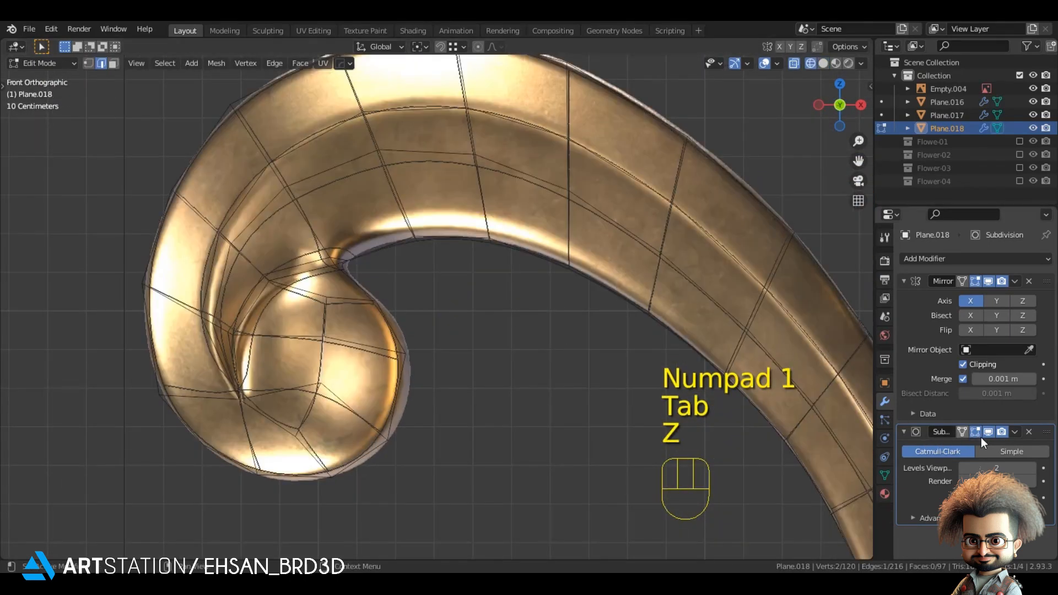
{"action": "key", "text": "z"}
{"action": "left_click", "coordinate": [607, 391]}
{"action": "scroll", "coordinate": [607, 391], "scroll_direction": "down", "scroll_amount": 2}
{"action": "middle_click_drag", "start_coordinate": [607, 391], "coordinate": [439, 332], "text": "shift"}
{"action": "scroll", "coordinate": [439, 333], "scroll_direction": "up", "scroll_amount": 3}
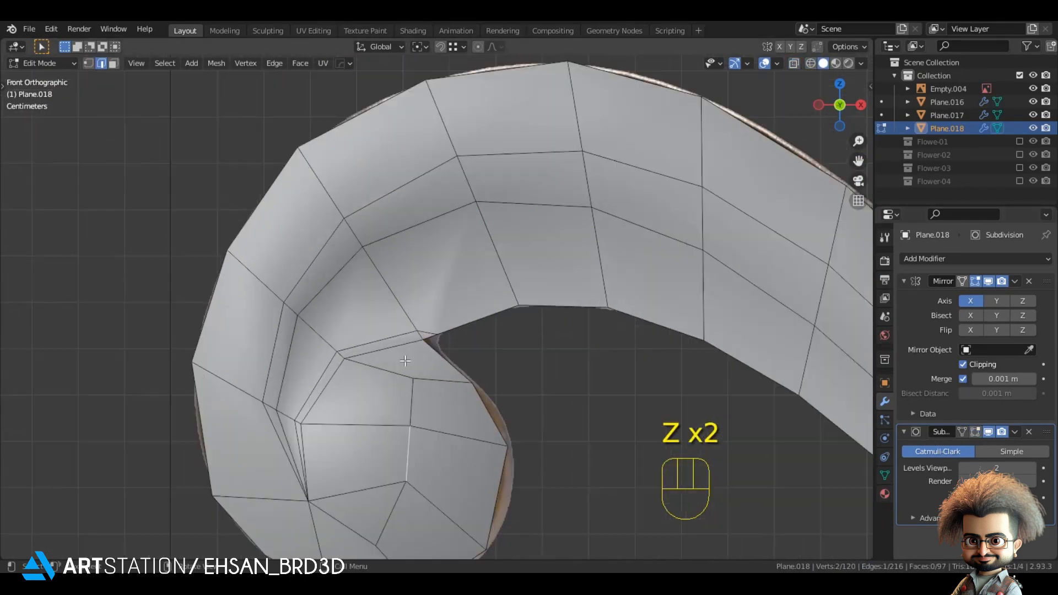
{"action": "key", "text": "1"}
{"action": "key", "text": "m"}
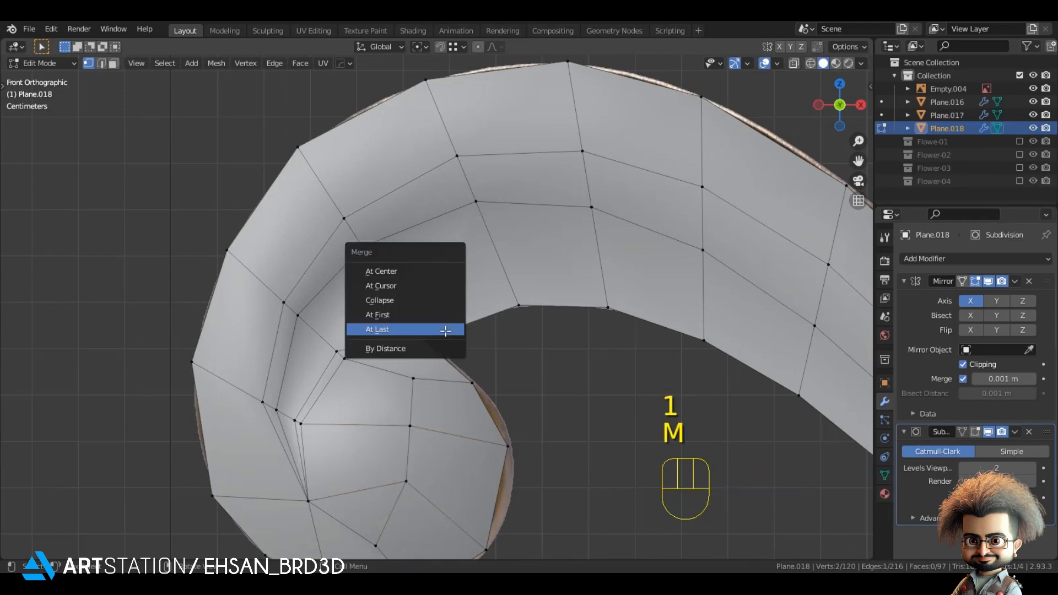
{"action": "left_click", "coordinate": [441, 330]}
{"action": "key", "text": "g"}
{"action": "left_click", "coordinate": [512, 358]}
{"action": "key", "text": "Tab"}
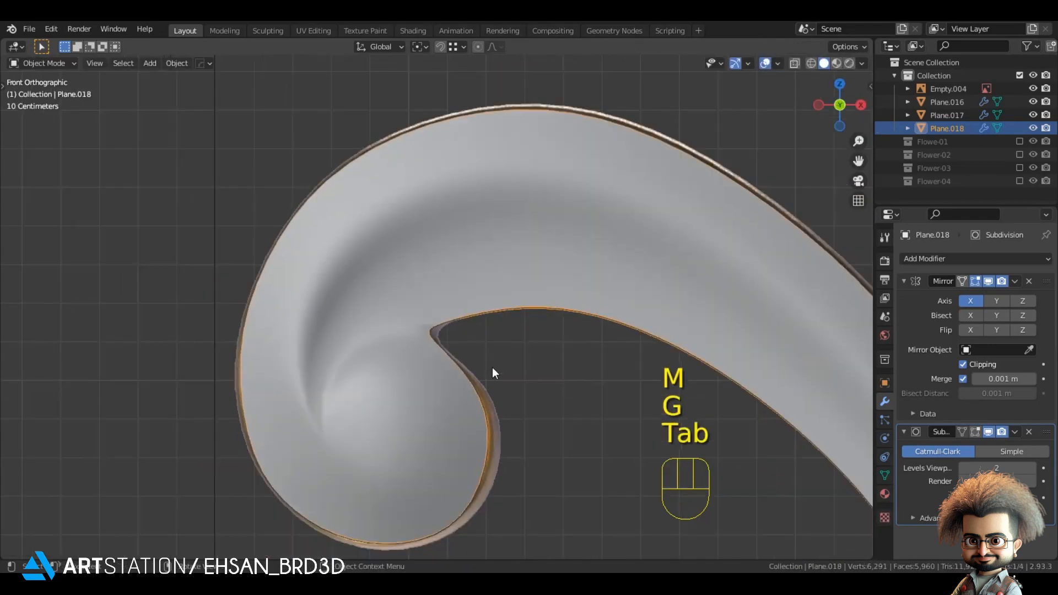
- Move the vertex at the scroll's inner corner along Y to adjust its depth
{"action": "key", "text": "z"}
{"action": "key", "text": "z"}
{"action": "left_click", "coordinate": [751, 328]}
{"action": "key", "text": "Tab"}
{"action": "middle_click_drag", "start_coordinate": [752, 328], "coordinate": [484, 378]}
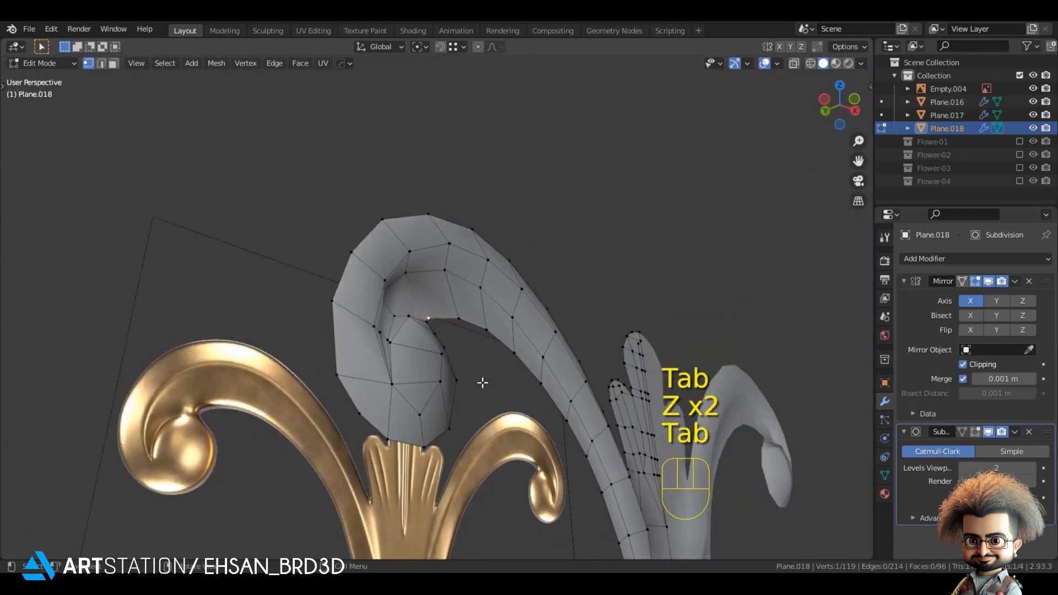
{"action": "key", "text": "g"}
{"action": "middle_click_drag", "start_coordinate": [424, 418], "coordinate": [526, 319]}
{"action": "key", "text": "y"}
{"action": "left_click", "coordinate": [472, 427]}
{"action": "key", "text": "Tab"}
{"action": "key", "text": "KP_1"}
- Move the lower interior vertex of the scroll bulb along Y
{"action": "key", "text": "alt+a"}
{"action": "key", "text": "Tab"}
{"action": "key", "text": "g"}
{"action": "key", "text": "y"}
{"action": "left_click", "coordinate": [531, 303]}
{"action": "key", "text": "Tab"}
{"action": "key", "text": "KP_1"}
{"action": "key", "text": "Tab"}
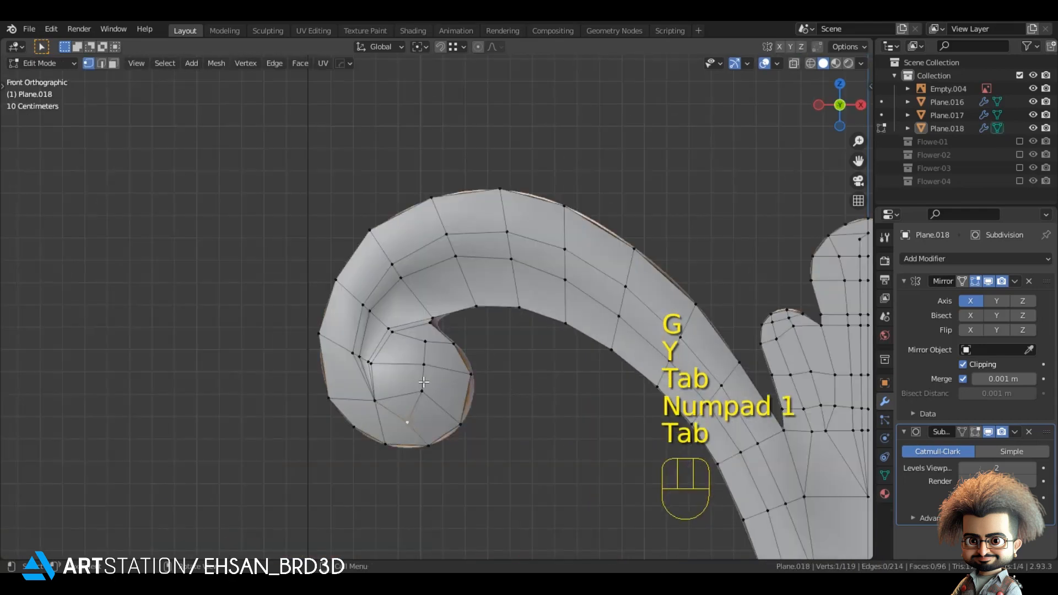
- Reposition the scroll bulb's interior vertices in the front view to round out the bulb
{"action": "key", "text": "g"}
{"action": "left_click", "coordinate": [427, 387]}
{"action": "key", "text": "Tab"}
{"action": "scroll", "coordinate": [539, 362], "scroll_direction": "down", "scroll_amount": 3}
{"action": "middle_click_drag", "start_coordinate": [499, 353], "coordinate": [365, 344], "text": "shift"}
{"action": "key", "text": "Tab"}
{"action": "scroll", "coordinate": [364, 345], "scroll_direction": "up", "scroll_amount": 4}
{"action": "key", "text": "g"}
{"action": "left_click", "coordinate": [423, 342]}
{"action": "key", "text": "Tab"}
{"action": "scroll", "coordinate": [506, 341], "scroll_direction": "down", "scroll_amount": 3}
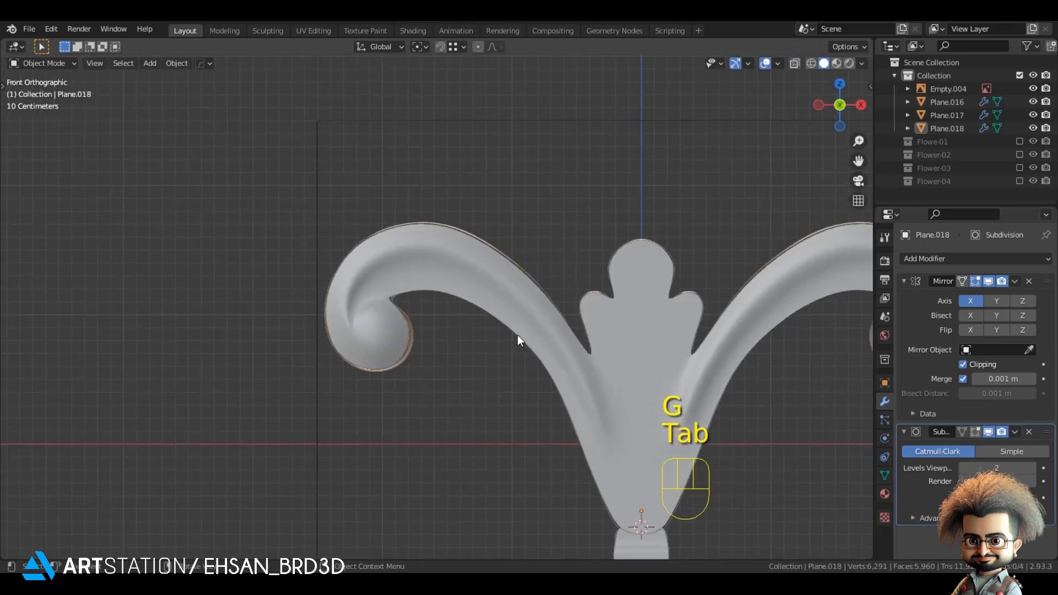
- Reposition four vertices along the groove lines beside the scroll bulb to even out the edge flow
{"action": "key", "text": "Tab"}
{"action": "scroll", "coordinate": [441, 328], "scroll_direction": "up", "scroll_amount": 2}
{"action": "key", "text": "z"}
{"action": "key", "text": "z"}
{"action": "scroll", "coordinate": [307, 310], "scroll_direction": "up", "scroll_amount": 2}
{"action": "key", "text": "2"}
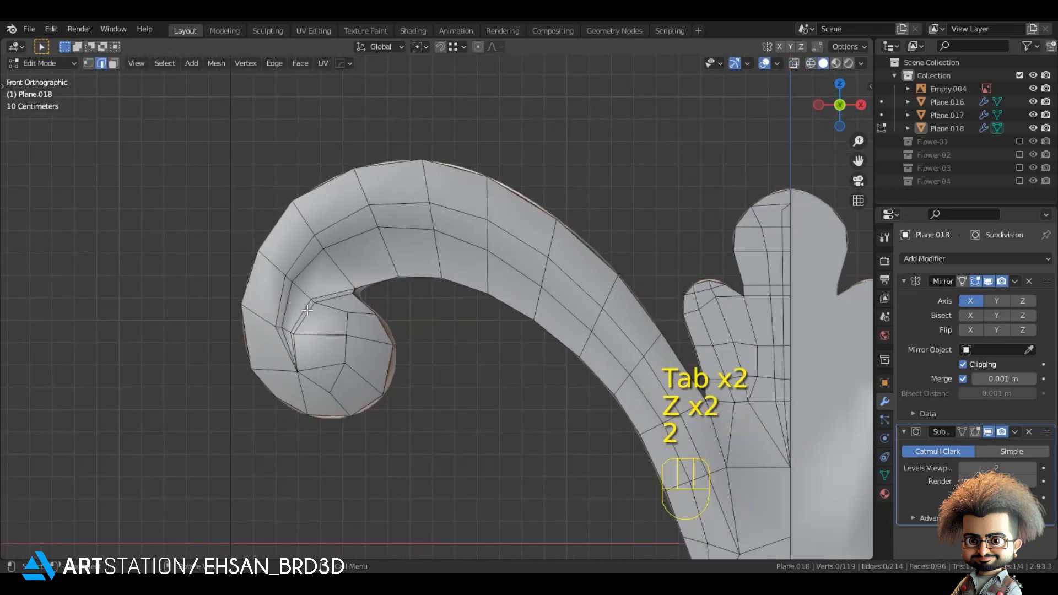
{"action": "key", "text": "1"}
{"action": "left_click", "coordinate": [285, 324]}
{"action": "key", "text": "g"}
{"action": "left_click", "coordinate": [288, 320]}
{"action": "key", "text": "g"}
{"action": "left_click", "coordinate": [292, 305]}
{"action": "key", "text": "g"}
{"action": "left_click", "coordinate": [291, 305]}
{"action": "key", "text": "g"}
{"action": "left_click", "coordinate": [283, 302]}
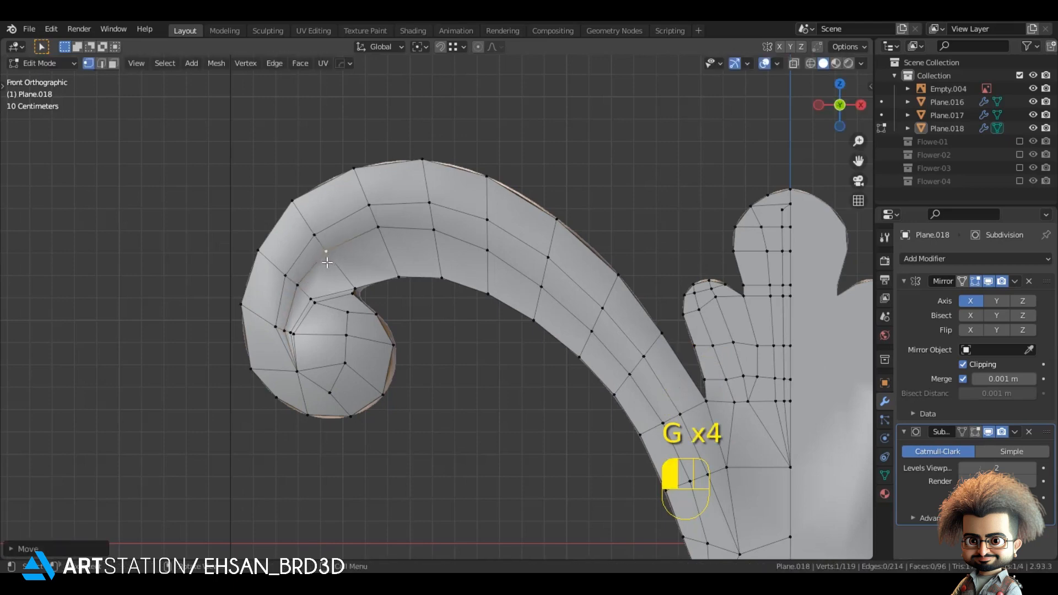
- Bevel the arm's ridge line narrowly, from the scroll groove down to the edge row level with the centre groove's end
{"action": "key", "text": "2"}
{"action": "left_click", "coordinate": [502, 219], "text": "ctrl"}
{"action": "key", "text": "z"}
{"action": "key", "text": "z"}
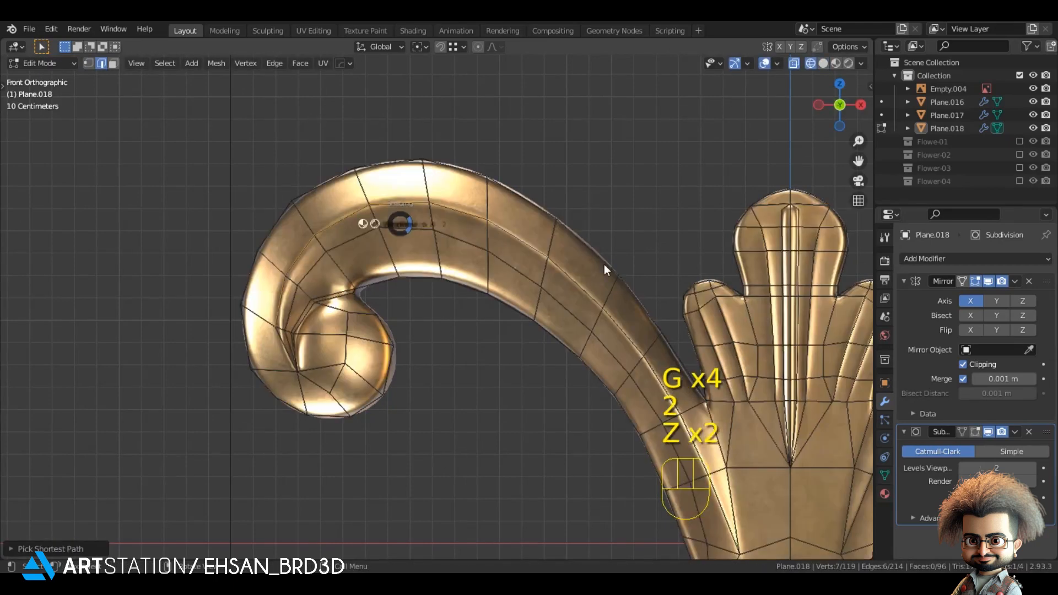
{"action": "middle_click_drag", "start_coordinate": [604, 263], "coordinate": [405, 125], "text": "shift"}
{"action": "left_click", "coordinate": [508, 301], "text": "ctrl"}
{"action": "key", "text": "ctrl+z"}
{"action": "left_click", "coordinate": [498, 304], "text": "ctrl"}
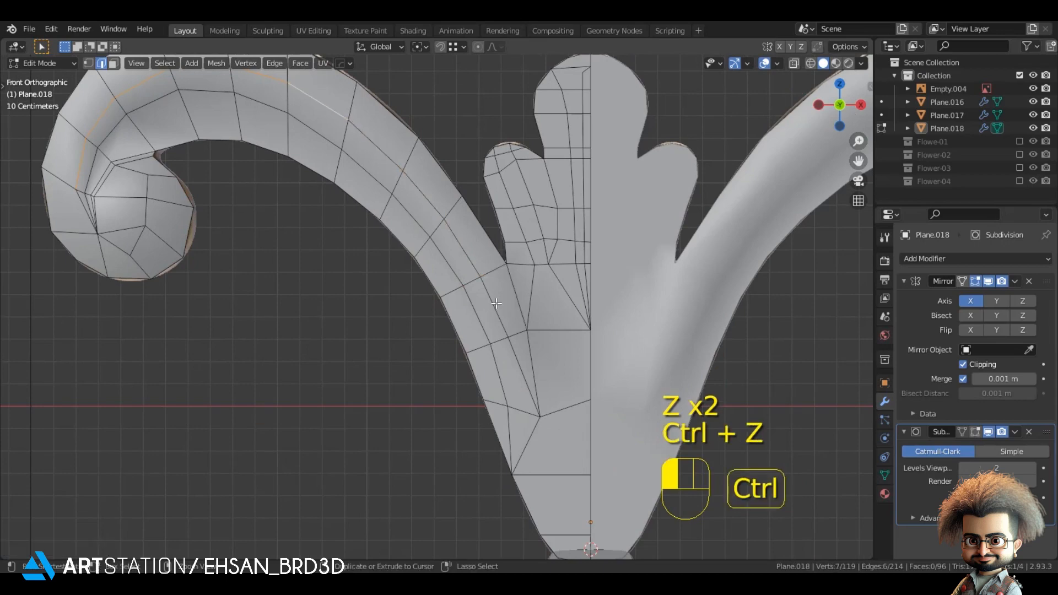
{"action": "key", "text": "z"}
{"action": "middle_click_drag", "start_coordinate": [569, 309], "coordinate": [475, 289], "text": "shift"}
{"action": "key", "text": "z"}
{"action": "scroll", "coordinate": [475, 289], "scroll_direction": "up", "scroll_amount": 5}
{"action": "key", "text": "ctrl+b"}
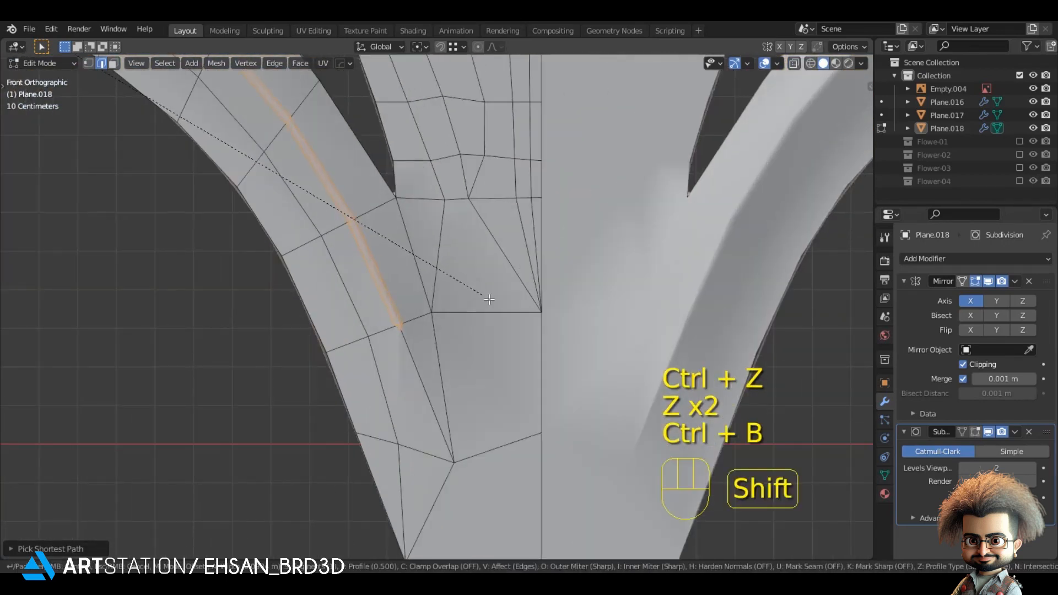
{"action": "left_click", "coordinate": [437, 339], "text": "shift"}
- Merge the lower end vertex of the arm's ridge bevel into the next ridge-line vertex below it
{"action": "key", "text": "1"}
{"action": "left_click", "coordinate": [401, 330]}
{"action": "left_click", "coordinate": [454, 462], "text": "shift"}
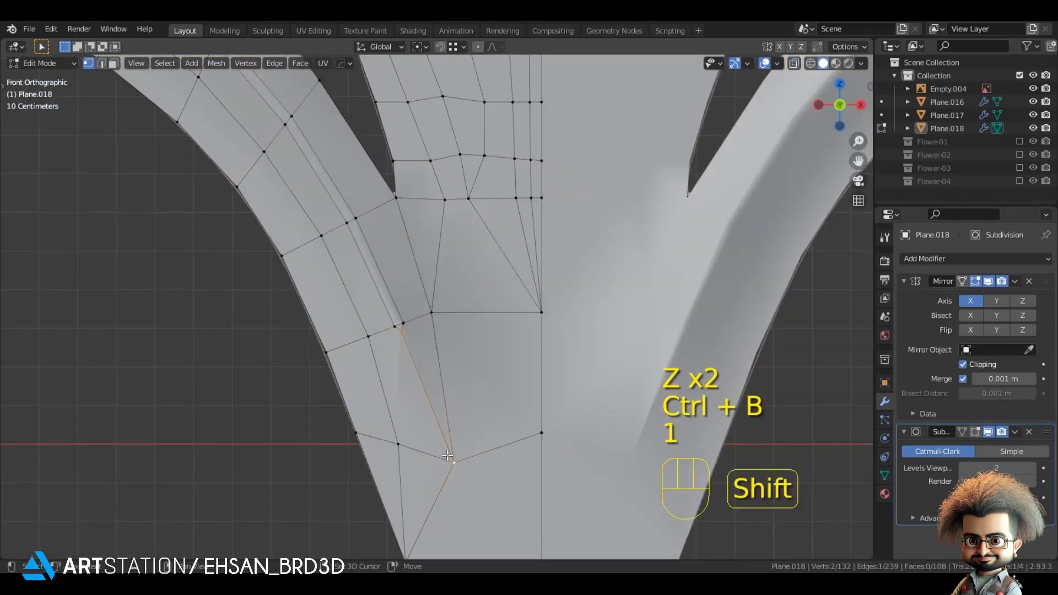
{"action": "key", "text": "m"}
{"action": "left_click", "coordinate": [455, 464]}
- Merge the scroll-end vertex of the ridge bevel into the vertex where the groove lines converge on the scroll
{"action": "scroll", "coordinate": [281, 331], "scroll_direction": "down", "scroll_amount": 4}
{"action": "middle_click_drag", "start_coordinate": [281, 331], "coordinate": [549, 385], "text": "shift"}
{"action": "scroll", "coordinate": [368, 295], "scroll_direction": "up", "scroll_amount": 4}
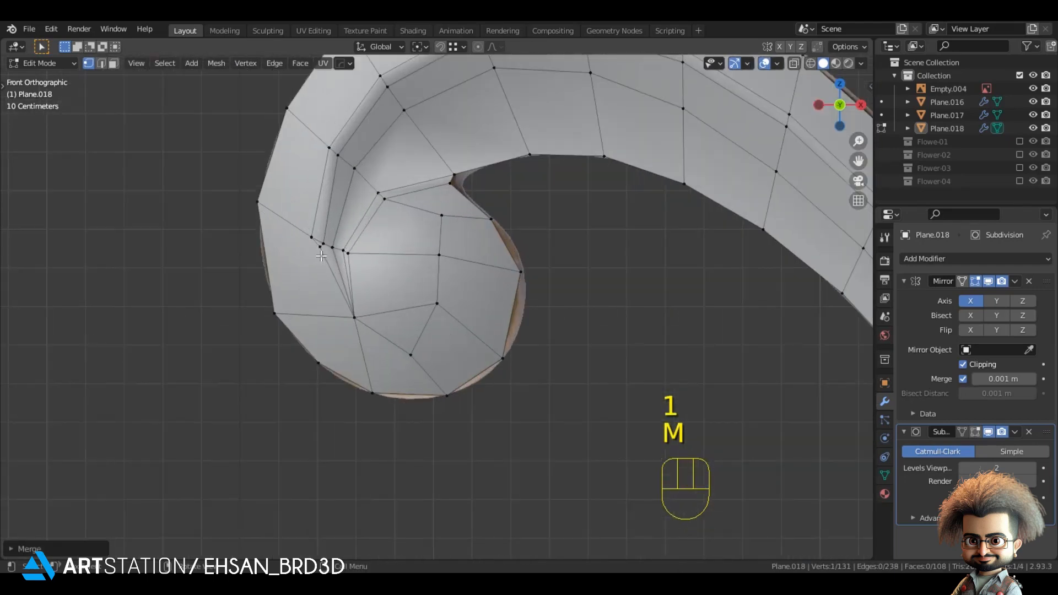
{"action": "left_click", "coordinate": [353, 316], "text": "shift"}
{"action": "key", "text": "m"}
{"action": "left_click", "coordinate": [328, 241]}
- Reposition the two bevel vertices beside the scroll bulb in the front view to smooth the ridge's end
{"action": "left_click", "coordinate": [323, 241]}
{"action": "key", "text": "g"}
{"action": "left_click", "coordinate": [318, 237]}
{"action": "left_click", "coordinate": [307, 234]}
{"action": "key", "text": "g"}
{"action": "left_click", "coordinate": [305, 235]}
{"action": "key", "text": "Tab"}
{"action": "scroll", "coordinate": [496, 320], "scroll_direction": "down", "scroll_amount": 6}
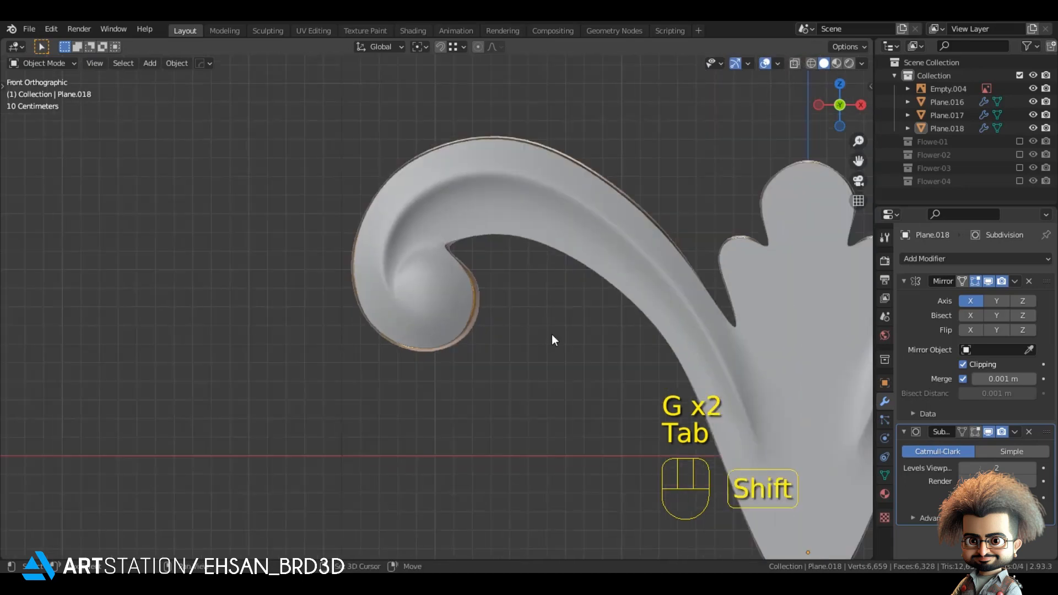
{"action": "key", "text": "alt+a"}
{"action": "middle_click_drag", "start_coordinate": [435, 356], "coordinate": [440, 363], "text": "shift"}
- Try connecting the central lobe's upper outline vertex to the central rib's tip, and dissolve the added edge
{"action": "key", "text": "Tab"}
{"action": "key", "text": "z"}
{"action": "scroll", "coordinate": [440, 342], "scroll_direction": "up", "scroll_amount": 3}
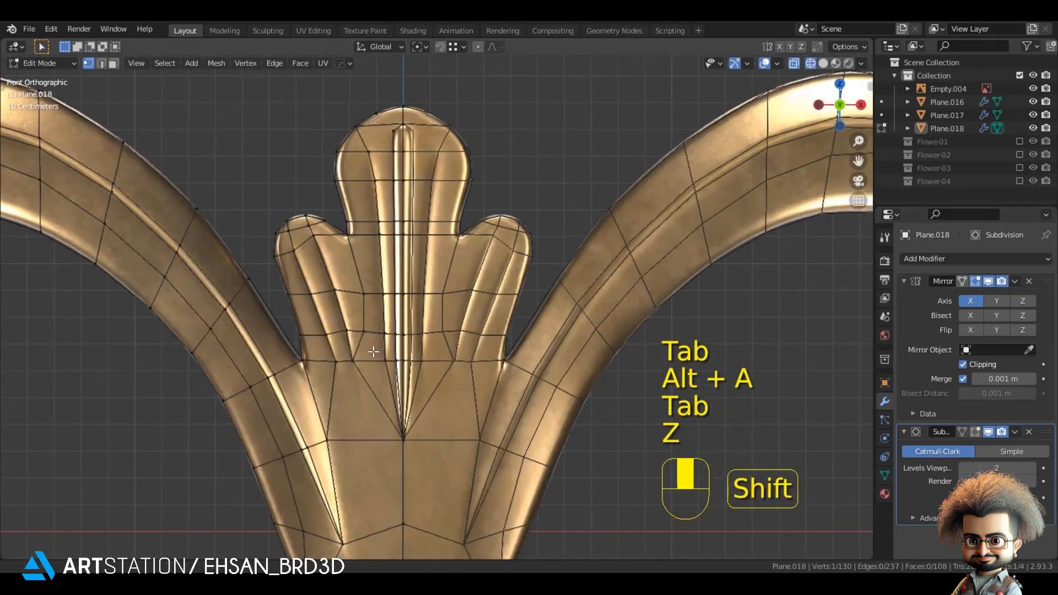
{"action": "middle_click_drag", "start_coordinate": [405, 138], "coordinate": [382, 192], "text": "shift"}
{"action": "scroll", "coordinate": [379, 187], "scroll_direction": "up", "scroll_amount": 4}
{"action": "key", "text": "3"}
{"action": "key", "text": "1"}
{"action": "left_click", "coordinate": [288, 152]}
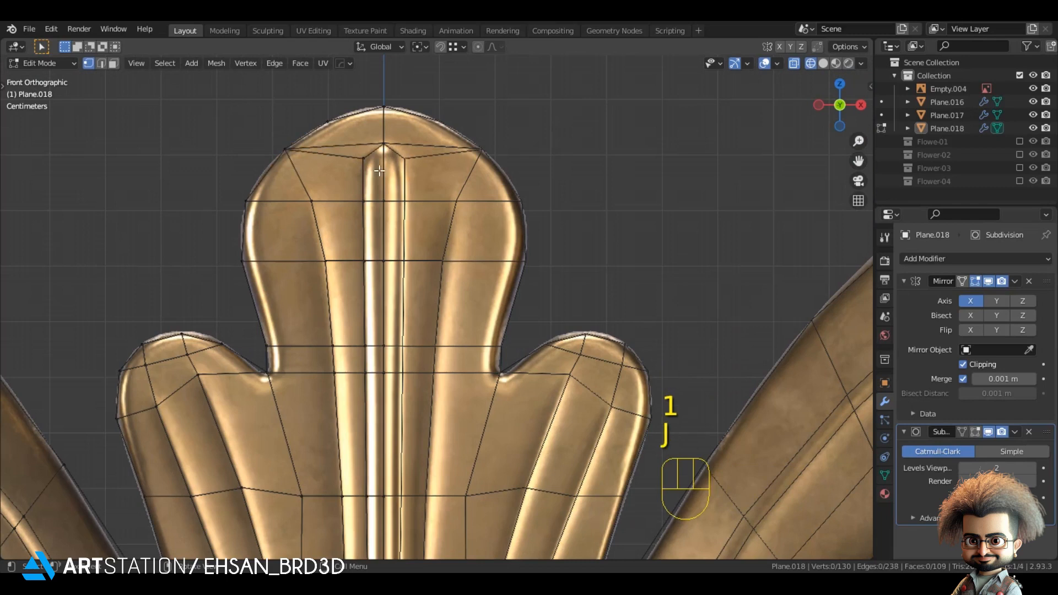
{"action": "key", "text": "2"}
{"action": "left_click", "coordinate": [353, 149]}
{"action": "key", "text": "ctrl+x"}
{"action": "key", "text": "1"}
- Extrude the narrow strip of faces along the central rib, from its upper tip to its pointed lower end
{"action": "key", "text": "3"}
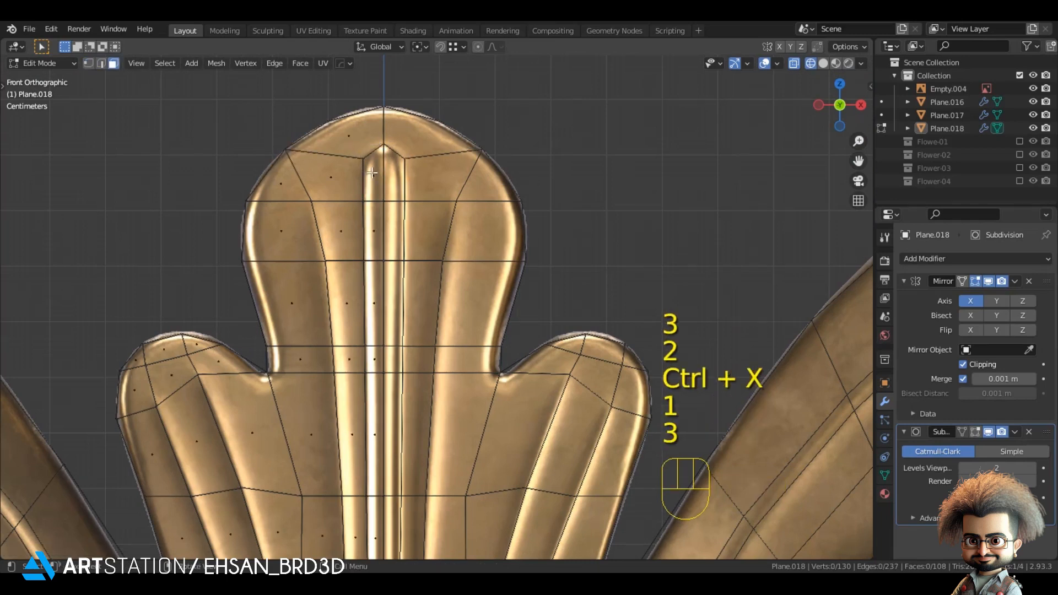
{"action": "scroll", "coordinate": [405, 293], "scroll_direction": "down", "scroll_amount": 2}
{"action": "middle_click_drag", "start_coordinate": [415, 163], "coordinate": [428, 60], "text": "shift"}
{"action": "left_click", "coordinate": [414, 332], "text": "ctrl"}
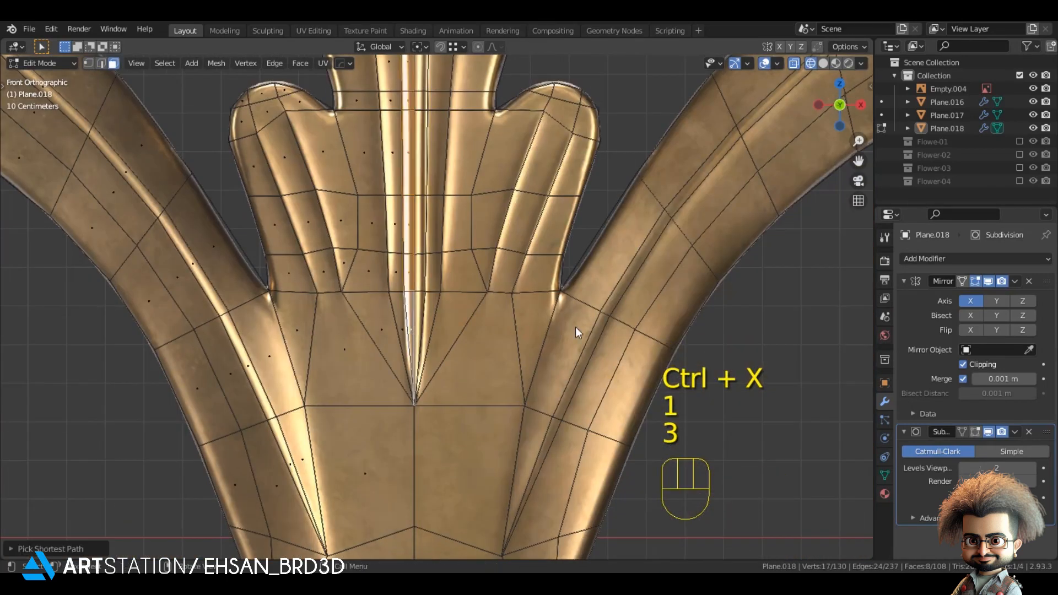
{"action": "key", "text": "z"}
{"action": "scroll", "coordinate": [466, 342], "scroll_direction": "down", "scroll_amount": 2}
{"action": "middle_click_drag", "start_coordinate": [466, 343], "coordinate": [509, 388]}
{"action": "key", "text": "e"}
{"action": "left_click", "coordinate": [593, 410], "text": "shift"}
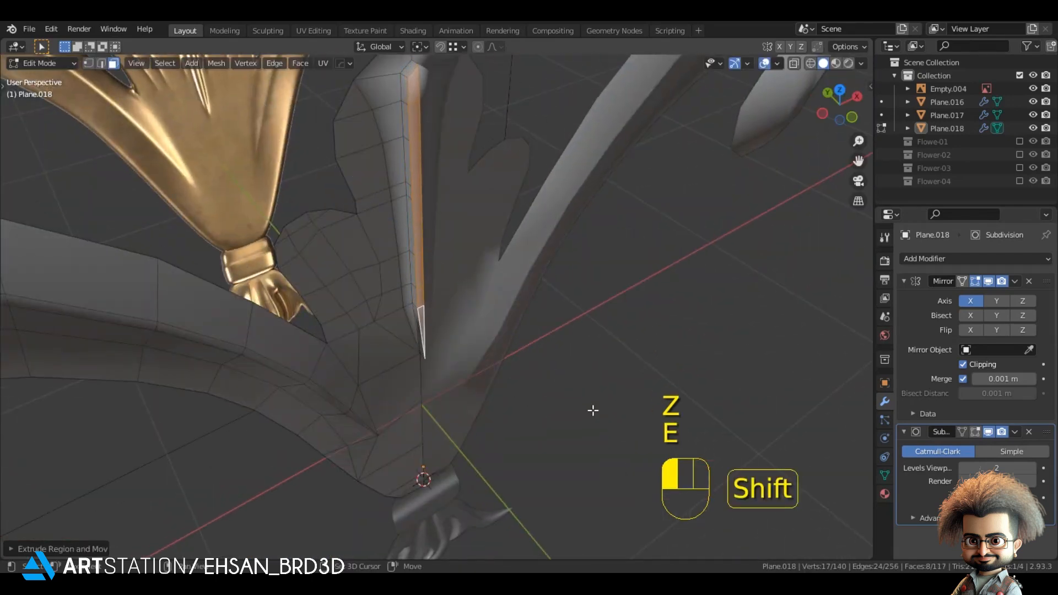
{"action": "key", "text": "Tab"}
{"action": "middle_click_drag", "start_coordinate": [593, 410], "coordinate": [524, 329]}
{"action": "key", "text": "KP_1"}
- Bevel the flute line beside the central rib narrowly through the central lobe, ending one row above its lower end
{"action": "key", "text": "Tab"}
{"action": "key", "text": "z"}
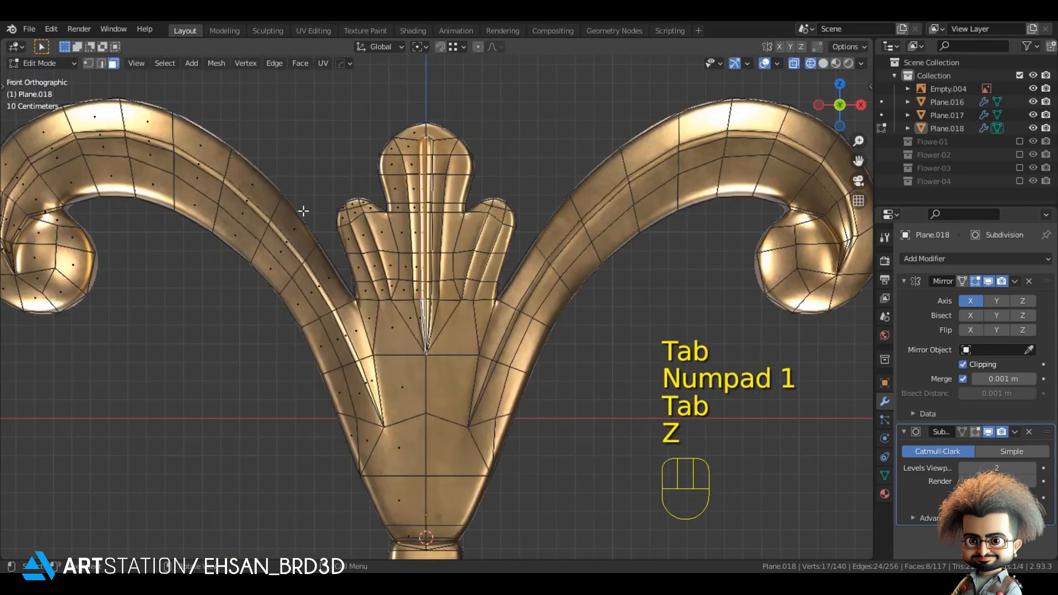
{"action": "scroll", "coordinate": [365, 335], "scroll_direction": "up", "scroll_amount": 3}
{"action": "key", "text": "2"}
{"action": "left_click", "coordinate": [420, 198]}
{"action": "middle_click_drag", "start_coordinate": [413, 458], "coordinate": [427, 359], "text": "shift"}
{"action": "left_click", "coordinate": [450, 293], "text": "ctrl"}
{"action": "scroll", "coordinate": [450, 293], "scroll_direction": "up", "scroll_amount": 3}
{"action": "key", "text": "ctrl+b"}
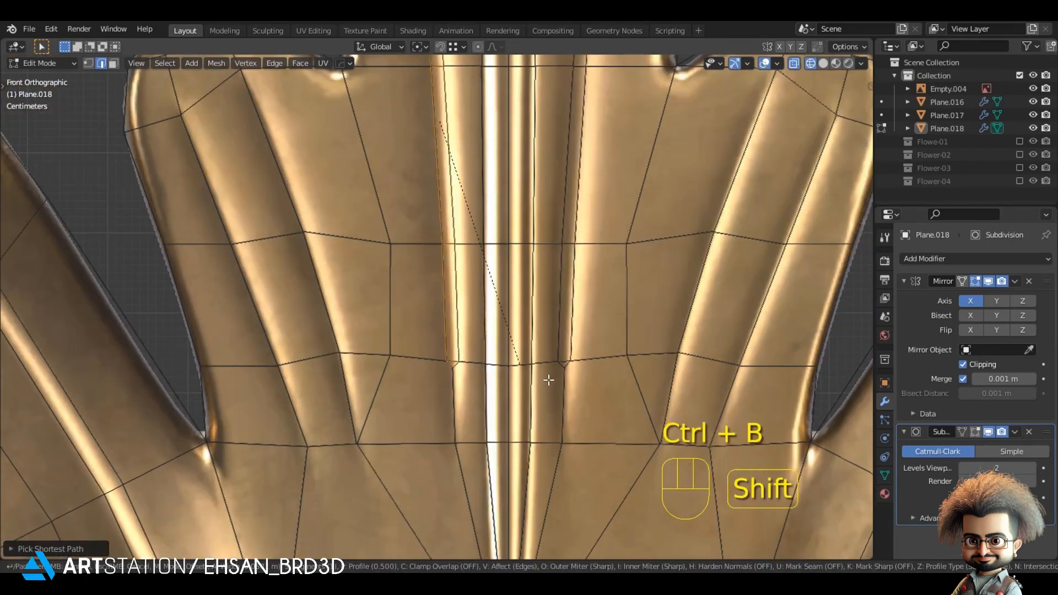
{"action": "left_click", "coordinate": [559, 389]}
- Merge the flute bevel's lower and upper end vertices into the adjacent vertices on the same line
{"action": "key", "text": "1"}
{"action": "left_click", "coordinate": [456, 377]}
{"action": "left_click", "coordinate": [468, 453], "text": "shift"}
{"action": "key", "text": "m"}
{"action": "left_click", "coordinate": [468, 453]}
{"action": "scroll", "coordinate": [468, 453], "scroll_direction": "down", "scroll_amount": 5}
{"action": "scroll", "coordinate": [425, 221], "scroll_direction": "up", "scroll_amount": 4}
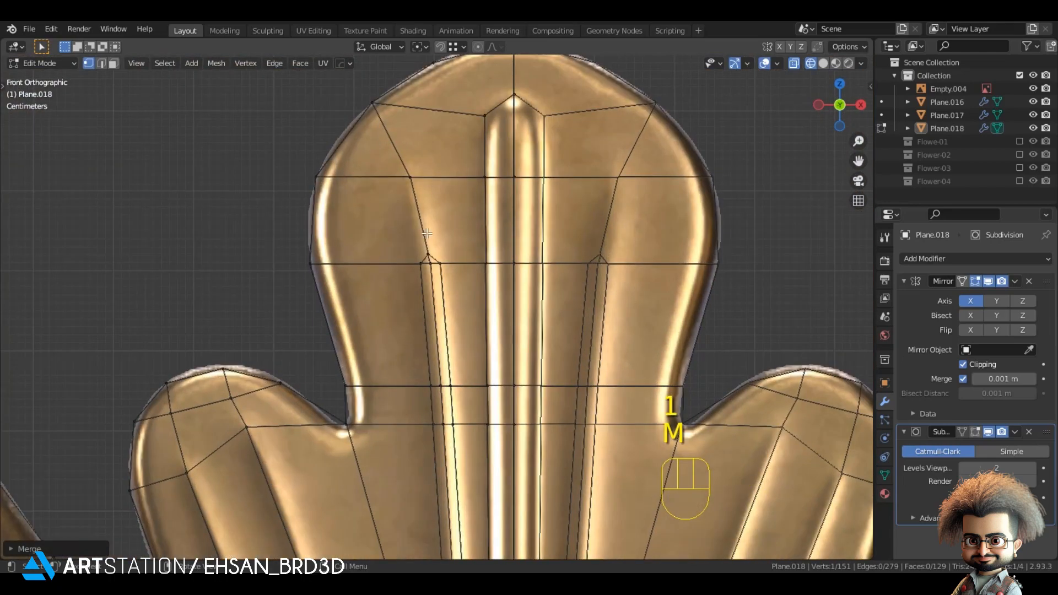
{"action": "key", "text": "m"}
{"action": "left_click", "coordinate": [415, 207]}
- Move the middle edge line of the central lobe's flute bevel along Y to shape the groove in depth
{"action": "key", "text": "2"}
{"action": "scroll", "coordinate": [439, 389], "scroll_direction": "down", "scroll_amount": 3}
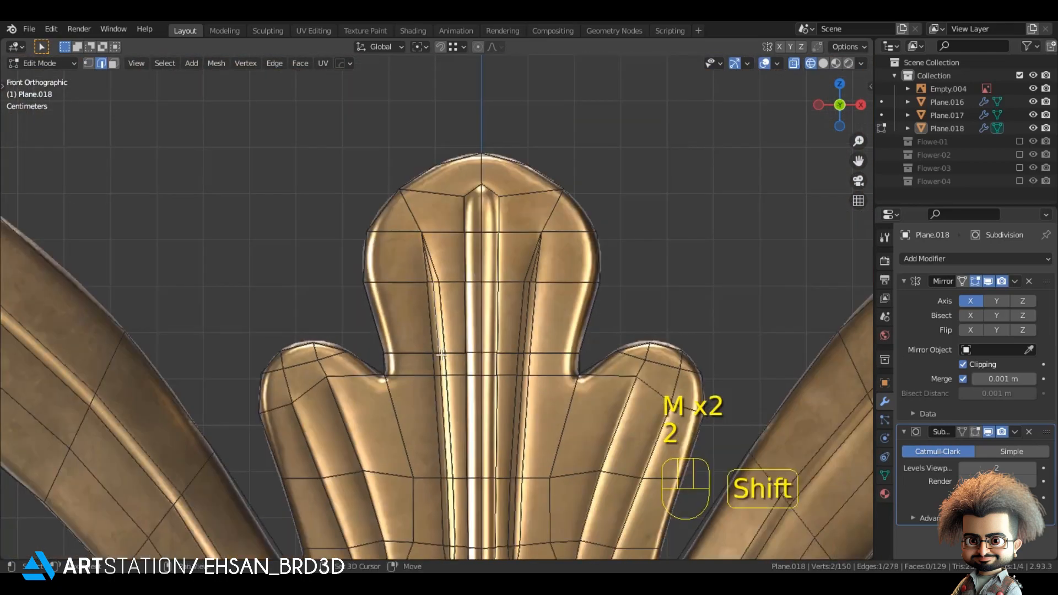
{"action": "left_click", "coordinate": [429, 383], "text": "ctrl"}
{"action": "key", "text": "z"}
{"action": "left_click", "coordinate": [485, 383]}
{"action": "middle_click_drag", "start_coordinate": [477, 381], "coordinate": [465, 432]}
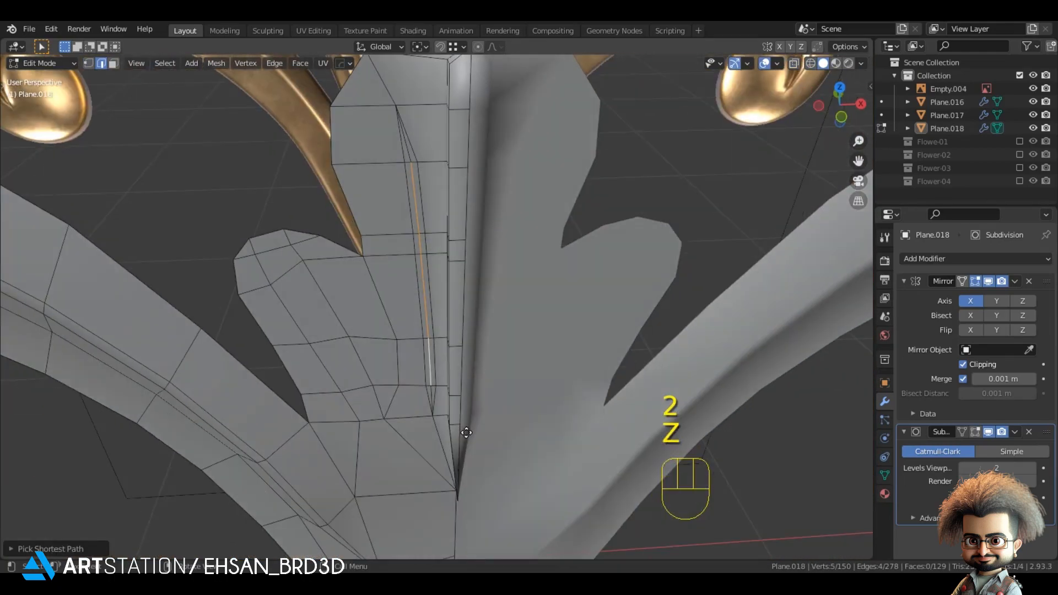
{"action": "key", "text": "g"}
{"action": "key", "text": "y"}
{"action": "left_click", "coordinate": [466, 419]}
{"action": "key", "text": "Tab"}
{"action": "key", "text": "KP_1"}
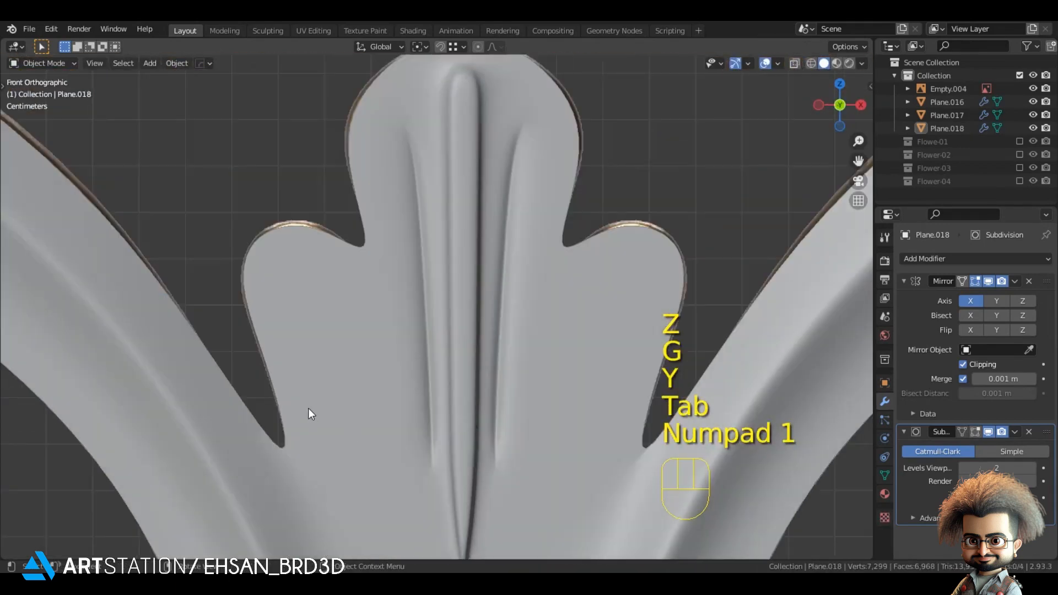
{"action": "scroll", "coordinate": [309, 414], "scroll_direction": "down", "scroll_amount": 3}
{"action": "middle_click_drag", "start_coordinate": [375, 405], "coordinate": [424, 400], "text": "shift"}
{"action": "scroll", "coordinate": [424, 400], "scroll_direction": "up", "scroll_amount": 2}
- Bevel the middle edges of the side lobe's two flute lines narrowly
{"action": "key", "text": "Tab"}
{"action": "key", "text": "z"}
{"action": "left_click", "coordinate": [337, 324]}
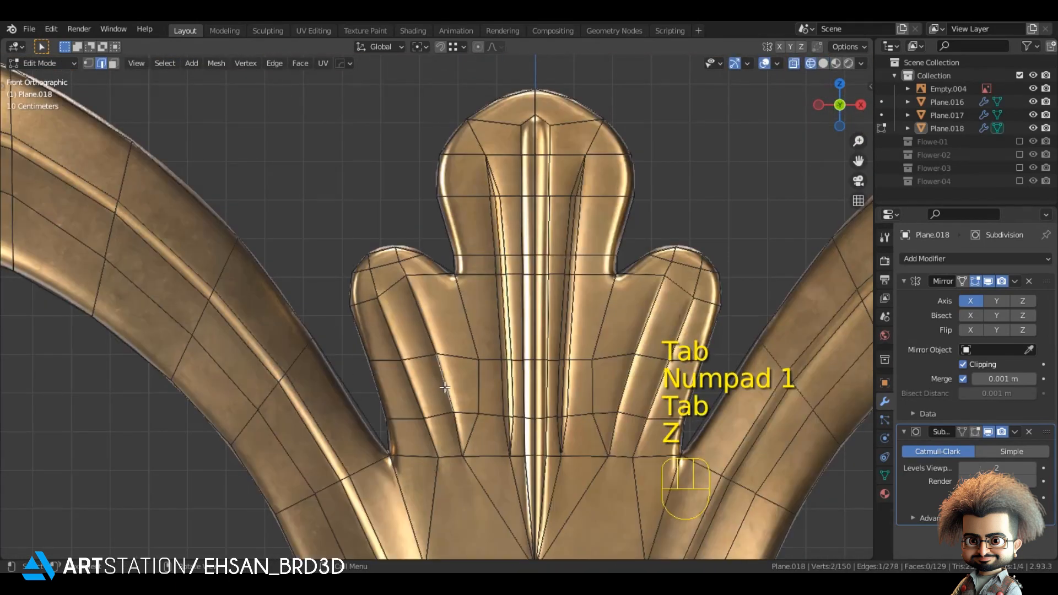
{"action": "left_click", "coordinate": [445, 389], "text": "shift"}
{"action": "scroll", "coordinate": [479, 371], "scroll_direction": "up", "scroll_amount": 2}
{"action": "key", "text": "ctrl+b"}
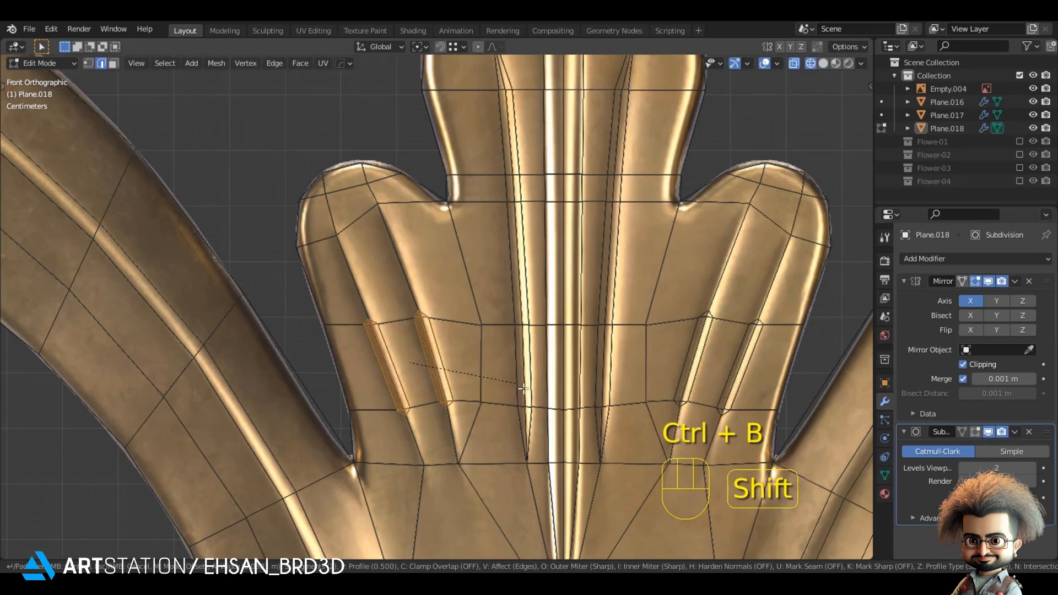
{"action": "left_click", "coordinate": [520, 386], "text": "shift"}
- Merge the lower end vertices of both side-lobe bevels into the vertices below them
{"action": "key", "text": "1"}
{"action": "left_click", "coordinate": [450, 419]}
{"action": "left_click", "coordinate": [459, 452], "text": "shift"}
{"action": "key", "text": "m"}
{"action": "left_click", "coordinate": [451, 452]}
{"action": "key", "text": "m"}
{"action": "left_click", "coordinate": [421, 458]}
- Try merging the outer side-lobe bevel's upper end vertex into the flute line's upper vertex
{"action": "left_click", "coordinate": [364, 300]}
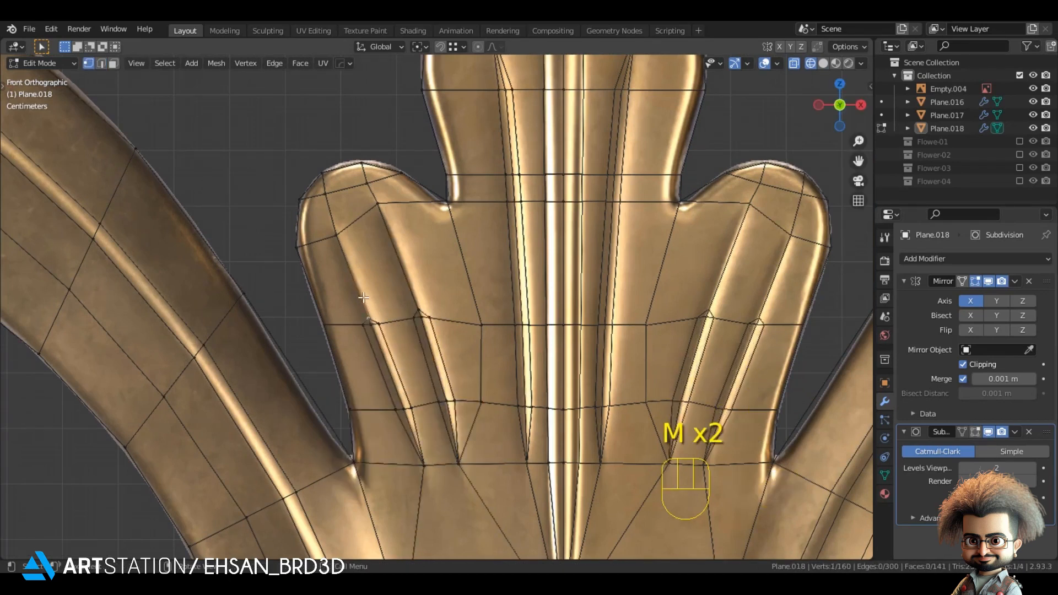
{"action": "left_click", "coordinate": [336, 244], "text": "shift"}
{"action": "key", "text": "m"}
{"action": "left_click", "coordinate": [335, 244]}
{"action": "key", "text": "ctrl+z"}
{"action": "key", "text": "ctrl+z"}
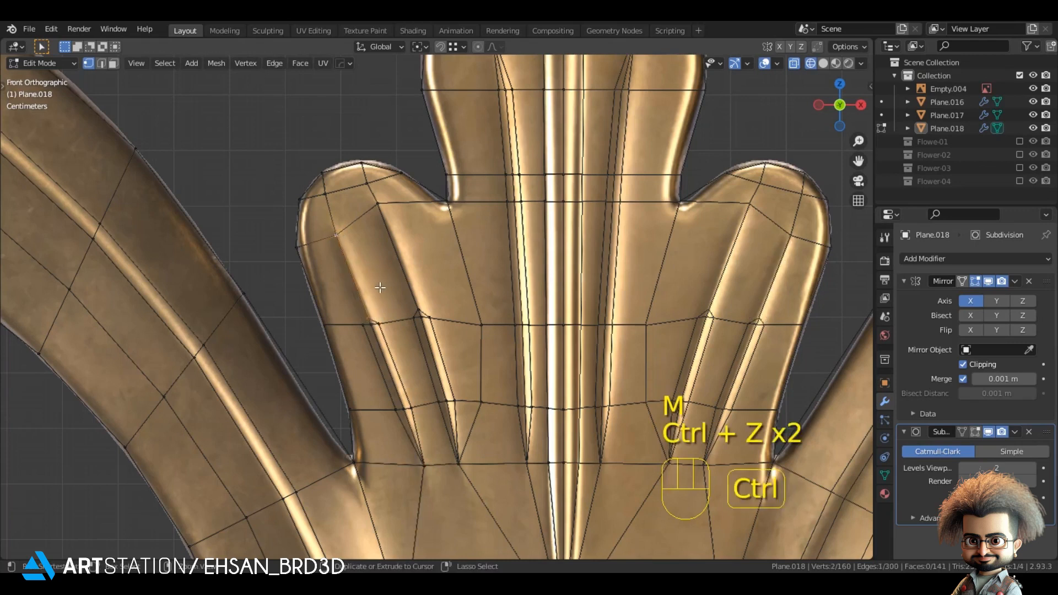
- Merge the upper end vertices of both side-lobe bevels into the upper vertices of their flute lines
{"action": "left_click", "coordinate": [354, 245], "text": "shift"}
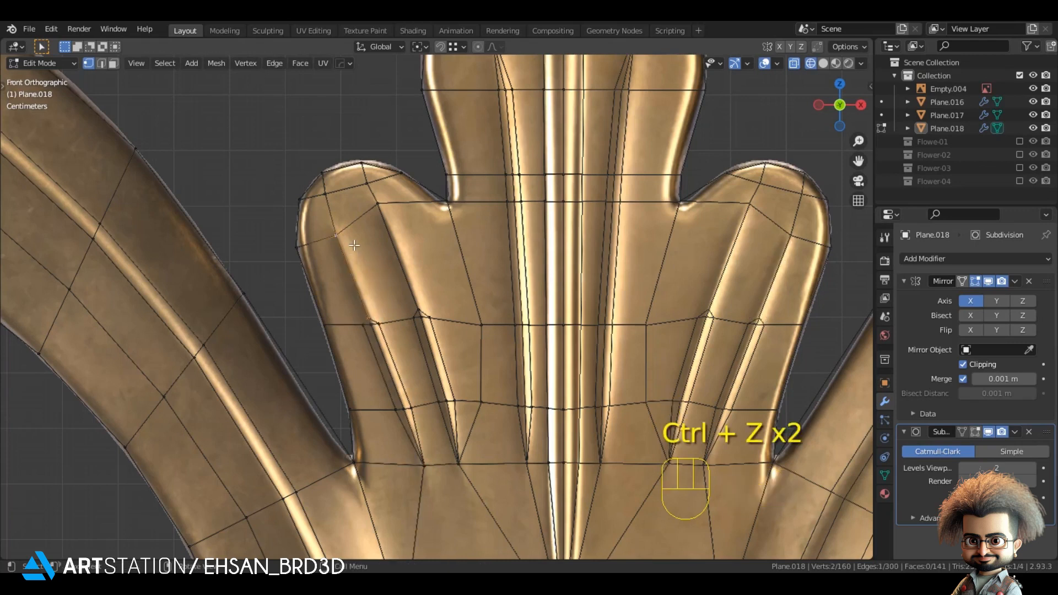
{"action": "key", "text": "m"}
{"action": "left_click", "coordinate": [355, 245]}
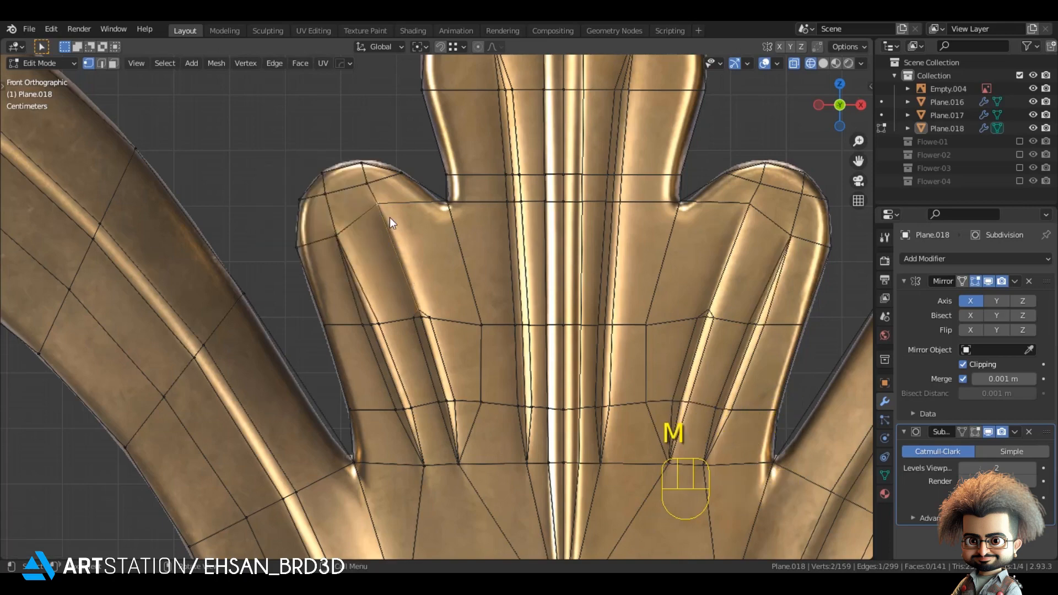
{"action": "key", "text": "m"}
- Move the middle edges of the side lobe's two flute bevels along Y to shape the grooves in depth
{"action": "key", "text": "z"}
{"action": "key", "text": "2"}
{"action": "middle_click_drag", "start_coordinate": [383, 362], "coordinate": [412, 350]}
{"action": "key", "text": "g"}
{"action": "key", "text": "y"}
{"action": "left_click", "coordinate": [400, 428]}
{"action": "key", "text": "Tab"}
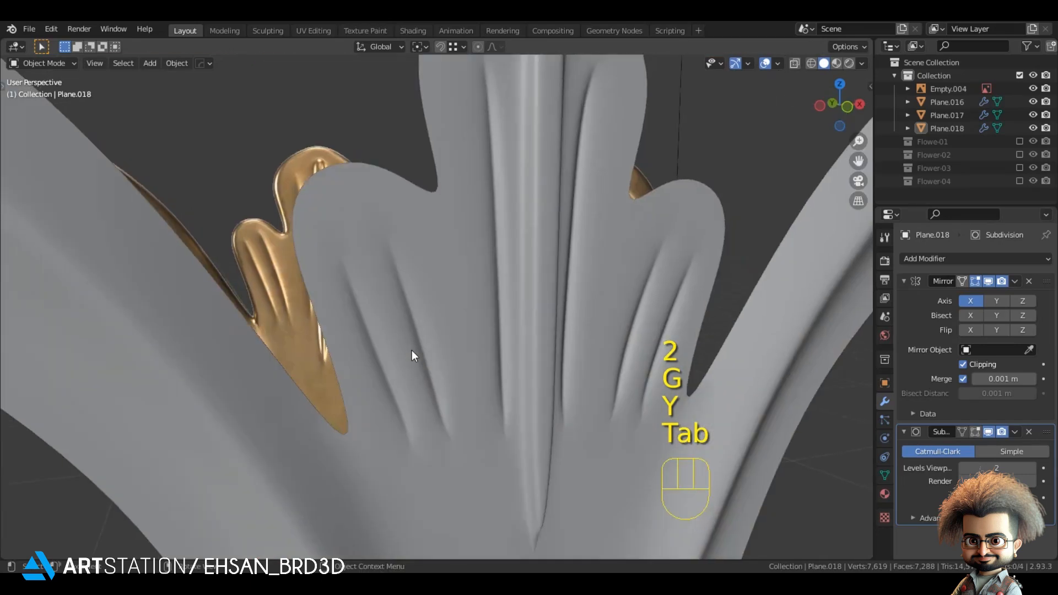
{"action": "key", "text": "KP_1"}
{"action": "key", "text": "alt+a"}
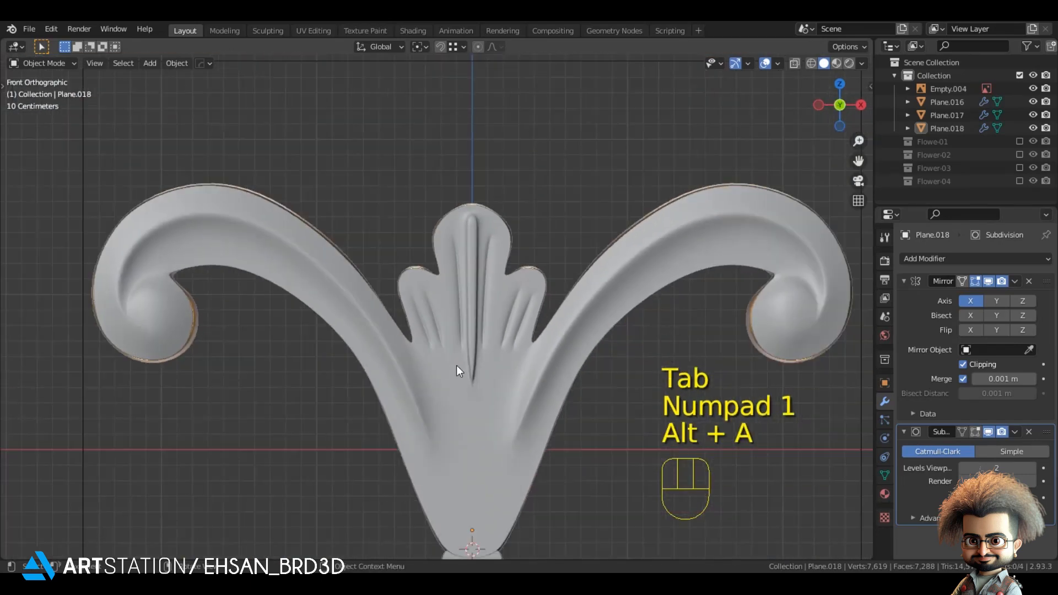
- Examine the whole smoothed ornament from the front and at an angle, comparing its relief with the reference
{"action": "scroll", "coordinate": [456, 370], "scroll_direction": "down", "scroll_amount": 1}
{"action": "key", "text": "Tab"}
{"action": "key", "text": "z"}
{"action": "middle_click_drag", "start_coordinate": [542, 442], "coordinate": [534, 354], "text": "shift"}
{"action": "key", "text": "z"}
{"action": "left_click", "coordinate": [577, 343]}
{"action": "key", "text": "Tab"}
{"action": "scroll", "coordinate": [508, 334], "scroll_direction": "down", "scroll_amount": 3}
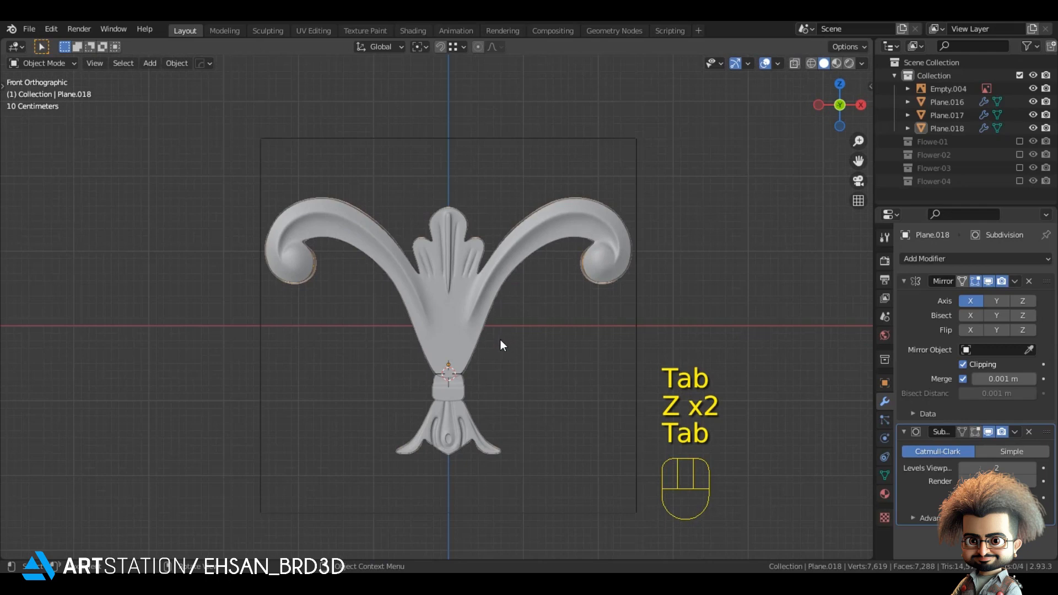
{"action": "scroll", "coordinate": [504, 340], "scroll_direction": "down", "scroll_amount": 1}
{"action": "middle_click_drag", "start_coordinate": [508, 336], "coordinate": [454, 296]}
- Isolate the ornament mesh in local view and select its outer boundary edges, excluding those on the centre line
{"action": "key", "text": "Tab"}
{"action": "scroll", "coordinate": [451, 216], "scroll_direction": "up", "scroll_amount": 2}
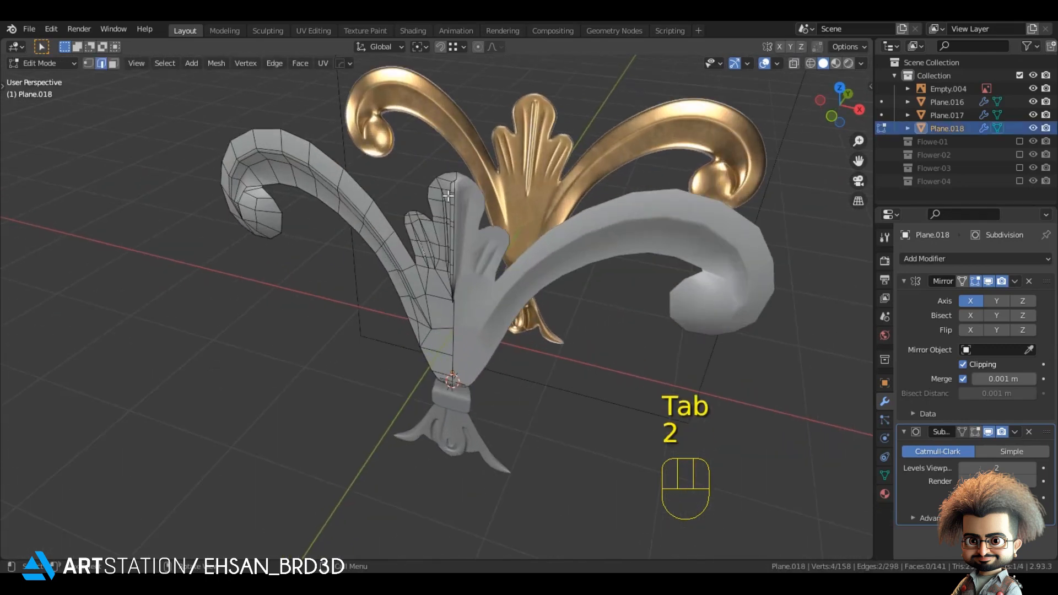
{"action": "key", "text": "KP_Divide"}
{"action": "key", "text": "KP_1"}
{"action": "key", "text": "z"}
{"action": "scroll", "coordinate": [378, 193], "scroll_direction": "up", "scroll_amount": 5}
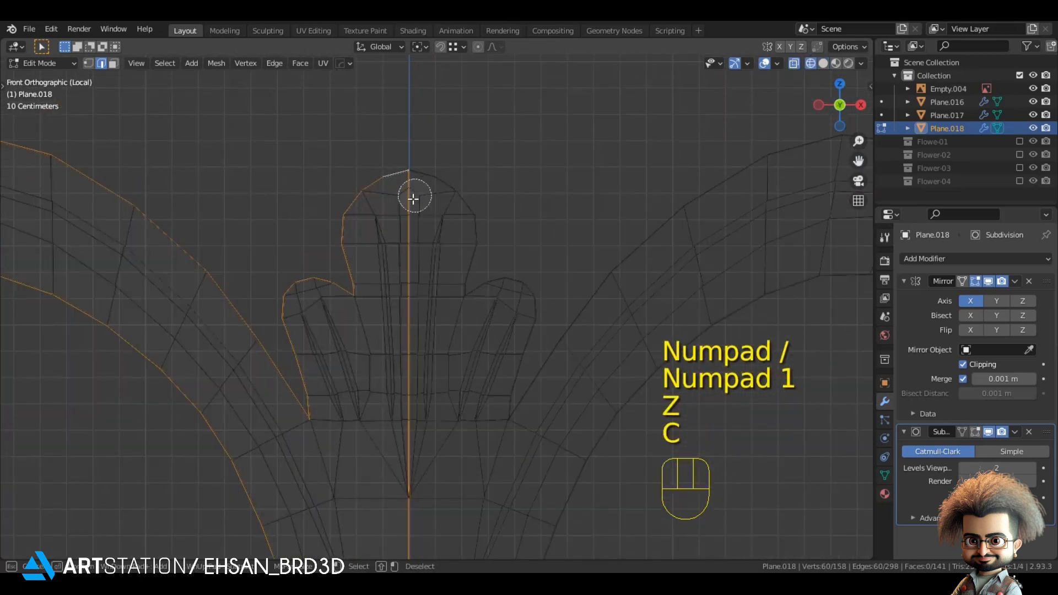
{"action": "middle_click_drag", "start_coordinate": [410, 414], "coordinate": [412, 438]}
{"action": "right_click", "coordinate": [412, 438]}
{"action": "middle_click_drag", "start_coordinate": [412, 438], "coordinate": [446, 173], "text": "shift"}
{"action": "key", "text": "c"}
{"action": "middle_click_drag", "start_coordinate": [439, 221], "coordinate": [437, 323]}
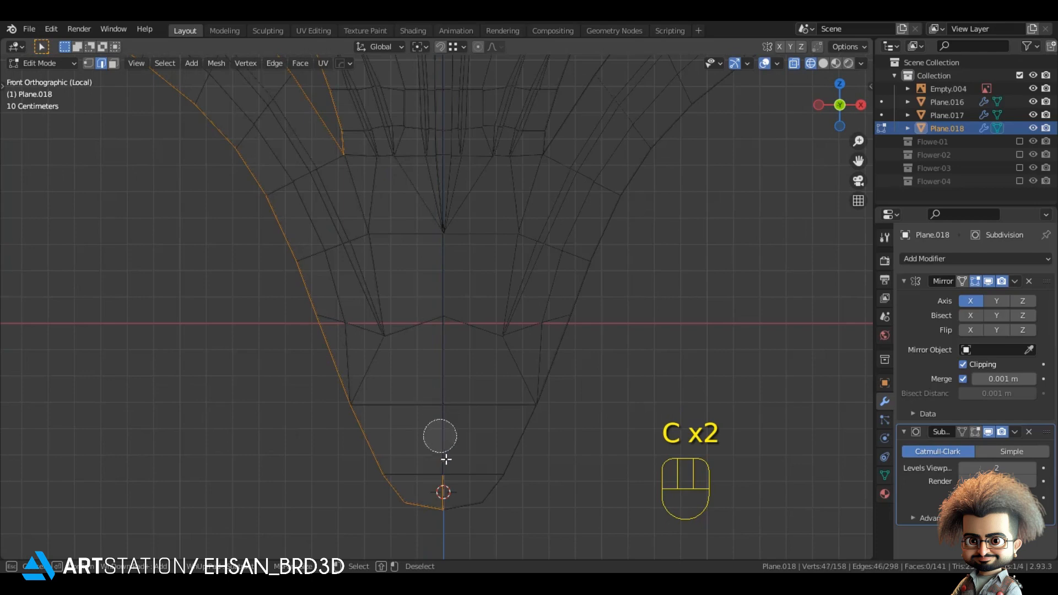
- Extrude the selected outline edges backward along Y to form the ornament's side walls
{"action": "scroll", "coordinate": [445, 467], "scroll_direction": "down", "scroll_amount": 4}
{"action": "key", "text": "z"}
{"action": "middle_click_drag", "start_coordinate": [319, 255], "coordinate": [430, 373]}
{"action": "key", "text": "e"}
{"action": "key", "text": "y"}
{"action": "left_click", "coordinate": [351, 339]}
- Flatten the extruded rim with a Y scale of 0 and reposition it along Y to set the wall depth
{"action": "key", "text": "s"}
{"action": "key", "text": "y"}
{"action": "key", "text": "KP_0"}
{"action": "key", "text": "KP_Enter"}
{"action": "key", "text": "g"}
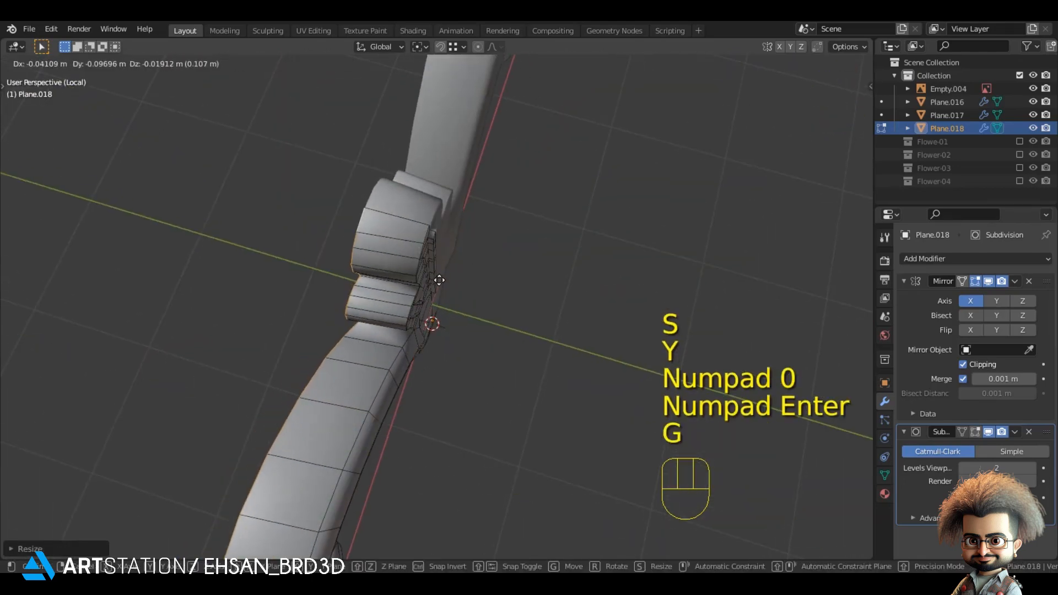
{"action": "key", "text": "y"}
{"action": "left_click", "coordinate": [376, 256]}
- Add a supporting edge loop around the ornament's side wall close to its front edge and return to the full scene
{"action": "key", "text": "ctrl+r"}
{"action": "left_click", "coordinate": [399, 231]}
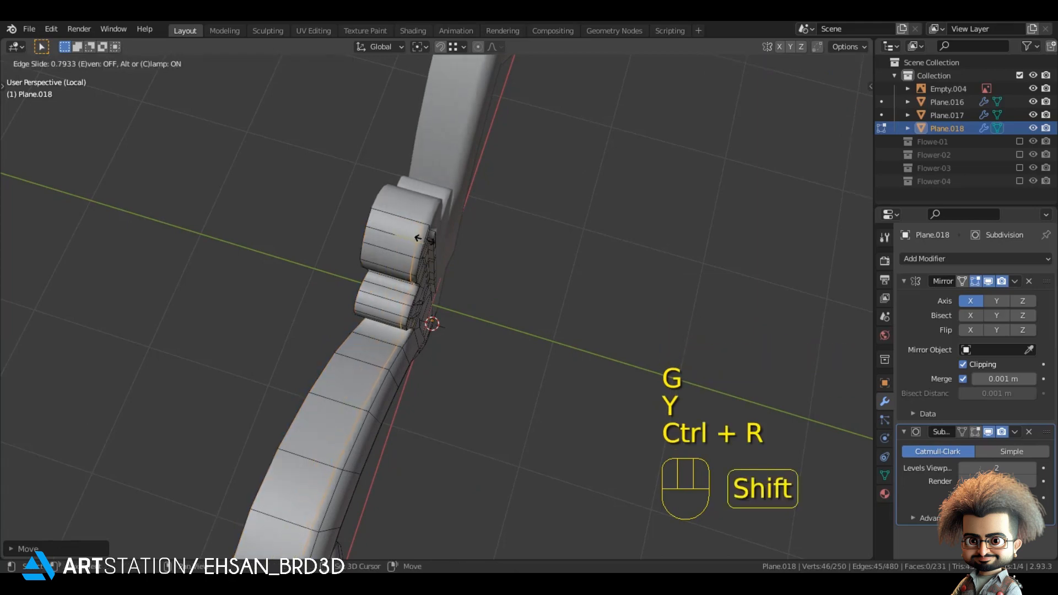
{"action": "left_click", "coordinate": [452, 253]}
{"action": "key", "text": "Tab"}
{"action": "scroll", "coordinate": [425, 240], "scroll_direction": "down", "scroll_amount": 4}
{"action": "middle_click_drag", "start_coordinate": [425, 239], "coordinate": [356, 193]}
{"action": "key", "text": "alt+a"}
{"action": "key", "text": "KP_Divide"}
{"action": "key", "text": "KP_1"}
- Extrude the band's outline edges backward along Y and flatten the extruded rim with a Y scale of 0
{"action": "middle_click_drag", "start_coordinate": [345, 401], "coordinate": [419, 432]}
{"action": "left_click", "coordinate": [487, 426]}
{"action": "key", "text": "Tab"}
{"action": "mouse_move", "coordinate": [488, 425]}
{"action": "middle_mouse_down"}
{"action": "mouse_move", "coordinate": [513, 423]}
{"action": "mouse_move", "coordinate": [484, 408]}
{"action": "middle_mouse_up"}
{"action": "key", "text": "e"}
{"action": "key", "text": "y"}
{"action": "key", "text": "s"}
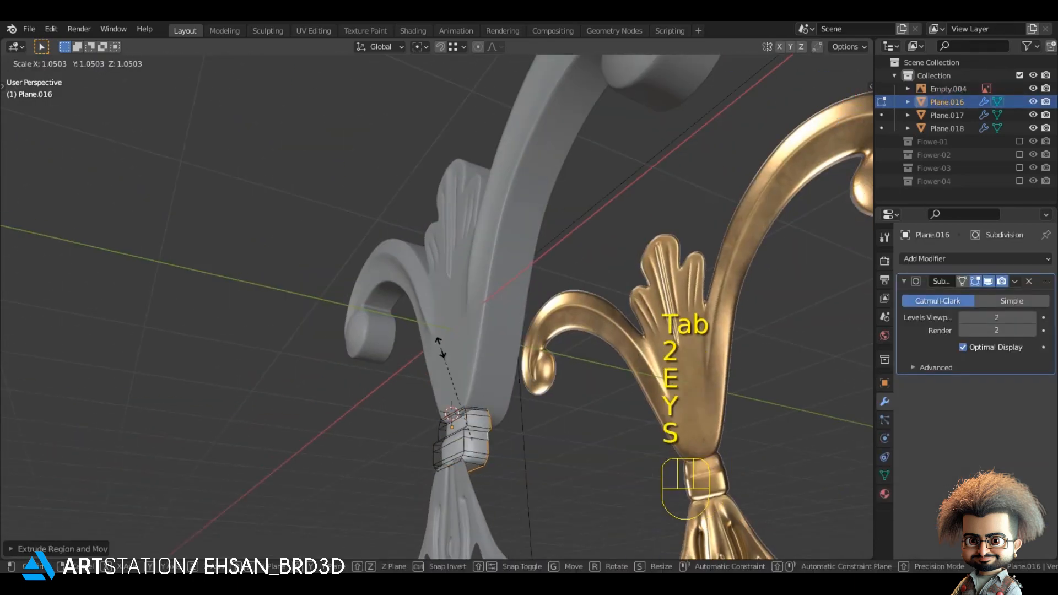
{"action": "key", "text": "y"}
{"action": "key", "text": "KP_0"}
{"action": "key", "text": "KP_Enter"}
- Move the band's extruded rim along Y with snapping enabled to set the depth of its side walls
{"action": "middle_click_drag", "start_coordinate": [449, 347], "coordinate": [430, 284], "text": "shift"}
{"action": "key", "text": "shift+Tab"}
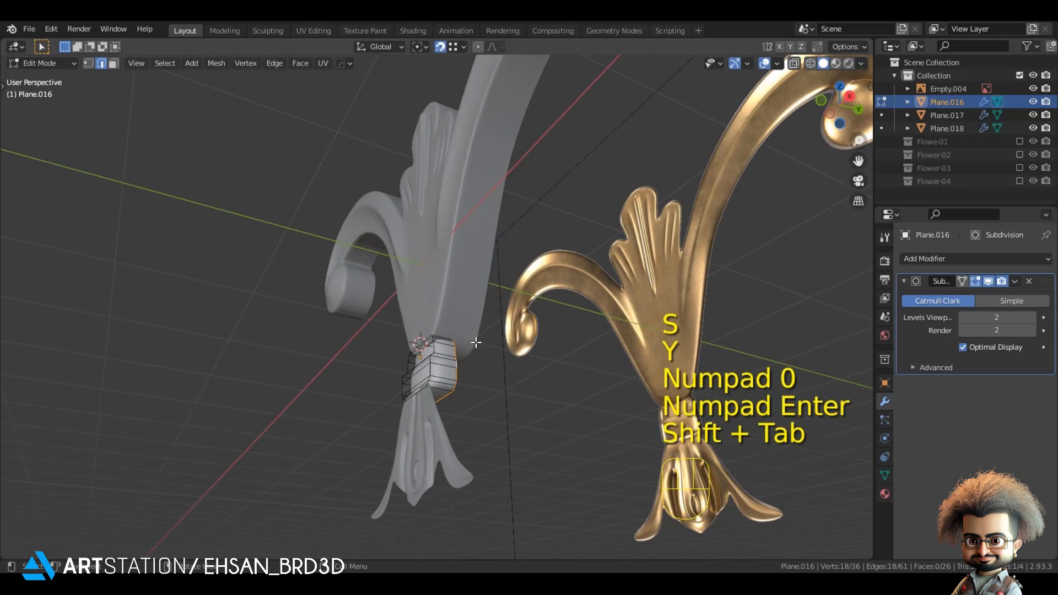
{"action": "key", "text": "g"}
{"action": "key", "text": "y"}
{"action": "key", "text": "shift+Tab"}
{"action": "left_click", "coordinate": [438, 411]}
- Add a supporting edge loop around the band's side wall near its front edge
{"action": "key", "text": "ctrl+r"}
{"action": "left_click", "coordinate": [449, 367]}
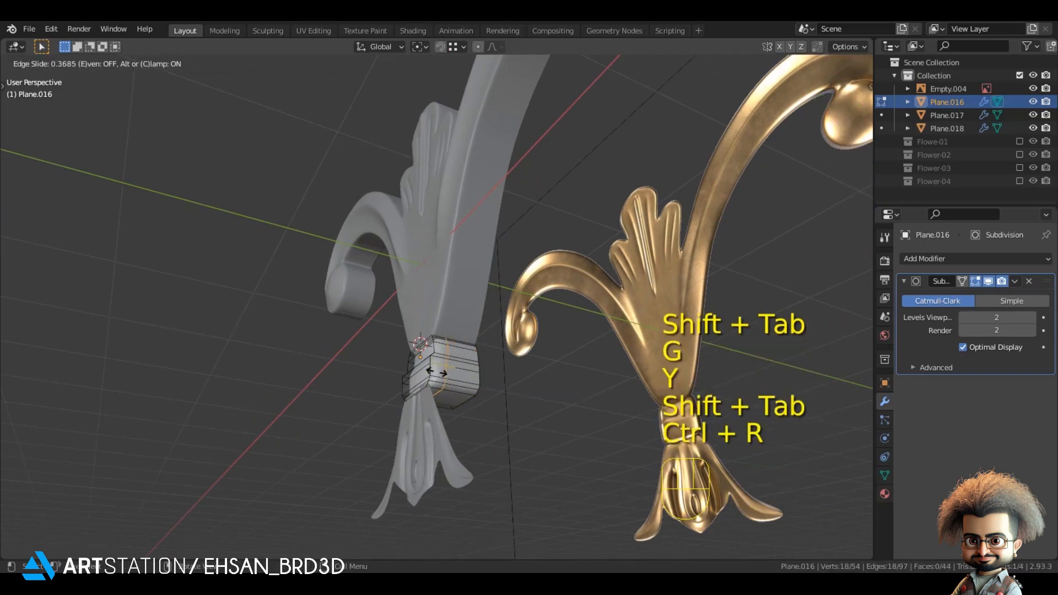
{"action": "key", "text": "Tab"}
- Reposition the lower leaf piece along Y beneath the band
{"action": "middle_click_drag", "start_coordinate": [426, 445], "coordinate": [443, 351], "text": "shift"}
{"action": "left_click", "coordinate": [422, 341]}
{"action": "scroll", "coordinate": [422, 342], "scroll_direction": "up", "scroll_amount": 2}
{"action": "key", "text": "g"}
{"action": "key", "text": "y"}
- Isolate the lower leaf mesh and keep only its outer outline edges selected, excluding the centre line
{"action": "key", "text": "Tab"}
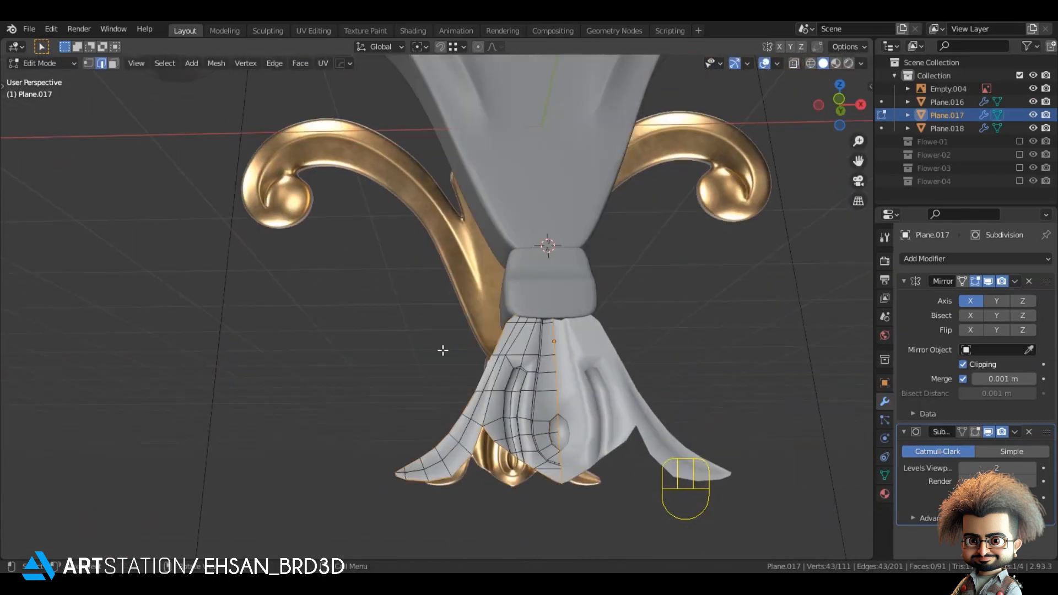
{"action": "key", "text": "KP_Divide"}
{"action": "key", "text": "z"}
{"action": "scroll", "coordinate": [420, 262], "scroll_direction": "up", "scroll_amount": 2}
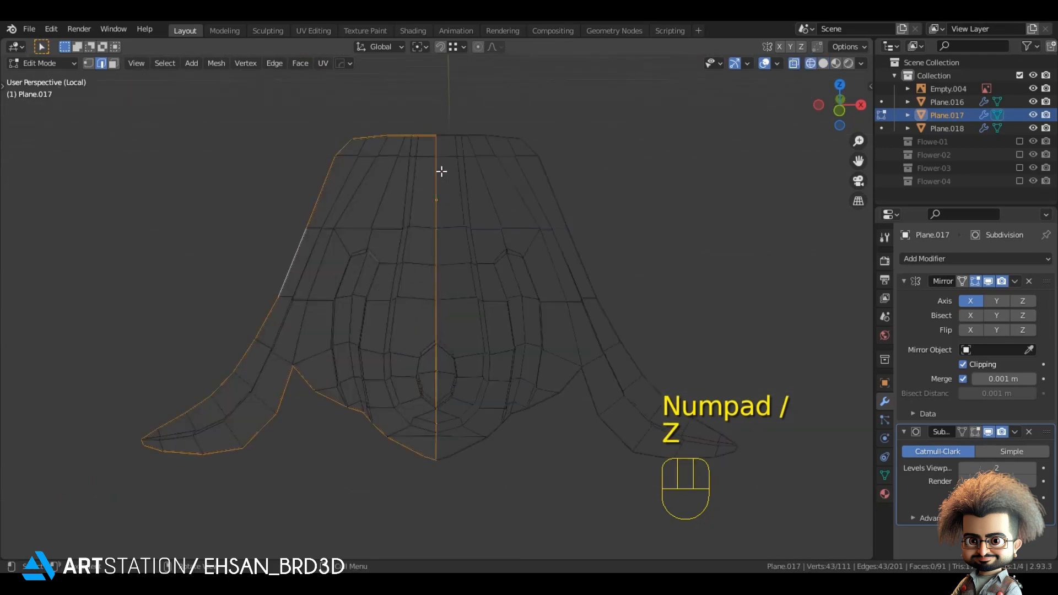
{"action": "key", "text": "z"}
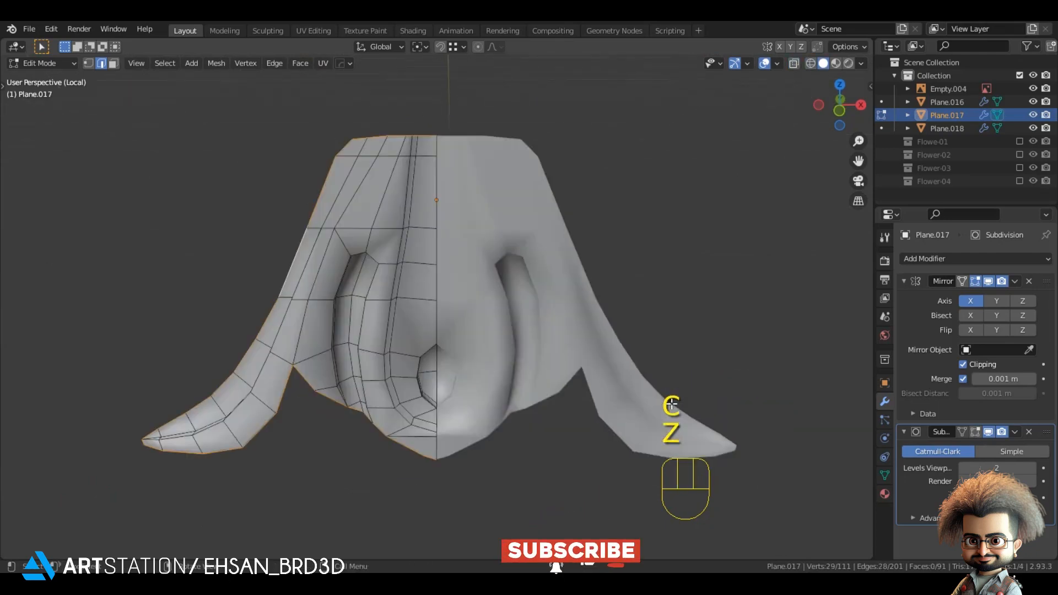
{"action": "key", "text": "KP_Divide"}
- Extrude the lower leaf's outline edges backward along Y and flatten them with a Y scale of 0
{"action": "key", "text": "e"}
{"action": "key", "text": "y"}
{"action": "key", "text": "s"}
{"action": "key", "text": "y"}
{"action": "key", "text": "KP_0"}
{"action": "key", "text": "KP_Enter"}
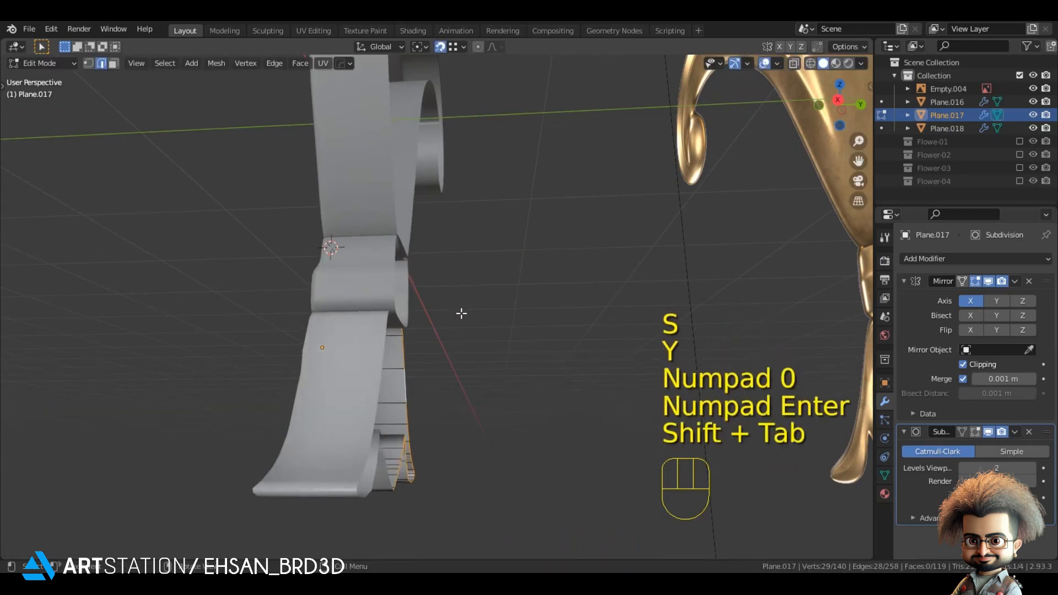
- Snap the lower leaf's extruded rim along Y to set its wall depth in line with the band
{"action": "key", "text": "g"}
{"action": "key", "text": "y"}
{"action": "left_click", "coordinate": [407, 320]}
{"action": "key", "text": "shift+Tab"}
{"action": "key", "text": "alt+a"}
- Add a supporting edge loop around the lower leaf's side wall, close to its front edge
{"action": "middle_click_drag", "start_coordinate": [425, 397], "coordinate": [435, 376]}
{"action": "scroll", "coordinate": [440, 372], "scroll_direction": "up", "scroll_amount": 3}
{"action": "key", "text": "ctrl+r"}
{"action": "left_click", "coordinate": [449, 365]}
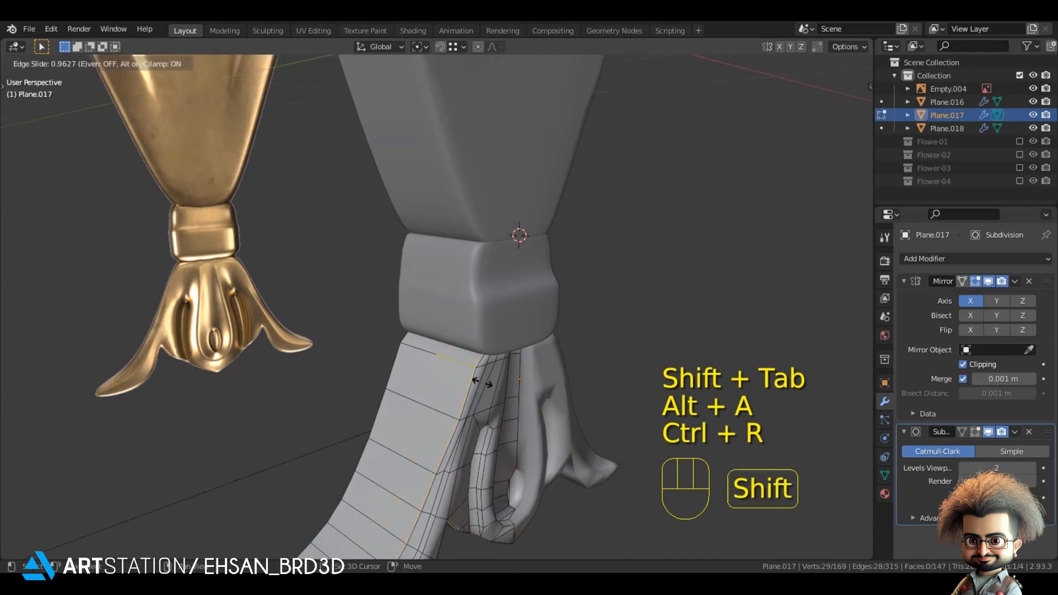
{"action": "left_click", "coordinate": [482, 382]}
{"action": "key", "text": "Tab"}
{"action": "middle_click_drag", "start_coordinate": [522, 410], "coordinate": [474, 409]}
{"action": "key", "text": "alt+a"}
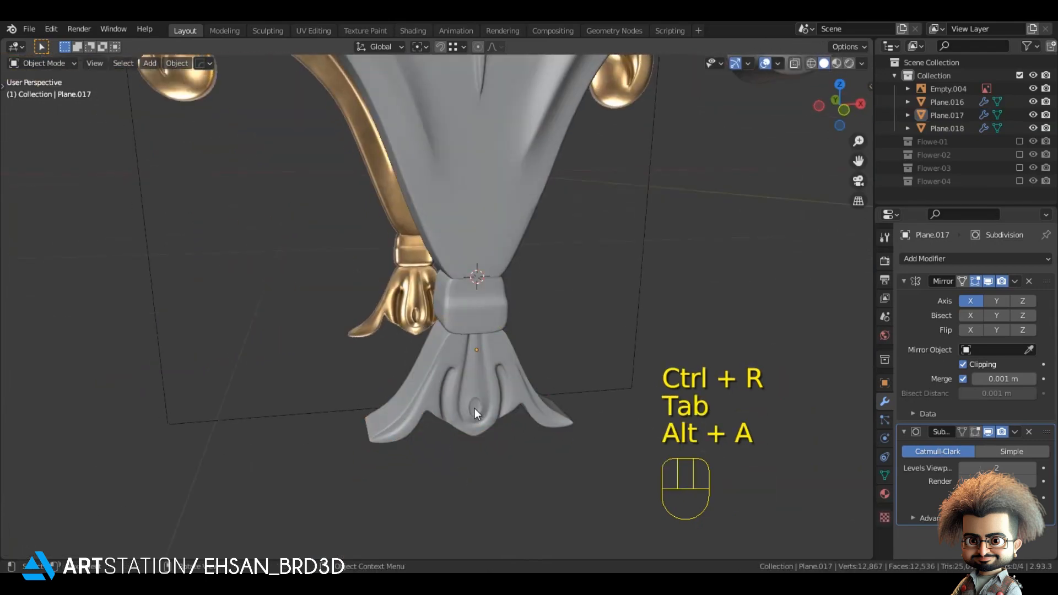
- Delete the reference image empty behind the ornament and inspect the finished model at an angle
{"action": "key", "text": "KP_1"}
{"action": "scroll", "coordinate": [590, 356], "scroll_direction": "down", "scroll_amount": 3}
{"action": "middle_click_drag", "start_coordinate": [554, 317], "coordinate": [584, 229], "text": "shift"}
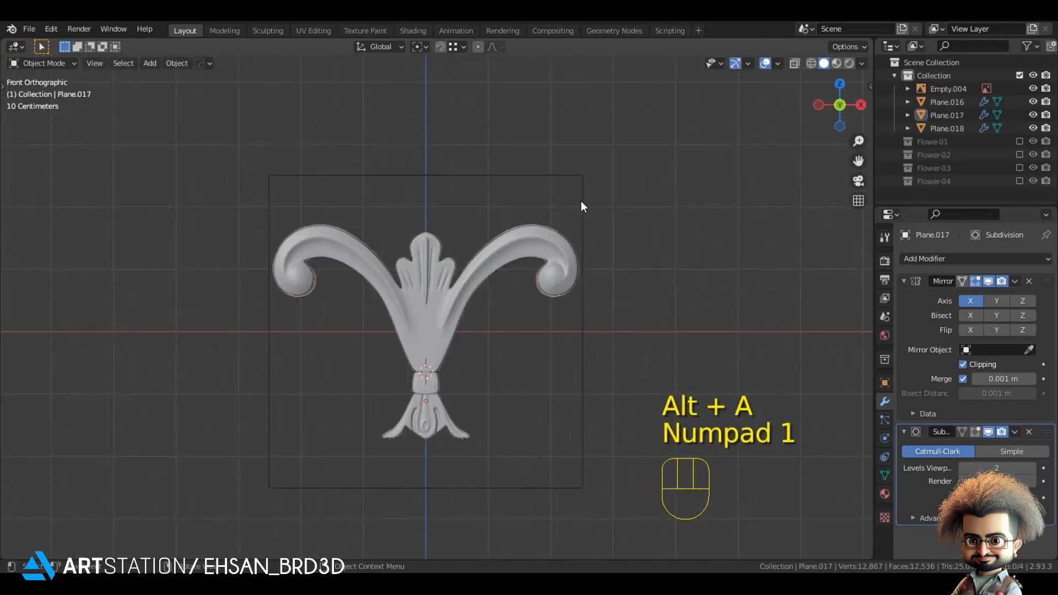
{"action": "left_click", "coordinate": [581, 203]}
{"action": "key", "text": "x"}
{"action": "left_click", "coordinate": [515, 204]}
{"action": "middle_click_drag", "start_coordinate": [546, 250], "coordinate": [524, 256]}
{"action": "scroll", "coordinate": [524, 256], "scroll_direction": "up", "scroll_amount": 2}
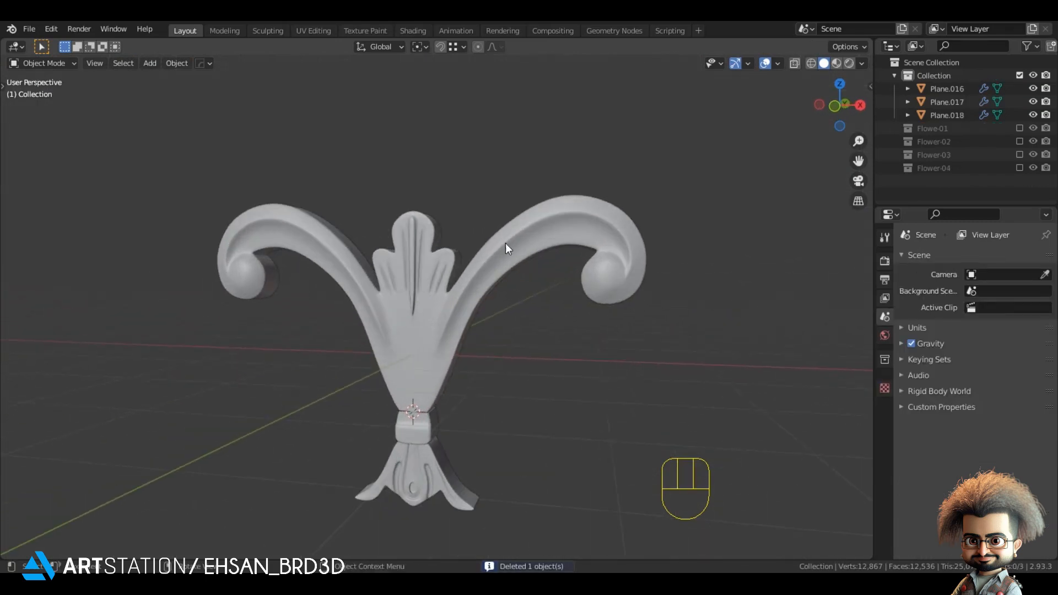